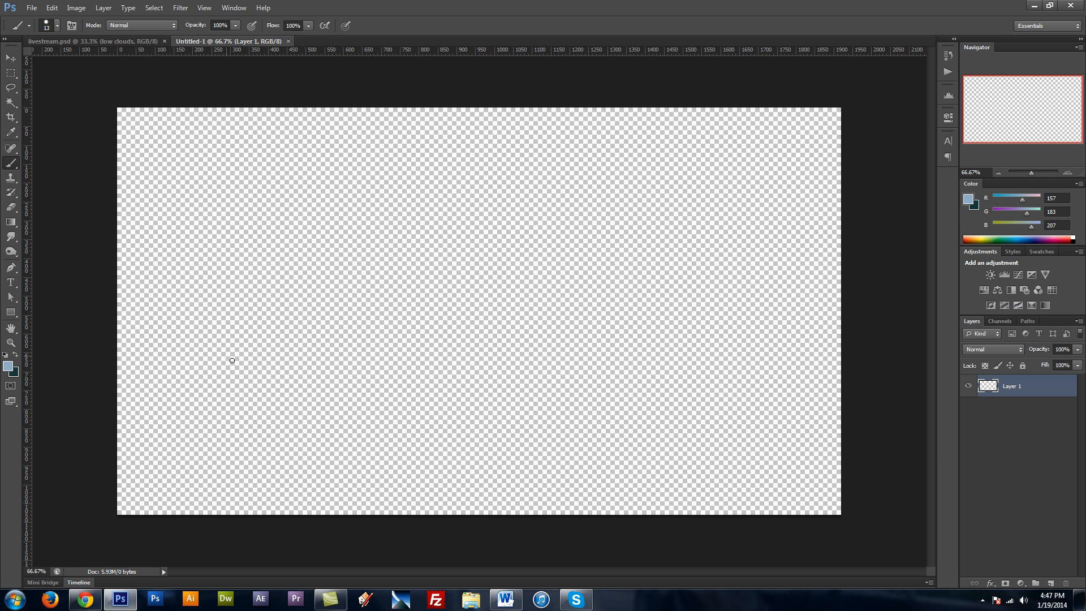
Fill the empty Layer 1 with a neutral mid-grey, RGB 143, 143, 143
key("d")
left_click(10, 364)
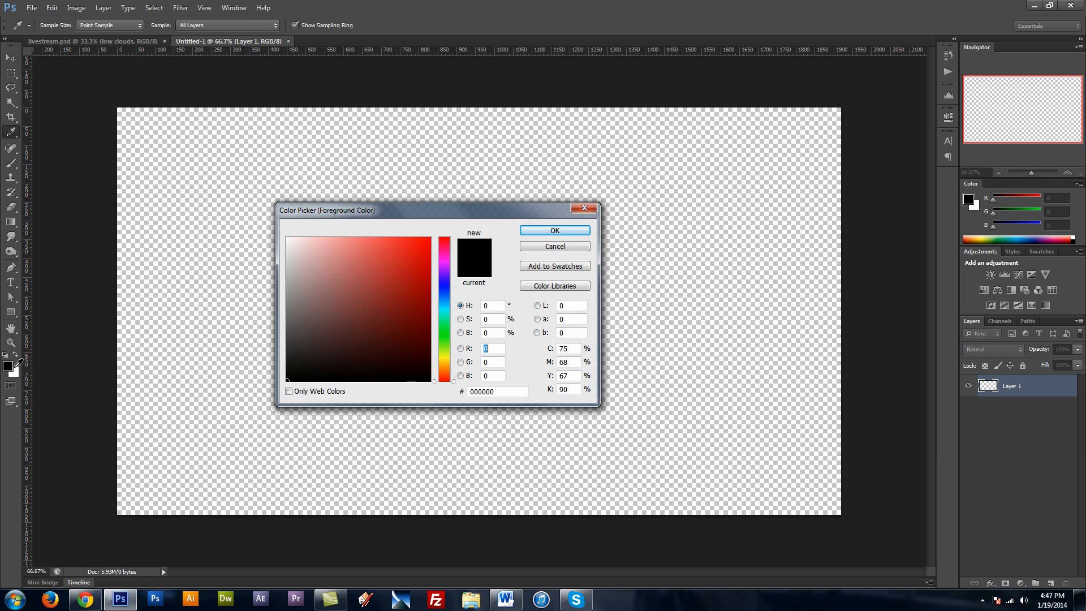
left_click(284, 300)
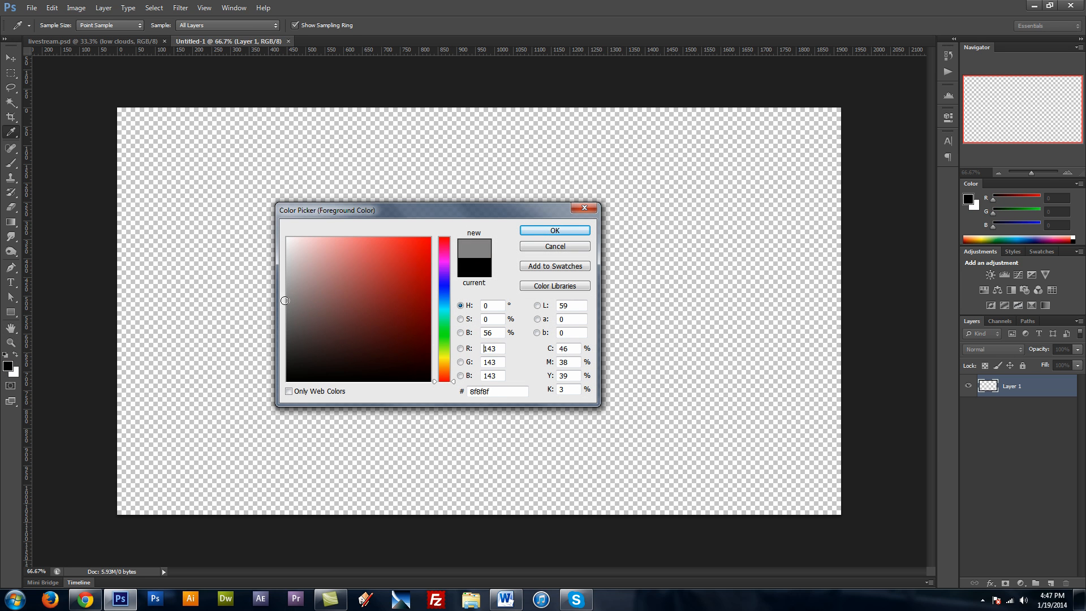
left_click(553, 231)
key("b")
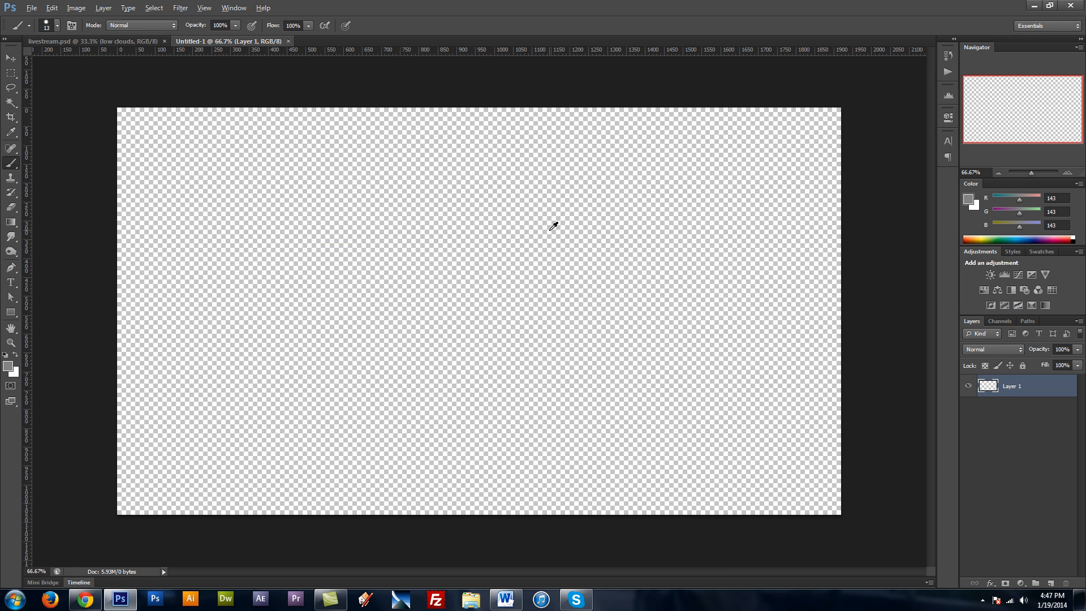
key("alt+BackSpace")
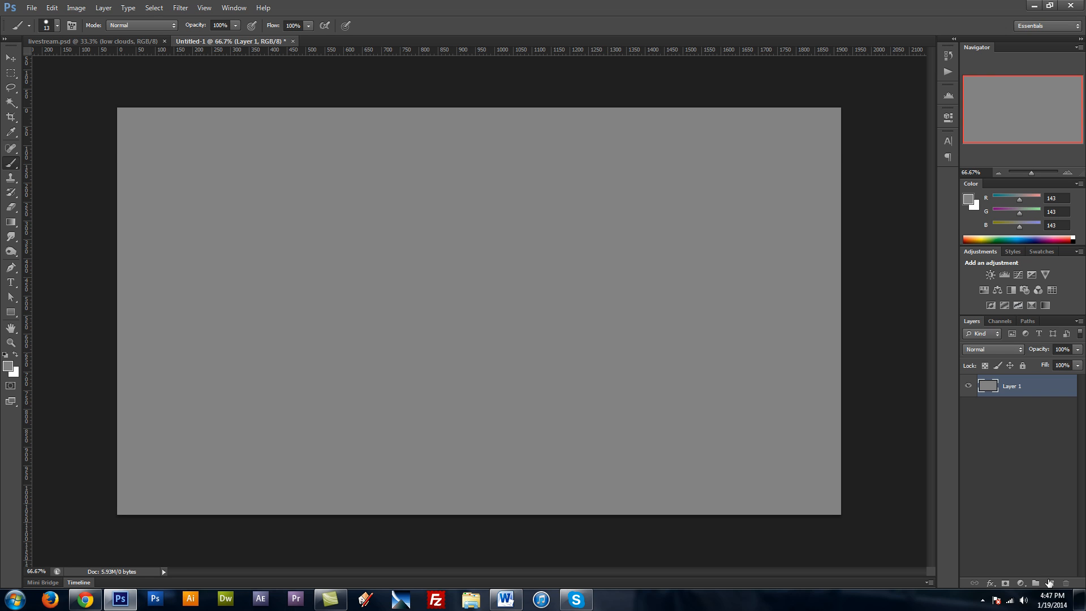
Add a layer named "sketch" above the grey layer and reset the painting colours to black and white
left_click(1056, 584)
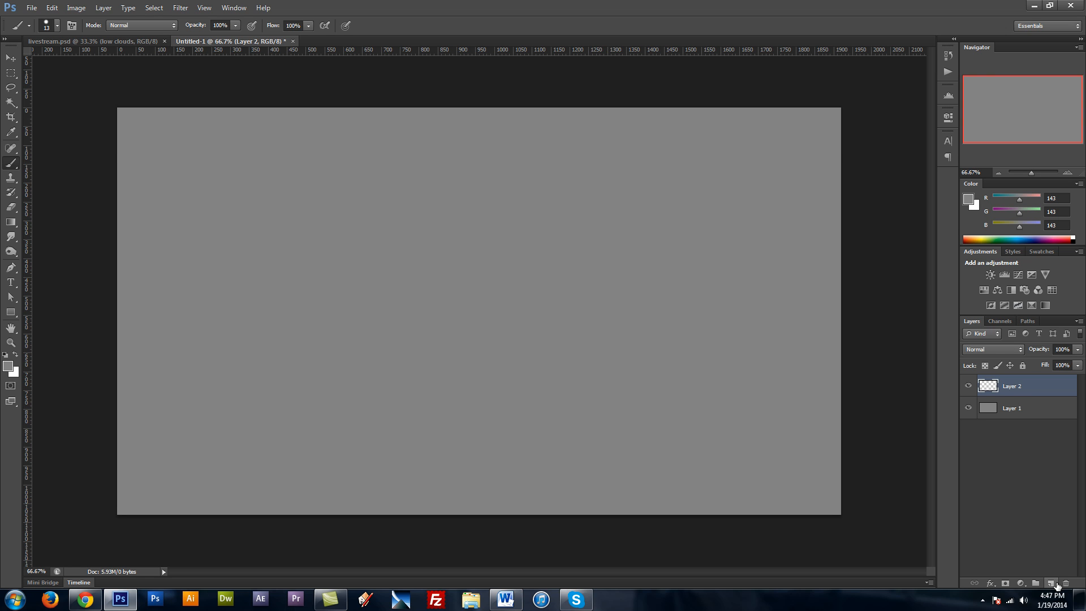
double_click(1016, 387)
type("sketch")
key("Return")
key("d")
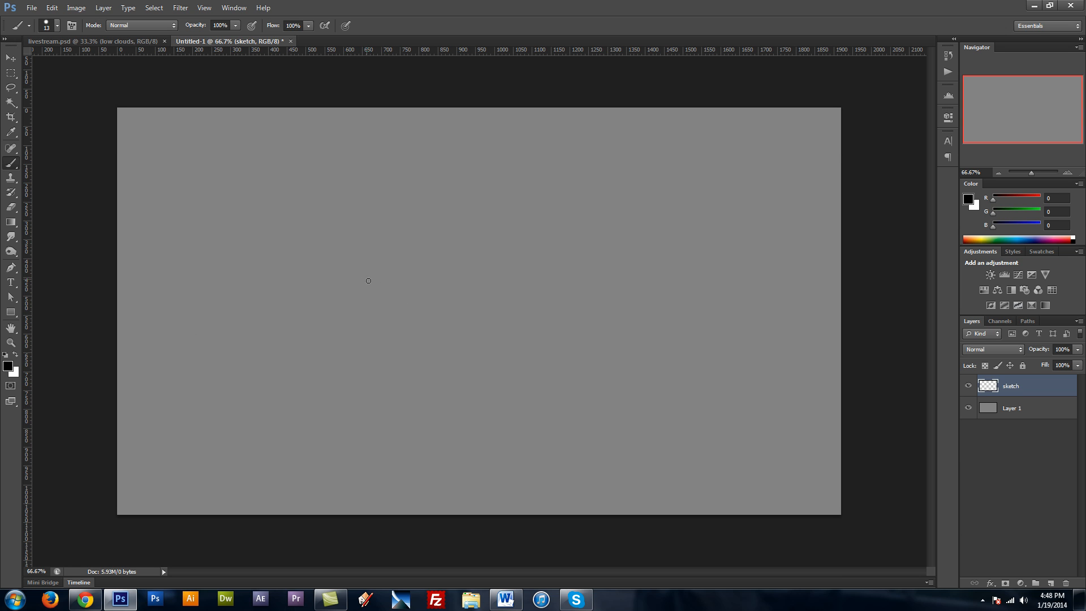
Choose the 13 px round brush preset without Shape Dynamics and check that Transfer is controlled by Pen Pressure
key("F5")
left_click(198, 147)
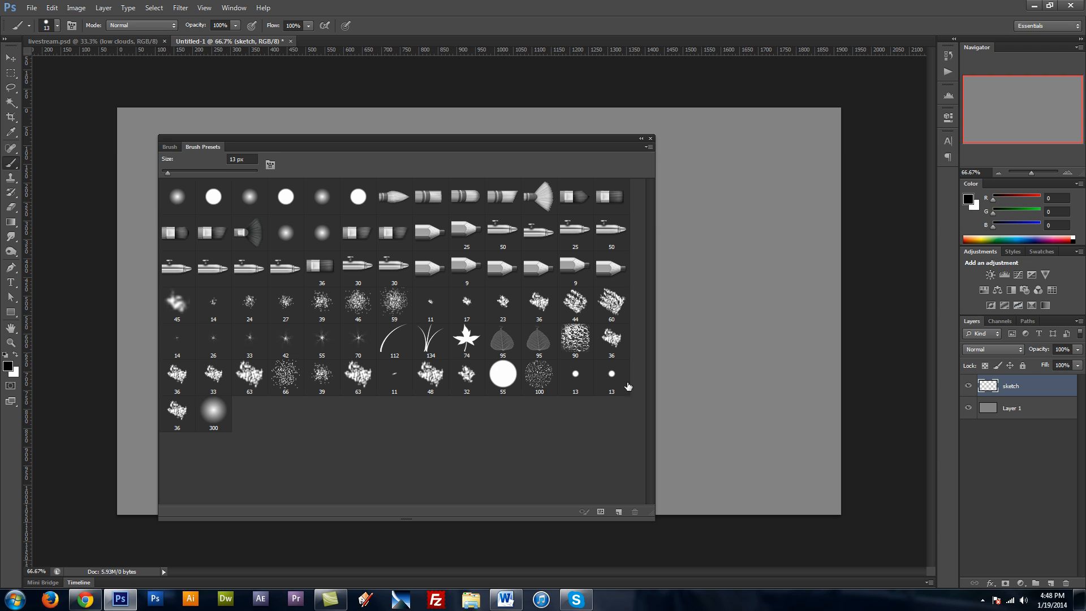
left_click(176, 425)
left_click(573, 380)
left_click(616, 378)
left_click(178, 408)
left_click(169, 147)
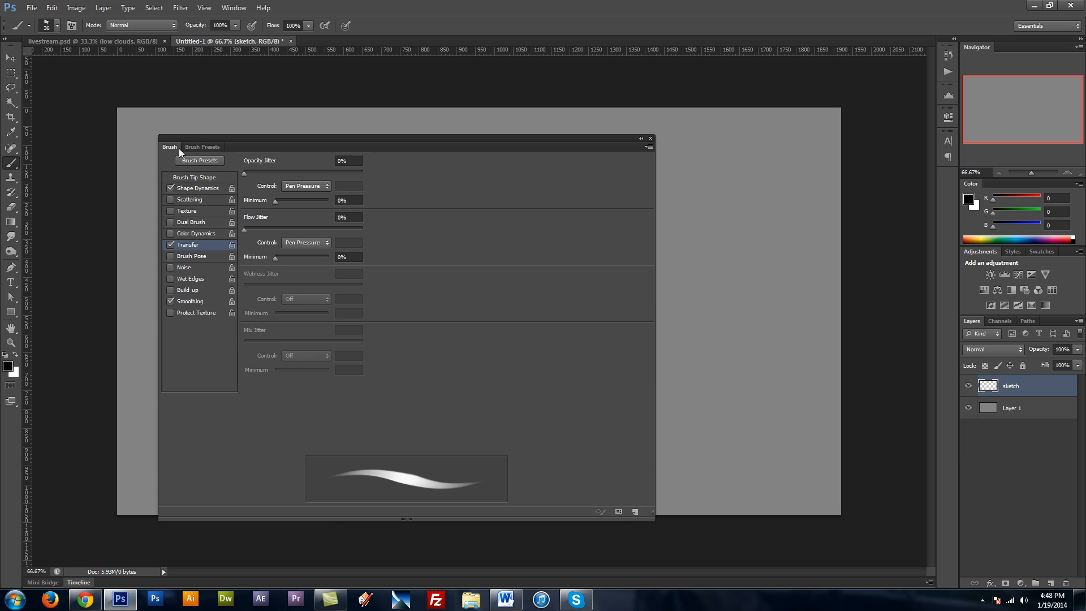
left_click(201, 148)
left_click(574, 382)
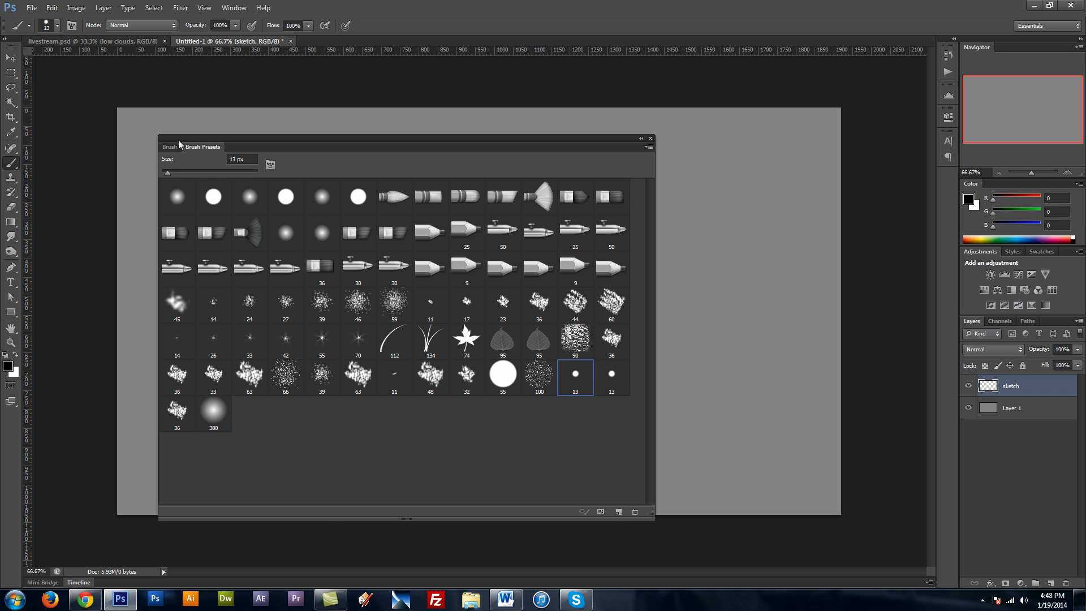
left_click(171, 148)
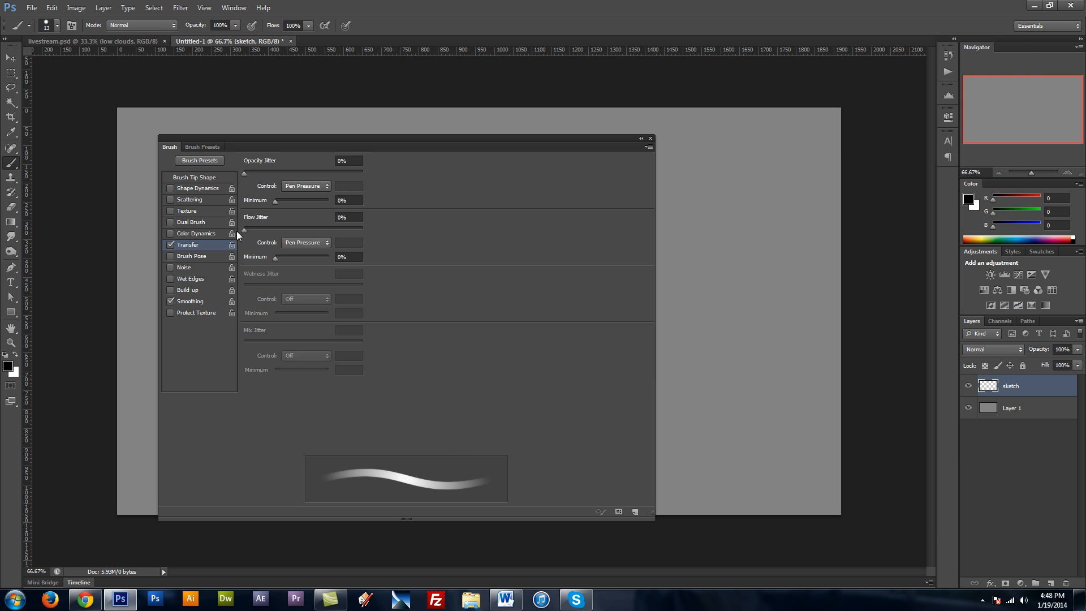
key("F5")
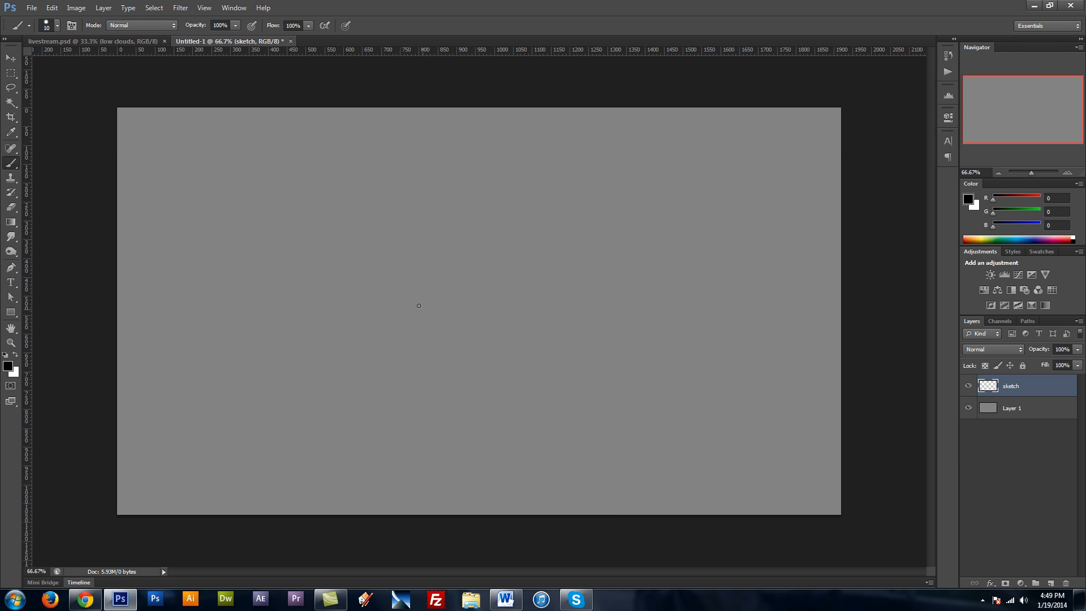
Reduce the brush to 7 px and sketch the large mountain's left slope with rough diagonal strokes
key("bracketleft")
mouse_move(364, 346)
left_mouse_down()
mouse_move(435, 323)
mouse_move(491, 284)
mouse_move(519, 232)
left_mouse_up()
left_click_drag(463, 284, 479, 256)
left_click_drag(399, 312, 467, 264)
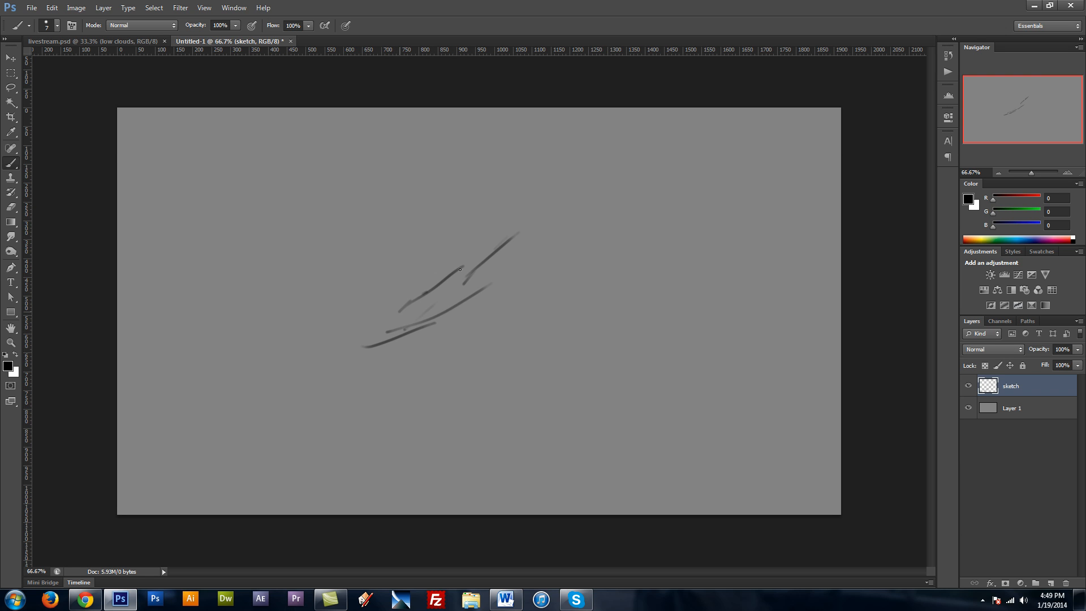
left_click_drag(425, 293, 457, 272)
left_click_drag(391, 337, 422, 313)
left_click_drag(397, 332, 510, 240)
mouse_move(512, 241)
left_mouse_down()
mouse_move(543, 213)
mouse_move(473, 270)
left_mouse_up()
left_click_drag(516, 211, 497, 244)
Sketch the mountain's peak and long right slope, plus a smaller distant hill behind it reaching the right canvas edge
mouse_move(445, 290)
left_mouse_down()
mouse_move(535, 177)
mouse_move(587, 220)
left_mouse_up()
mouse_move(568, 196)
left_mouse_down()
mouse_move(610, 255)
mouse_move(609, 237)
mouse_move(630, 264)
left_mouse_up()
mouse_move(594, 224)
left_mouse_down()
mouse_move(645, 269)
mouse_move(758, 316)
mouse_move(753, 323)
mouse_move(806, 360)
left_mouse_up()
mouse_move(766, 327)
left_mouse_down()
mouse_move(842, 366)
mouse_move(791, 348)
left_mouse_up()
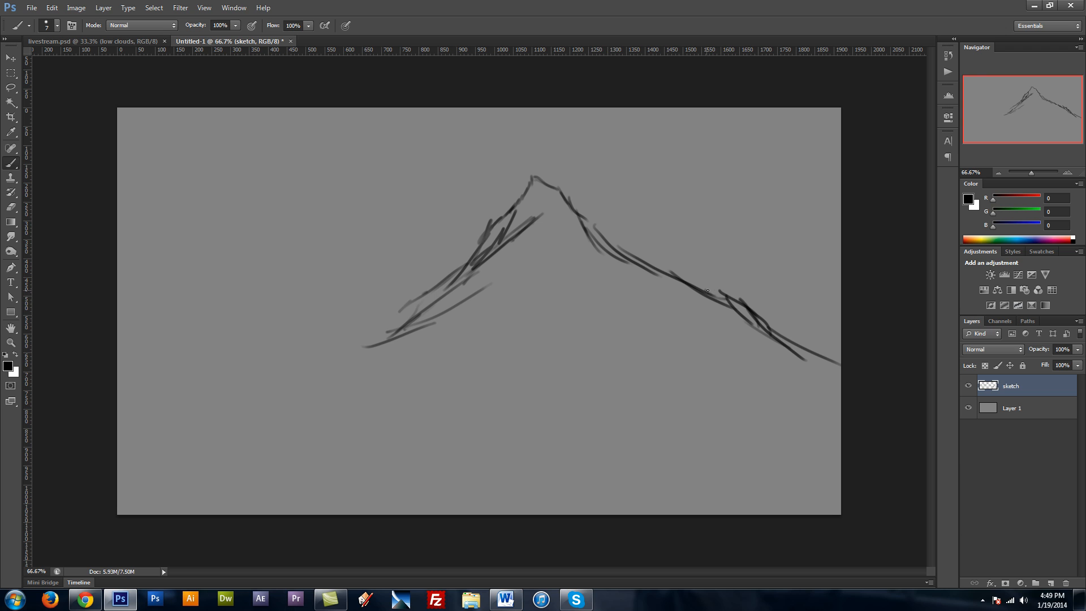
mouse_move(708, 291)
left_mouse_down()
mouse_move(756, 273)
mouse_move(837, 298)
mouse_move(840, 287)
mouse_move(841, 296)
mouse_move(823, 293)
left_mouse_up()
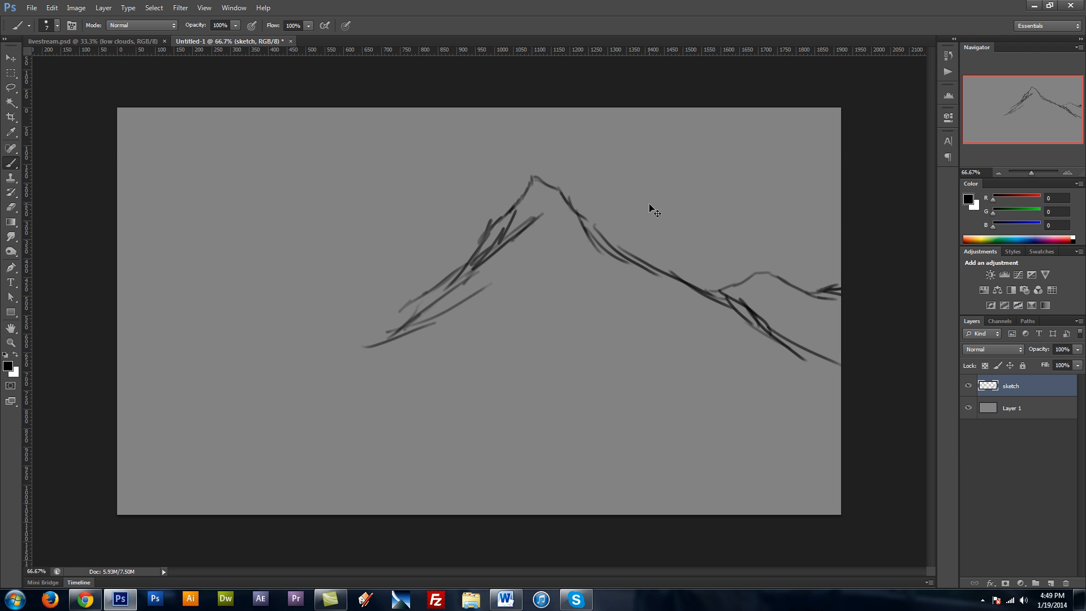
Scale the mountain sketch proportionally to about 89% and move it slightly higher on the canvas
key("ctrl+t")
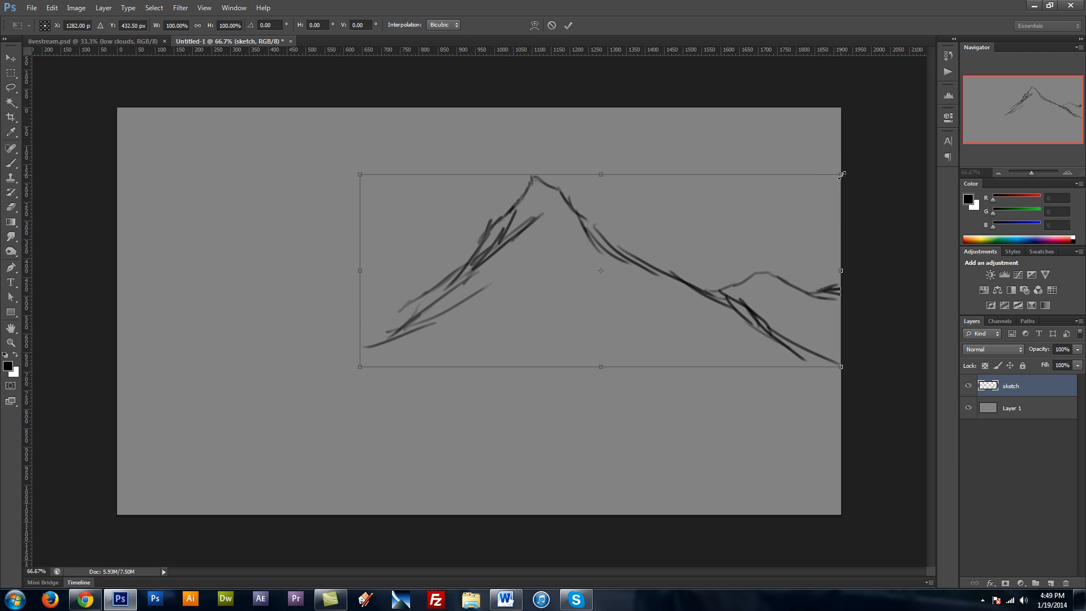
left_click_drag(841, 175, 815, 185)
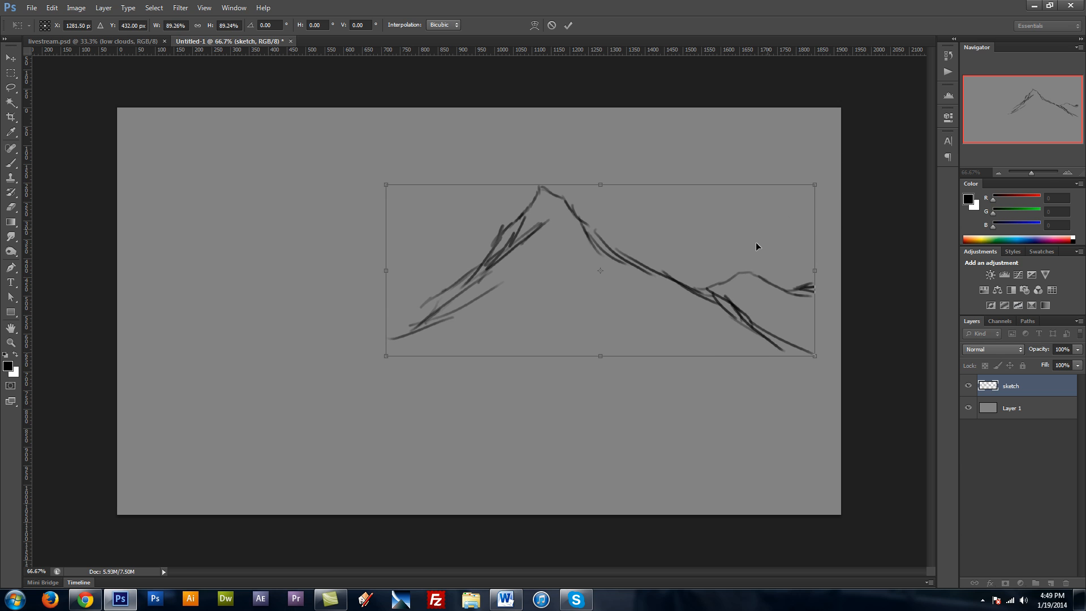
left_click_drag(747, 286, 746, 267)
key("b")
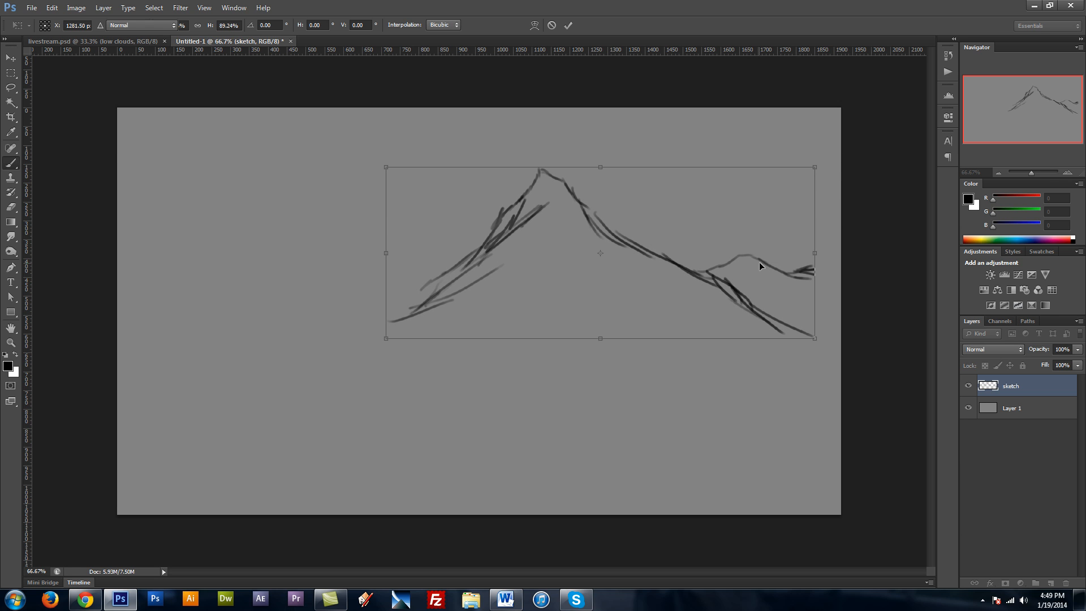
Extend the distant ridge and right slope to the canvas edge, and lengthen the foot of the mountain's left slope
left_click_drag(811, 274, 857, 259)
left_click_drag(795, 330, 841, 356)
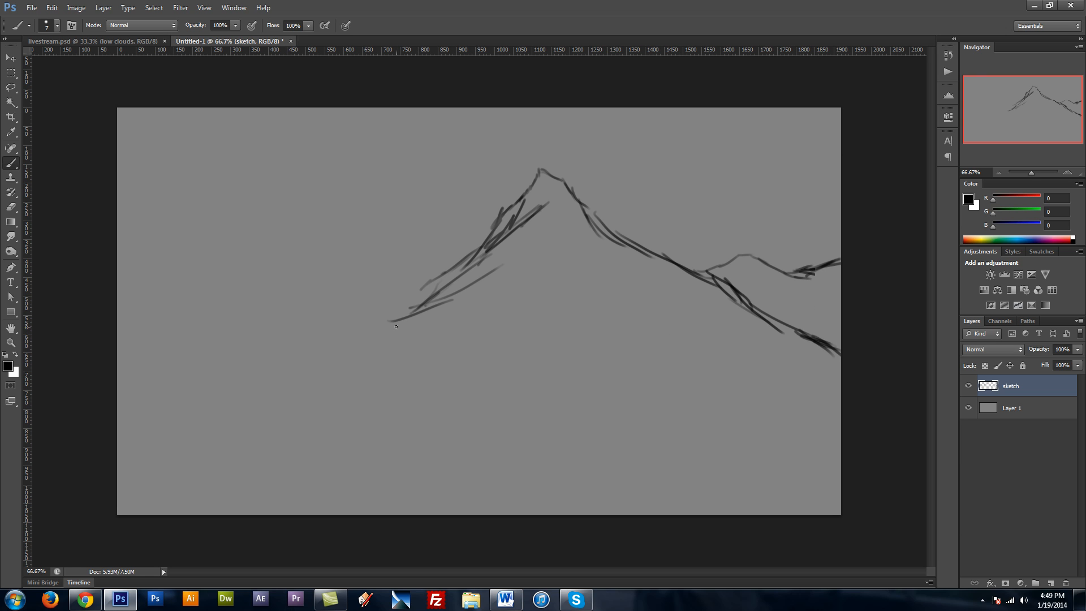
left_click_drag(409, 316, 340, 350)
Sketch a loose, uneven tree line along the base of the mountain across to its right foot
left_click_drag(296, 351, 314, 334)
mouse_move(305, 342)
left_mouse_down()
mouse_move(352, 354)
mouse_move(390, 339)
mouse_move(446, 349)
mouse_move(468, 345)
mouse_move(414, 340)
mouse_move(488, 342)
left_mouse_up()
mouse_move(501, 346)
left_mouse_down()
mouse_move(542, 350)
mouse_move(571, 330)
left_mouse_up()
left_click_drag(566, 346, 610, 341)
left_click_drag(519, 339, 630, 349)
left_click_drag(566, 342, 637, 353)
mouse_move(654, 353)
left_mouse_down()
mouse_move(696, 347)
mouse_move(764, 367)
left_mouse_up()
left_click_drag(783, 353, 792, 360)
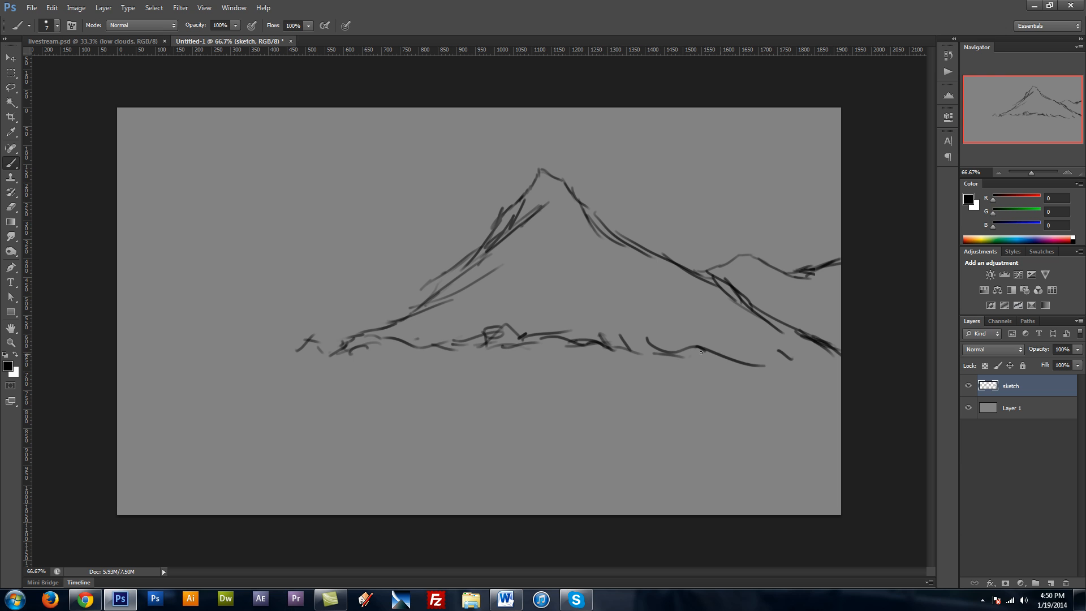
Thicken the tree line at the mountain's base with dense, jagged foliage strokes along its full width
mouse_move(689, 337)
left_mouse_down()
mouse_move(722, 340)
mouse_move(773, 361)
left_mouse_up()
left_click_drag(774, 367, 790, 355)
mouse_move(805, 370)
left_mouse_down()
mouse_move(841, 358)
mouse_move(801, 378)
left_mouse_up()
left_click_drag(800, 361, 798, 380)
left_click_drag(721, 385, 774, 361)
mouse_move(696, 365)
left_mouse_down()
mouse_move(695, 381)
mouse_move(689, 371)
left_mouse_up()
left_click_drag(710, 366, 733, 377)
left_click_drag(655, 352, 658, 369)
left_click_drag(648, 363, 660, 358)
mouse_move(607, 345)
left_mouse_down()
mouse_move(615, 362)
mouse_move(566, 360)
left_mouse_up()
mouse_move(530, 337)
left_mouse_down()
mouse_move(495, 344)
mouse_move(567, 359)
left_mouse_up()
left_click_drag(419, 339, 418, 357)
mouse_move(371, 337)
left_mouse_down()
mouse_move(421, 352)
mouse_move(353, 362)
left_mouse_up()
left_click_drag(354, 349, 452, 357)
left_click_drag(294, 350, 343, 348)
mouse_move(333, 334)
left_mouse_down()
mouse_move(343, 352)
mouse_move(399, 352)
left_mouse_up()
left_click_drag(414, 344, 463, 358)
left_click_drag(470, 341, 493, 349)
mouse_move(458, 343)
left_mouse_down()
mouse_move(460, 356)
mouse_move(426, 356)
left_mouse_up()
left_click_drag(429, 342, 447, 350)
mouse_move(436, 334)
left_mouse_down()
mouse_move(415, 351)
mouse_move(381, 349)
left_mouse_up()
left_click_drag(378, 332, 368, 349)
left_click_drag(436, 345, 468, 351)
left_click_drag(459, 343, 481, 347)
mouse_move(488, 327)
left_mouse_down()
mouse_move(497, 347)
mouse_move(518, 346)
left_mouse_up()
mouse_move(518, 328)
left_mouse_down()
mouse_move(534, 346)
mouse_move(603, 349)
left_mouse_up()
left_click_drag(605, 326, 616, 342)
mouse_move(636, 333)
left_mouse_down()
mouse_move(654, 352)
mouse_move(683, 351)
left_mouse_up()
left_click_drag(691, 348, 757, 360)
left_click_drag(776, 348, 784, 361)
left_click_drag(754, 349, 778, 355)
left_click_drag(800, 350, 827, 366)
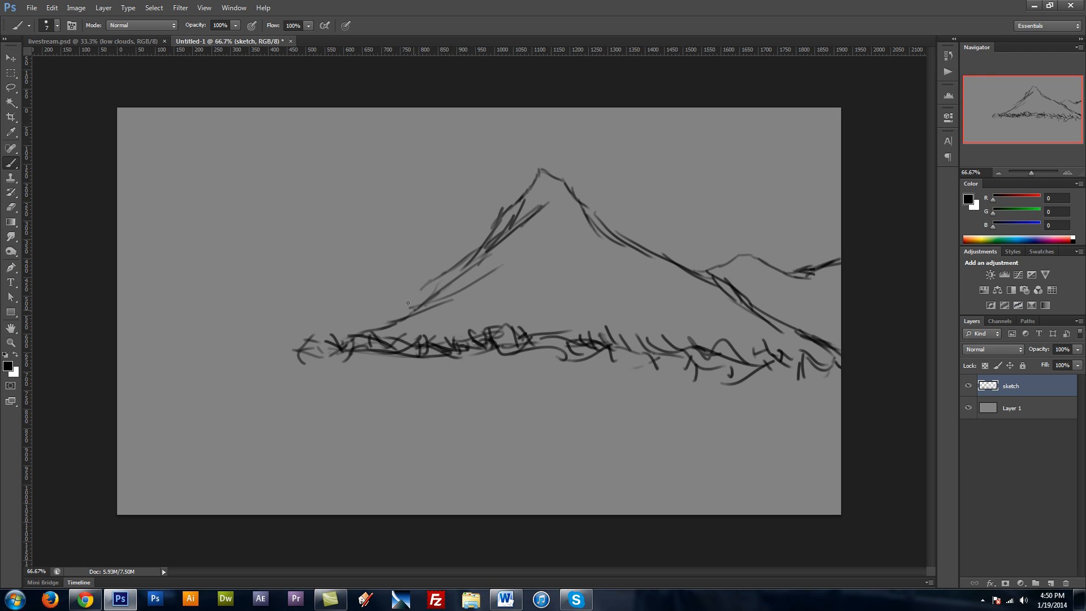
Sketch a smaller hill left of the mountain, a flat horizon beyond it and a descending slope at the left canvas edge
mouse_move(411, 307)
left_mouse_down()
mouse_move(338, 273)
mouse_move(254, 323)
mouse_move(283, 319)
left_mouse_up()
left_click_drag(370, 325, 318, 325)
left_click_drag(248, 319, 238, 326)
mouse_move(158, 321)
left_mouse_down()
mouse_move(235, 313)
mouse_move(224, 321)
left_mouse_up()
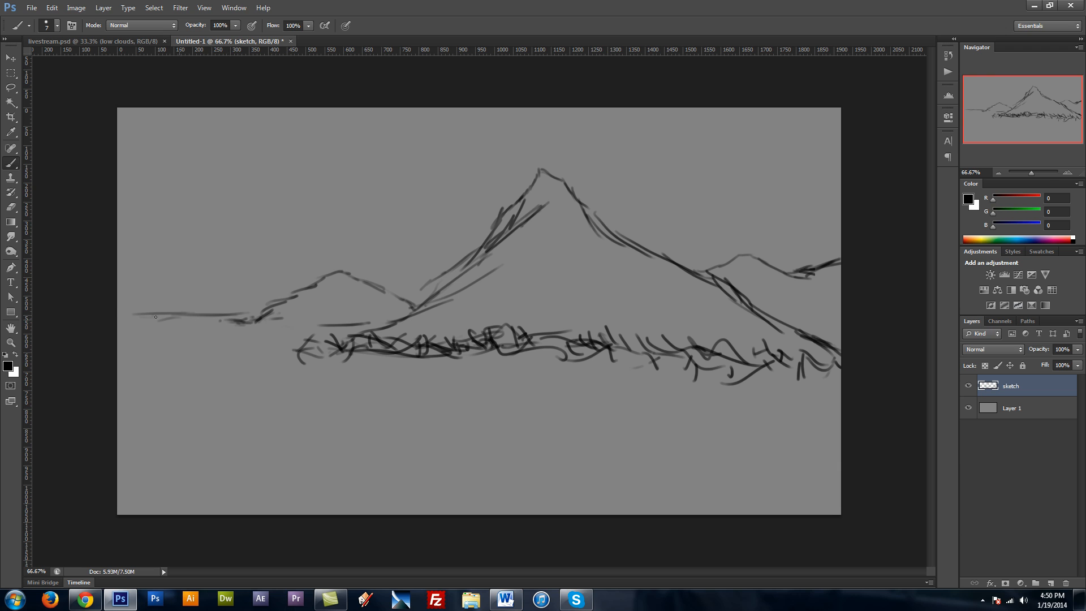
mouse_move(118, 284)
left_mouse_down()
mouse_move(164, 333)
mouse_move(162, 313)
mouse_move(188, 327)
left_mouse_up()
mouse_move(227, 360)
left_mouse_down()
mouse_move(189, 320)
mouse_move(198, 313)
mouse_move(188, 334)
left_mouse_up()
left_click_drag(192, 319, 207, 329)
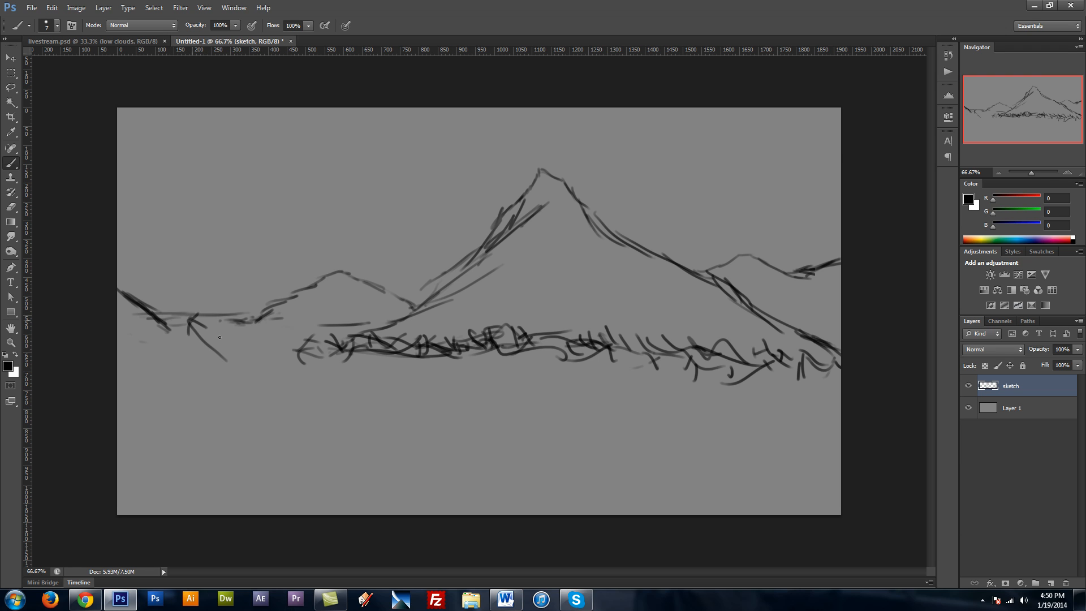
key("ctrl+alt+z")
key("ctrl+alt+z")
key("ctrl+alt+z")
Sketch loose, wavy cloud outlines in the sky on both sides of the mountain peak
mouse_move(701, 137)
left_mouse_down()
mouse_move(643, 157)
mouse_move(649, 177)
mouse_move(792, 185)
mouse_move(770, 131)
mouse_move(822, 124)
left_mouse_up()
mouse_move(804, 173)
left_mouse_down()
mouse_move(821, 172)
mouse_move(811, 197)
left_mouse_up()
left_click_drag(776, 223, 813, 227)
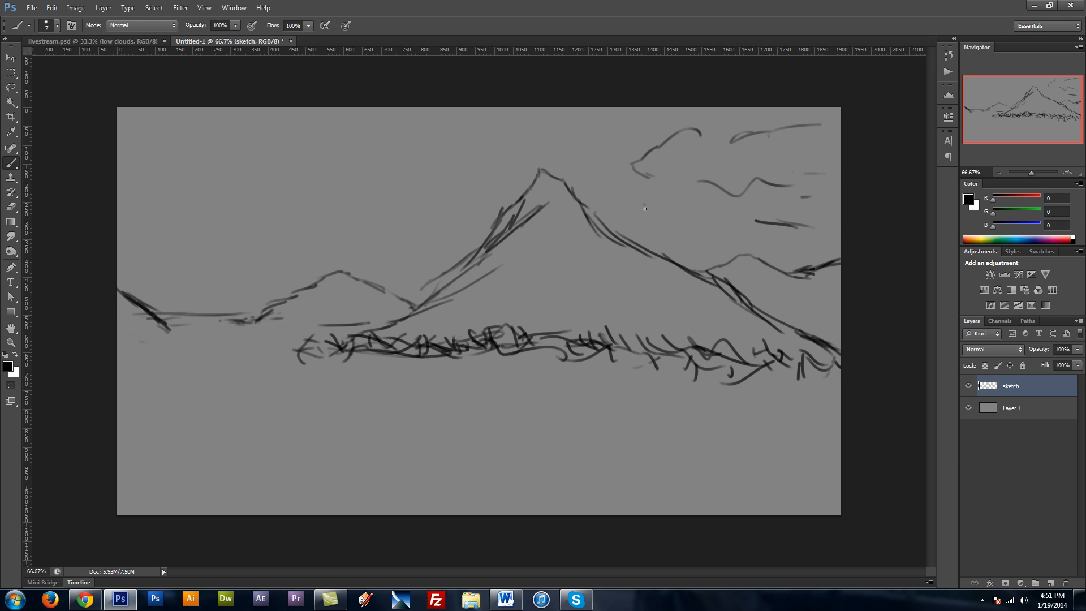
left_click_drag(585, 173, 623, 166)
left_click_drag(614, 159, 595, 154)
mouse_move(284, 163)
left_mouse_down()
mouse_move(332, 142)
mouse_move(417, 156)
mouse_move(408, 192)
left_mouse_up()
left_click_drag(410, 202, 279, 192)
left_click_drag(269, 163, 245, 164)
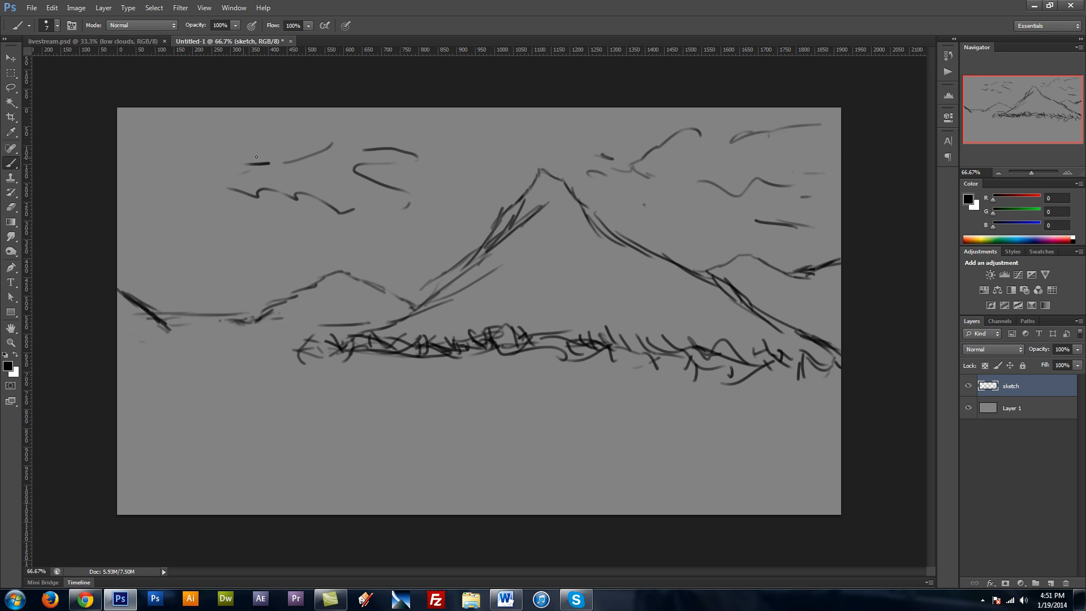
Extend the tree line down to the left and draw flat ground lines beneath the trees on both sides
mouse_move(227, 369)
left_mouse_down()
mouse_move(284, 359)
mouse_move(288, 369)
mouse_move(302, 336)
left_mouse_up()
left_click_drag(255, 407, 380, 405)
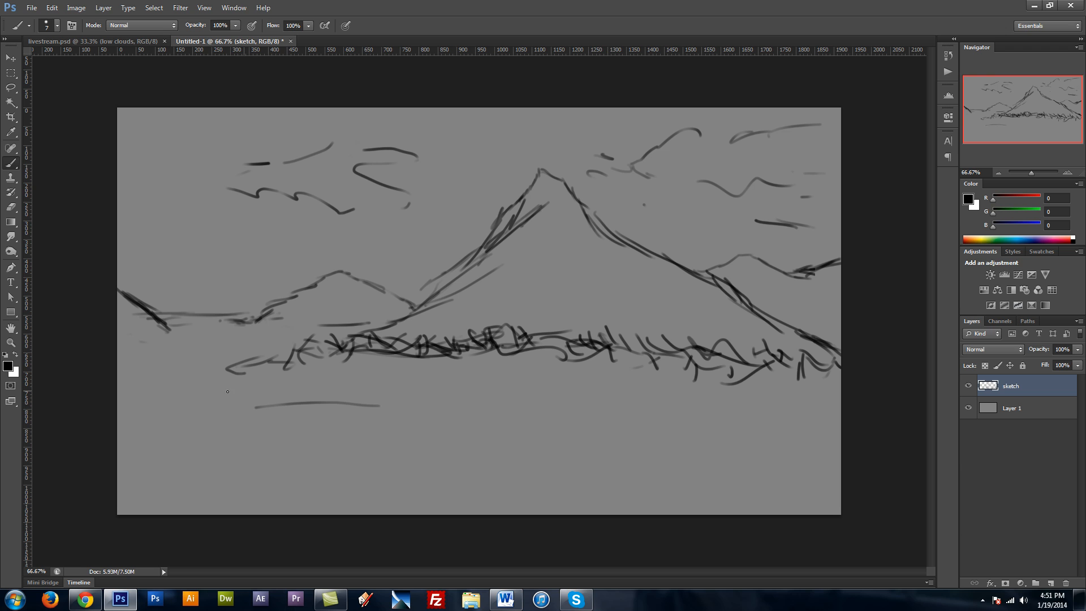
mouse_move(274, 390)
left_mouse_down()
mouse_move(394, 402)
mouse_move(343, 398)
left_mouse_up()
left_click_drag(689, 388, 825, 387)
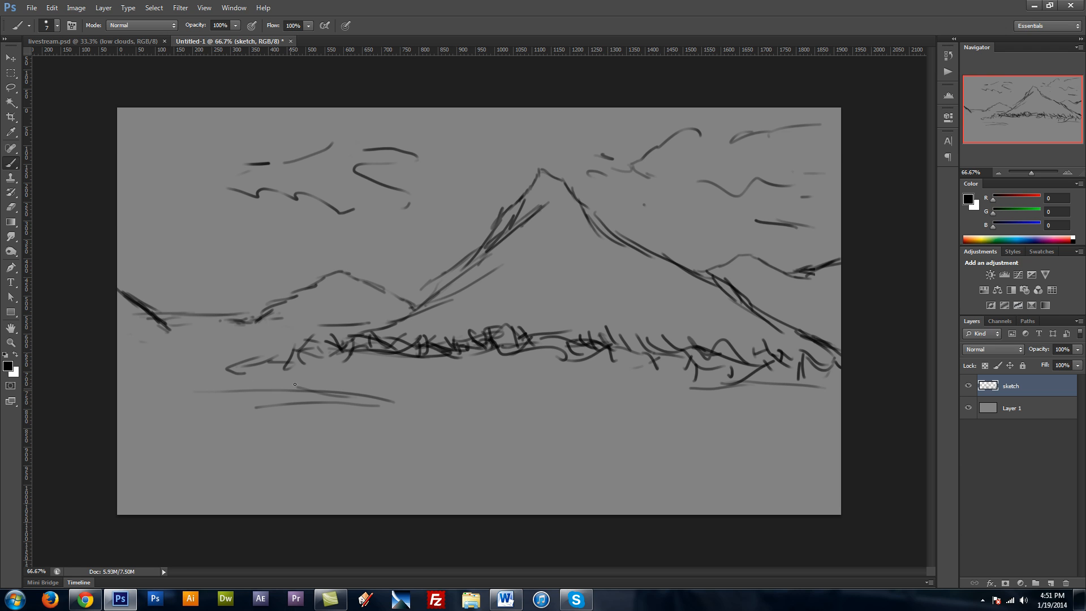
Sketch small clumps of bushes on the left bank, above the ground lines and farther out to the left
left_click_drag(246, 391, 310, 388)
mouse_move(322, 368)
left_mouse_down()
mouse_move(322, 390)
mouse_move(324, 364)
left_mouse_up()
left_click_drag(325, 371, 347, 393)
mouse_move(339, 381)
left_mouse_down()
mouse_move(347, 366)
mouse_move(355, 384)
left_mouse_up()
mouse_move(364, 383)
left_mouse_down()
mouse_move(370, 397)
mouse_move(366, 385)
left_mouse_up()
mouse_move(208, 371)
left_mouse_down()
mouse_move(213, 383)
mouse_move(176, 377)
left_mouse_up()
mouse_move(169, 371)
left_mouse_down()
mouse_move(176, 383)
mouse_move(157, 381)
mouse_move(184, 357)
left_mouse_up()
left_click_drag(186, 358, 197, 374)
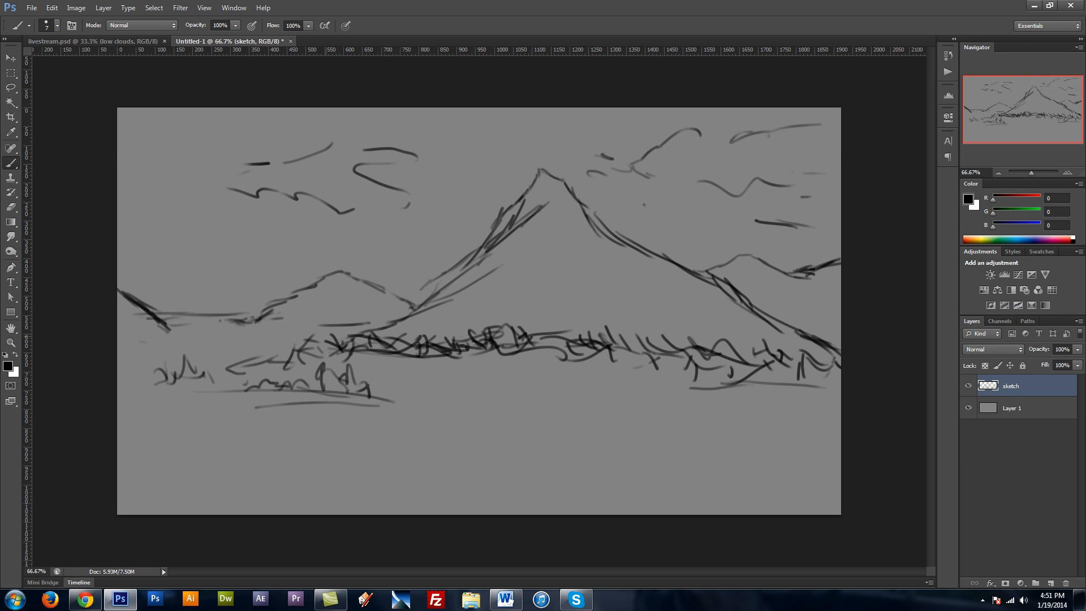
Outline a large curved lake in the foreground, with its far shore below the trees and an inlet toward the right
mouse_move(385, 378)
left_mouse_down()
mouse_move(413, 377)
mouse_move(393, 377)
mouse_move(601, 376)
left_mouse_up()
left_click_drag(612, 377, 697, 409)
mouse_move(682, 404)
left_mouse_down()
mouse_move(673, 421)
mouse_move(595, 438)
mouse_move(517, 481)
left_mouse_up()
mouse_move(388, 382)
left_mouse_down()
mouse_move(286, 399)
mouse_move(241, 415)
mouse_move(221, 447)
mouse_move(205, 447)
mouse_move(209, 466)
mouse_move(196, 457)
mouse_move(300, 488)
mouse_move(288, 502)
mouse_move(253, 490)
mouse_move(383, 494)
mouse_move(329, 508)
mouse_move(413, 507)
mouse_move(537, 477)
mouse_move(510, 479)
mouse_move(671, 411)
mouse_move(743, 398)
left_mouse_up()
mouse_move(668, 415)
left_mouse_down()
mouse_move(804, 396)
mouse_move(728, 373)
mouse_move(421, 379)
mouse_move(661, 362)
mouse_move(601, 369)
mouse_move(803, 385)
left_mouse_up()
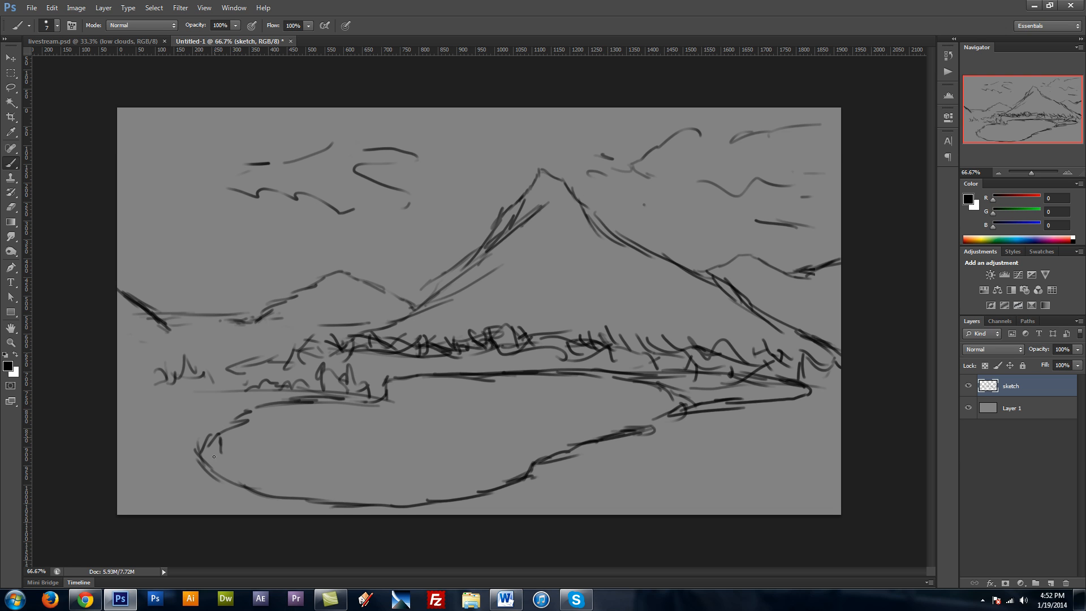
Draw tufts of tall grass along the lake's near shore around the lower middle of the canvas
mouse_move(447, 459)
left_mouse_down()
mouse_move(457, 501)
mouse_move(440, 502)
mouse_move(483, 493)
mouse_move(463, 496)
mouse_move(482, 497)
mouse_move(492, 514)
left_mouse_up()
left_click_drag(481, 476, 488, 514)
left_click_drag(512, 481, 508, 501)
left_click_drag(499, 464, 508, 484)
left_click_drag(379, 491, 382, 509)
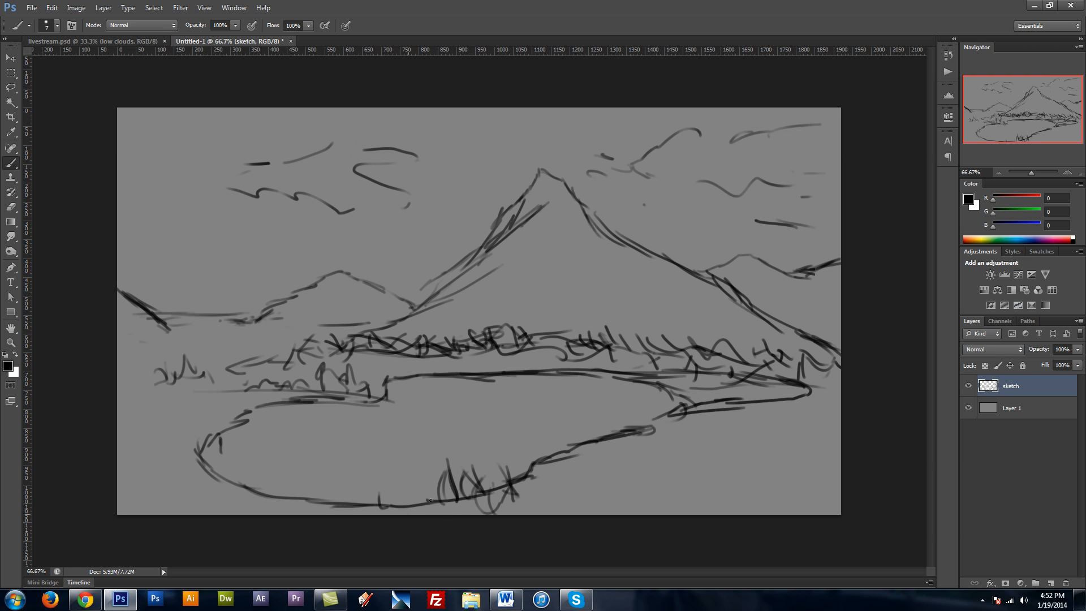
mouse_move(445, 487)
left_mouse_down()
mouse_move(451, 514)
mouse_move(419, 515)
left_mouse_up()
mouse_move(424, 490)
left_mouse_down()
mouse_move(392, 481)
mouse_move(412, 513)
left_mouse_up()
mouse_move(389, 489)
left_mouse_down()
mouse_move(383, 514)
mouse_move(416, 513)
left_mouse_up()
mouse_move(428, 481)
left_mouse_down()
mouse_move(443, 514)
mouse_move(422, 514)
left_mouse_up()
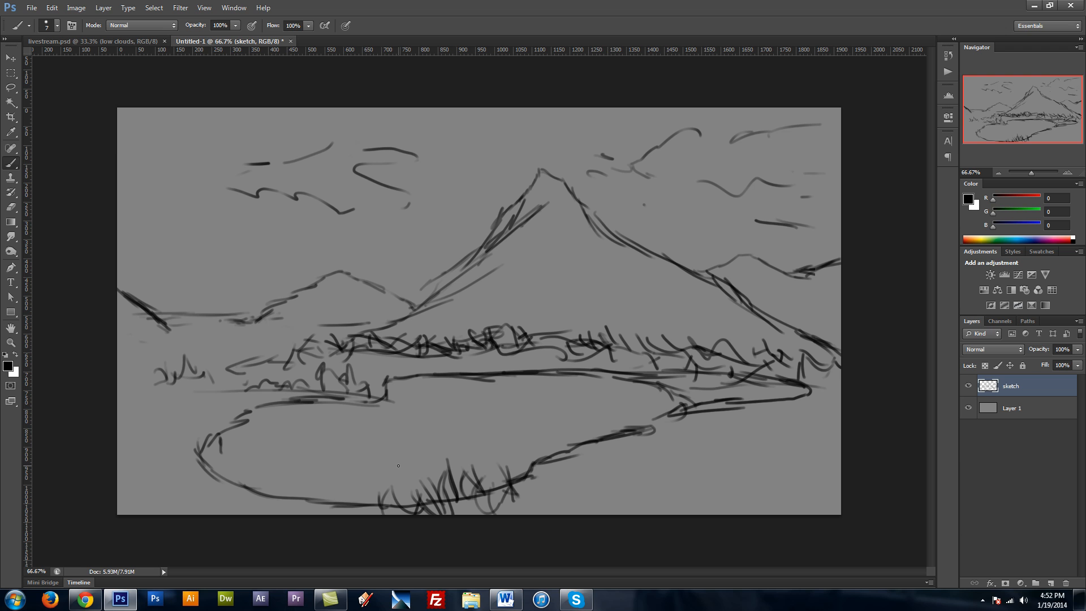
Add grass blades along the lake's left and lower-left shore and scribble plants in the lower-left corner
mouse_move(202, 463)
left_mouse_down()
mouse_move(200, 490)
mouse_move(221, 488)
left_mouse_up()
mouse_move(219, 453)
left_mouse_down()
mouse_move(210, 485)
mouse_move(223, 478)
left_mouse_up()
mouse_move(232, 465)
left_mouse_down()
mouse_move(227, 492)
mouse_move(273, 493)
left_mouse_up()
left_click_drag(239, 469, 222, 502)
left_click_drag(214, 449, 225, 505)
mouse_move(210, 469)
left_mouse_down()
mouse_move(228, 501)
mouse_move(214, 467)
mouse_move(183, 488)
left_mouse_up()
left_click_drag(197, 472, 191, 478)
left_click_drag(158, 442, 180, 469)
left_click_drag(282, 484, 285, 514)
left_click_drag(346, 500, 337, 513)
left_click_drag(189, 496, 160, 513)
left_click_drag(138, 486, 128, 503)
mouse_move(137, 465)
left_mouse_down()
mouse_move(161, 497)
mouse_move(203, 512)
left_mouse_up()
left_click_drag(130, 460, 178, 490)
left_click_drag(185, 470, 175, 483)
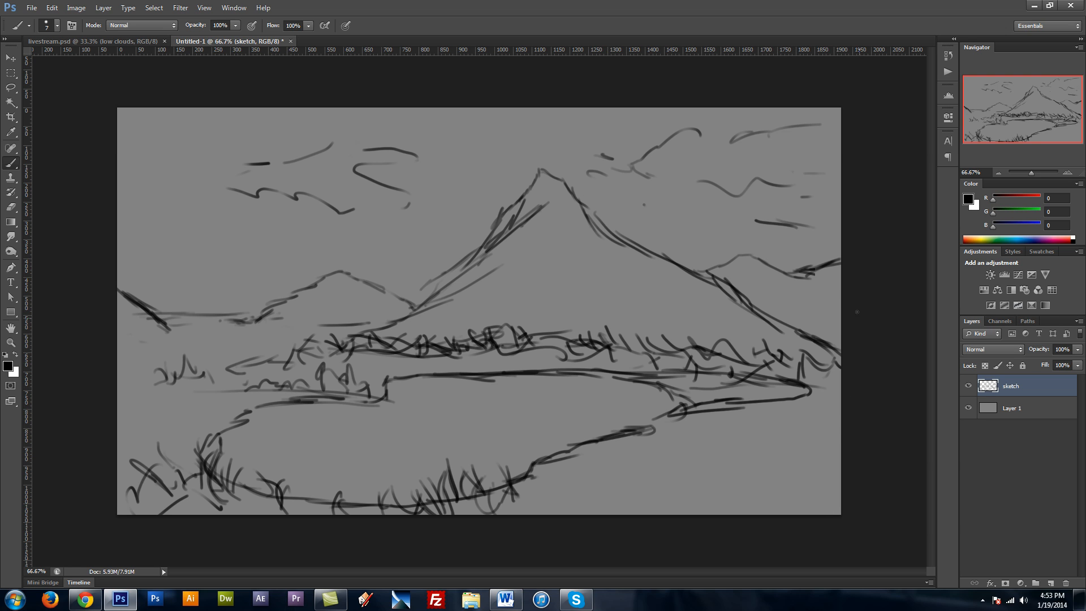
Sketch sweeping diagonal cloud lines above the distant right hill, descending toward the right canvas edge
left_click_drag(821, 270, 839, 287)
left_click_drag(796, 250, 840, 287)
mouse_move(765, 240)
left_mouse_down()
mouse_move(822, 273)
mouse_move(788, 253)
left_mouse_up()
mouse_move(729, 230)
left_mouse_down()
mouse_move(761, 242)
mouse_move(752, 237)
left_mouse_up()
mouse_move(699, 222)
left_mouse_down()
mouse_move(738, 232)
mouse_move(726, 228)
left_mouse_up()
mouse_move(681, 218)
left_mouse_down()
mouse_move(761, 208)
mouse_move(841, 234)
left_mouse_up()
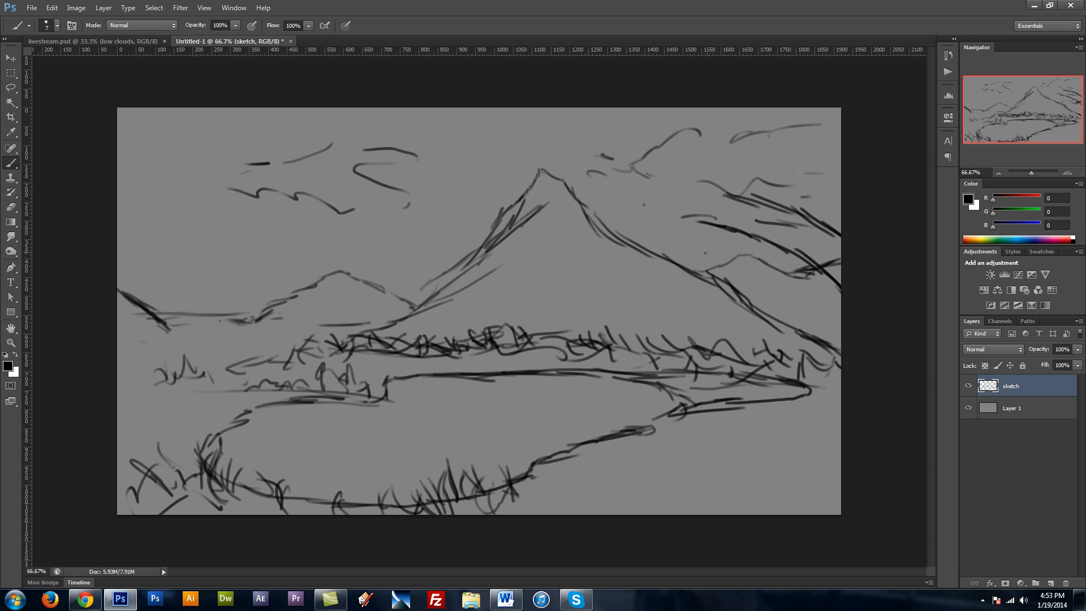
Build up the clouds right of the peak with dense, nearly horizontal strokes out toward the right canvas edge
mouse_move(688, 207)
left_mouse_down()
mouse_move(736, 205)
mouse_move(679, 219)
left_mouse_up()
mouse_move(645, 216)
left_mouse_down()
mouse_move(728, 215)
mouse_move(627, 203)
left_mouse_up()
mouse_move(588, 195)
left_mouse_down()
mouse_move(697, 197)
mouse_move(619, 213)
left_mouse_up()
left_click_drag(594, 214, 736, 193)
left_click_drag(630, 204, 758, 182)
left_click_drag(605, 180, 758, 176)
left_click_drag(583, 160, 740, 164)
left_click_drag(625, 164, 725, 174)
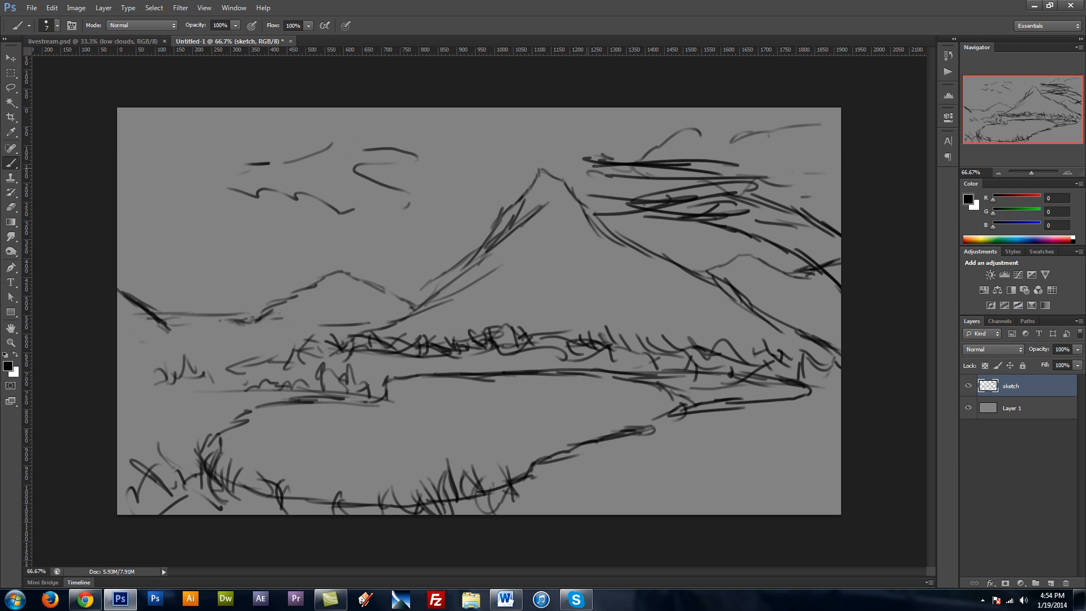
left_click_drag(586, 165, 794, 160)
left_click_drag(653, 180, 820, 179)
mouse_move(697, 178)
left_mouse_down()
mouse_move(840, 175)
mouse_move(656, 146)
mouse_move(837, 161)
left_mouse_up()
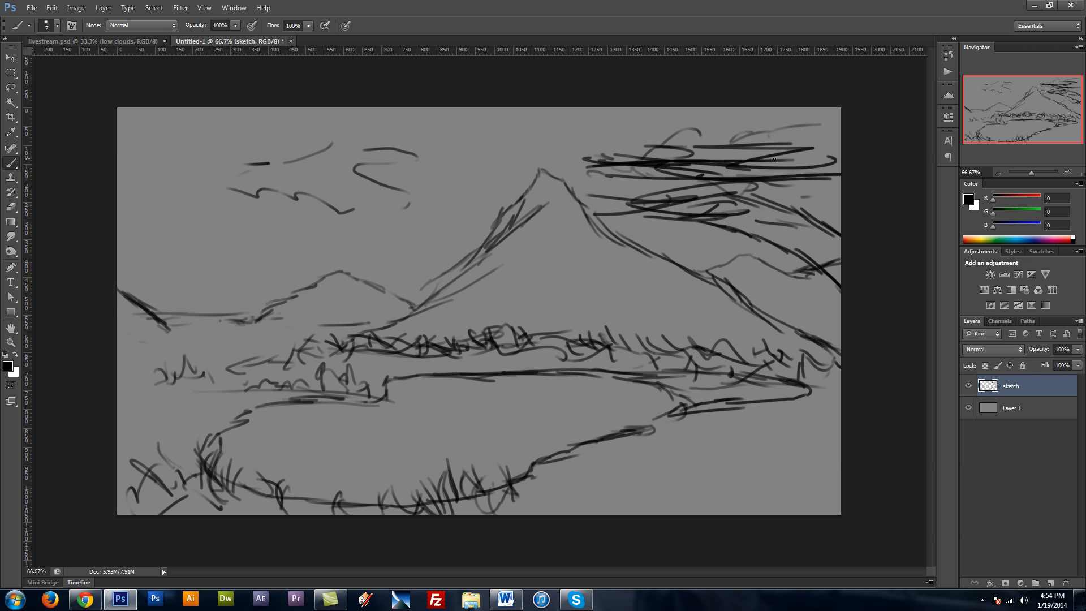
Extend the cloud bank above and across the mountain peak with looping, nearly horizontal strokes reaching the right canvas edge
left_click_drag(752, 163, 835, 147)
mouse_move(769, 123)
left_mouse_down()
mouse_move(660, 128)
mouse_move(735, 148)
left_mouse_up()
left_click_drag(671, 156, 580, 187)
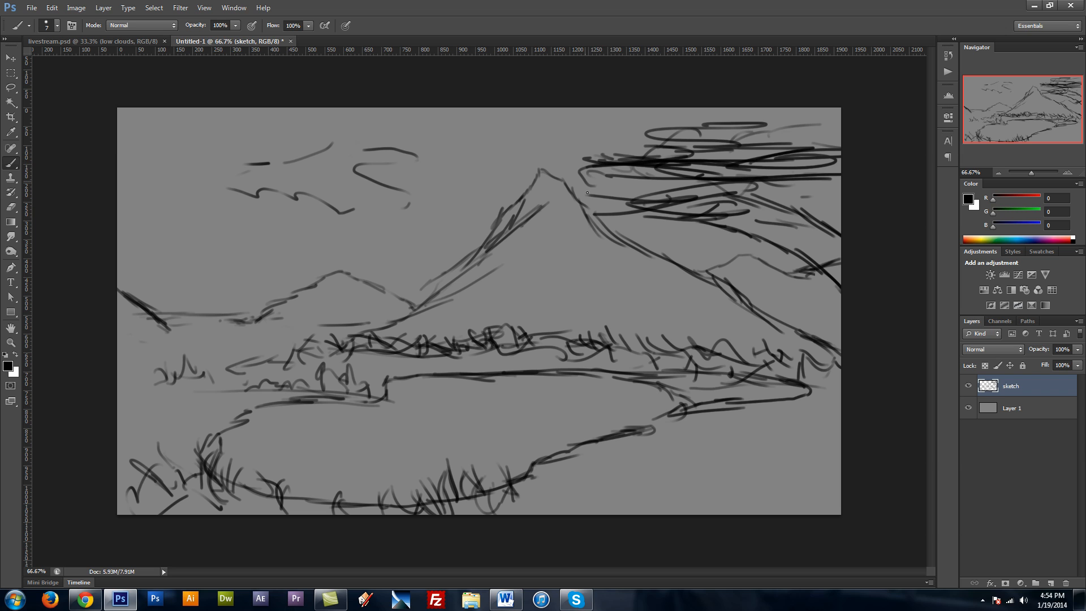
mouse_move(650, 186)
left_mouse_down()
mouse_move(569, 197)
mouse_move(690, 187)
mouse_move(840, 223)
left_mouse_up()
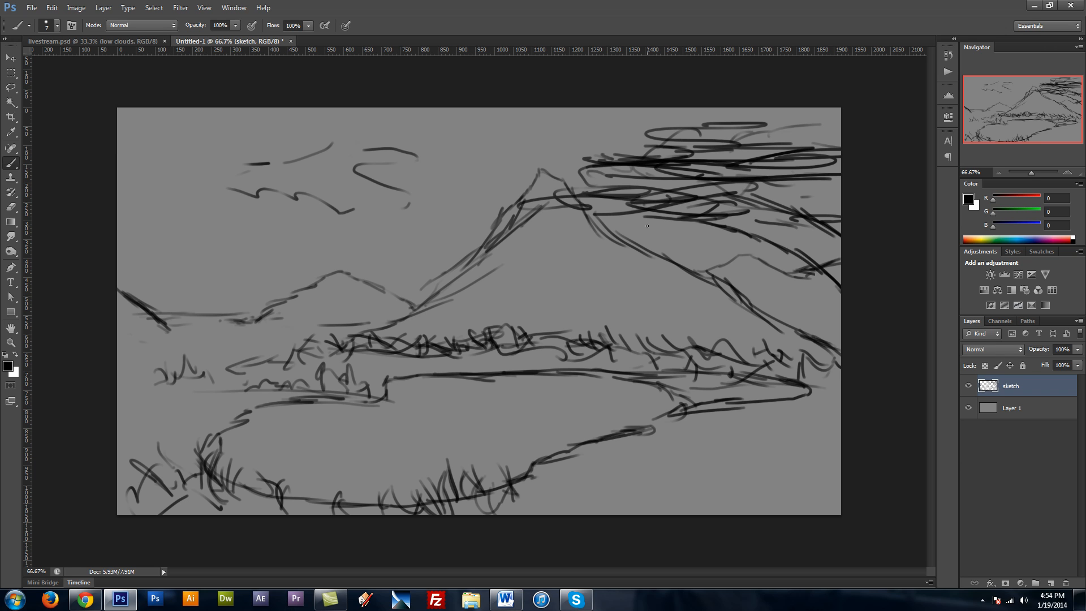
Draw an arrow slanting down from the upper-left canvas corner and add ridge lines inside the main peak and left hill
mouse_move(120, 116)
left_mouse_down()
mouse_move(207, 160)
mouse_move(177, 126)
left_mouse_up()
left_click_drag(206, 159, 169, 158)
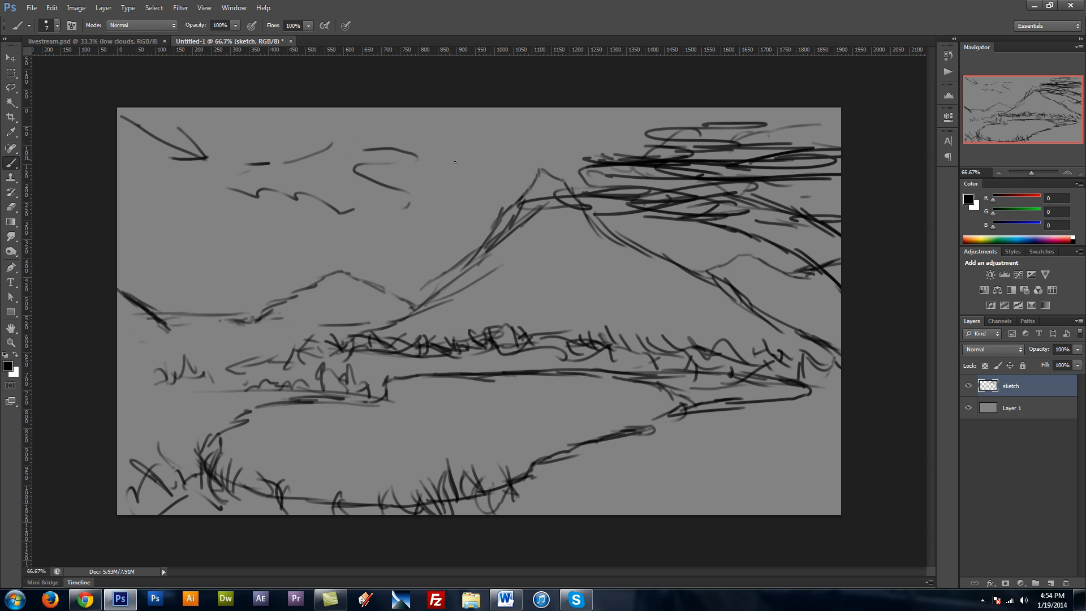
mouse_move(562, 188)
left_mouse_down()
mouse_move(548, 240)
mouse_move(495, 295)
mouse_move(436, 322)
left_mouse_up()
left_click_drag(340, 293, 321, 298)
left_click_drag(332, 298, 300, 315)
Scribble large zigzag foreground plants in the lower-right corner of the canvas
mouse_move(734, 494)
left_mouse_down()
mouse_move(751, 455)
mouse_move(738, 425)
left_mouse_up()
mouse_move(713, 489)
left_mouse_down()
mouse_move(689, 452)
mouse_move(785, 498)
left_mouse_up()
left_click_drag(800, 505, 841, 465)
mouse_move(741, 488)
left_mouse_down()
mouse_move(767, 442)
mouse_move(813, 422)
left_mouse_up()
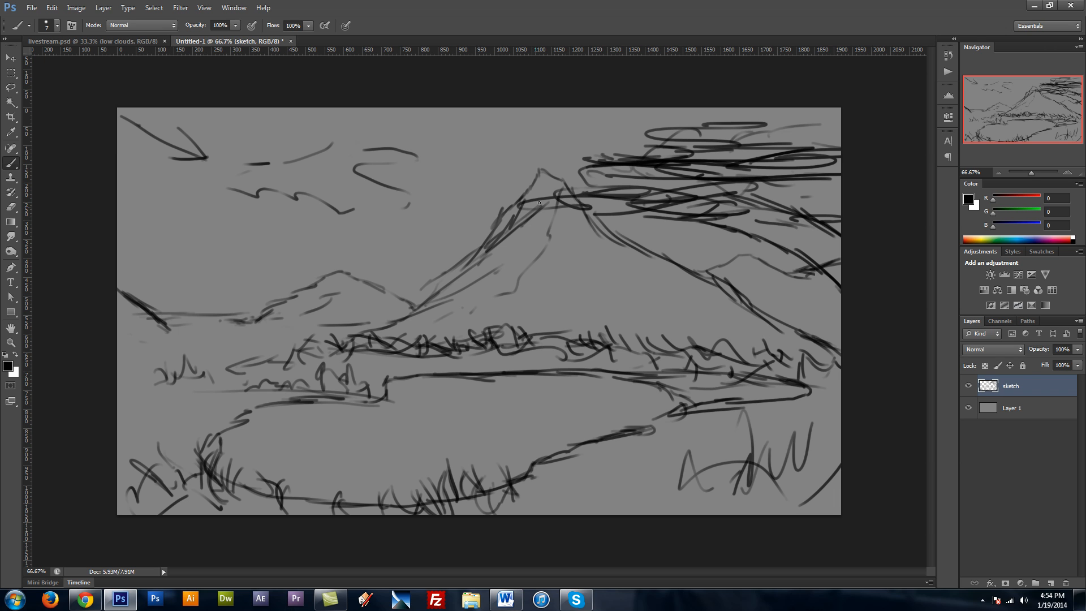
Sketch crevices and a jagged snow line below the summit on both sides of the mountain
mouse_move(525, 204)
left_mouse_down()
mouse_move(551, 214)
mouse_move(575, 200)
mouse_move(534, 248)
mouse_move(503, 232)
left_mouse_up()
left_click_drag(571, 229, 591, 244)
left_click_drag(571, 201, 583, 229)
left_click_drag(580, 221, 594, 263)
mouse_move(547, 230)
left_mouse_down()
mouse_move(574, 257)
mouse_move(498, 256)
mouse_move(501, 271)
left_mouse_up()
left_click_drag(523, 259, 539, 258)
left_click_drag(601, 255, 669, 269)
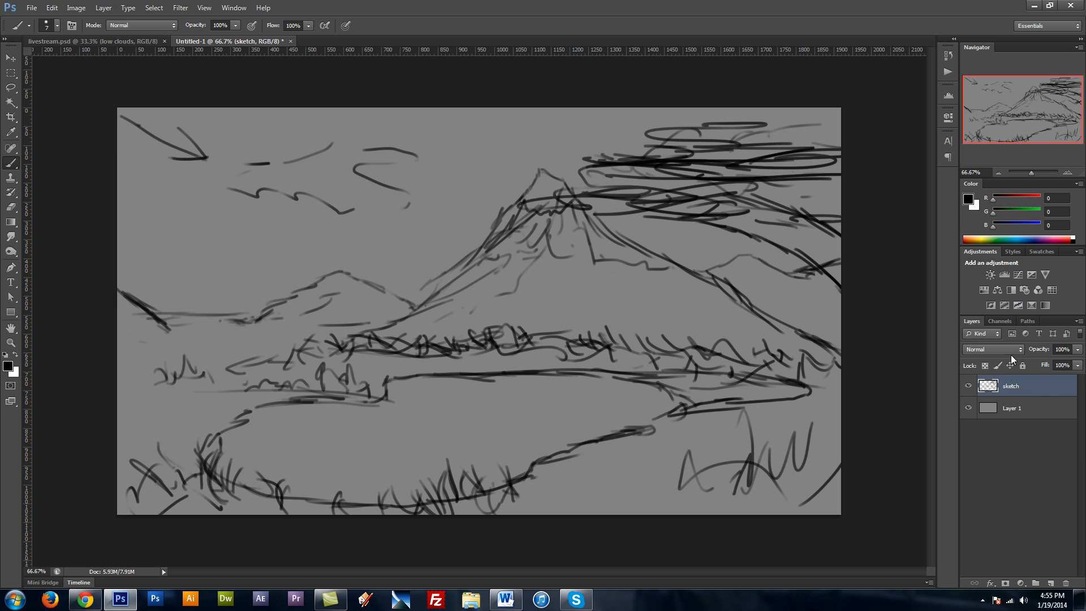
Lower the sketch layer's opacity to 10% and rename the grey background layer "sky plate"
left_click_drag(1041, 354, 994, 349)
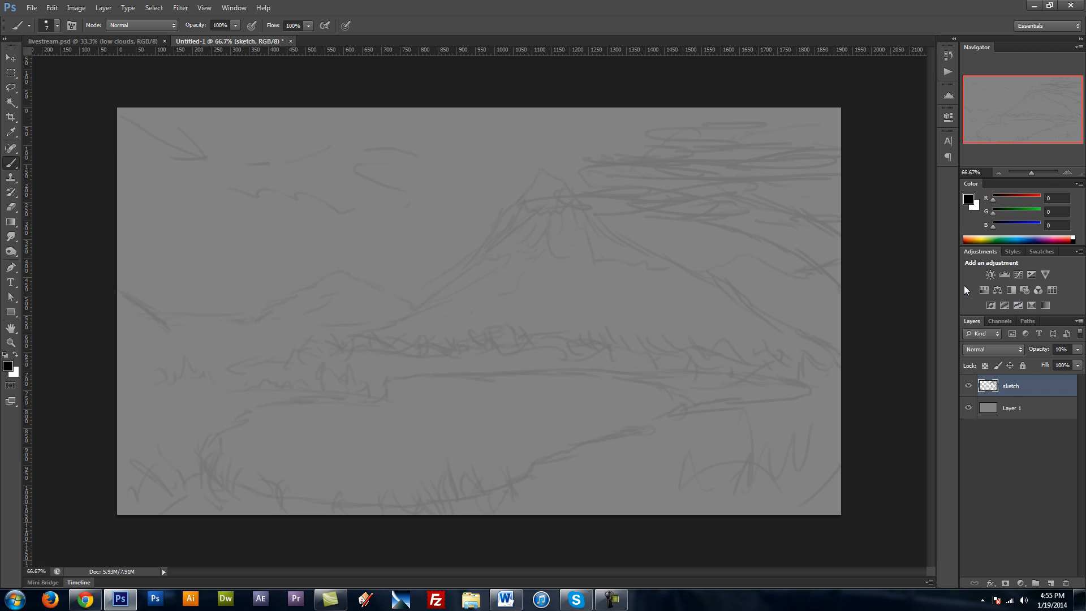
double_click(1014, 408)
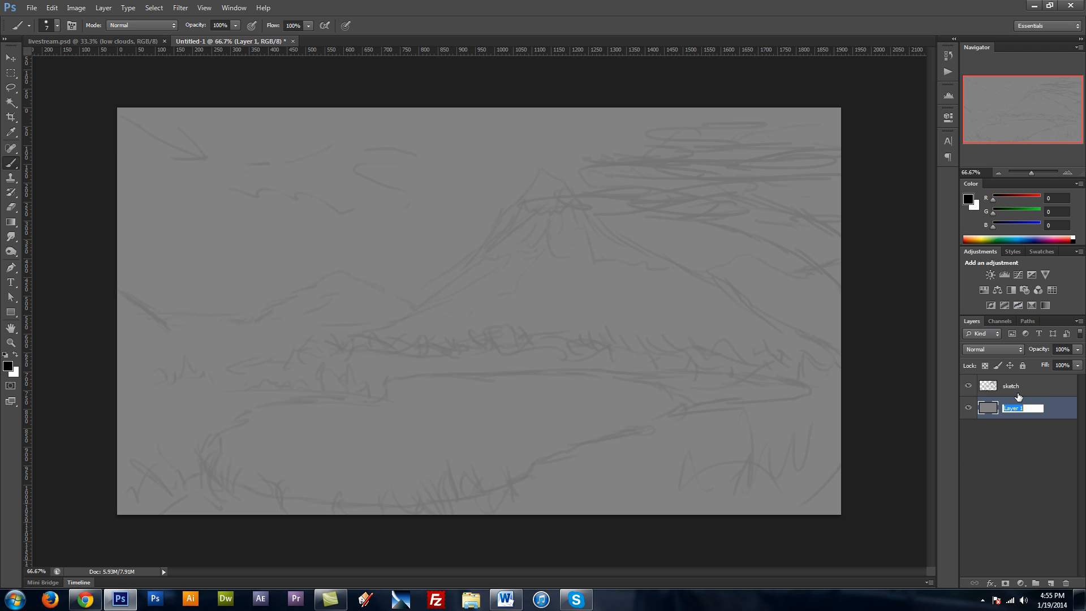
type("sky plate")
key("Return")
Set the foreground colour to blue #75aac2 and fill the sky plate layer with it
left_click(7, 366)
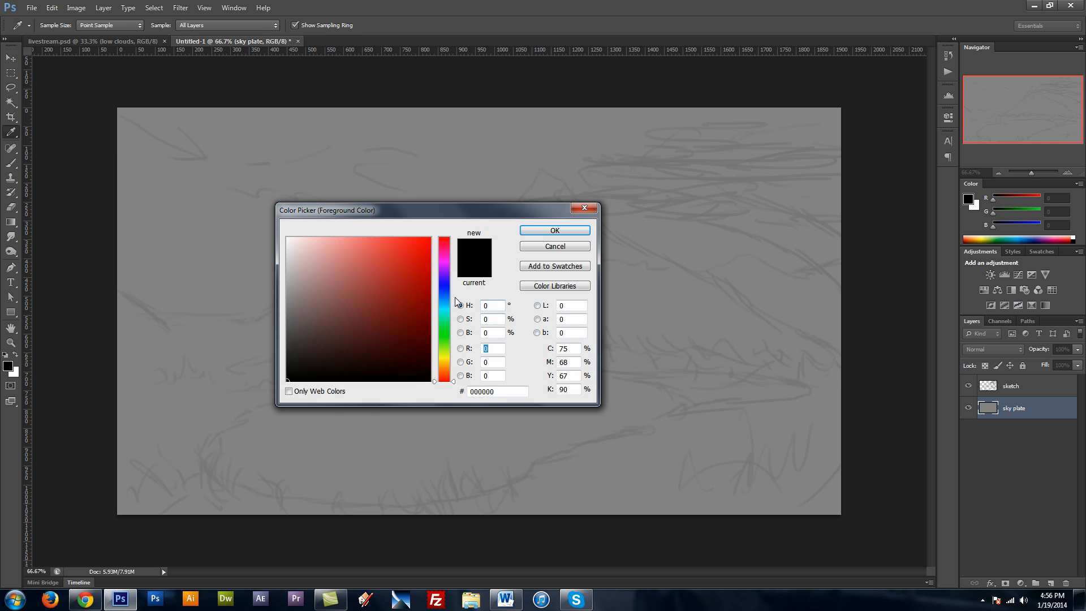
left_click_drag(443, 297, 447, 300)
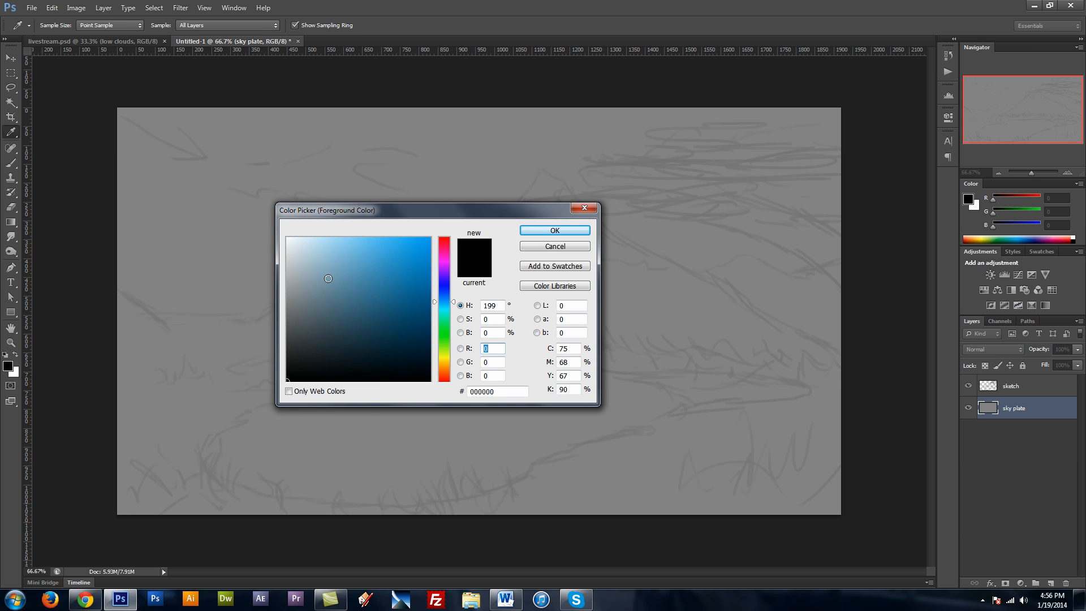
left_click_drag(325, 276, 343, 272)
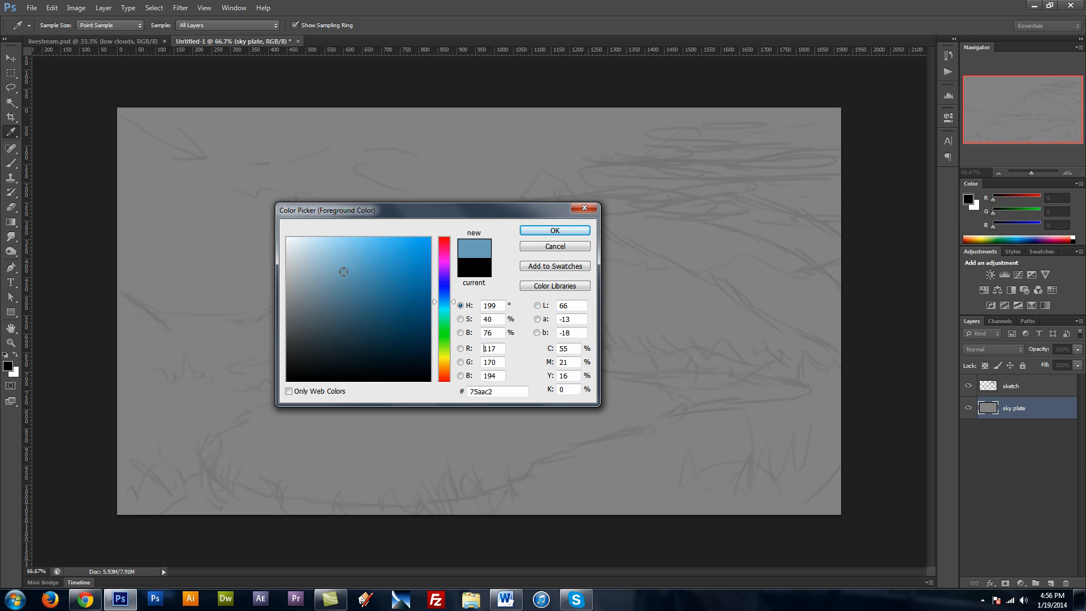
left_click(577, 230)
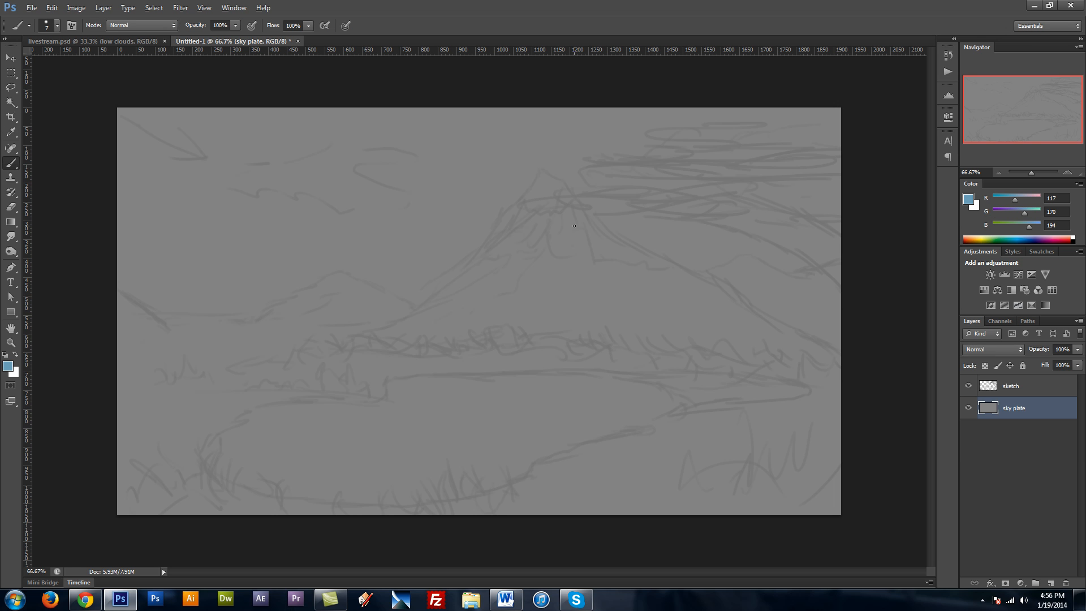
key("alt+BackSpace")
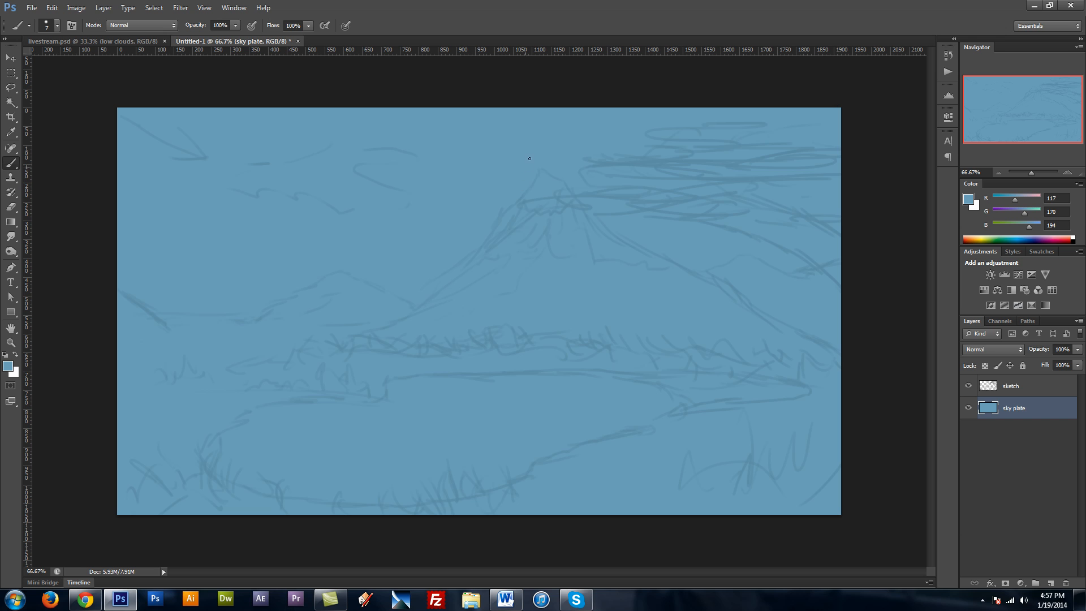
Choose the soft round 300 px brush from the brush presets
key("F5")
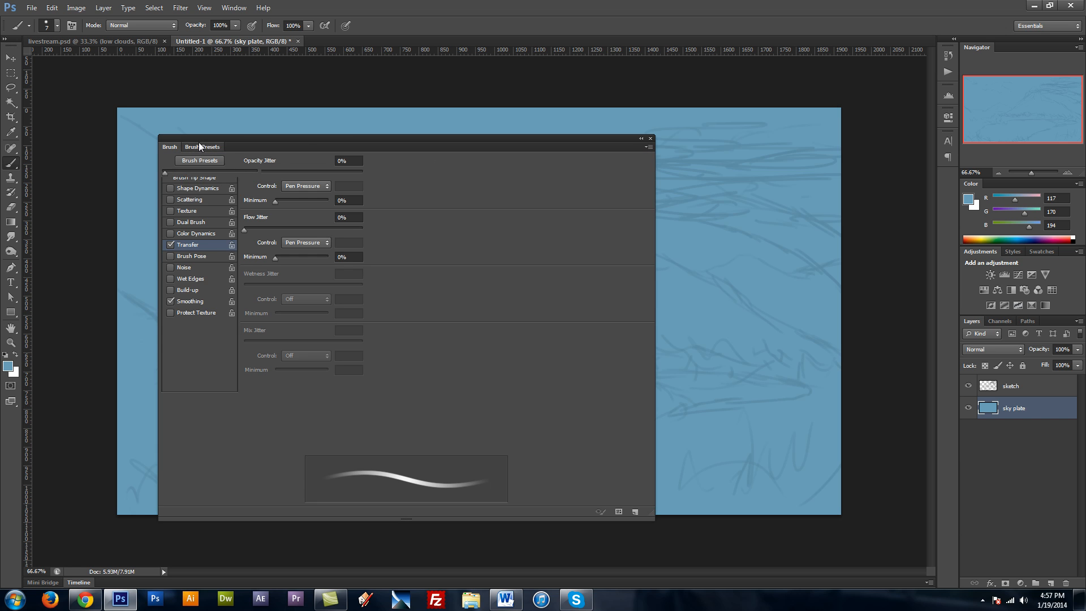
left_click(210, 147)
left_click(224, 427)
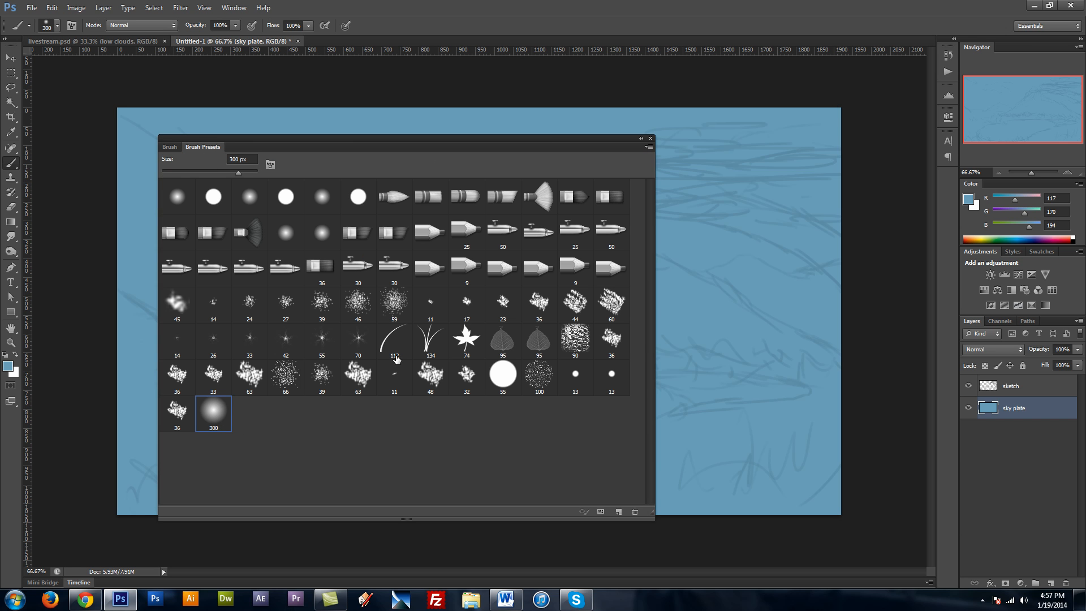
key("F5")
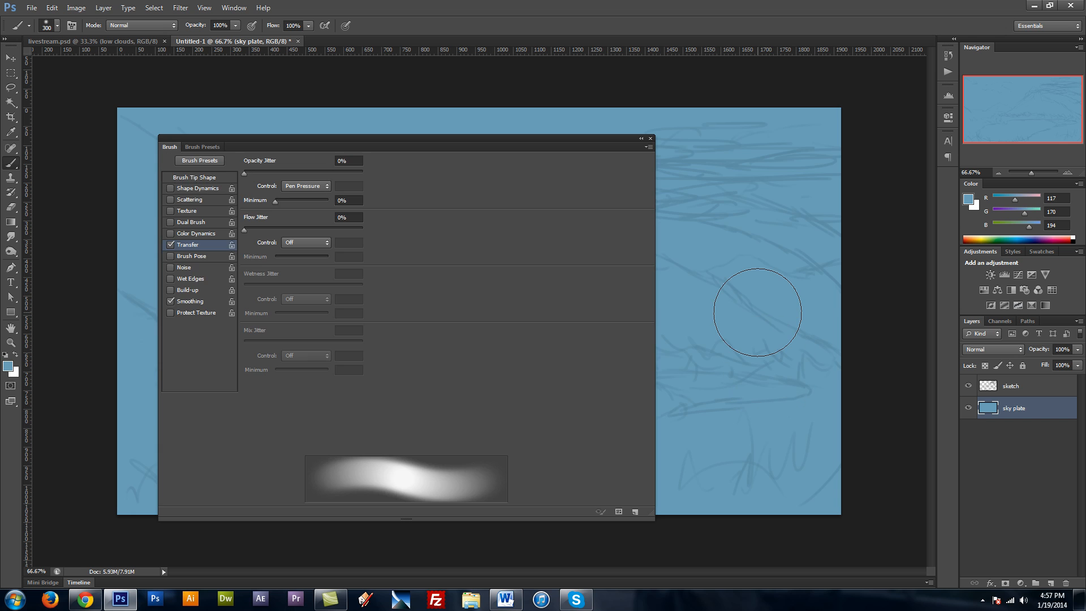
key("F5")
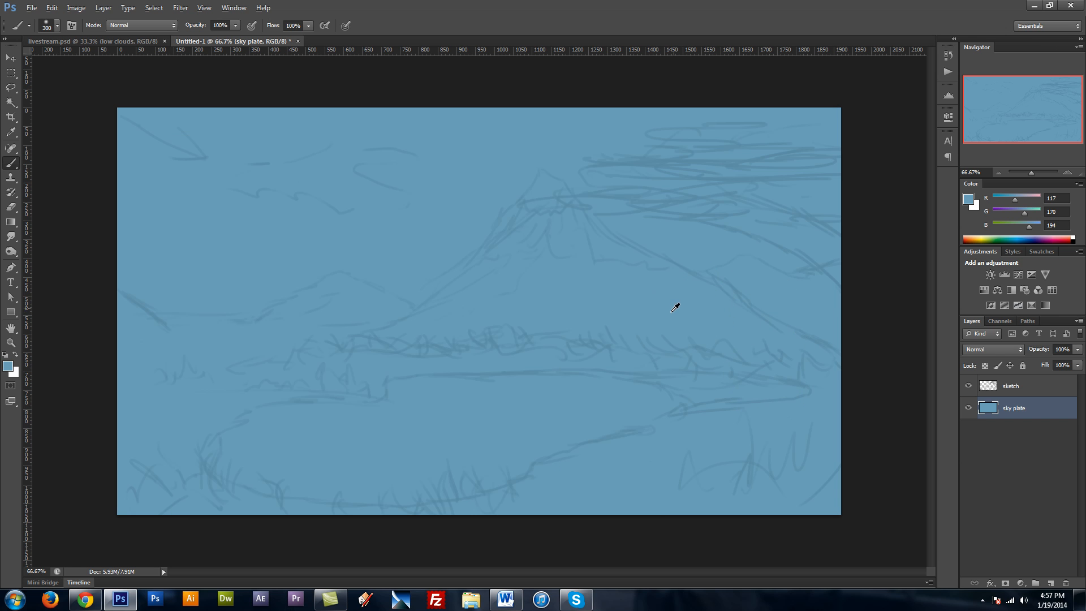
Set the foreground colour to pale grey-blue #bfc9ce
left_click(8, 366)
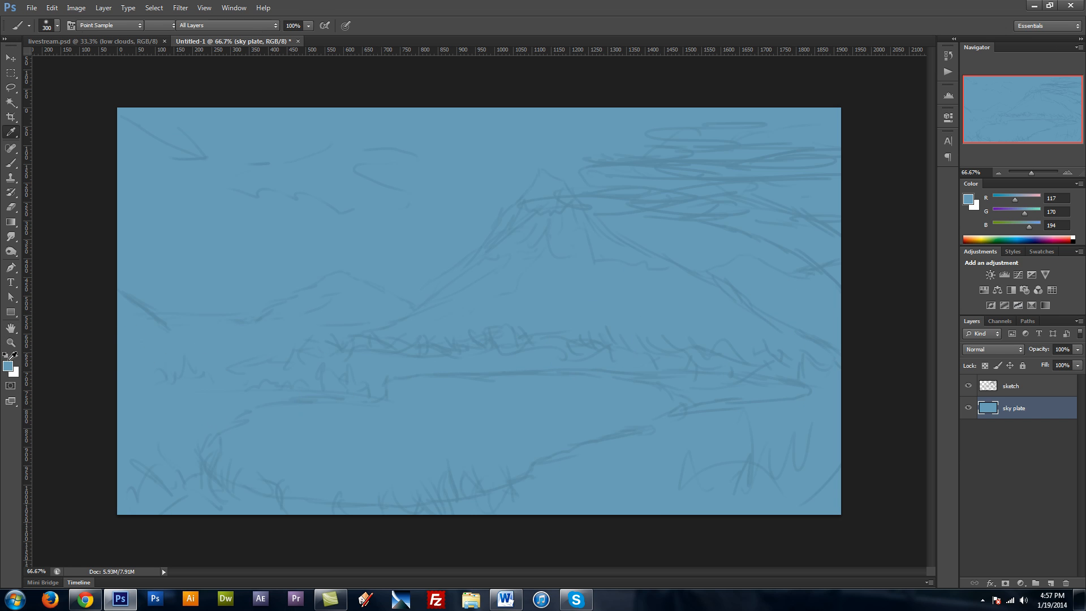
left_click(309, 269)
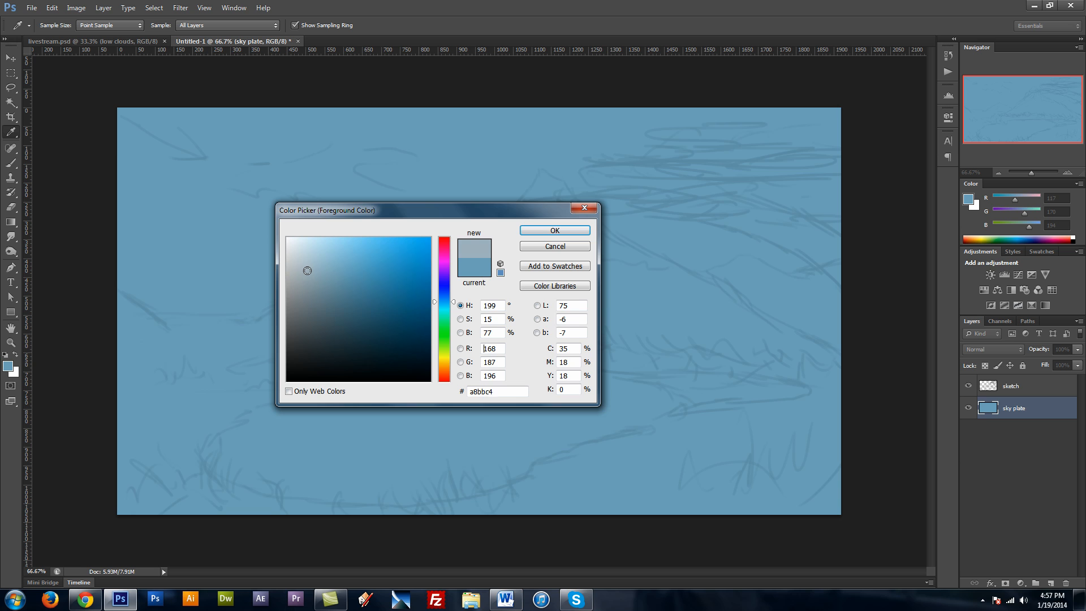
left_click_drag(308, 271, 299, 265)
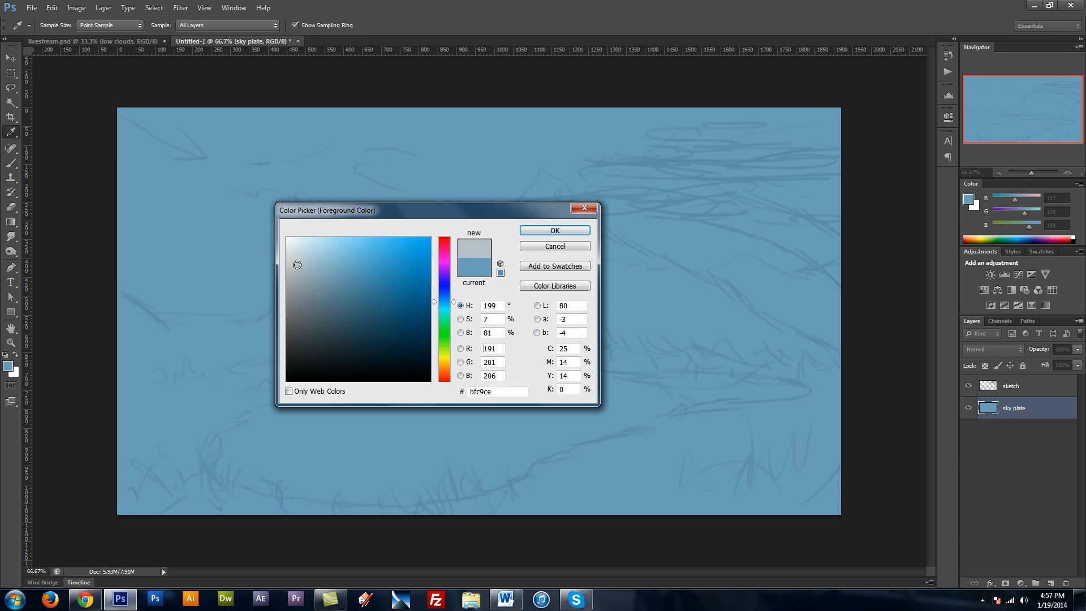
left_click(559, 232)
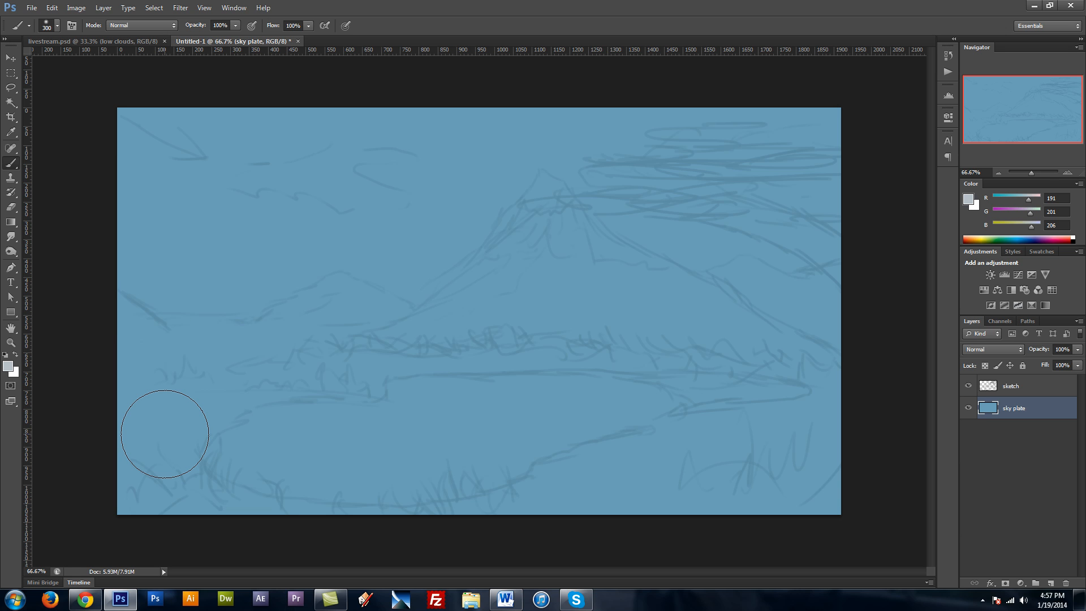
Try painting a soft pale band across the horizon with the 300 px brush and again at 200 px, undoing both strokes
mouse_move(80, 328)
left_mouse_down()
mouse_move(560, 332)
mouse_move(732, 357)
left_mouse_up()
key("ctrl+z")
key("bracketleft")
key("bracketleft")
mouse_move(85, 331)
left_mouse_down()
mouse_move(521, 347)
mouse_move(822, 375)
left_mouse_up()
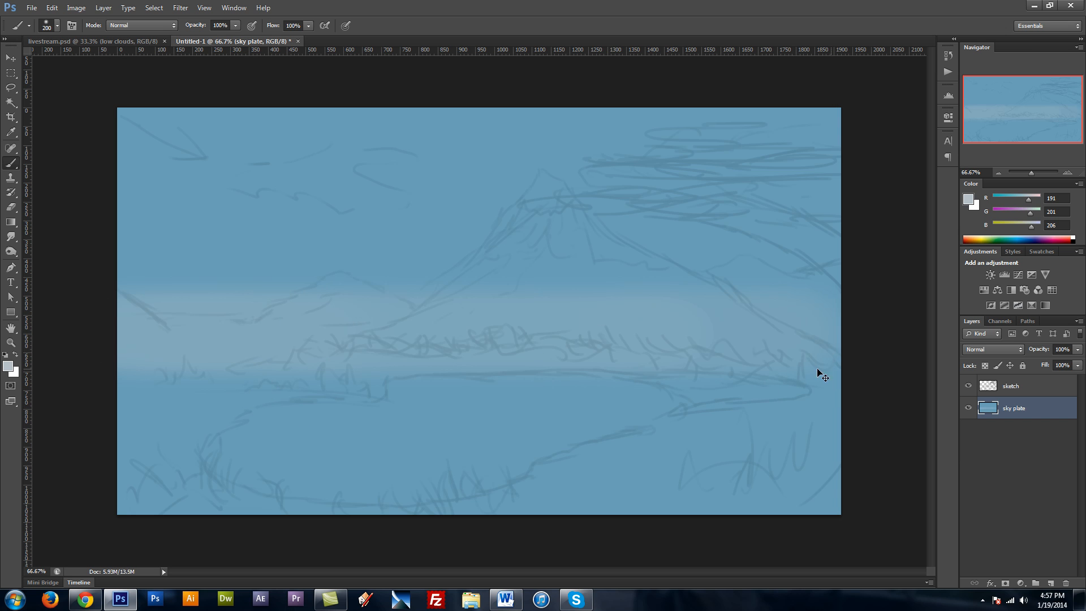
key("ctrl+z")
Try the pale horizon stroke again with pressure-controlled opacity and undo the test strokes
key("F5")
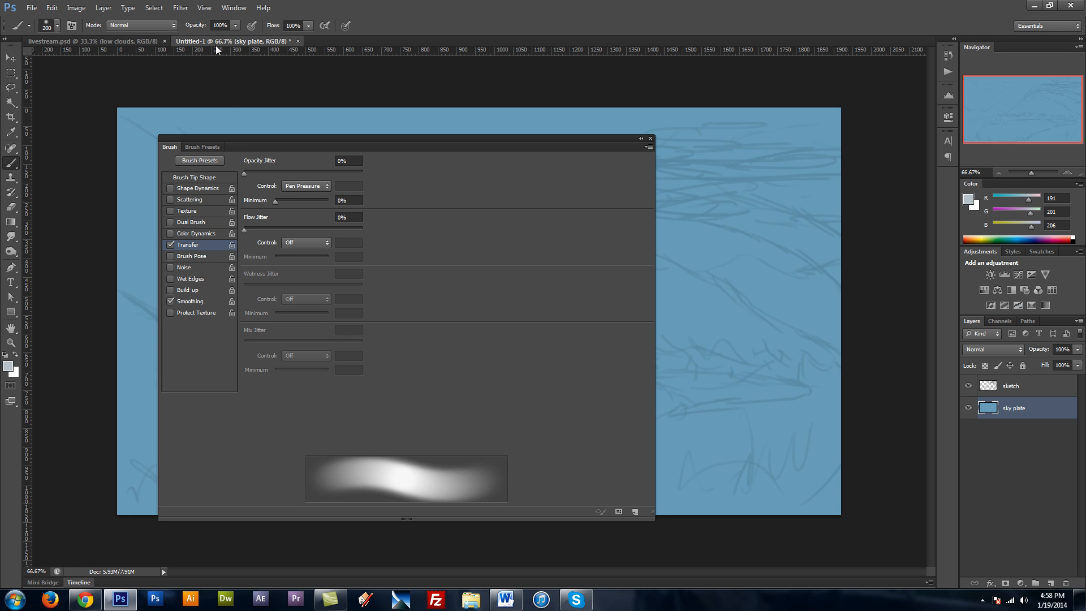
key("F5")
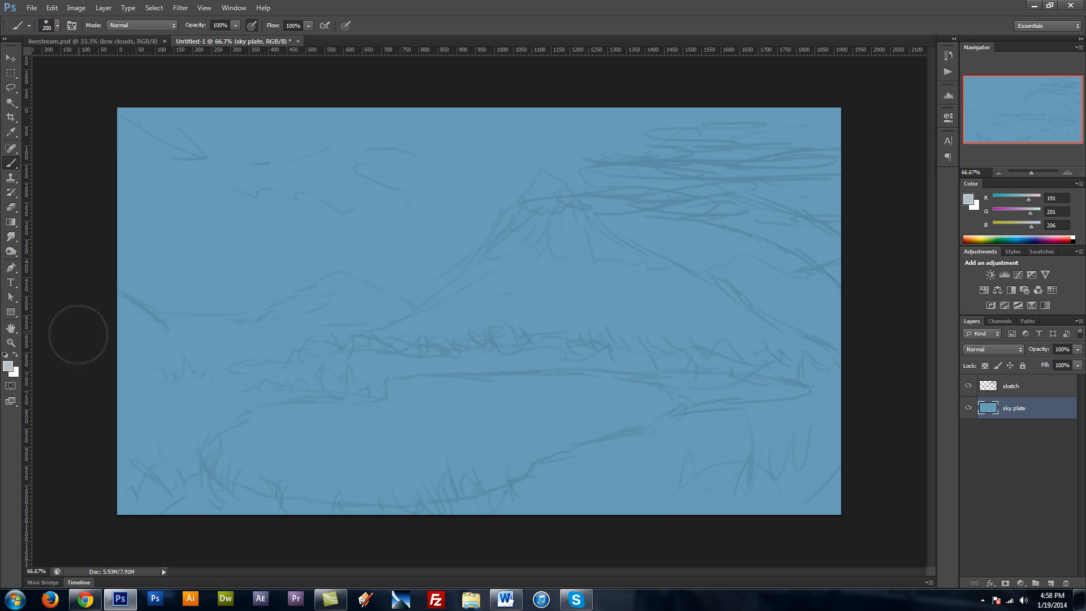
key("bracketright")
left_click(178, 325)
key("ctrl+z")
mouse_move(114, 320)
left_mouse_down()
mouse_move(424, 320)
mouse_move(865, 349)
left_mouse_up()
key("ctrl+z")
Set the foreground colour to #aeb8bc and paint a soft haze band along the horizon to the right canvas edge
left_click(7, 365)
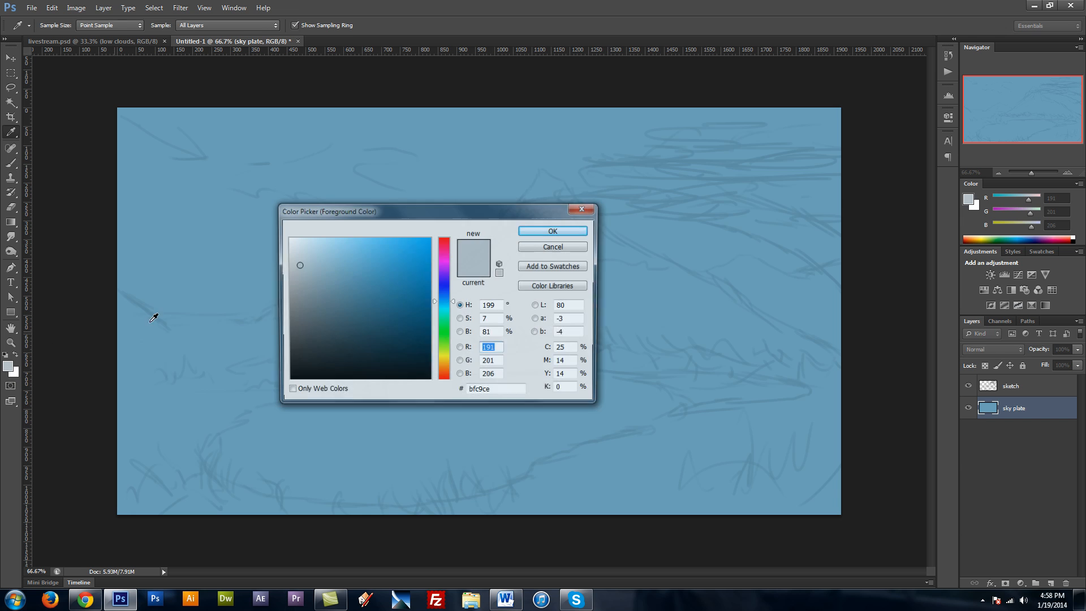
left_click_drag(295, 270, 297, 276)
left_click(563, 230)
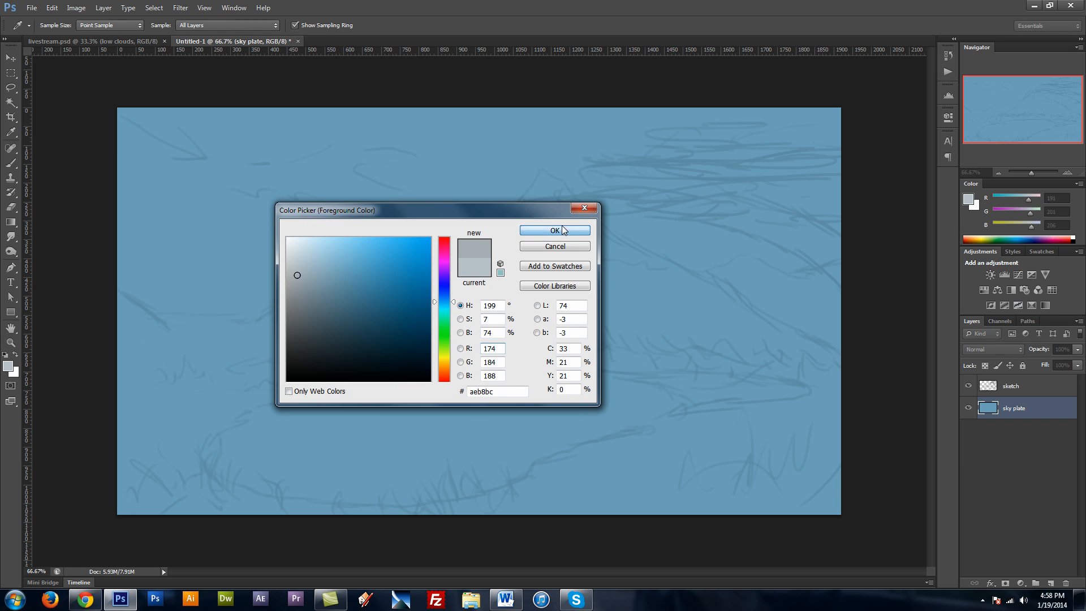
left_click_drag(144, 331, 721, 334)
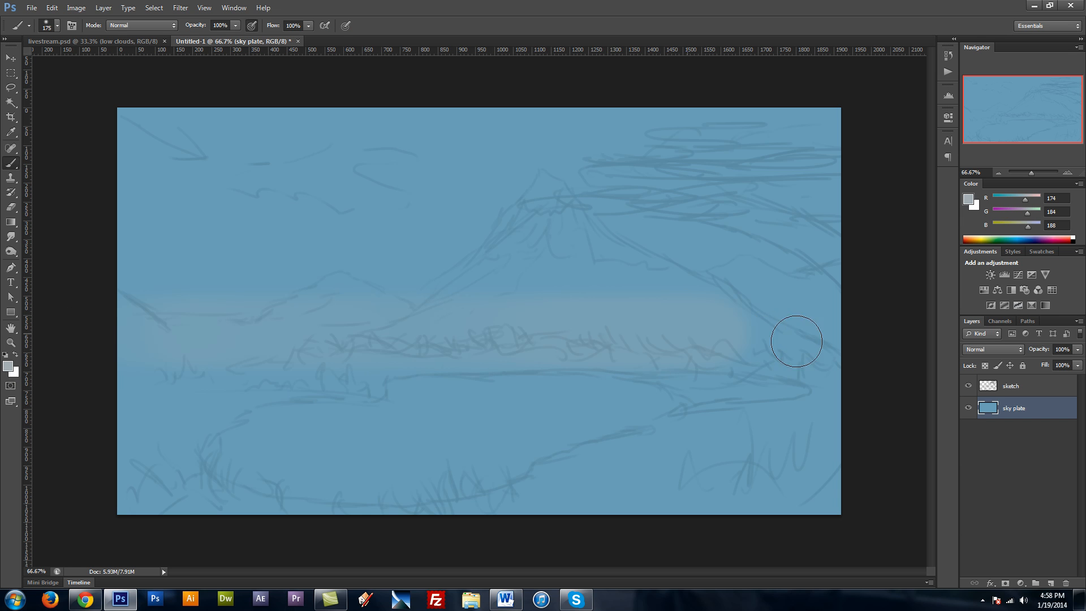
left_click_drag(797, 341, 849, 347)
Enlarge the brush to 300 px and paint a broader haze band over the horizon
key("bracketright")
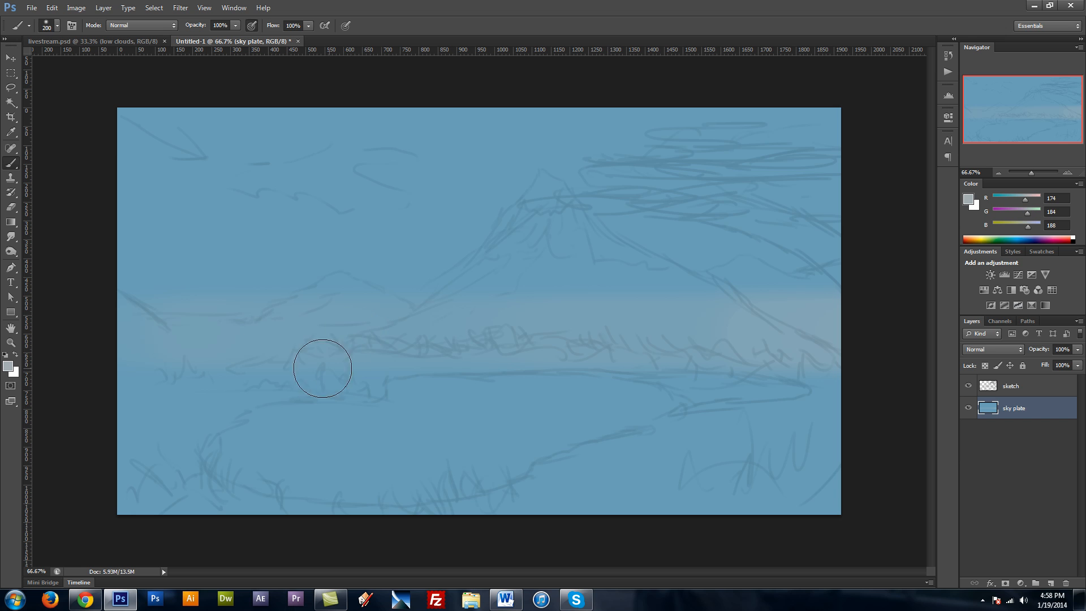
key("bracketright")
key("bracketright")
mouse_move(117, 320)
left_mouse_down()
mouse_move(426, 319)
mouse_move(783, 337)
left_mouse_up()
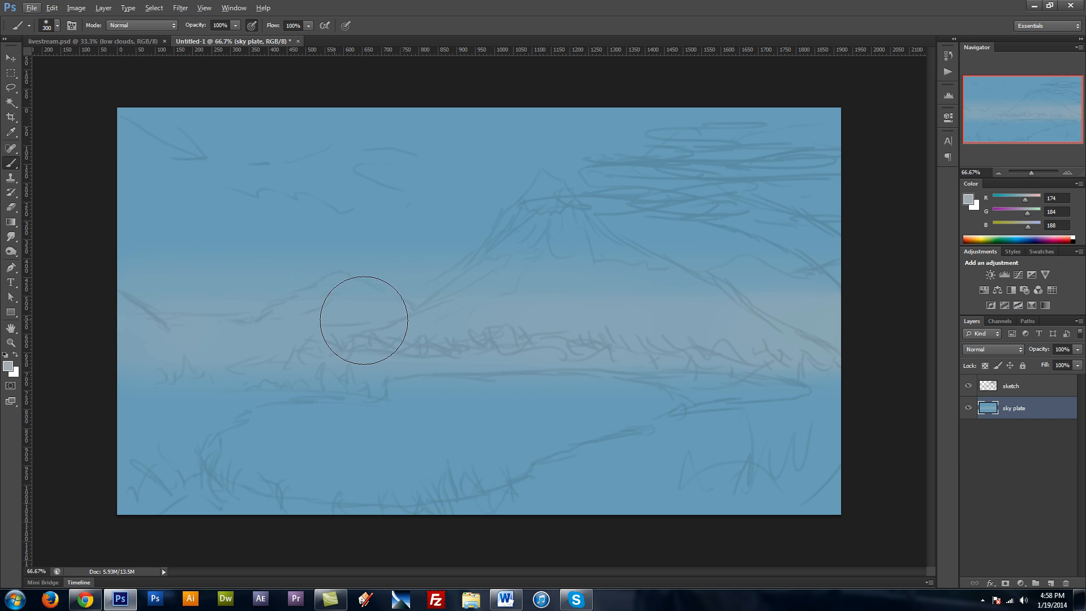
Sample the haze colour, adjust it to RGB 154, 183, 196 and reduce the brush size to 150 px
left_click(627, 316, "alt")
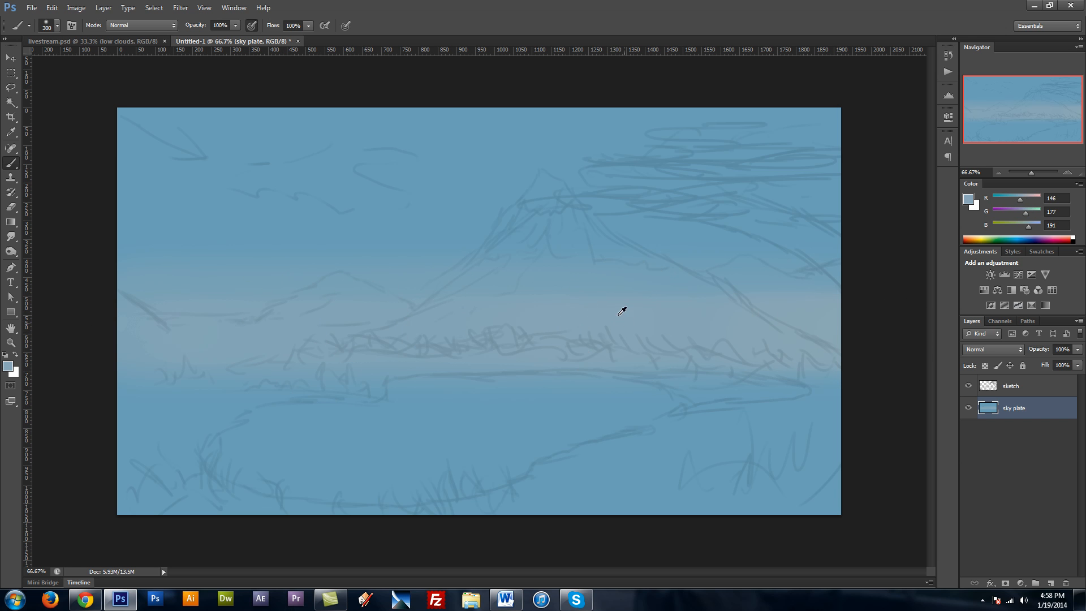
left_click(8, 366)
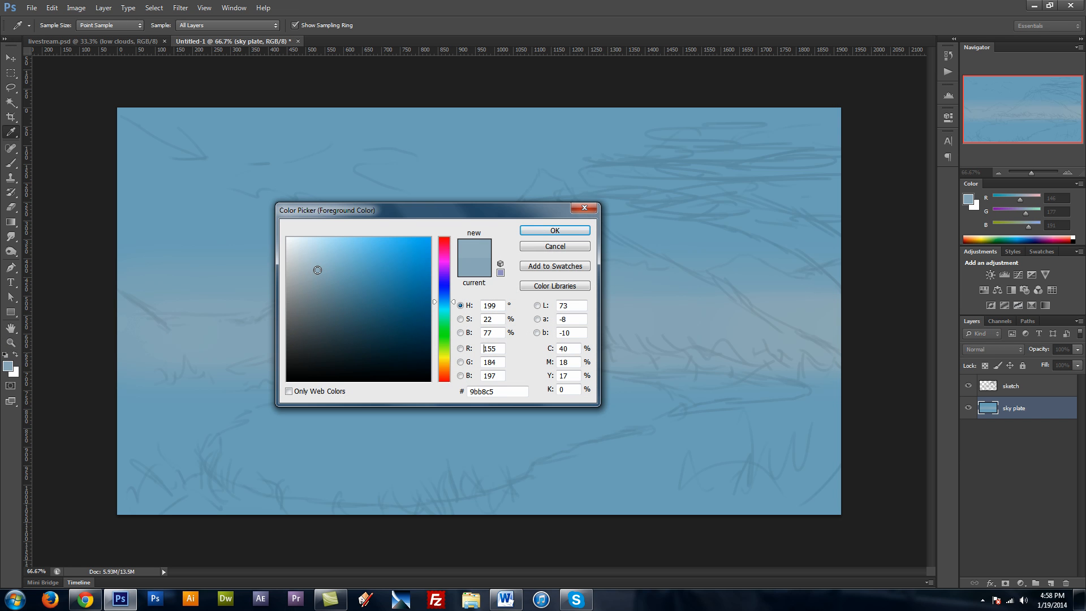
left_click(555, 230)
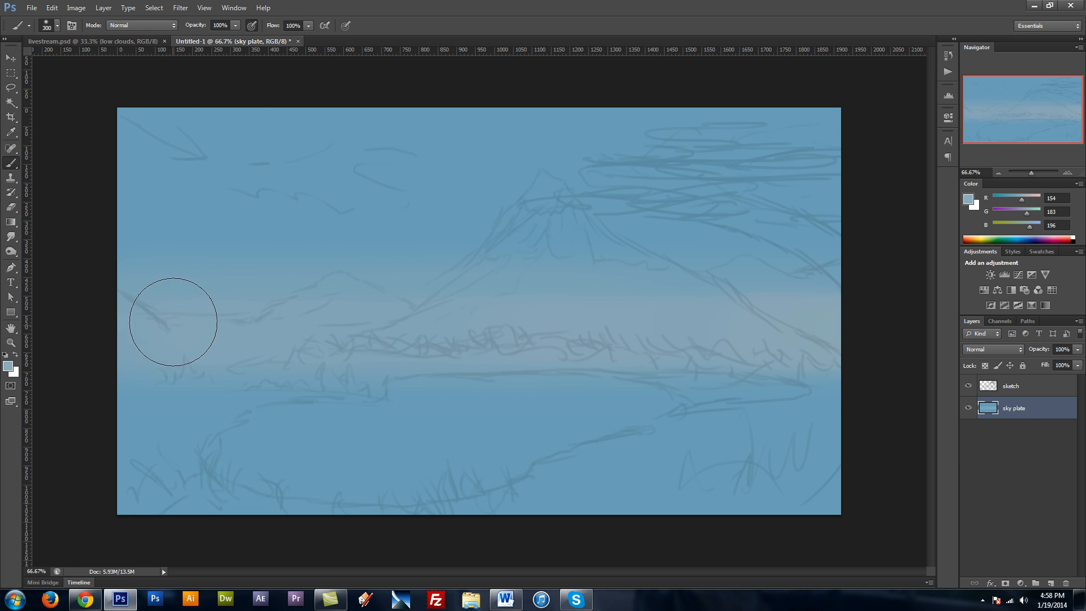
key("bracketleft")
key("bracketleft")
key("bracketleft")
key("bracketleft")
Lighten the foreground colour to #acc8d4 and paint a narrower bright band along the horizon with a 100 px brush
left_click(8, 366)
left_click_drag(322, 249, 315, 262)
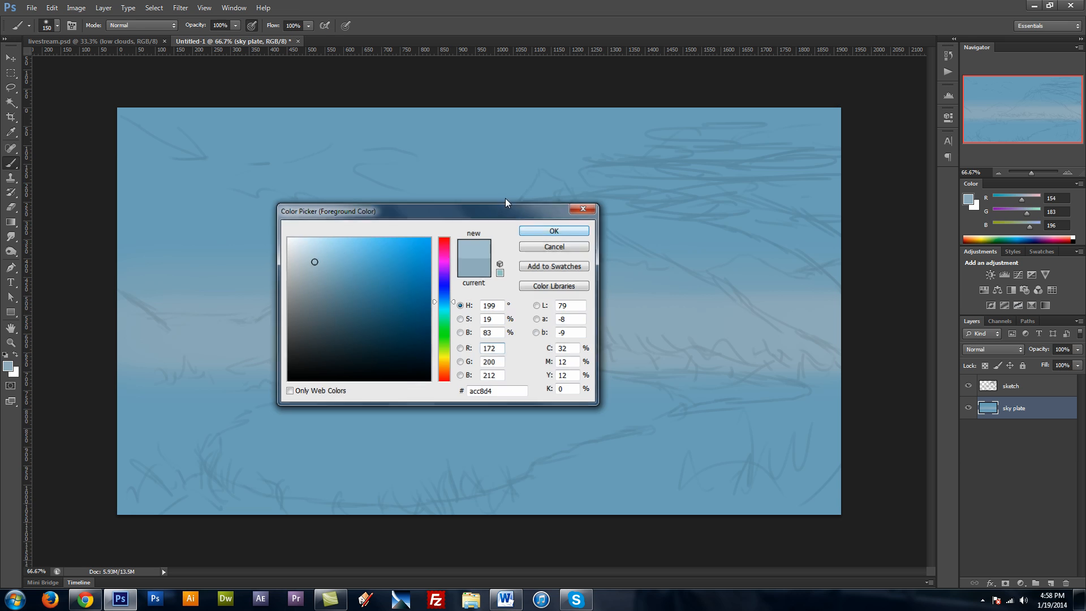
key("Return")
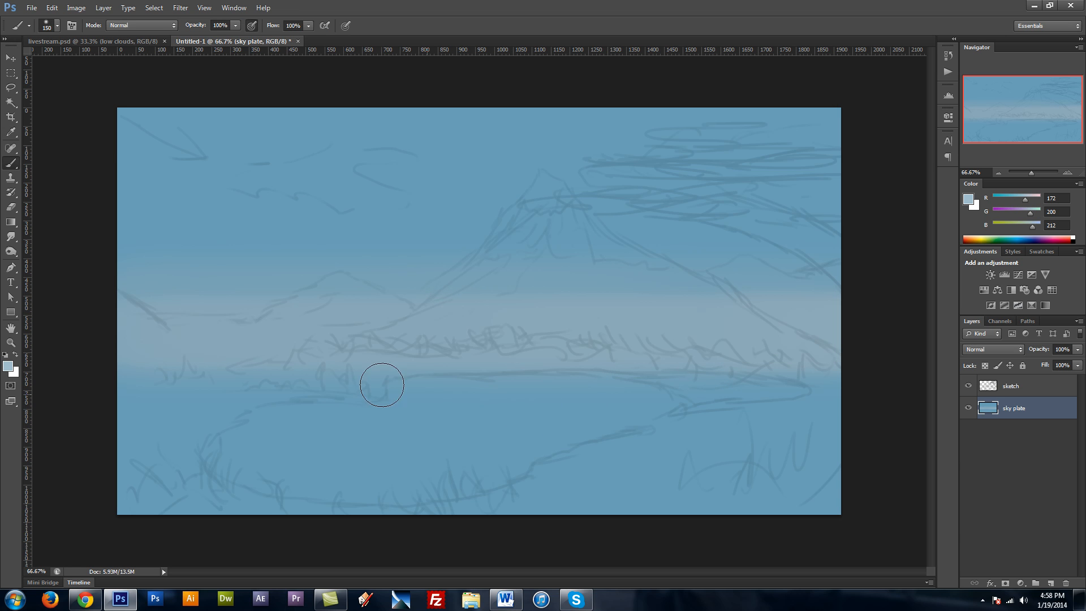
key("bracketleft")
key("bracketleft")
left_click_drag(109, 317, 851, 351)
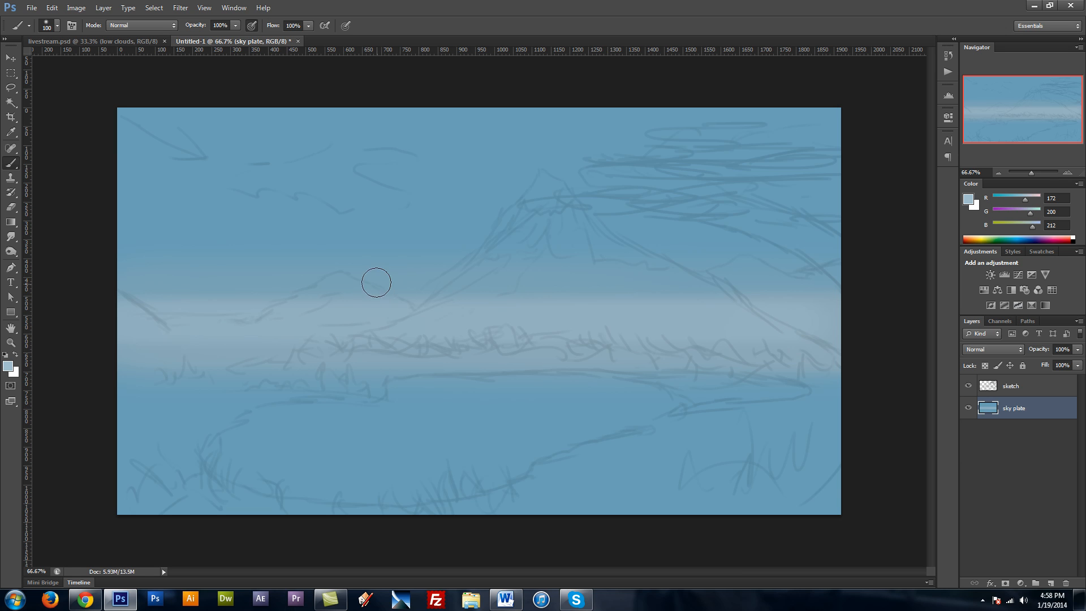
Set the foreground colour to #5e99b4 and paint a darker blue across the upper sky with a 500 px brush
left_click(503, 128, "alt")
left_click(8, 367)
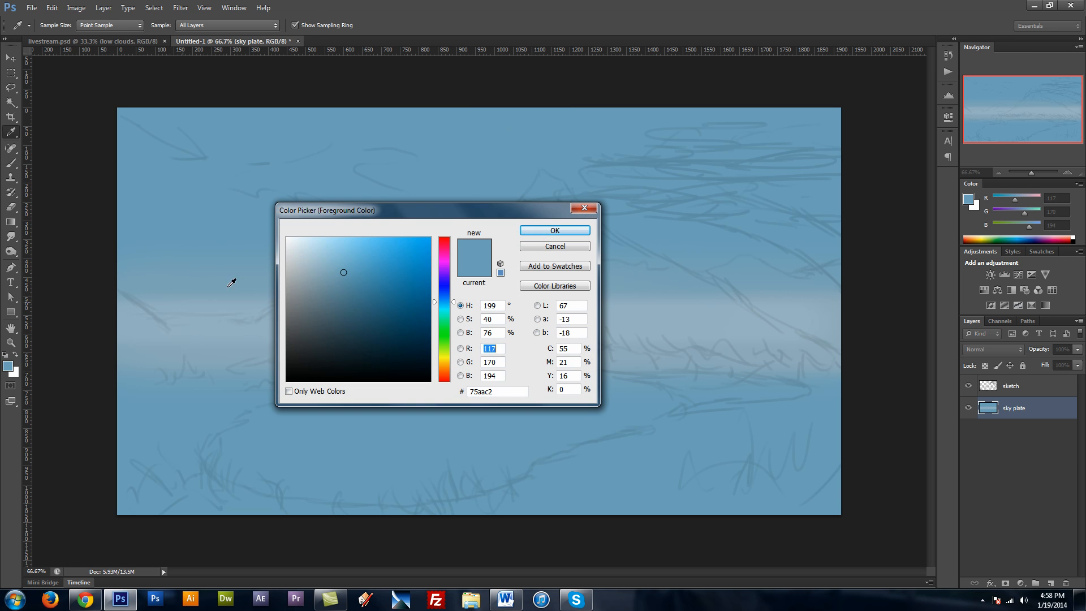
left_click(355, 280)
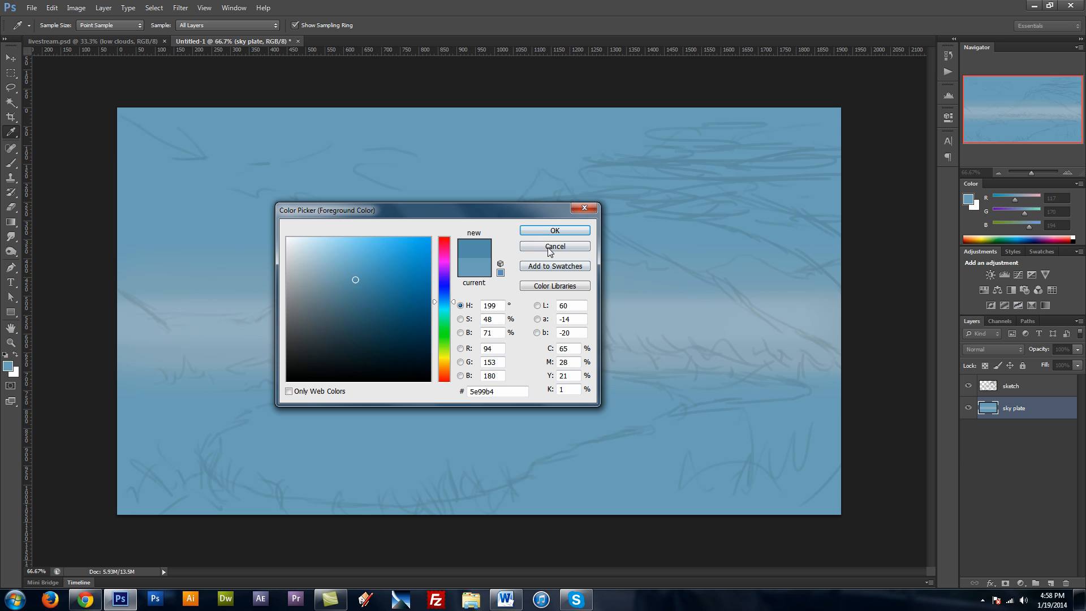
left_click(548, 231)
key("bracketright")
key("bracketright")
key("bracketright")
key("bracketright")
key("bracketright")
key("bracketright")
key("bracketright")
key("bracketright")
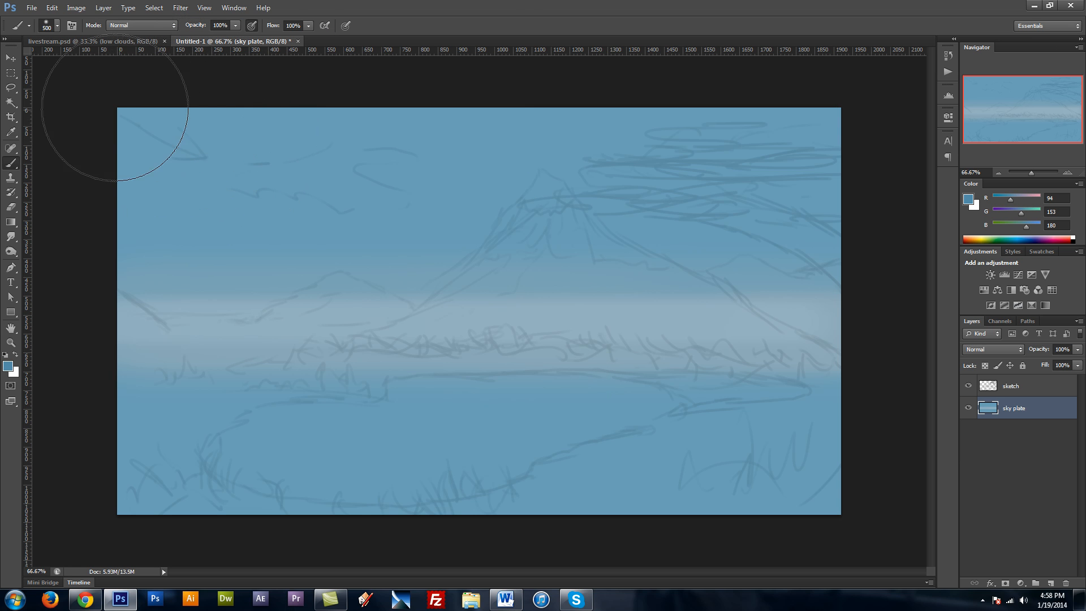
mouse_move(863, 130)
left_mouse_down()
mouse_move(218, 115)
mouse_move(164, 125)
mouse_move(898, 165)
left_mouse_up()
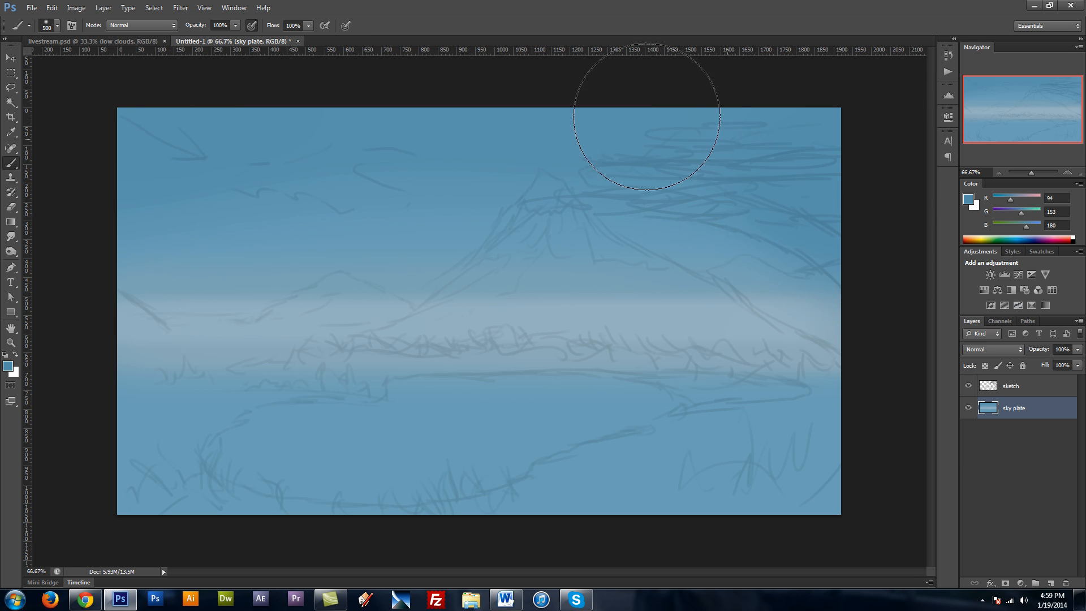
Sample the blue just above the haze and blend the sky into the horizon band with a 300 px brush
key("bracketleft")
key("bracketleft")
left_click(418, 266, "alt")
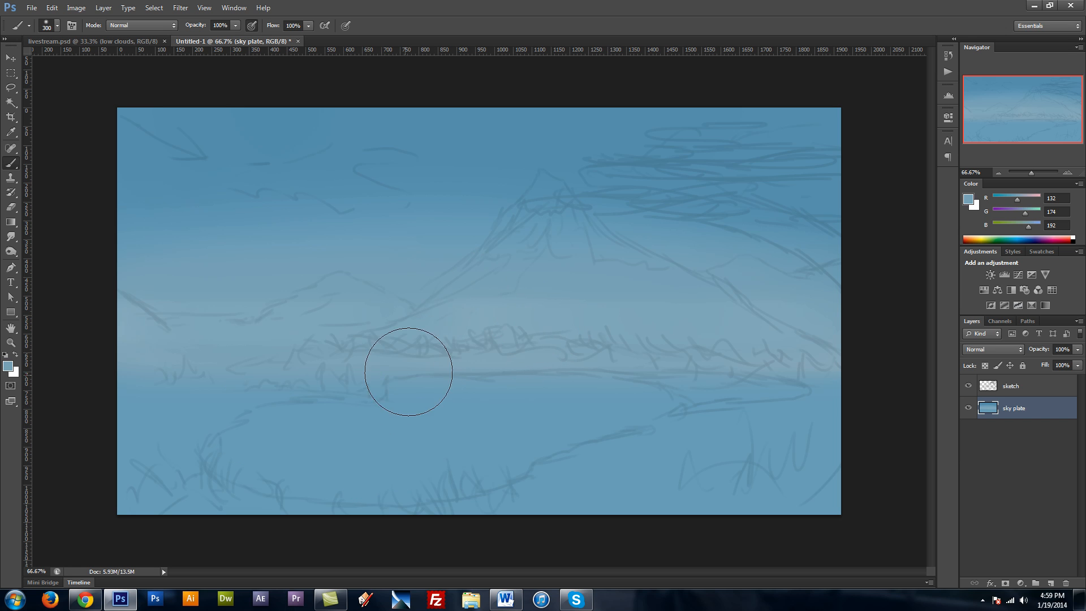
Sample the horizon haze colour and soften the area below the horizon with a 700 px brush
left_click(431, 364, "alt")
key("bracketright")
key("bracketright")
key("bracketright")
key("bracketright")
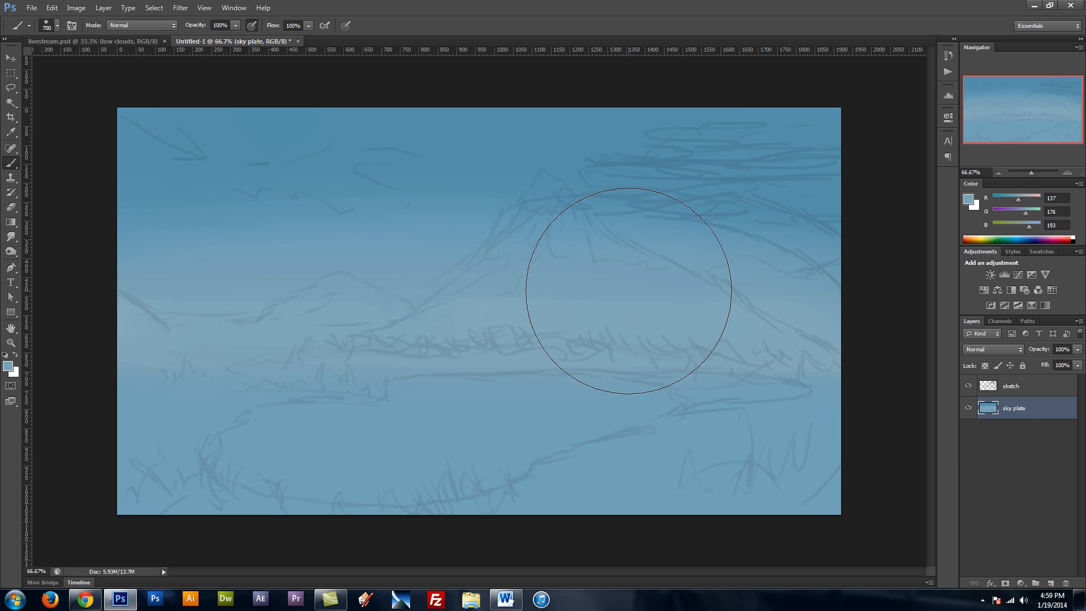
Create a soft selection of the sky's upper-left corner from a radial gradient in Quick Mask mode, inverting the resulting selection
key("q")
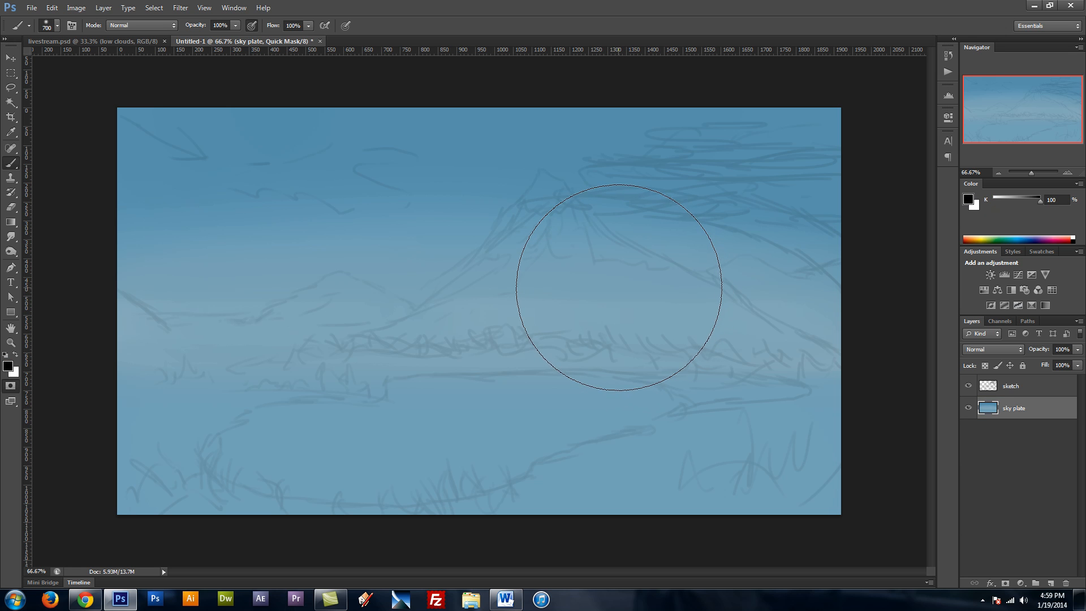
key("g")
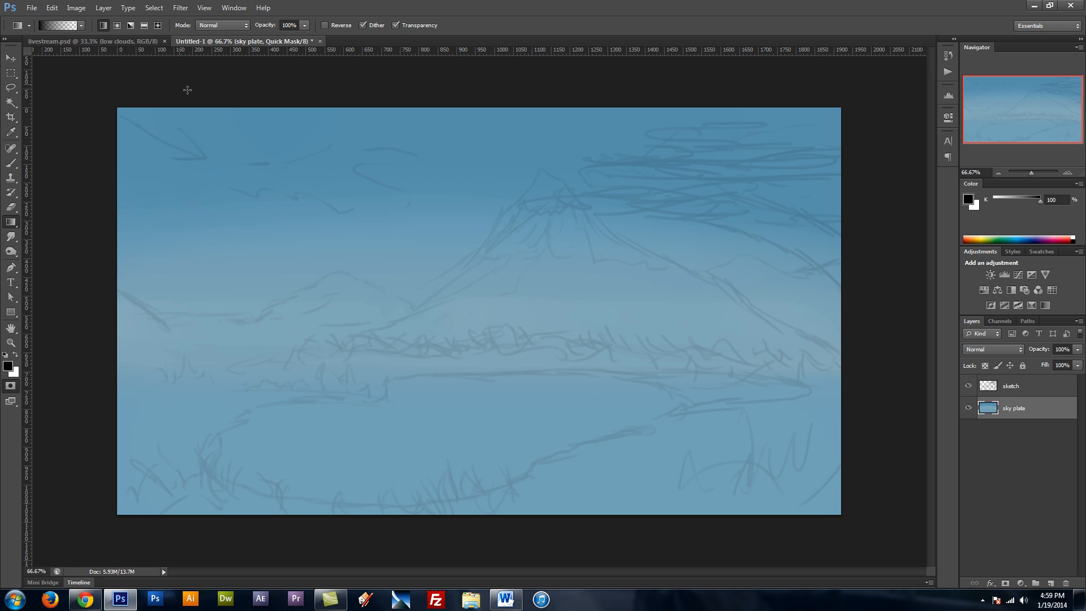
left_click(116, 25)
left_click_drag(37, 88, 334, 211)
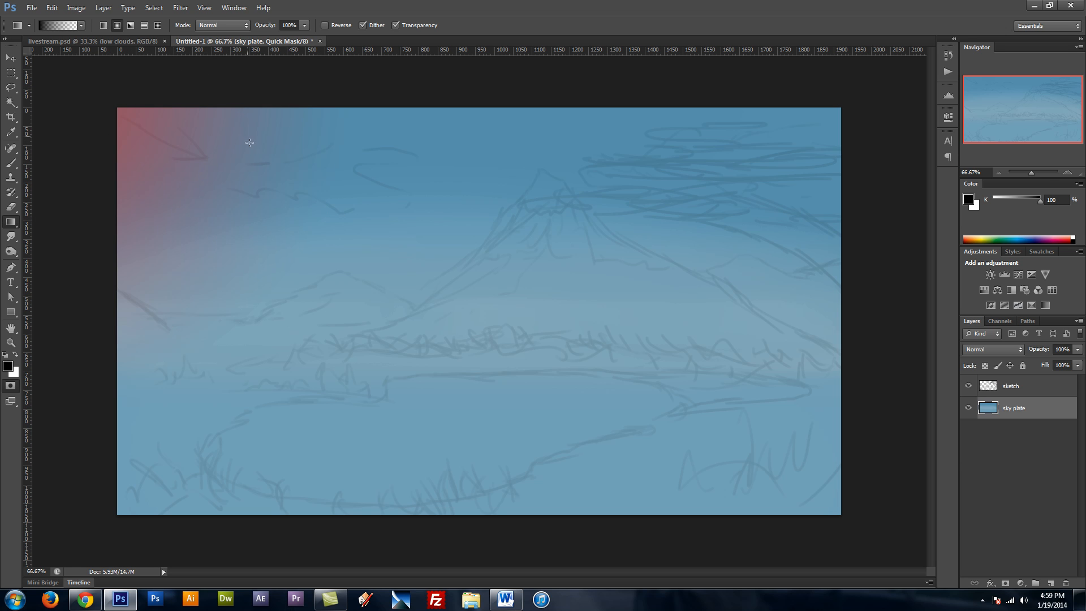
key("q")
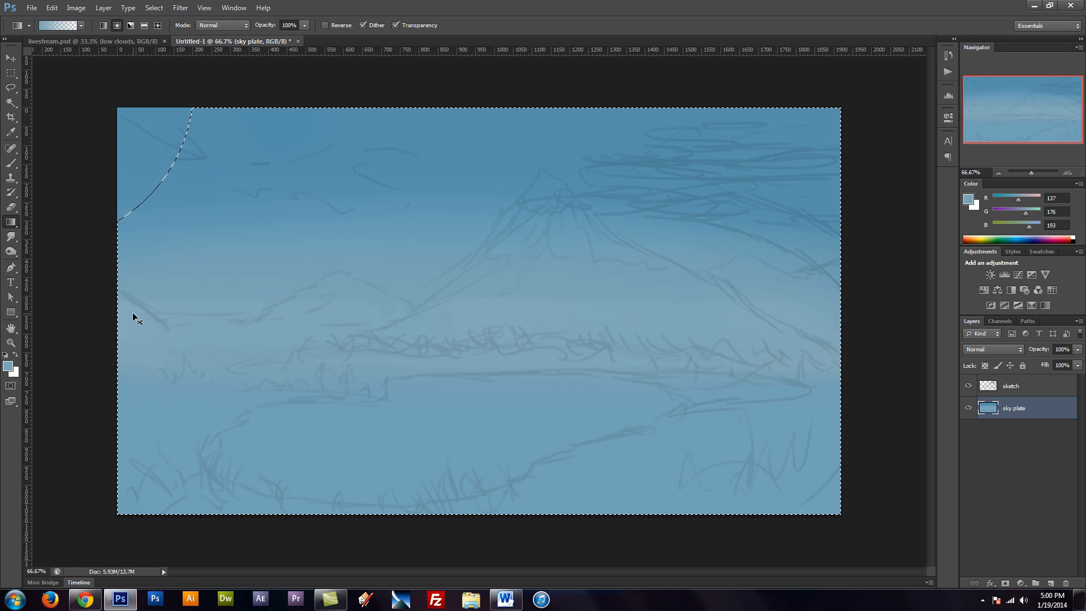
key("ctrl+shift+i")
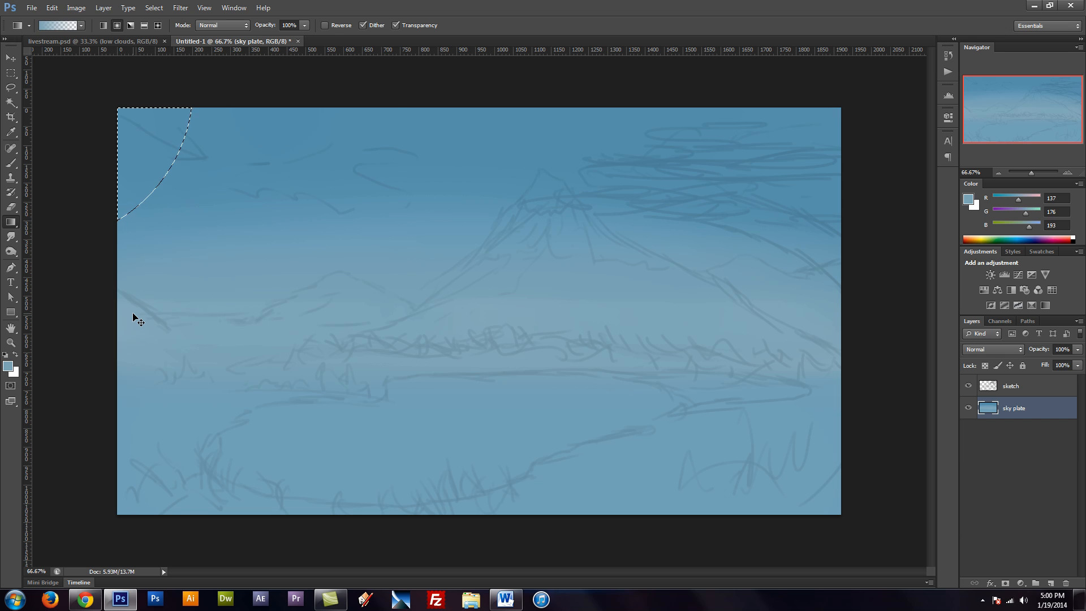
Brighten the selected sky corner with a Curves point at input 125, output 184, and deselect it
key("ctrl+m")
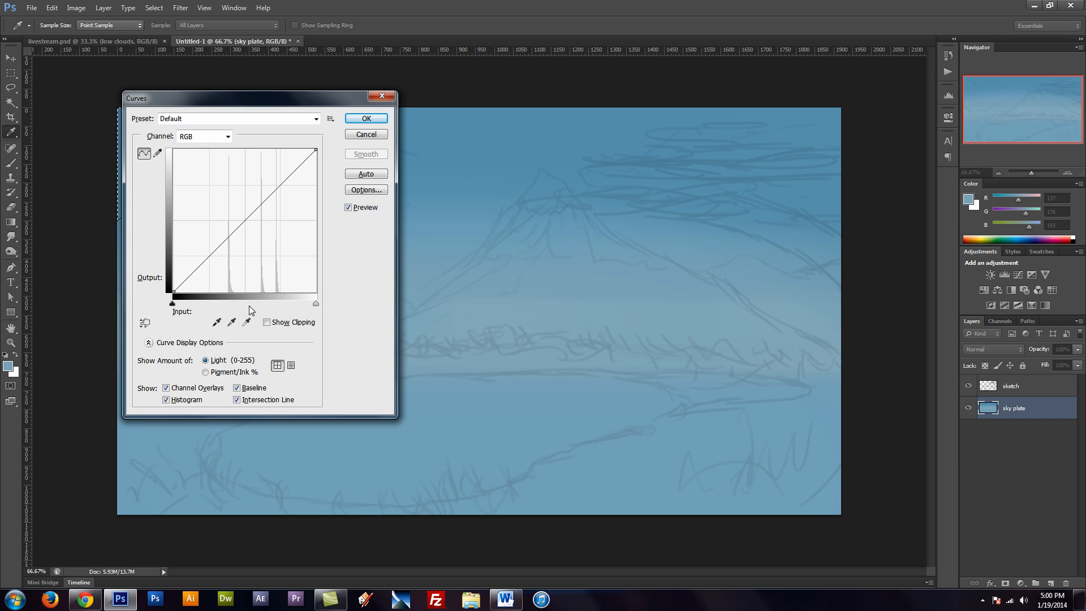
left_click_drag(297, 93, 597, 148)
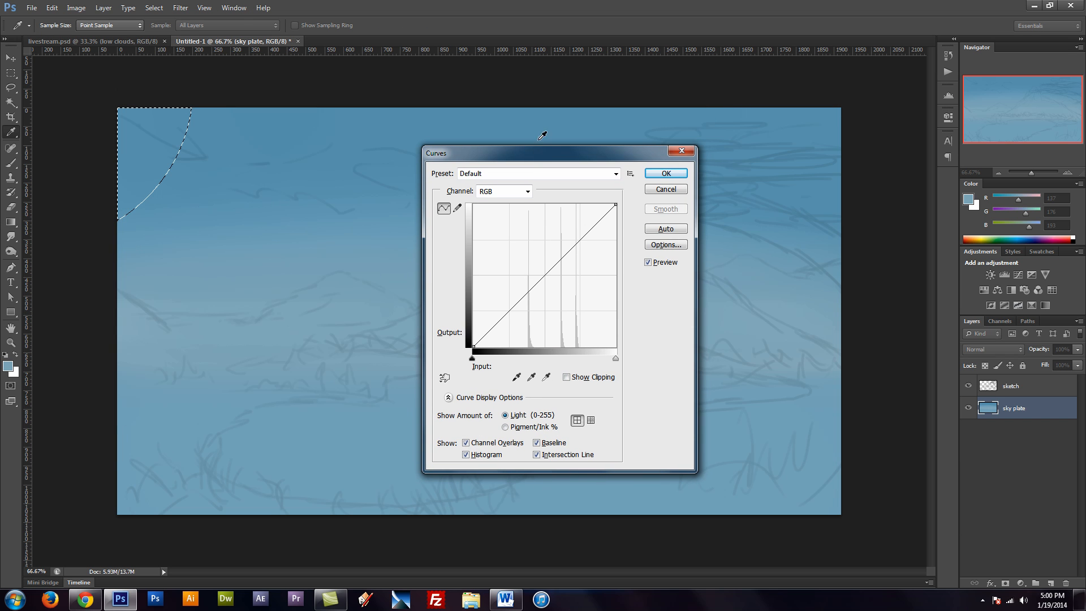
left_click_drag(552, 269, 544, 245)
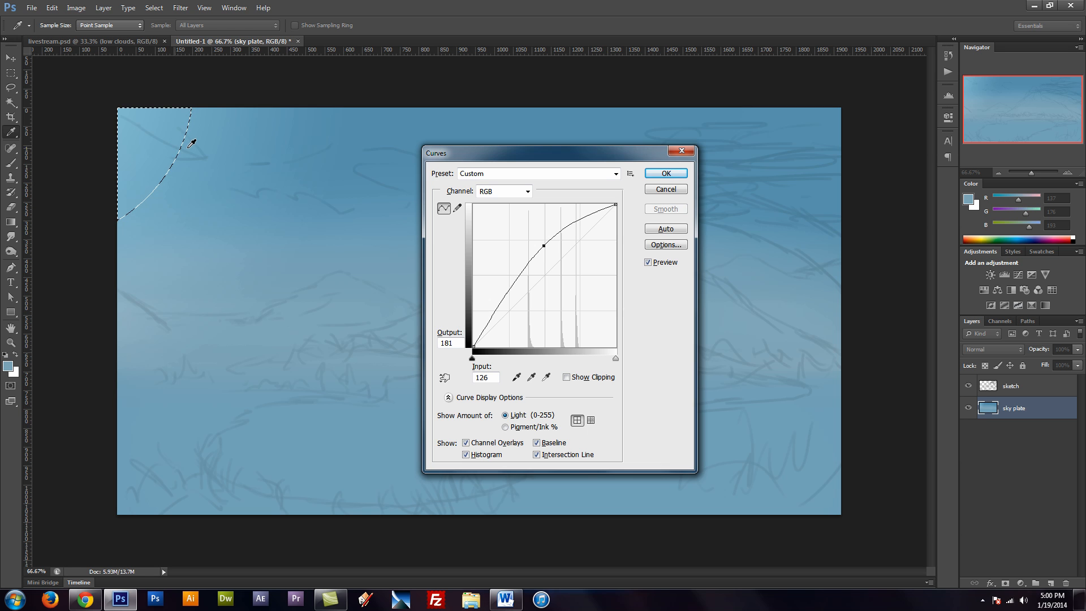
left_click_drag(542, 247, 542, 244)
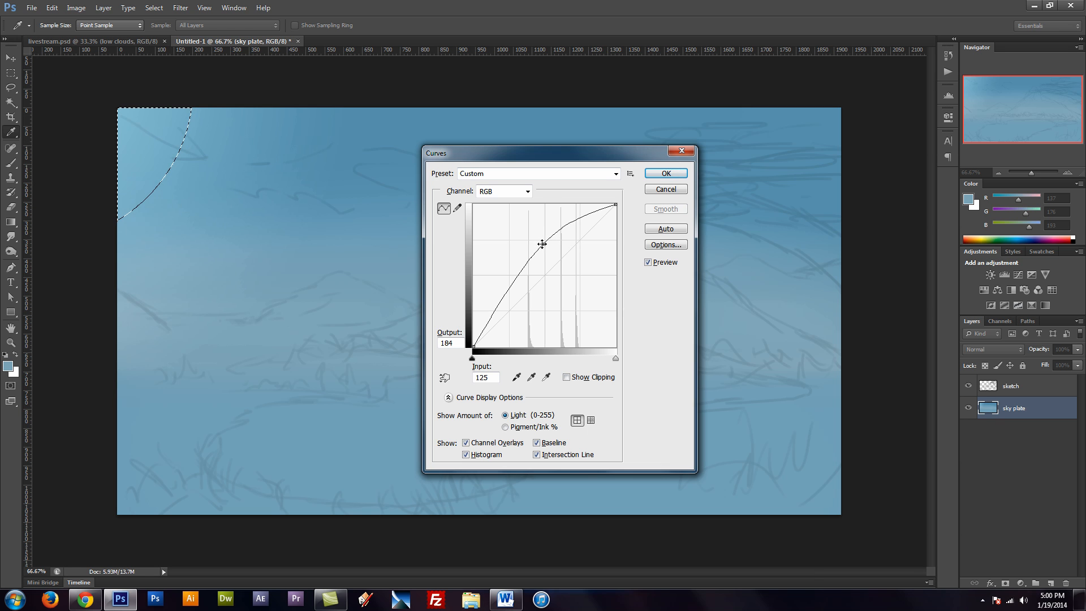
left_click(667, 174)
key("g")
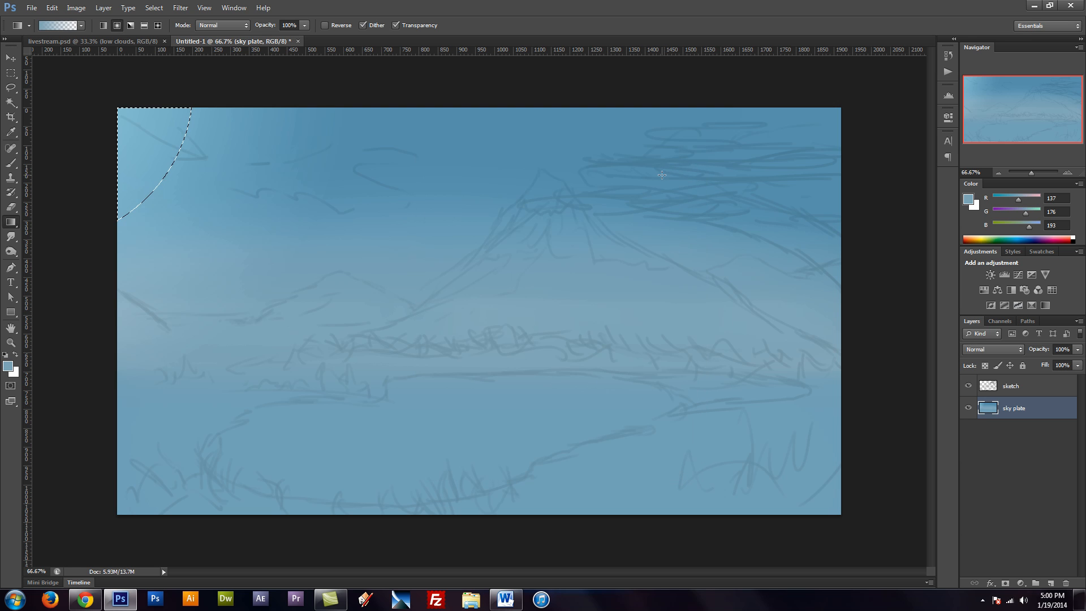
key("ctrl+d")
Set the foreground colour to RGB 77, 140, 172 and deepen the upper-right sky with an 800 px brush
key("b")
left_click(604, 110, "alt")
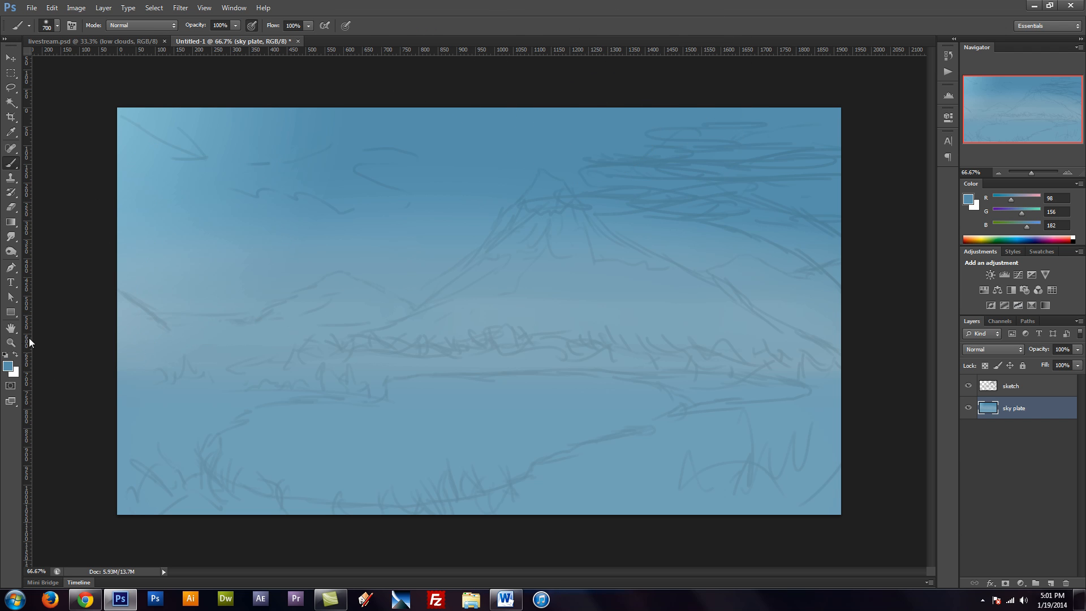
left_click(8, 366)
left_click(446, 297)
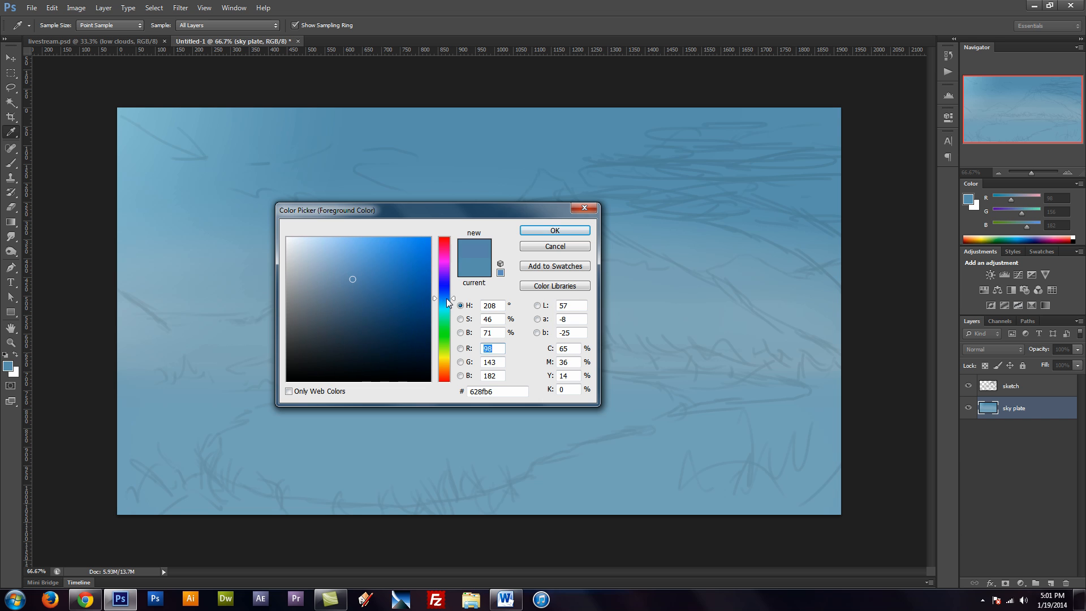
left_click(446, 303)
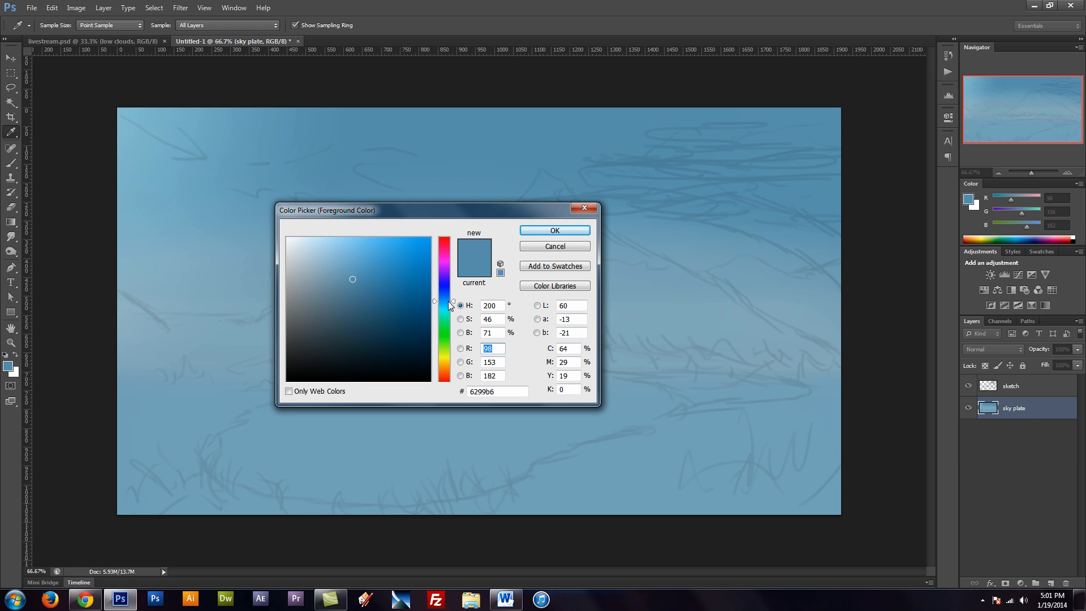
left_click(366, 284)
left_click(538, 231)
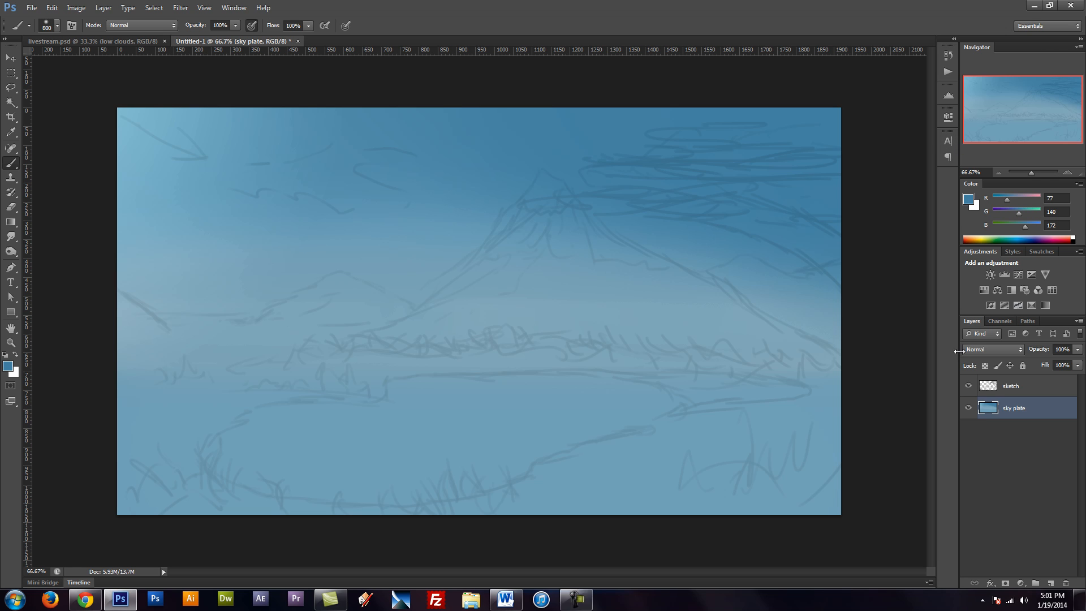
Add a new layer above the sky plate and name it clouds
left_click(1051, 583)
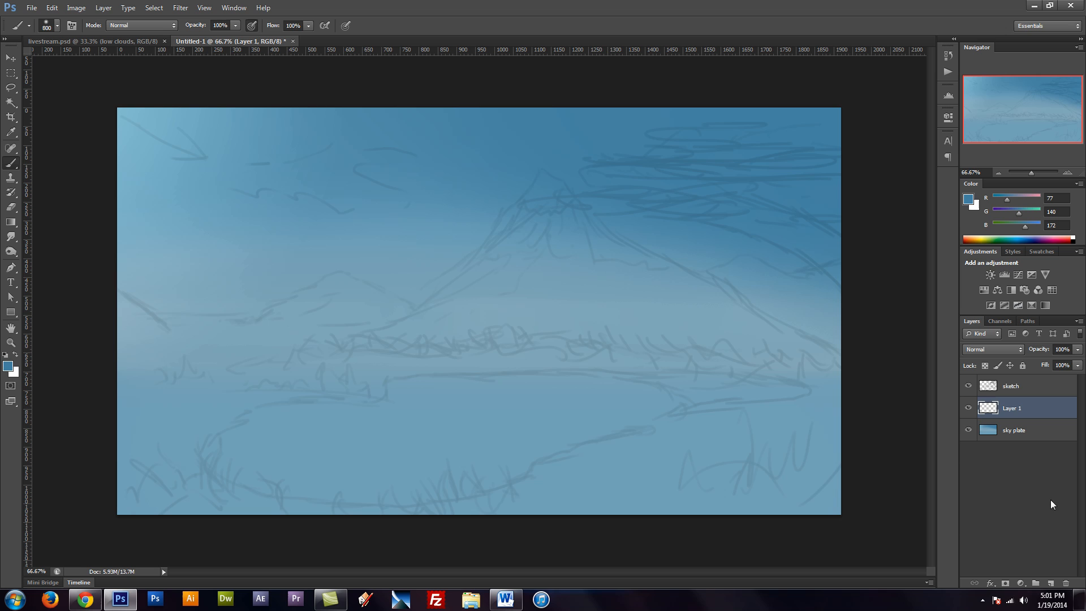
double_click(1012, 408)
type("clouds")
key("Return")
Choose the 13 px round brush preset and set its hardness to 15%
key("F5")
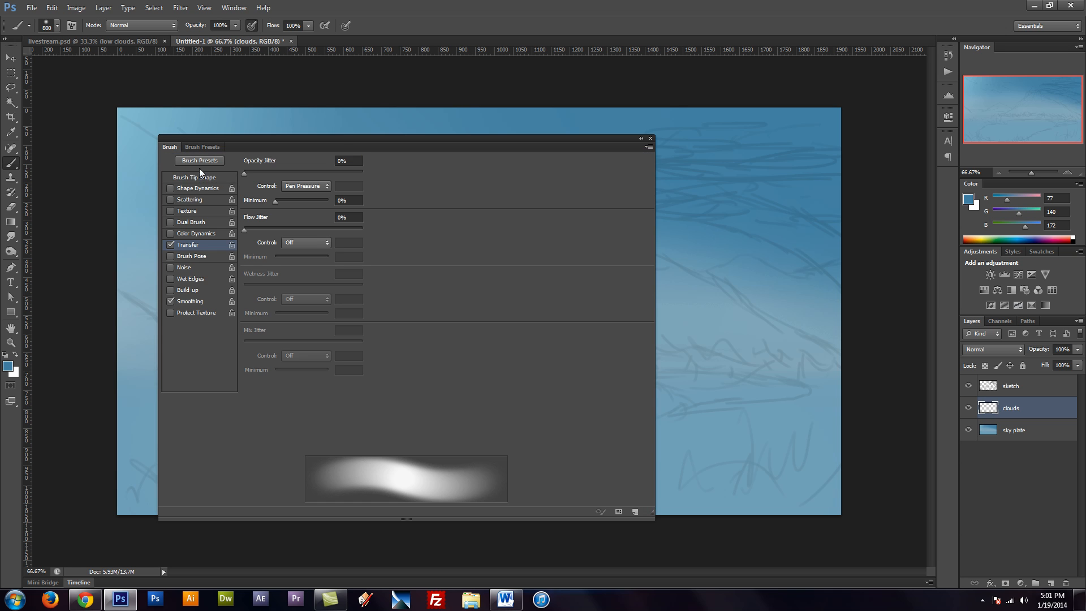
left_click(205, 148)
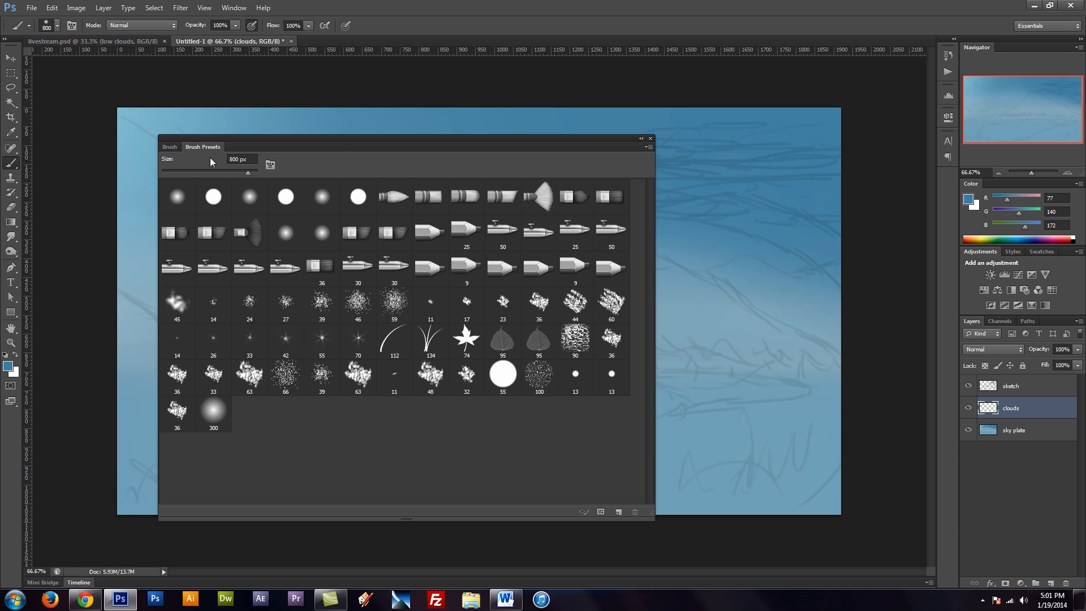
left_click(575, 378)
left_click(169, 148)
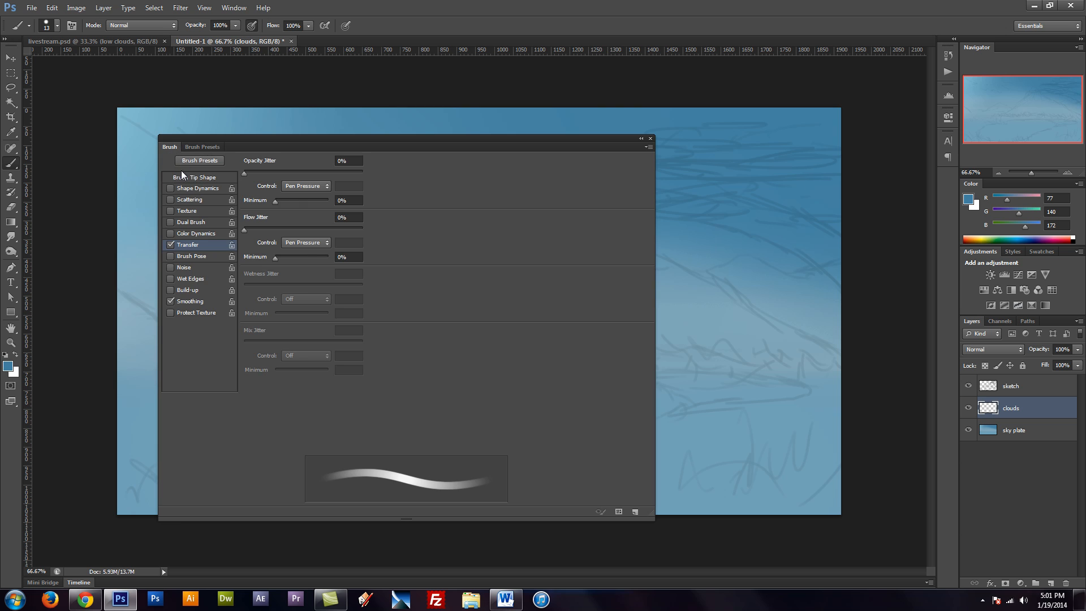
left_click(195, 177)
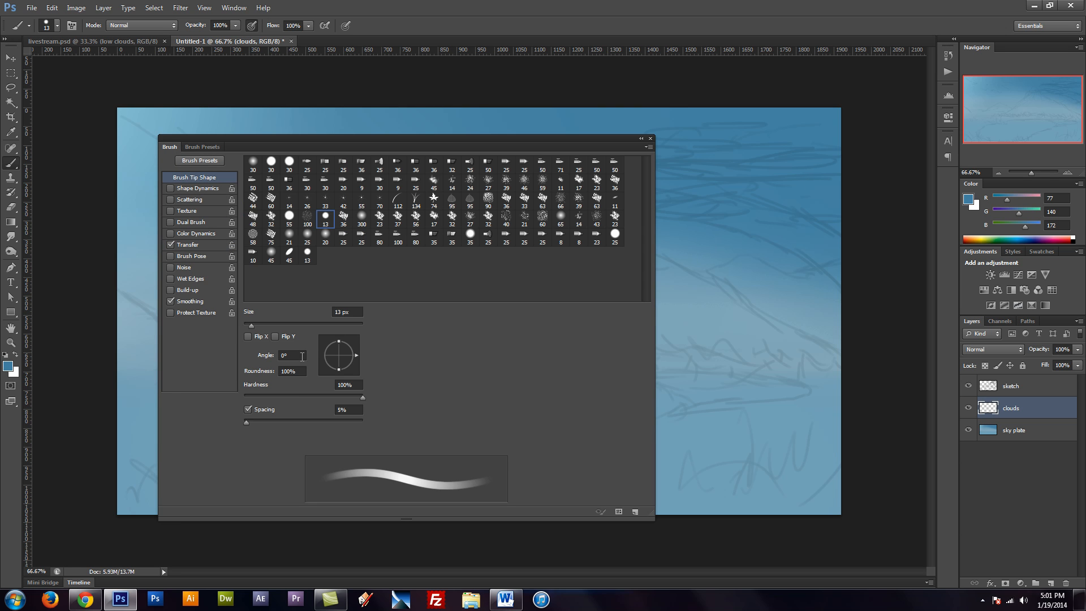
left_click_drag(294, 397, 276, 396)
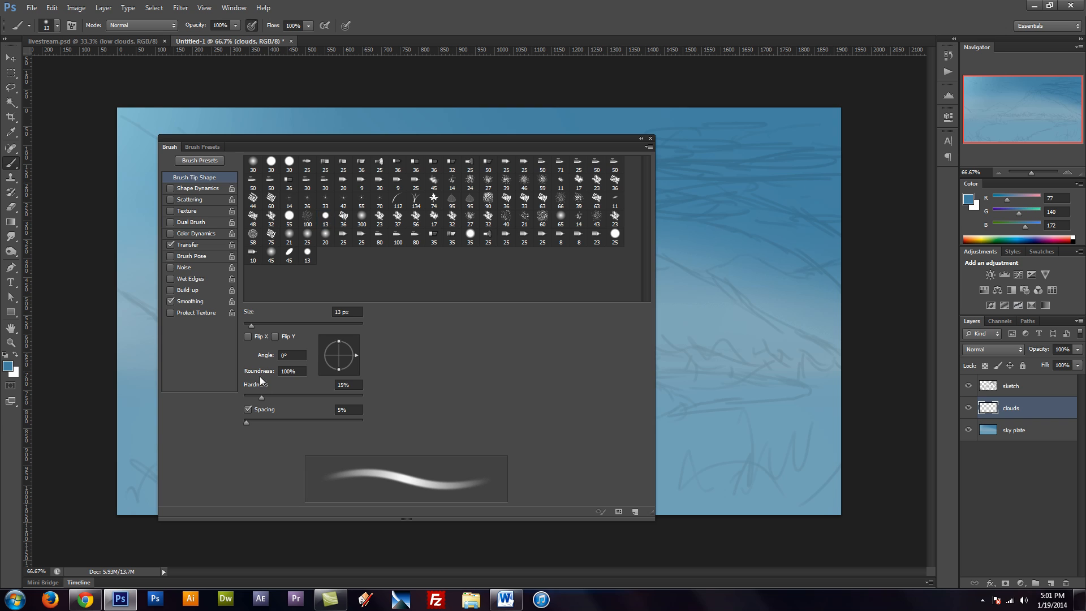
key("F5")
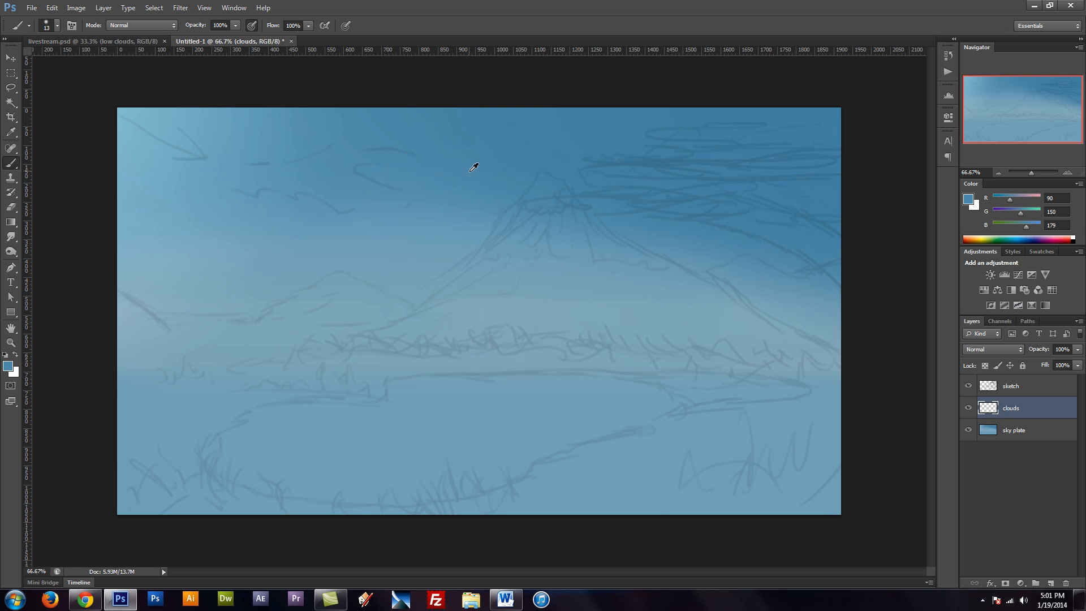
Set the foreground colour to the pale blue-white #d9e4ea for painting the clouds
left_click(11, 365)
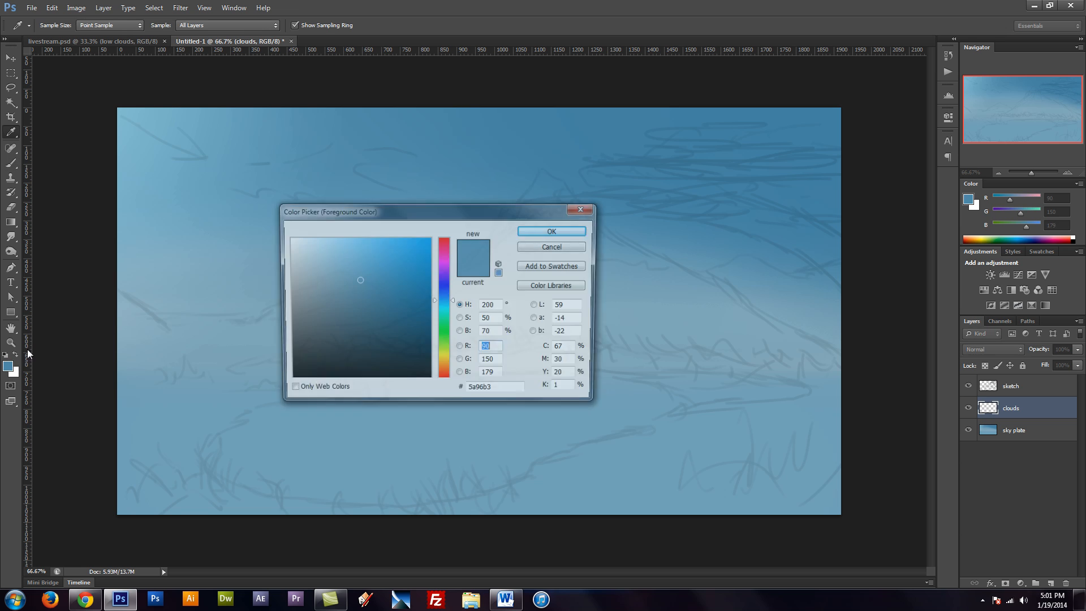
left_click_drag(331, 282, 293, 255)
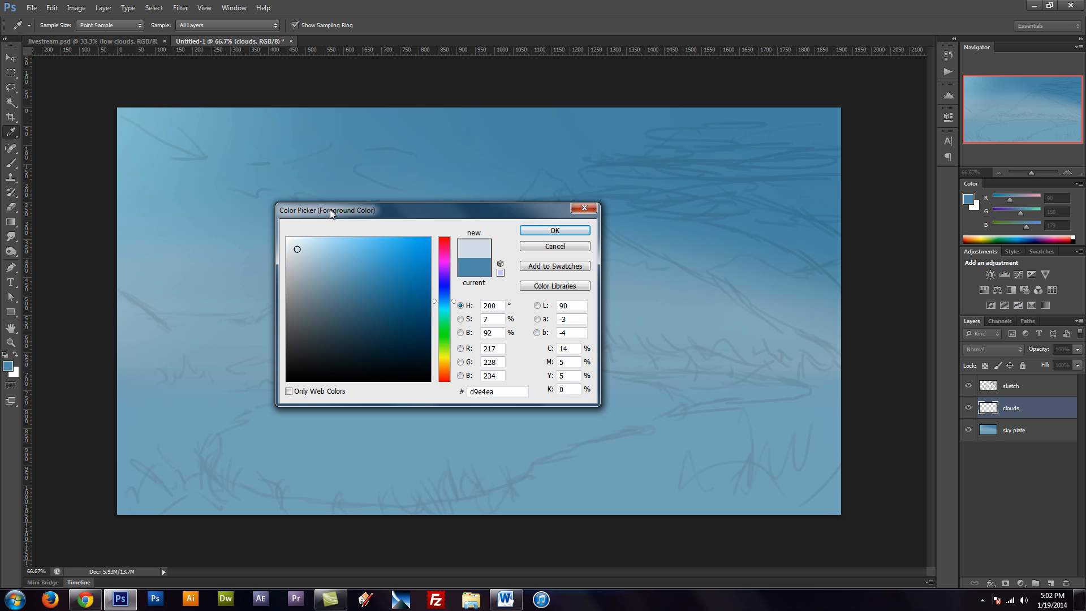
left_click(555, 230)
key("b")
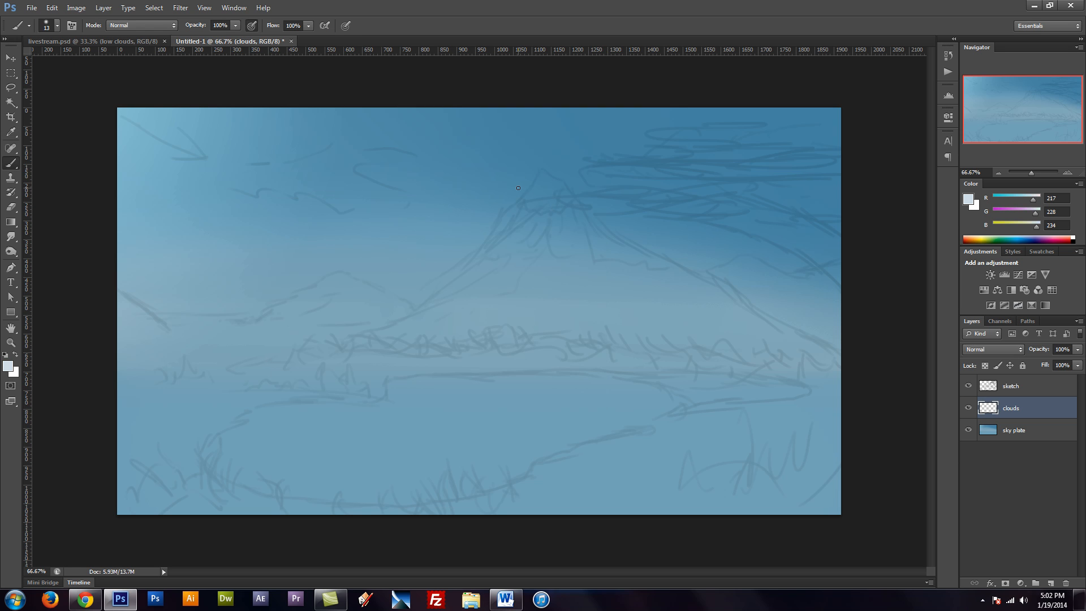
Paint a puffy cloud in the upper sky left of the mountain peak, enlarging the brush up to 175 px
mouse_move(466, 181)
left_mouse_down()
mouse_move(435, 137)
mouse_move(455, 182)
mouse_move(463, 168)
mouse_move(451, 138)
mouse_move(415, 134)
mouse_move(411, 157)
mouse_move(396, 146)
mouse_move(404, 187)
mouse_move(319, 163)
mouse_move(405, 176)
mouse_move(348, 167)
mouse_move(408, 167)
mouse_move(388, 143)
mouse_move(395, 120)
mouse_move(453, 189)
mouse_move(369, 167)
mouse_move(312, 175)
mouse_move(327, 152)
mouse_move(354, 195)
left_mouse_up()
key("bracketright")
key("bracketright")
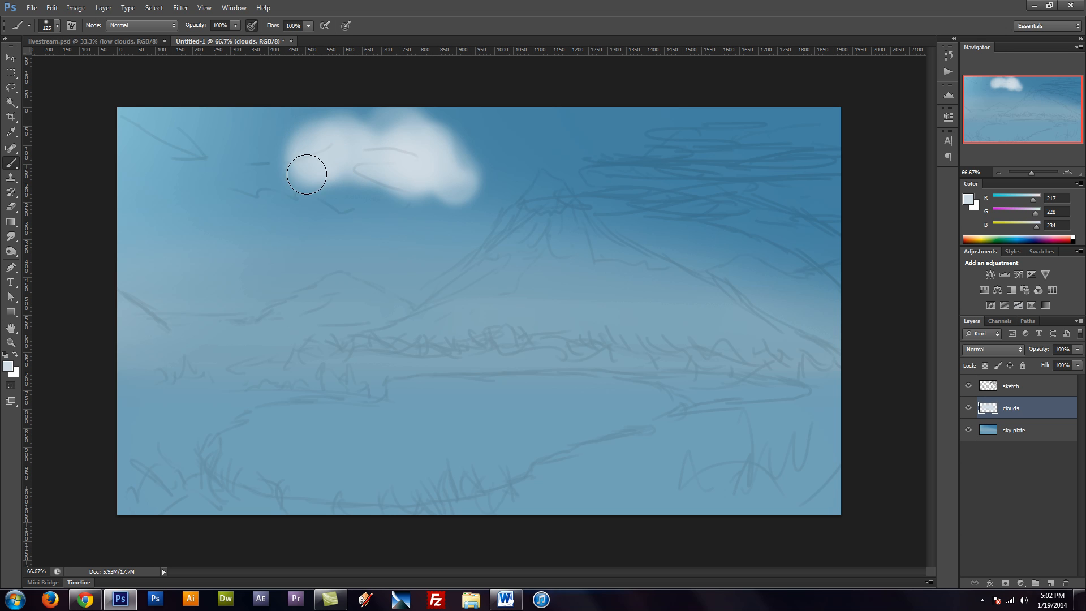
key("bracketright")
key("bracketright")
left_click_drag(470, 146, 507, 170)
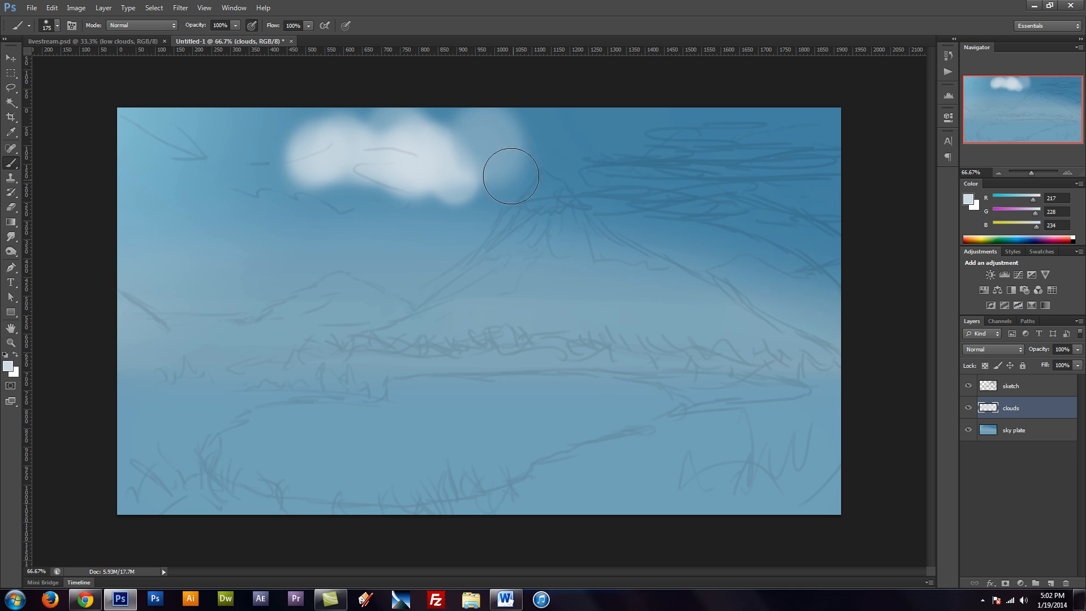
Sample RGB 178, 204, 217 from the cloud, tone down its body and extend its edges softly
left_click(472, 152, "alt")
mouse_move(385, 120)
left_mouse_down()
mouse_move(296, 148)
mouse_move(411, 157)
mouse_move(422, 136)
mouse_move(429, 157)
left_mouse_up()
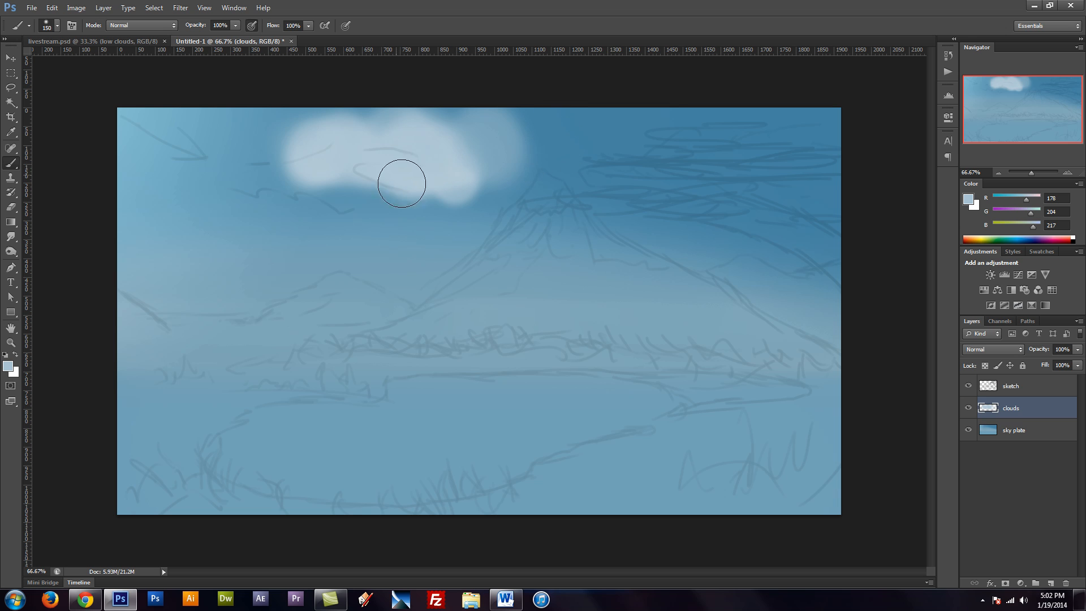
mouse_move(260, 180)
left_mouse_down()
mouse_move(322, 157)
mouse_move(292, 164)
left_mouse_up()
left_click_drag(474, 175, 461, 155)
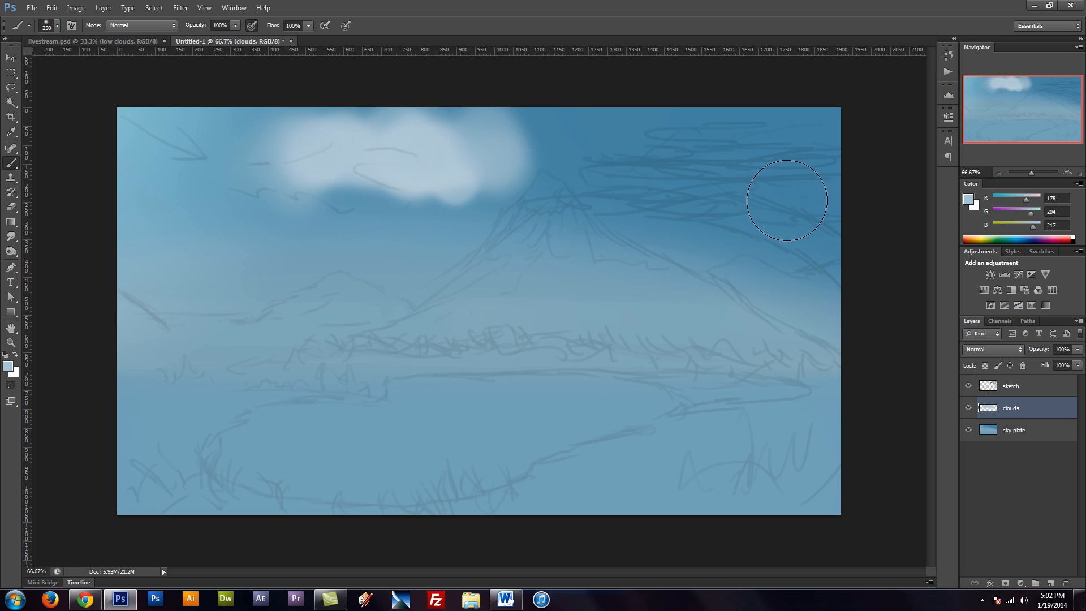
Enlarge the brush to 300 px and paint a soft cloud in the upper-right sky
key("bracketright")
key("bracketright")
key("bracketright")
mouse_move(792, 226)
left_mouse_down()
mouse_move(824, 170)
mouse_move(799, 132)
mouse_move(735, 164)
mouse_move(800, 206)
mouse_move(812, 181)
left_mouse_up()
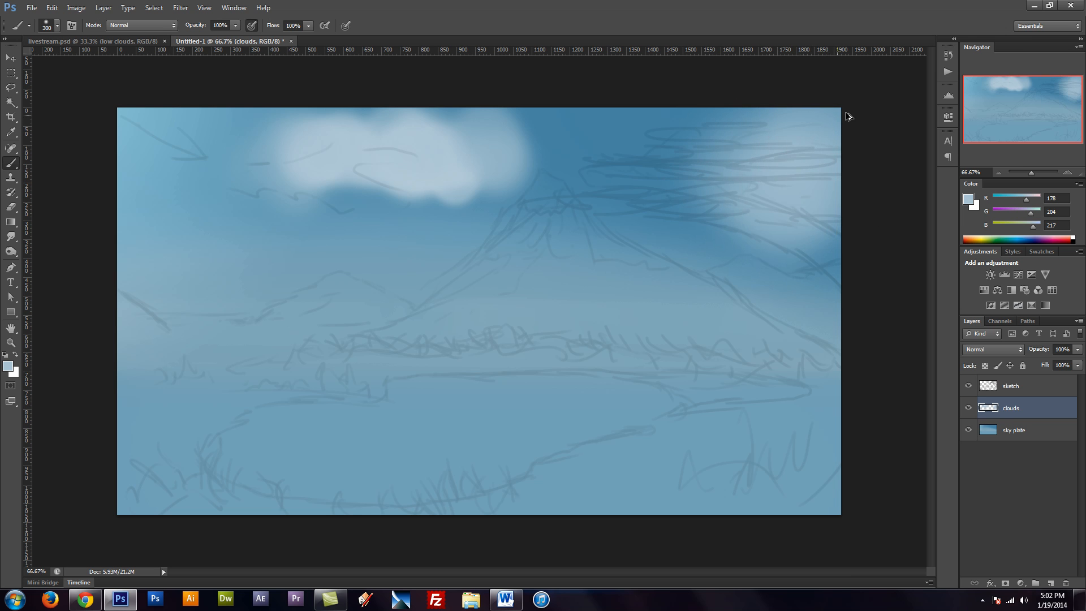
Undo the last three strokes of the upper-right cloud and repaint it as a fainter haze extending towards the mountain
key("ctrl+alt+z")
key("ctrl+alt+z")
key("ctrl+alt+z")
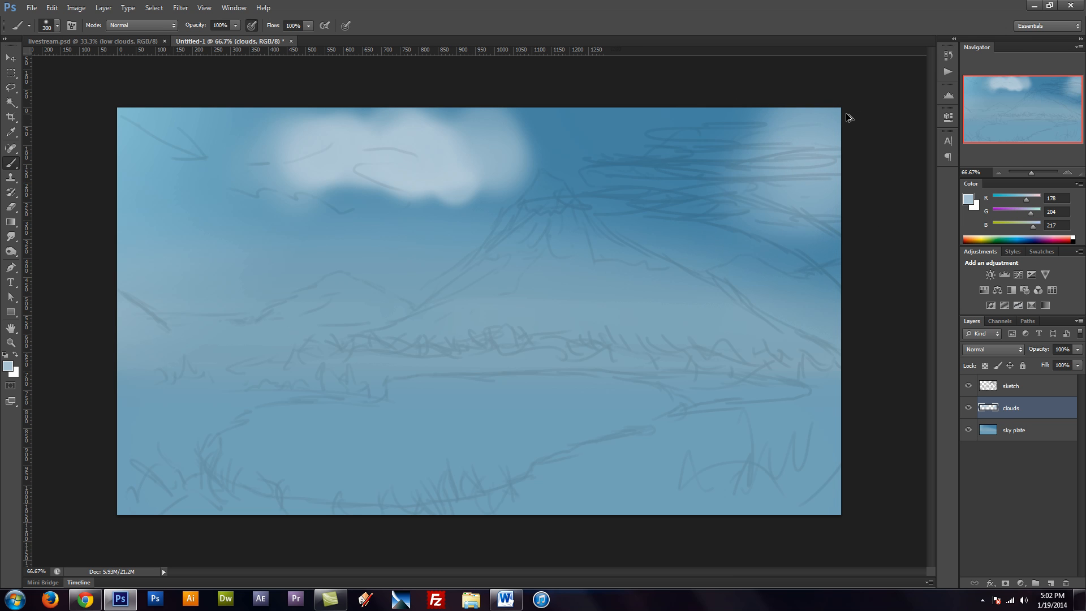
mouse_move(754, 160)
left_mouse_down()
mouse_move(697, 164)
mouse_move(722, 178)
left_mouse_up()
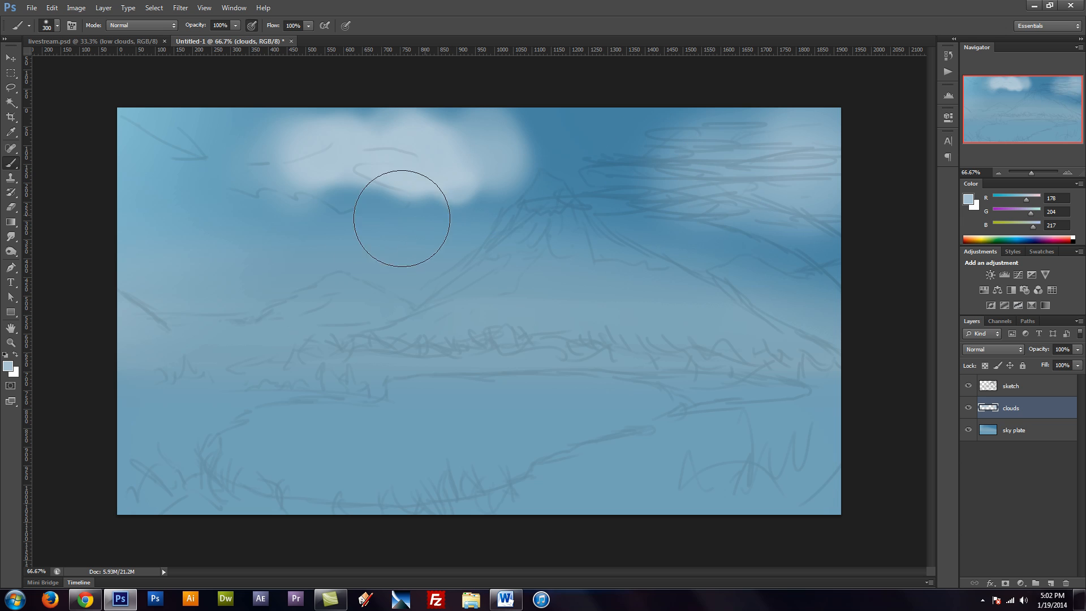
Reduce the brush to 80 px in stages and paint two soft clouds in the mid-sky left of the mountain
key("bracketleft")
key("bracketleft")
key("bracketleft")
key("bracketleft")
key("bracketleft")
key("bracketleft")
mouse_move(232, 235)
left_mouse_down()
mouse_move(268, 250)
mouse_move(175, 242)
mouse_move(288, 246)
mouse_move(378, 266)
mouse_move(401, 255)
mouse_move(403, 240)
mouse_move(362, 235)
mouse_move(397, 246)
mouse_move(439, 237)
mouse_move(373, 221)
mouse_move(312, 266)
mouse_move(405, 273)
mouse_move(409, 290)
mouse_move(482, 270)
mouse_move(403, 271)
left_mouse_up()
key("bracketleft")
key("bracketleft")
mouse_move(255, 275)
left_mouse_down()
mouse_move(201, 281)
mouse_move(275, 290)
mouse_move(171, 290)
mouse_move(242, 295)
left_mouse_up()
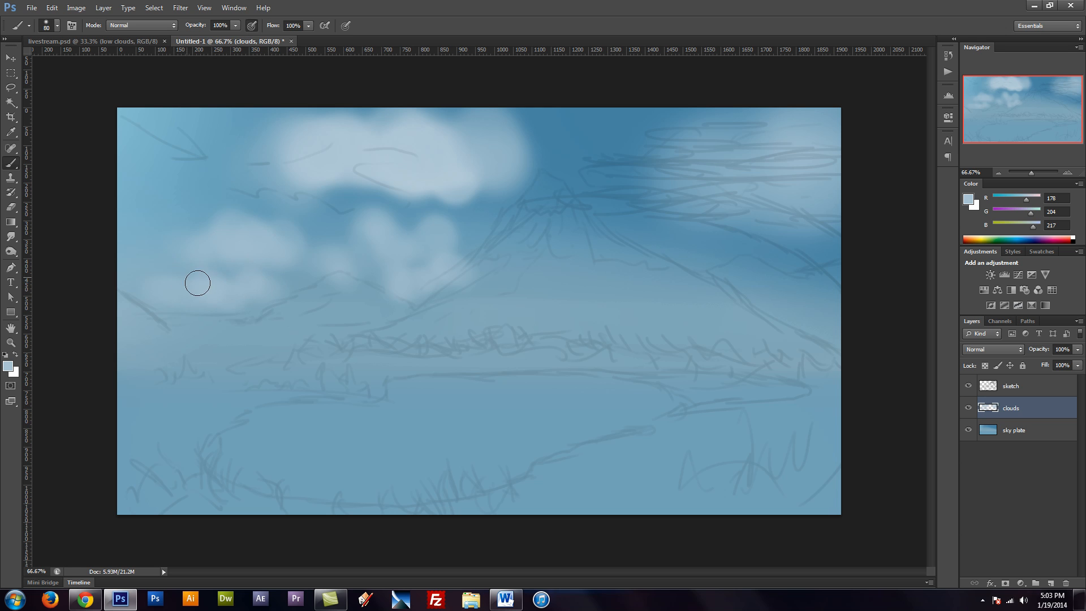
Enlarge the brush to 100 px and paint a small cloud at the canvas's right edge, above the mountain's slope
key("bracketright")
key("bracketright")
mouse_move(775, 298)
left_mouse_down()
mouse_move(815, 301)
mouse_move(807, 278)
mouse_move(817, 298)
left_mouse_up()
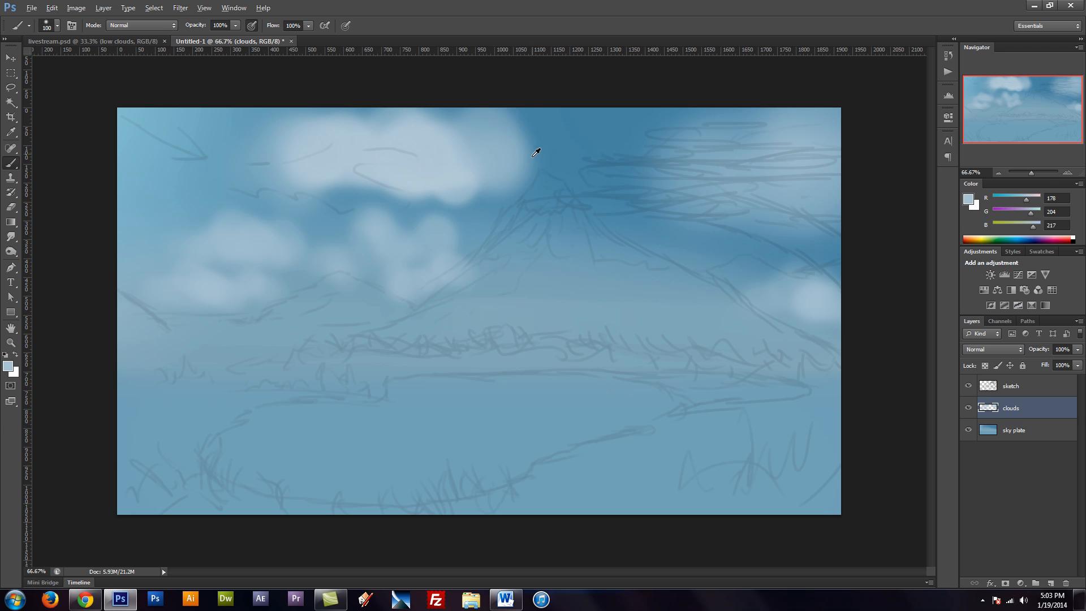
Sample RGB 149, 185, 204 and lightly shade the lower body of the large upper cloud, undoing the first heavy stroke
left_click(551, 138, "alt")
mouse_move(451, 164)
left_mouse_down()
mouse_move(415, 169)
mouse_move(458, 174)
mouse_move(436, 163)
left_mouse_up()
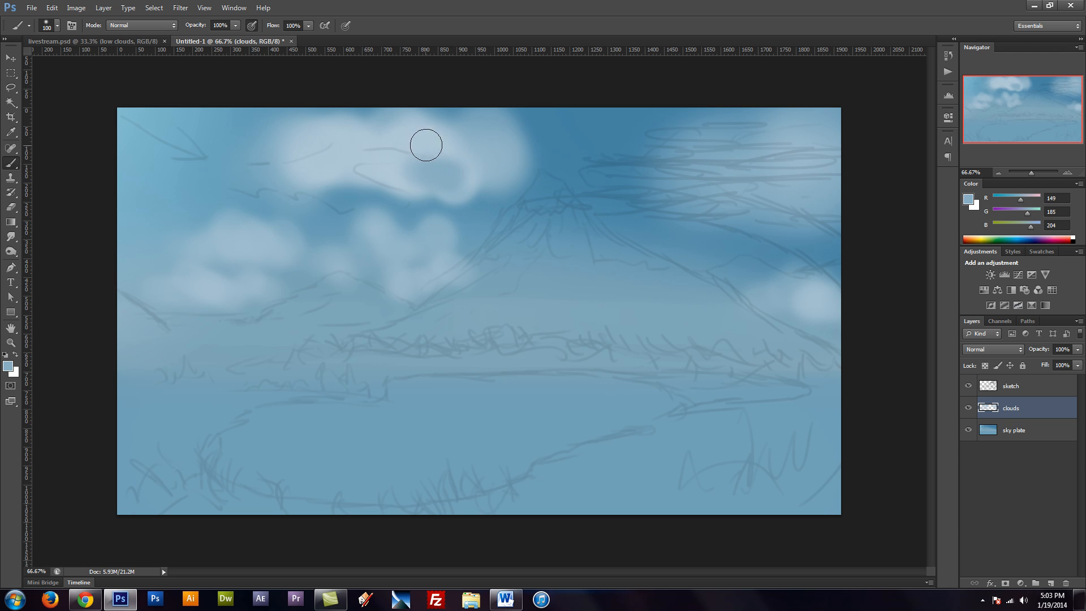
key("ctrl+z")
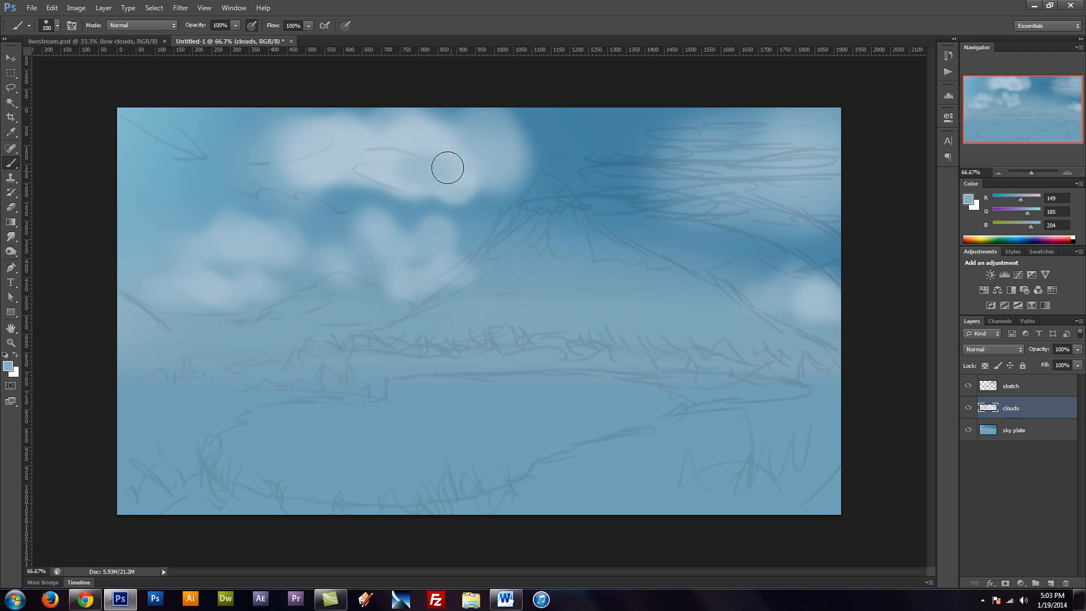
key("bracketleft")
key("bracketleft")
key("bracketleft")
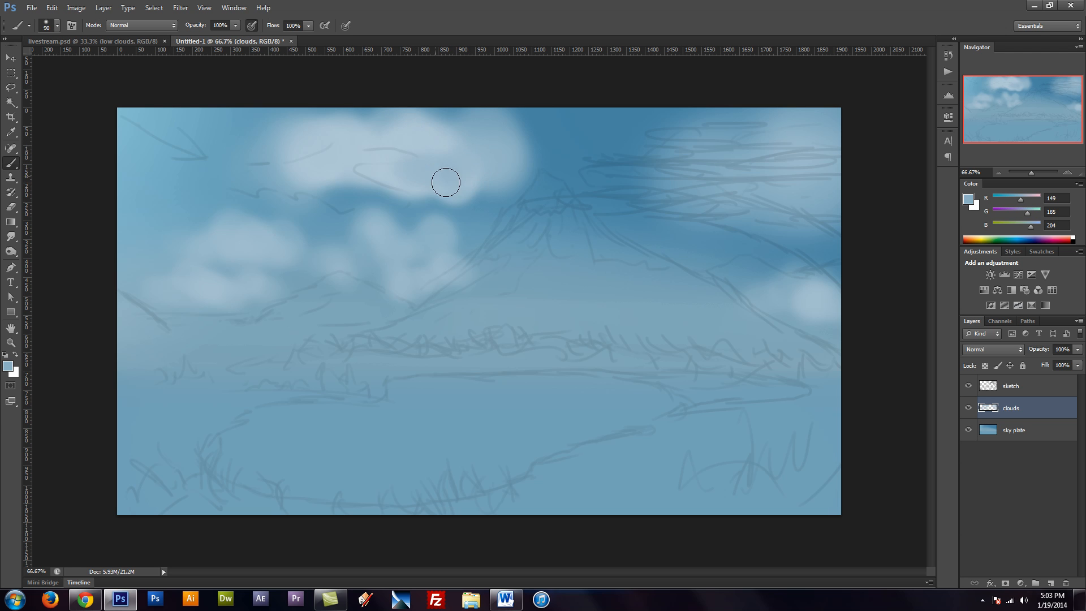
key("bracketright")
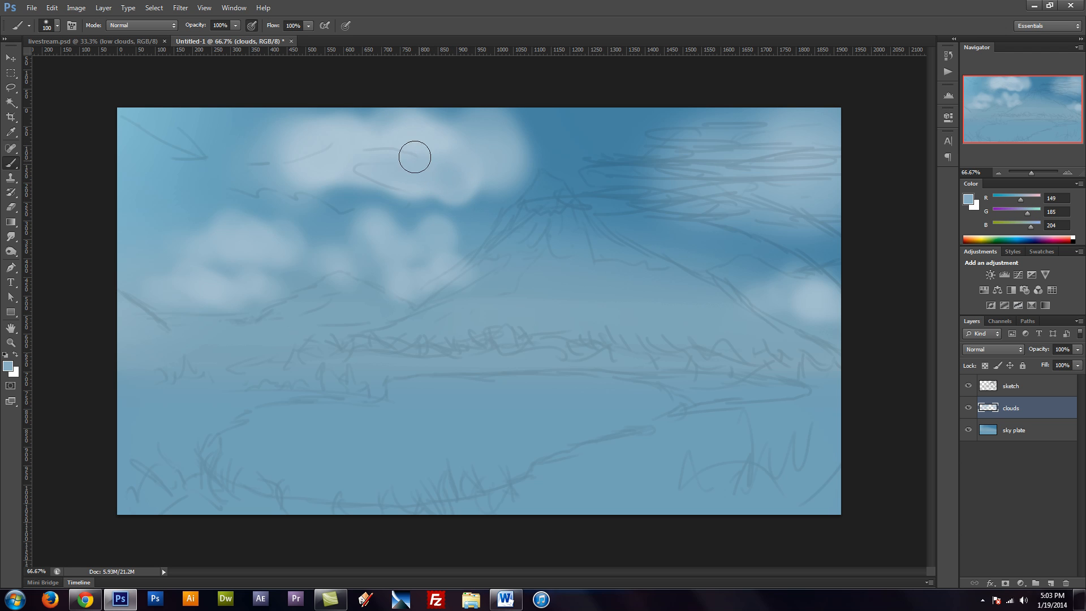
key("bracketright")
Set the Eraser to the 13 px round preset with its hardness lowered to 40%
key("e")
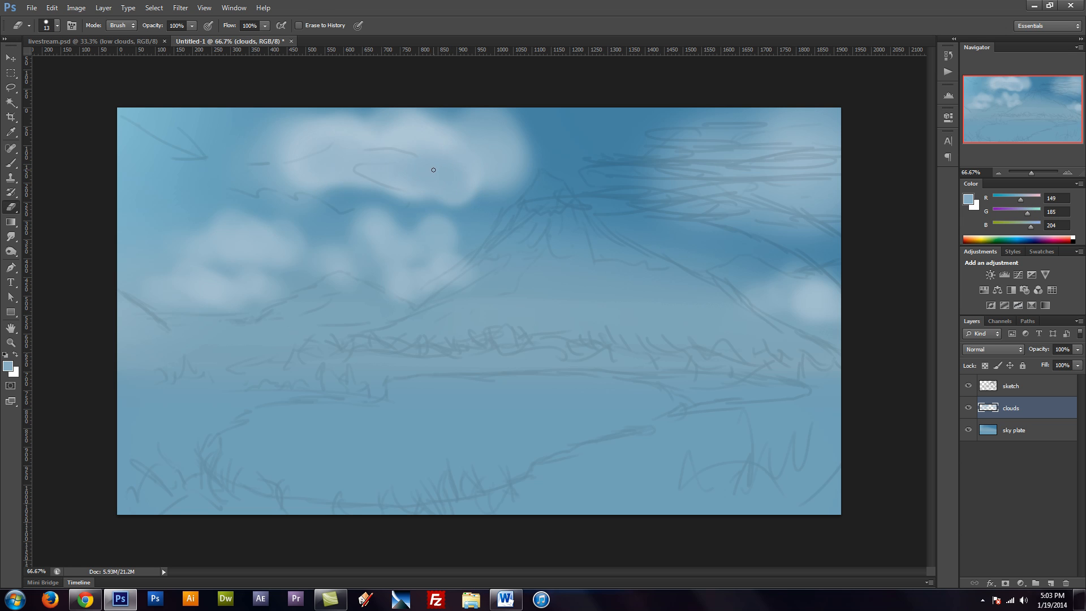
key("F5")
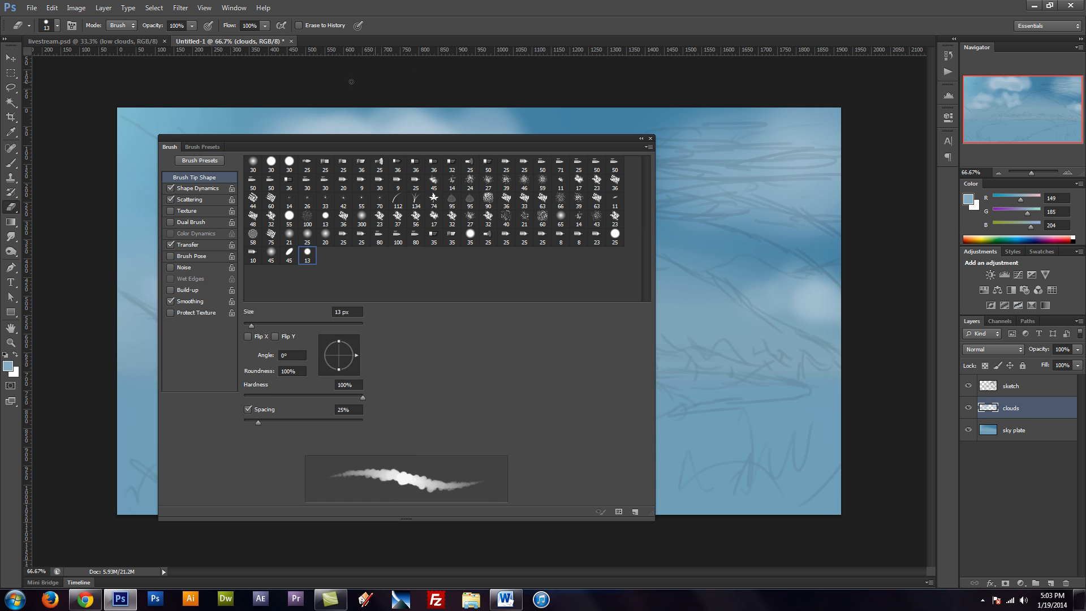
left_click(195, 147)
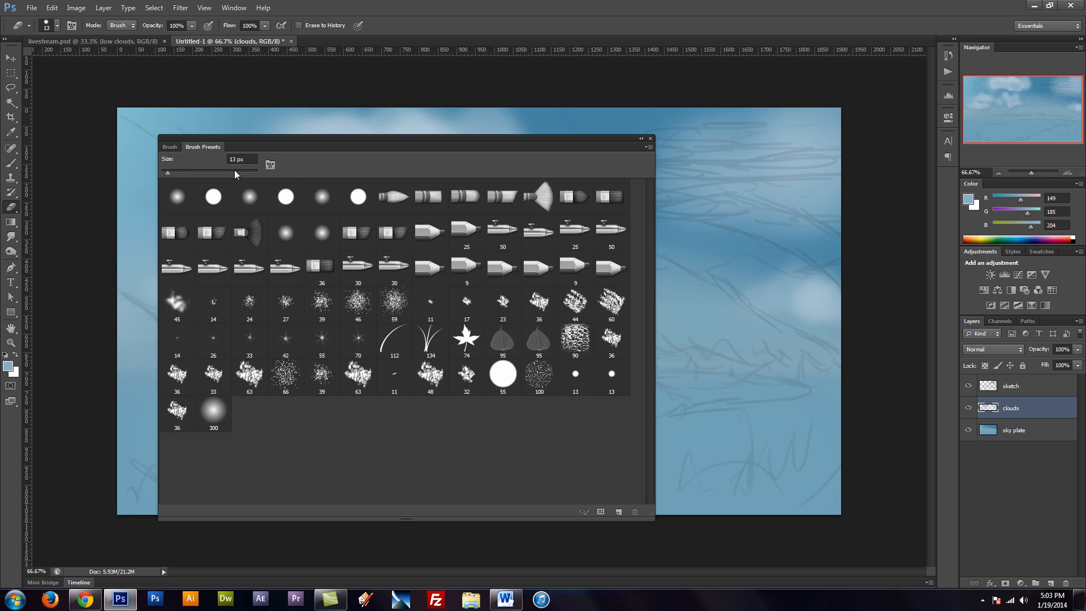
left_click(577, 377)
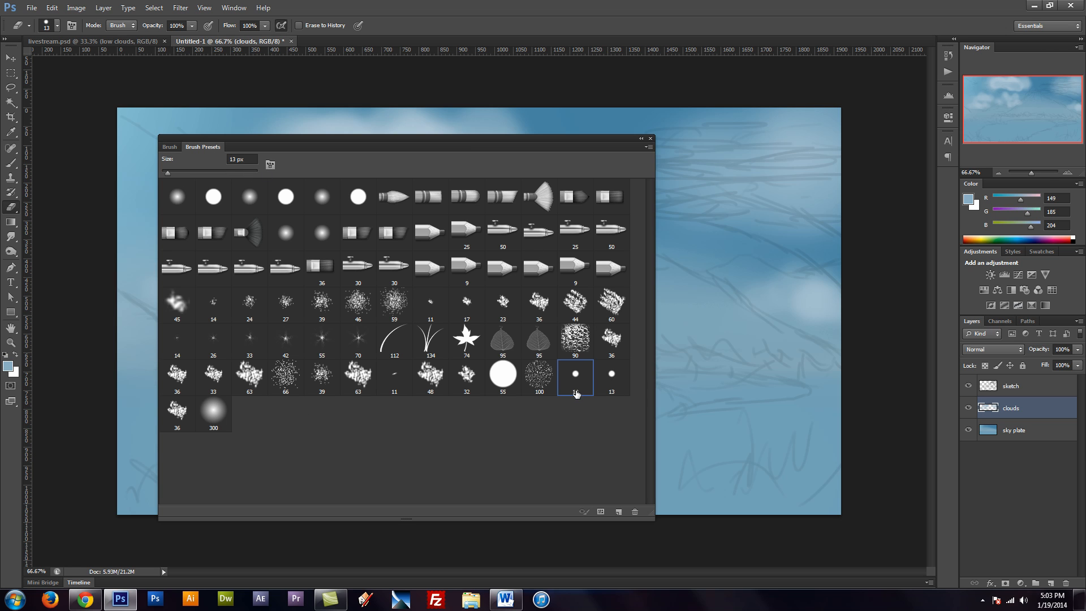
left_click(168, 146)
left_click_drag(297, 394, 290, 394)
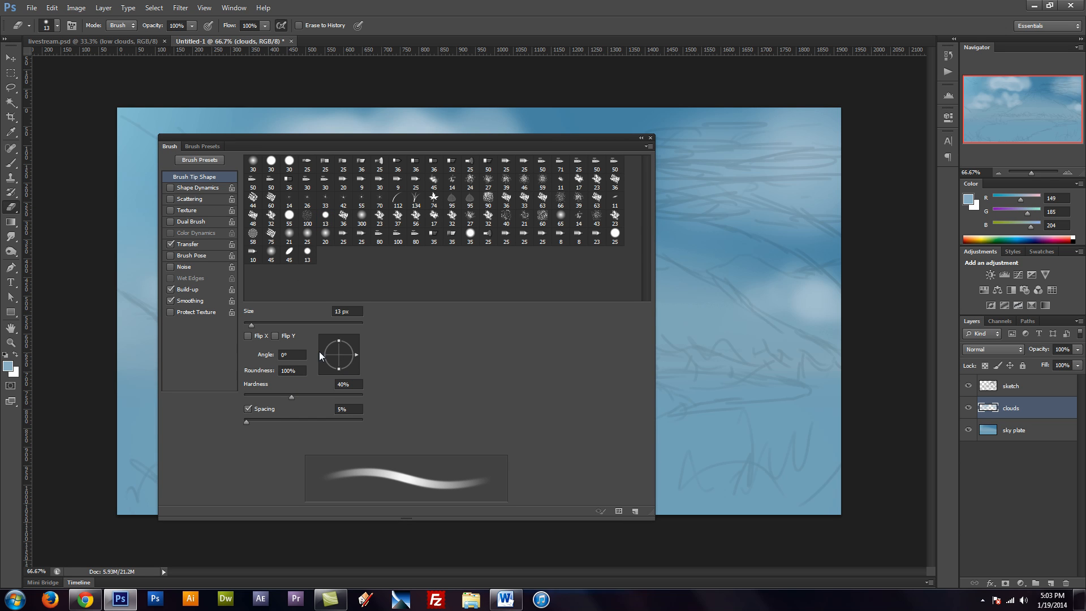
key("F5")
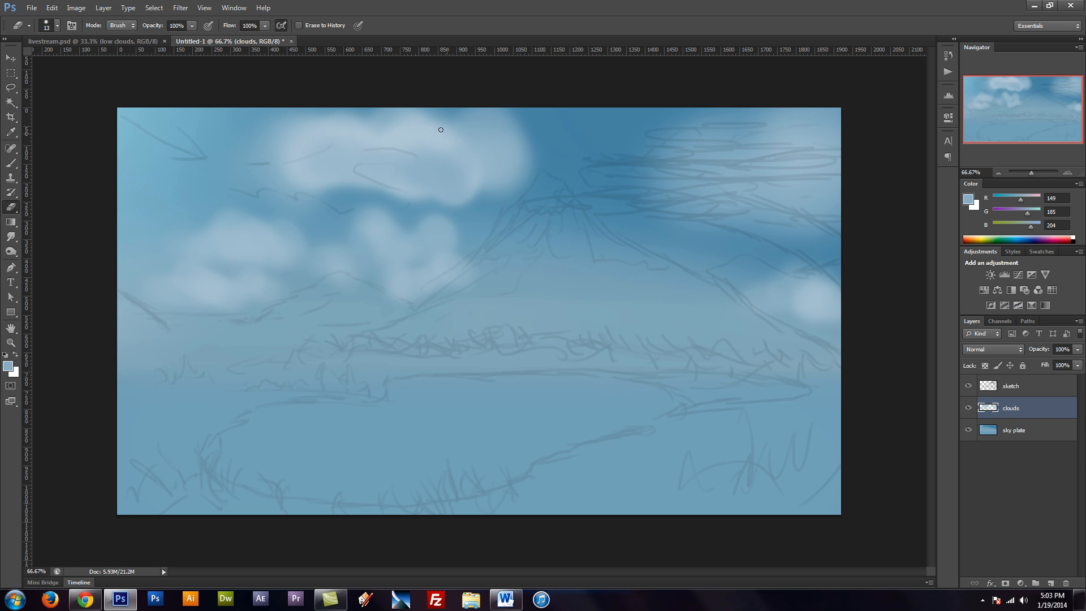
Erase around the large upper cloud with a 70 to 100 px eraser to carve a crisper outline
key("bracketright")
mouse_move(460, 206)
left_mouse_down()
mouse_move(528, 191)
mouse_move(515, 200)
mouse_move(522, 190)
mouse_move(501, 177)
mouse_move(495, 130)
mouse_move(428, 110)
mouse_move(498, 118)
mouse_move(520, 154)
mouse_move(482, 148)
mouse_move(489, 136)
mouse_move(451, 112)
mouse_move(480, 130)
mouse_move(511, 172)
left_mouse_up()
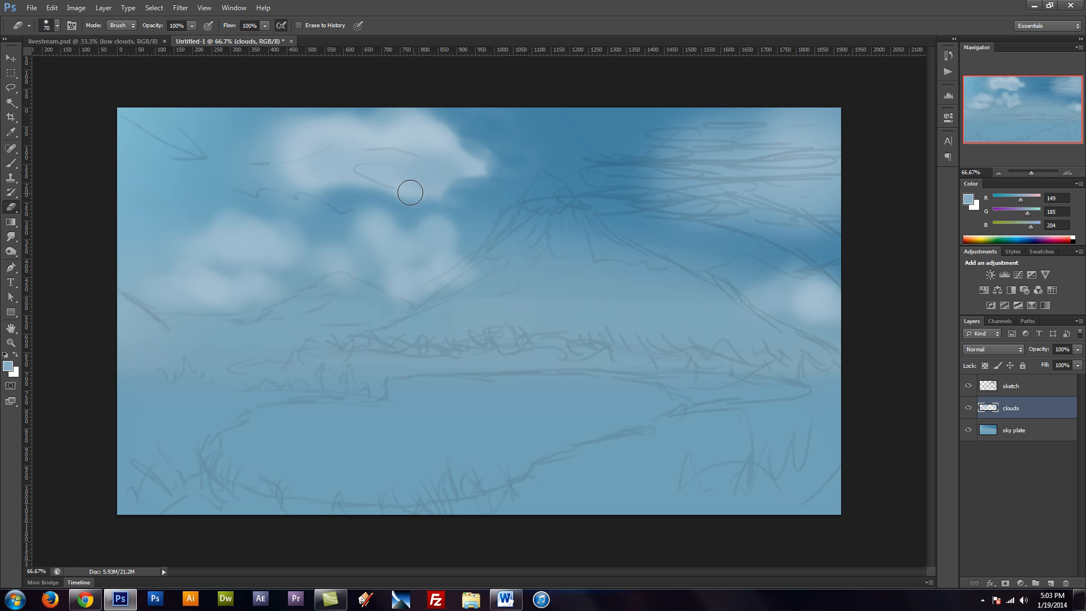
mouse_move(410, 192)
left_mouse_down()
mouse_move(301, 179)
mouse_move(282, 150)
mouse_move(308, 122)
mouse_move(351, 106)
mouse_move(259, 122)
mouse_move(340, 108)
mouse_move(279, 114)
mouse_move(249, 132)
mouse_move(342, 102)
mouse_move(426, 104)
mouse_move(518, 171)
mouse_move(467, 198)
mouse_move(392, 194)
mouse_move(516, 178)
left_mouse_up()
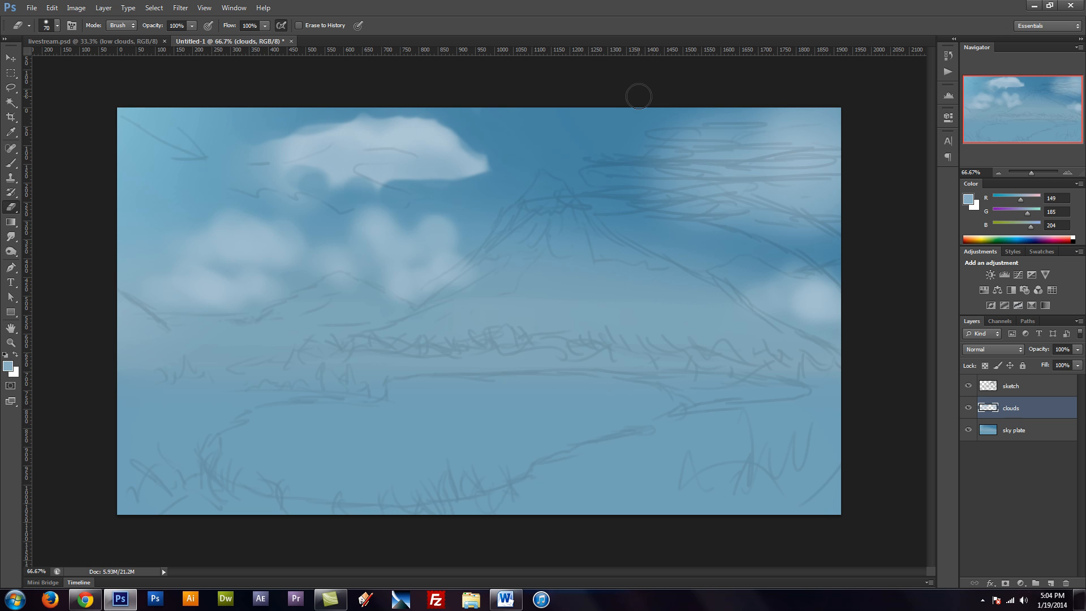
key("bracketright")
key("bracketright")
key("bracketright")
mouse_move(296, 196)
left_mouse_down()
mouse_move(238, 154)
mouse_move(298, 116)
mouse_move(371, 96)
mouse_move(308, 112)
left_mouse_up()
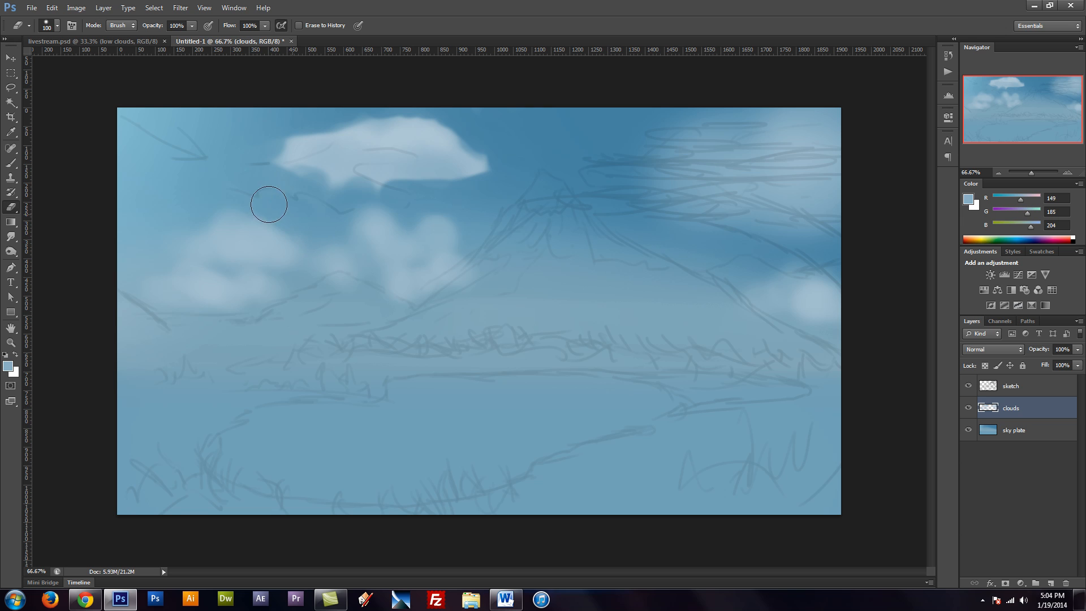
key("bracketleft")
key("bracketleft")
Switch back to the Brush and load the 13 px round preset
key("b")
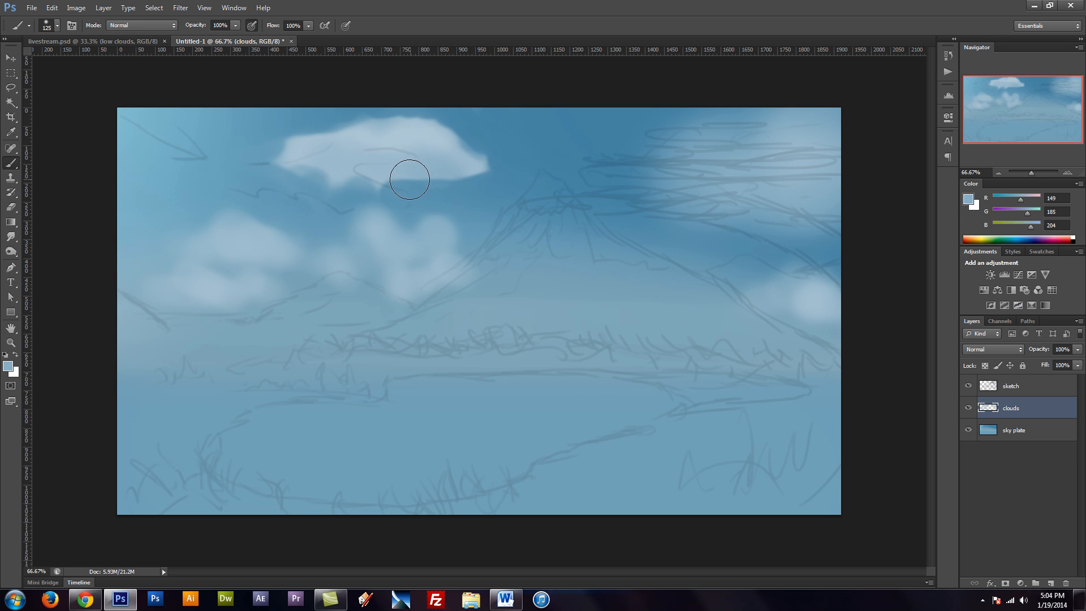
key("F5")
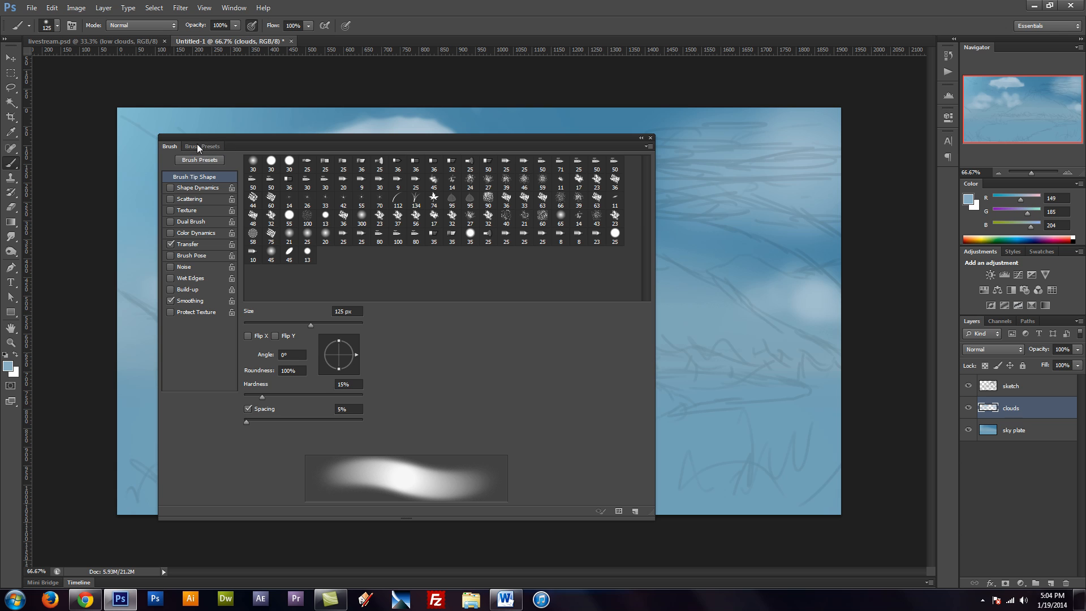
left_click(201, 146)
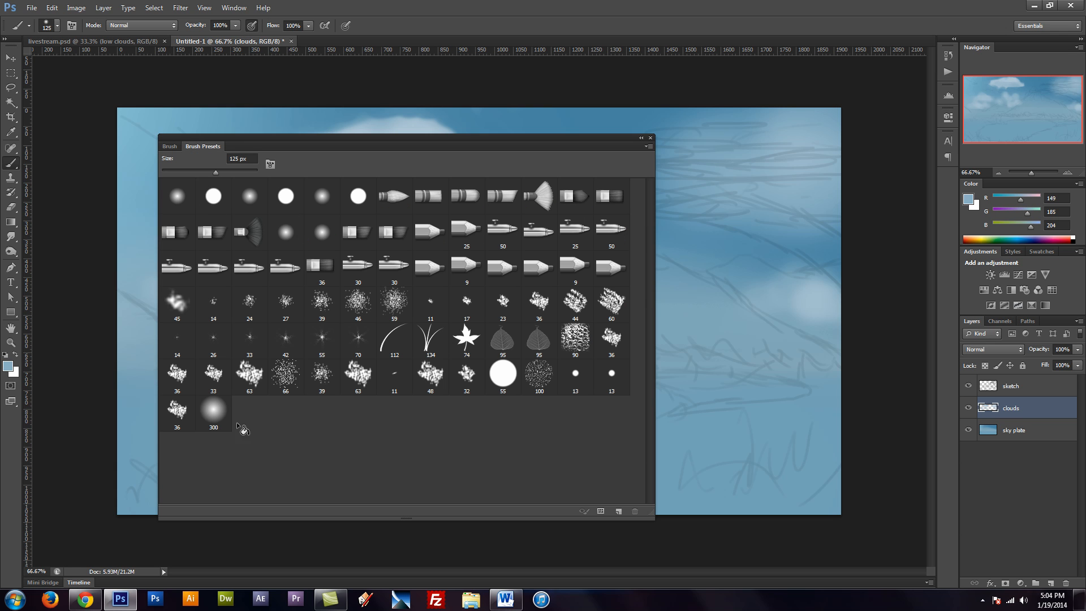
left_click(581, 376)
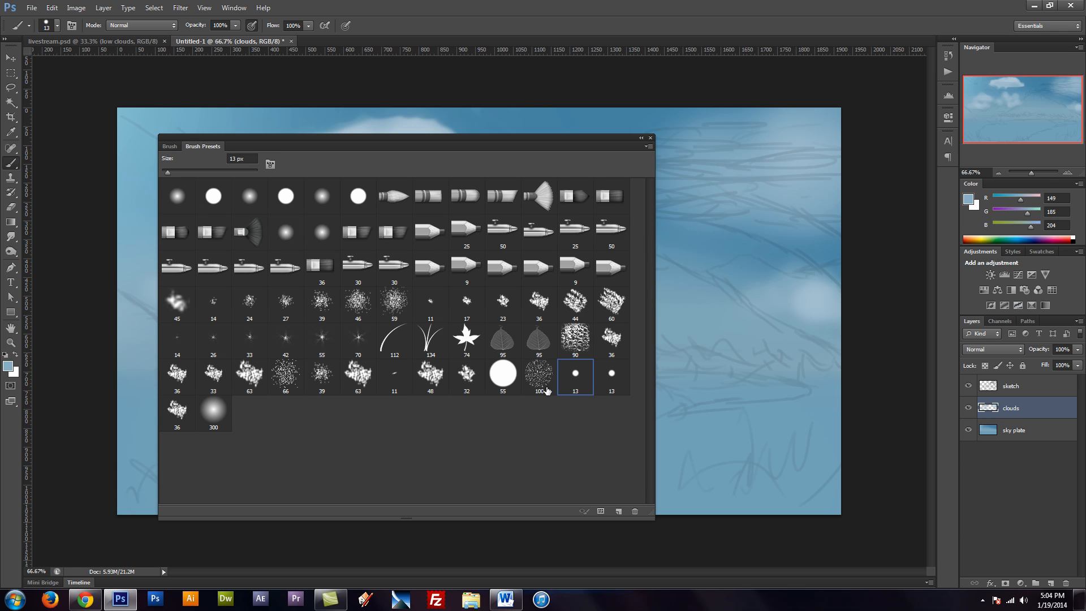
left_click(169, 147)
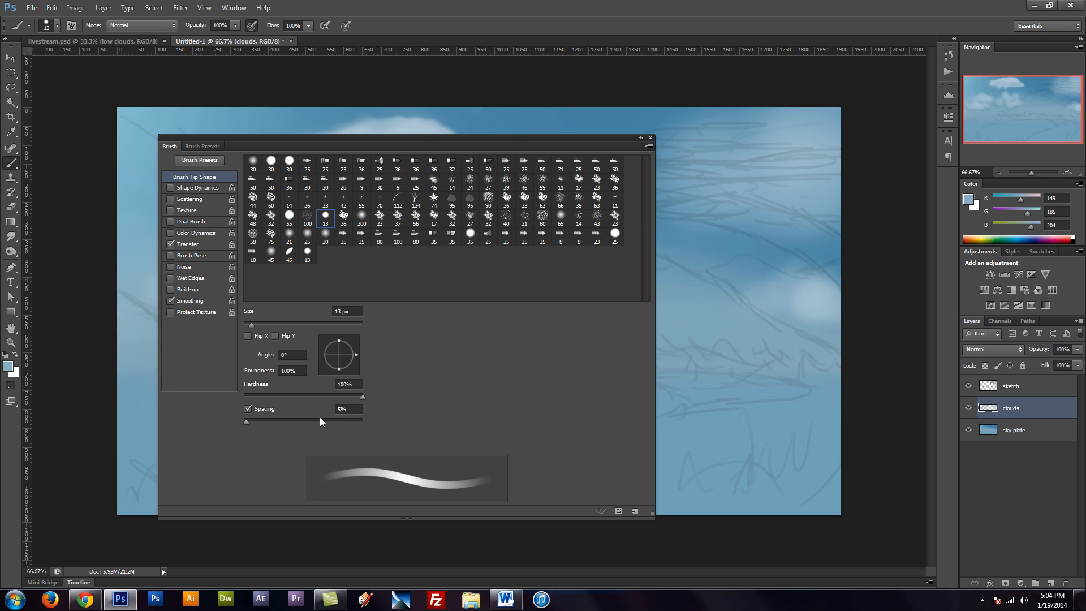
key("F5")
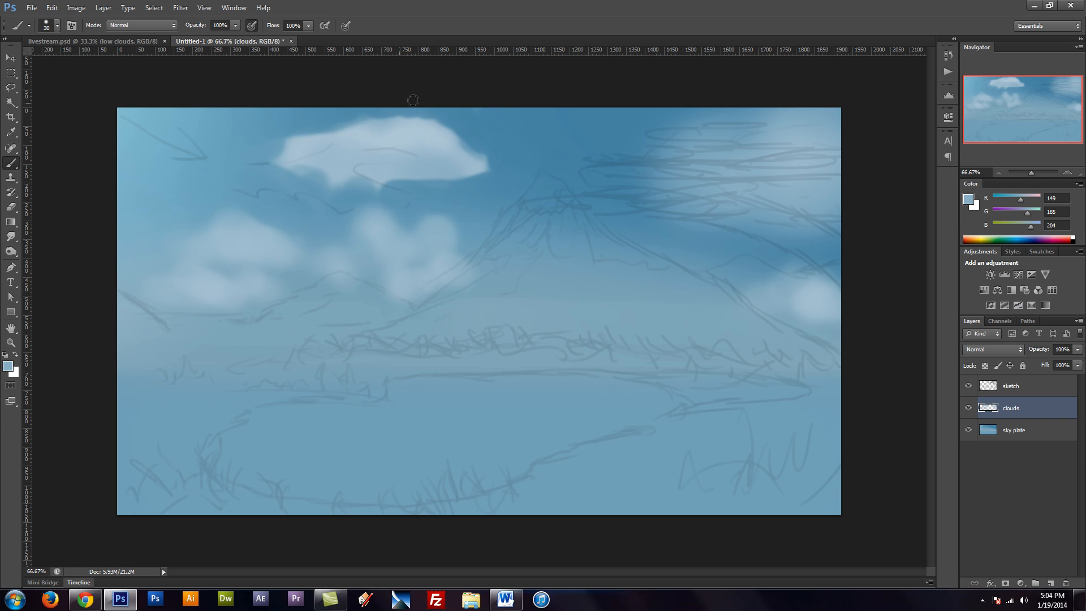
Enlarge the brush to 80 px, sample RGB 182, 206, 219 and paint rounded puffs along the large upper cloud's top
key("bracketright")
key("bracketright")
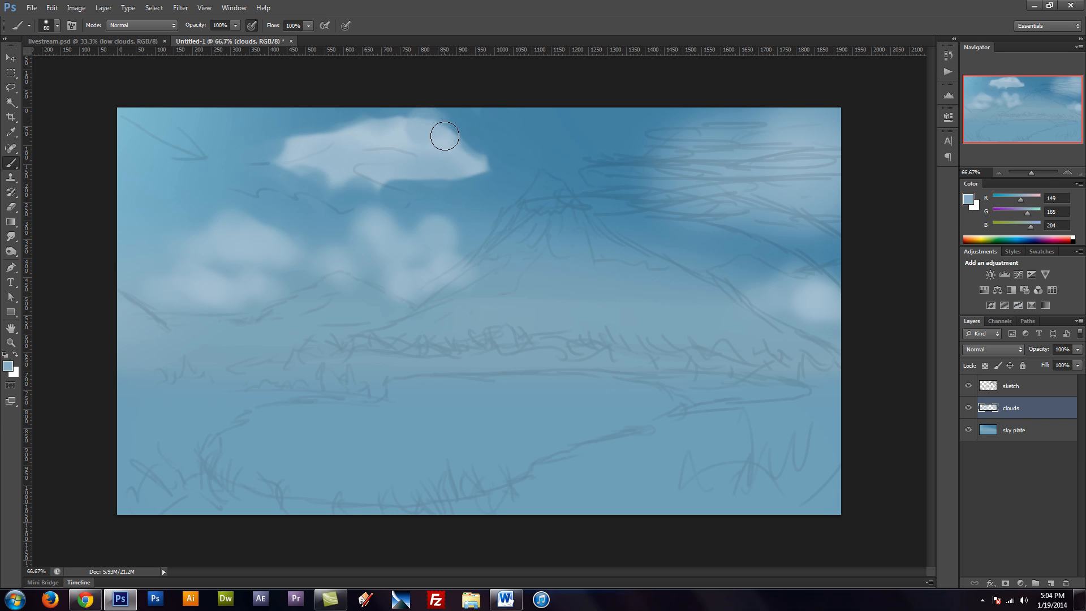
key("bracketright")
left_click(427, 131, "alt")
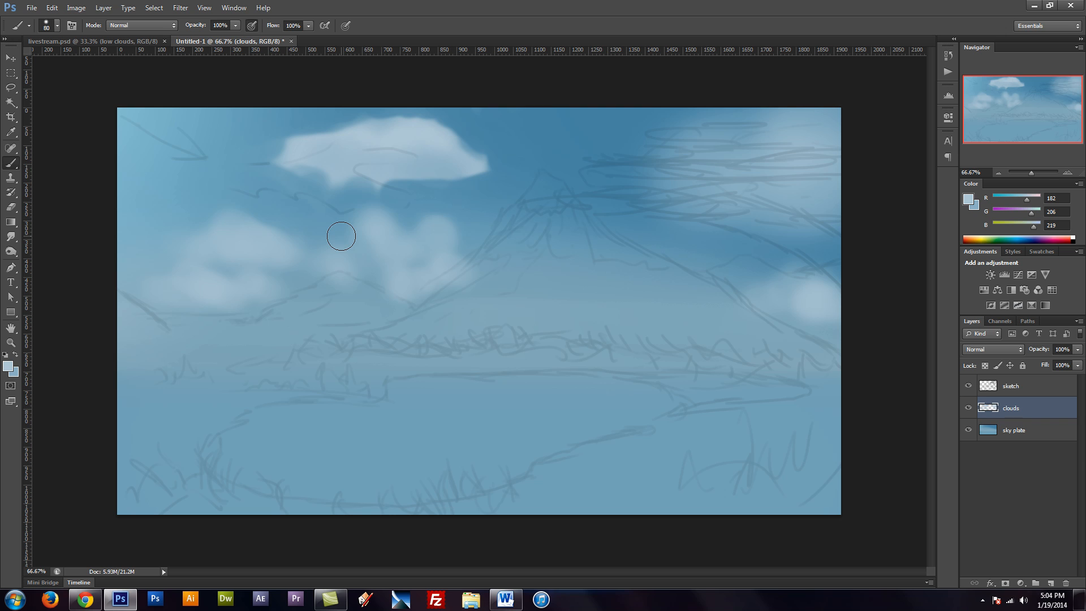
mouse_move(417, 121)
left_mouse_down()
mouse_move(463, 143)
mouse_move(388, 120)
mouse_move(369, 134)
mouse_move(341, 122)
mouse_move(345, 130)
mouse_move(301, 139)
mouse_move(325, 119)
left_mouse_up()
Shade the large upper cloud's body with sampled RGB 156, 189, 207 and erase along its underside to flatten the base
left_click(428, 151, "alt")
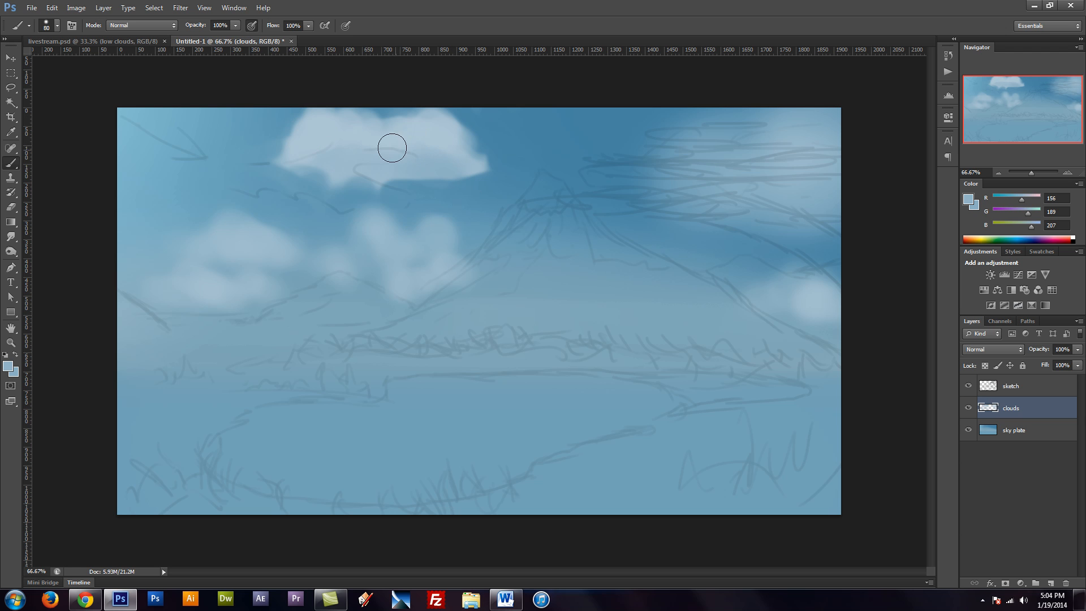
left_click_drag(437, 134, 471, 164)
key("e")
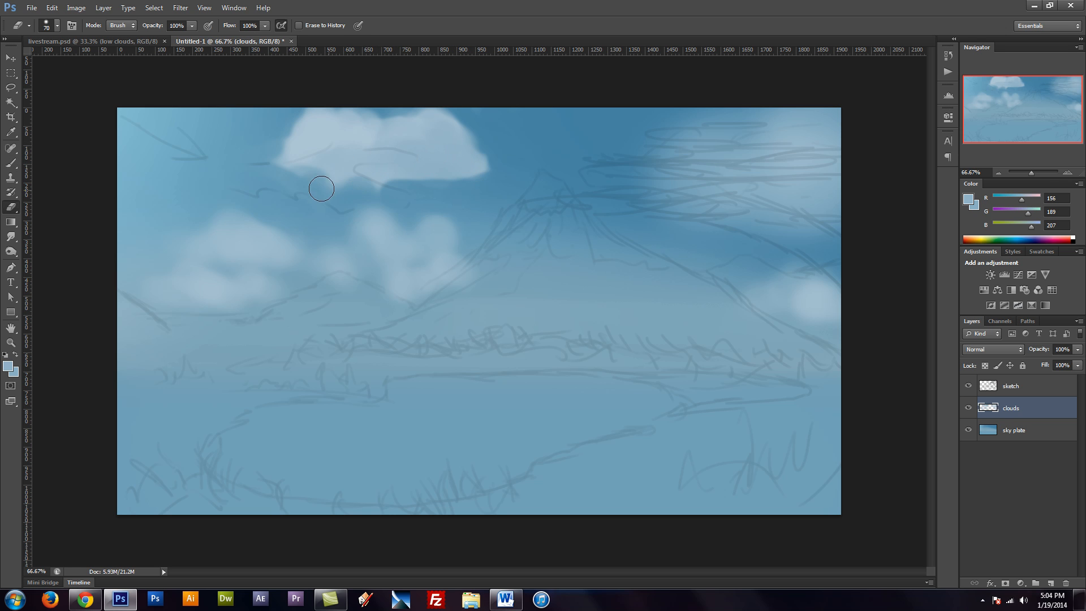
key("b")
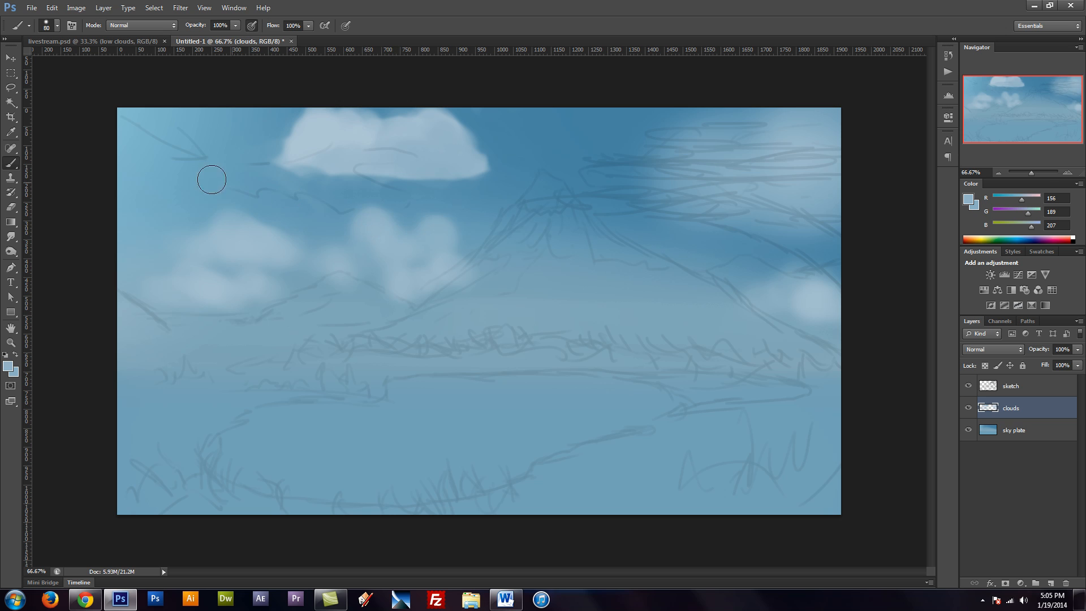
Sample RGB 182, 206, 219 and paint defined puffs on the cloud just left of the mountain with a 70 px brush
left_click(320, 126, "alt")
key("bracketleft")
key("bracketleft")
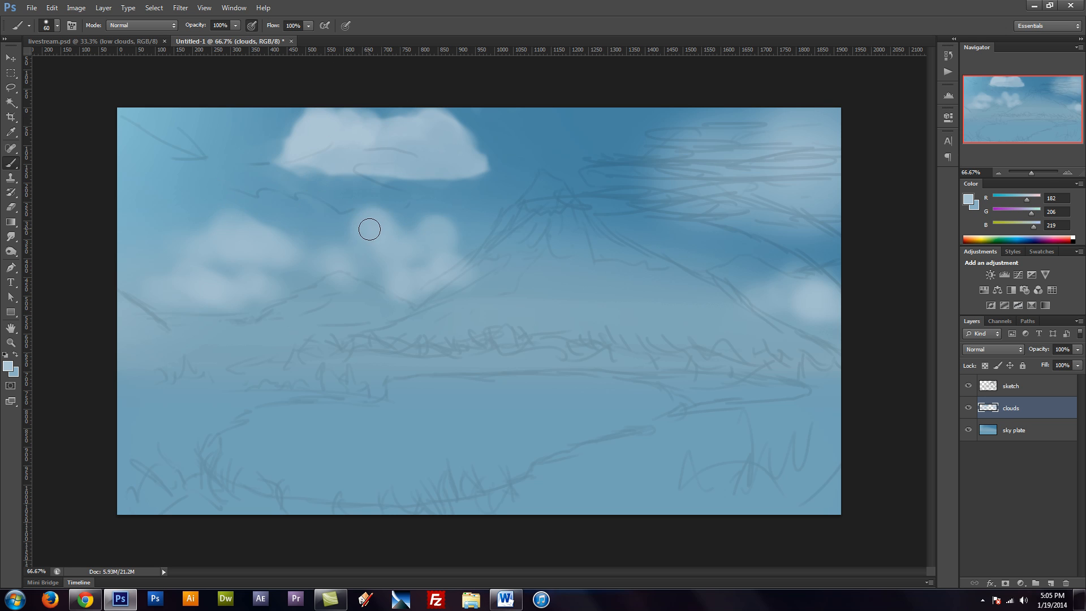
key("bracketleft")
left_click(363, 225)
mouse_move(363, 220)
left_mouse_down()
mouse_move(368, 242)
mouse_move(374, 230)
mouse_move(371, 251)
mouse_move(341, 249)
left_mouse_up()
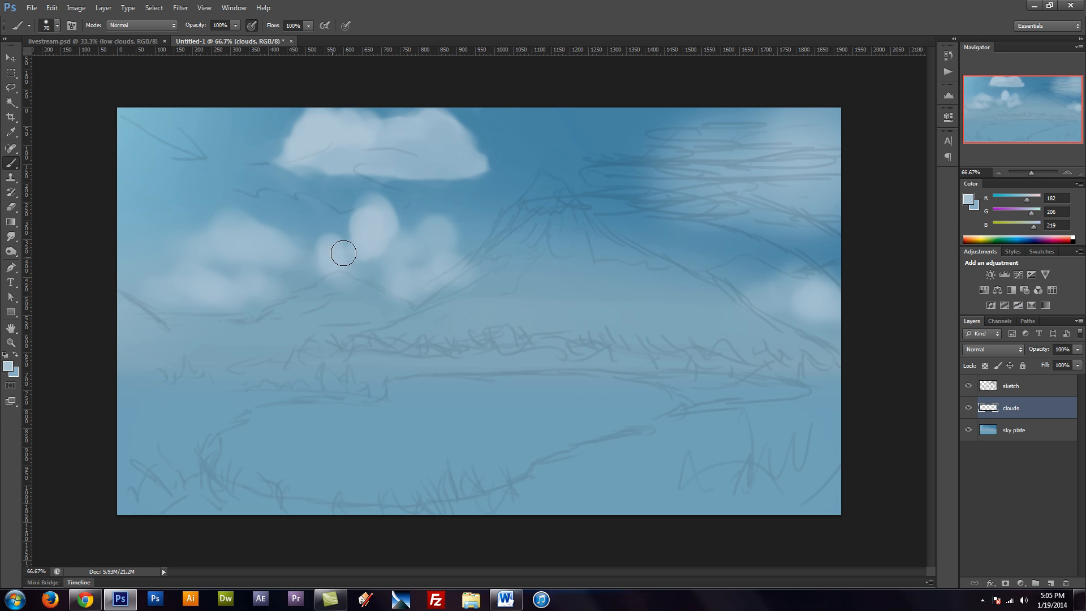
mouse_move(427, 225)
left_mouse_down()
mouse_move(417, 223)
mouse_move(423, 244)
mouse_move(395, 240)
mouse_move(383, 260)
mouse_move(395, 259)
left_mouse_up()
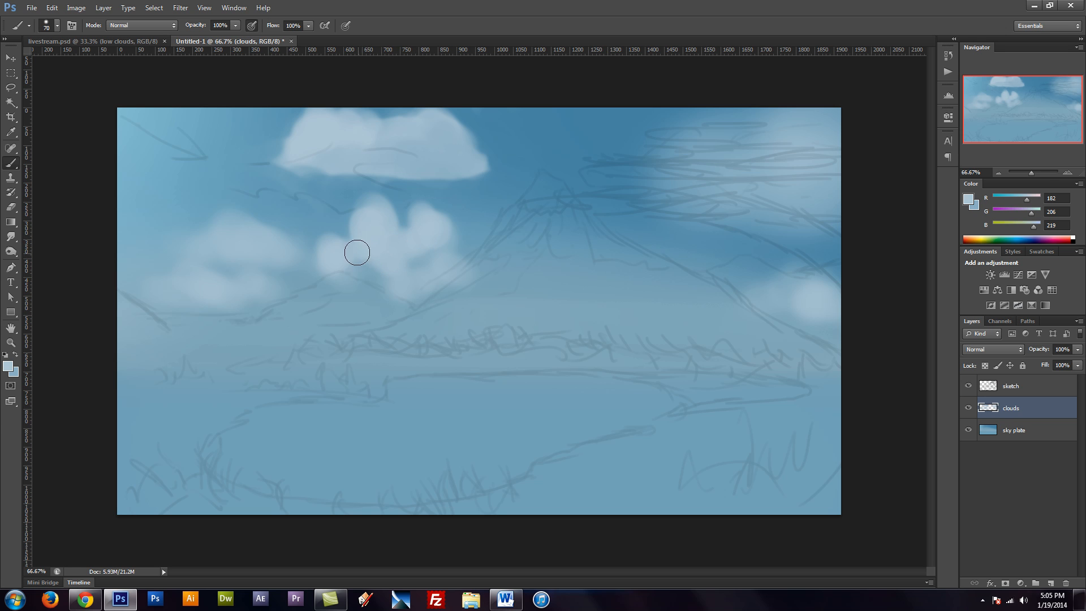
Enlarge the brush to 80 px and build up brighter puffs on the far-left cloud
key("bracketright")
mouse_move(239, 222)
left_mouse_down()
mouse_move(231, 215)
mouse_move(238, 228)
mouse_move(204, 250)
mouse_move(243, 226)
mouse_move(254, 235)
mouse_move(228, 187)
left_mouse_up()
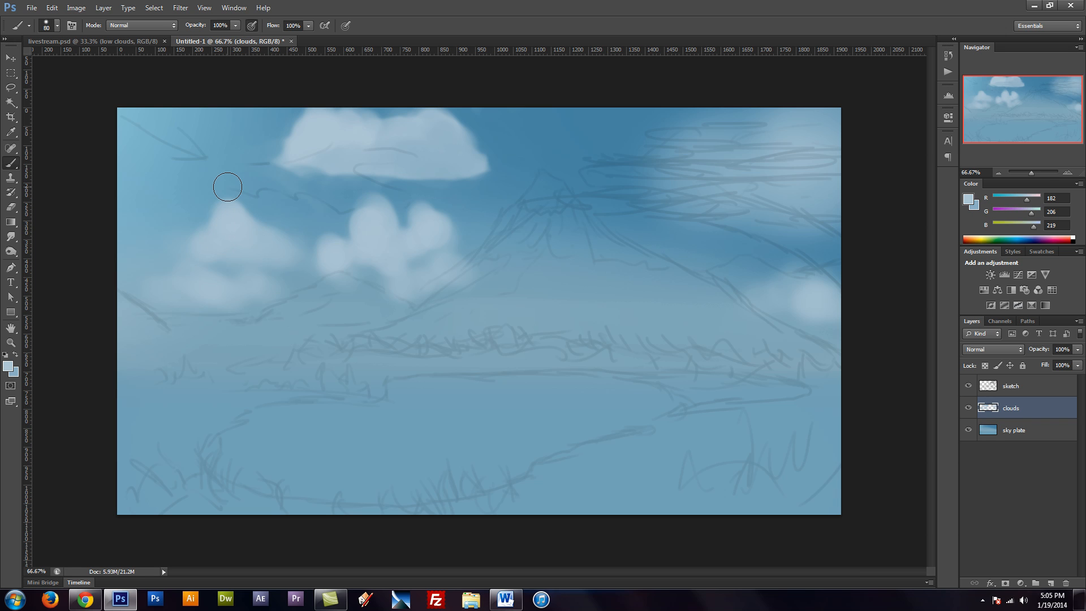
mouse_move(227, 187)
left_mouse_down()
mouse_move(229, 259)
mouse_move(252, 235)
mouse_move(251, 221)
mouse_move(202, 241)
mouse_move(216, 228)
mouse_move(222, 240)
mouse_move(190, 295)
mouse_move(169, 281)
left_mouse_up()
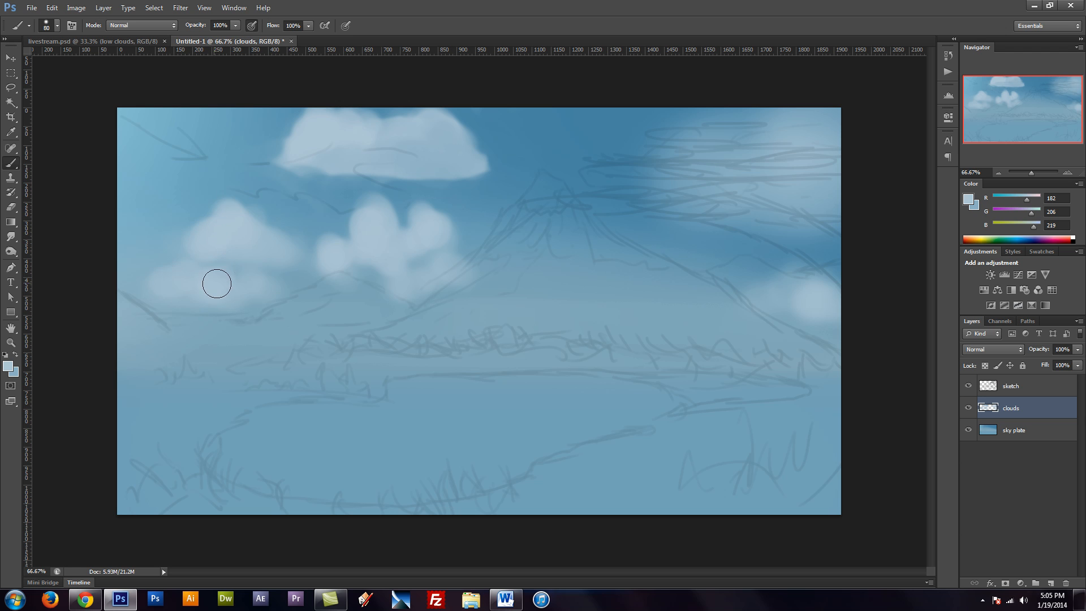
Enlarge the brush and paint brighter puffs on the small right-edge cloud and the upper-right cloud
key("bracketright")
left_click_drag(790, 286, 801, 280)
key("bracketright")
key("bracketright")
mouse_move(781, 138)
left_mouse_down()
mouse_move(726, 157)
mouse_move(797, 161)
mouse_move(723, 166)
mouse_move(711, 148)
mouse_move(784, 125)
mouse_move(808, 174)
mouse_move(704, 174)
mouse_move(786, 185)
mouse_move(705, 165)
left_mouse_up()
Soften the lower body of the cloud beside the mountain with a sampled tone, then sample RGB 180, 204, 218 at 80 px
left_click(418, 200, "alt")
mouse_move(388, 272)
left_mouse_down()
mouse_move(424, 262)
mouse_move(366, 267)
left_mouse_up()
key("bracketleft")
key("bracketleft")
key("bracketleft")
left_click(397, 240, "alt")
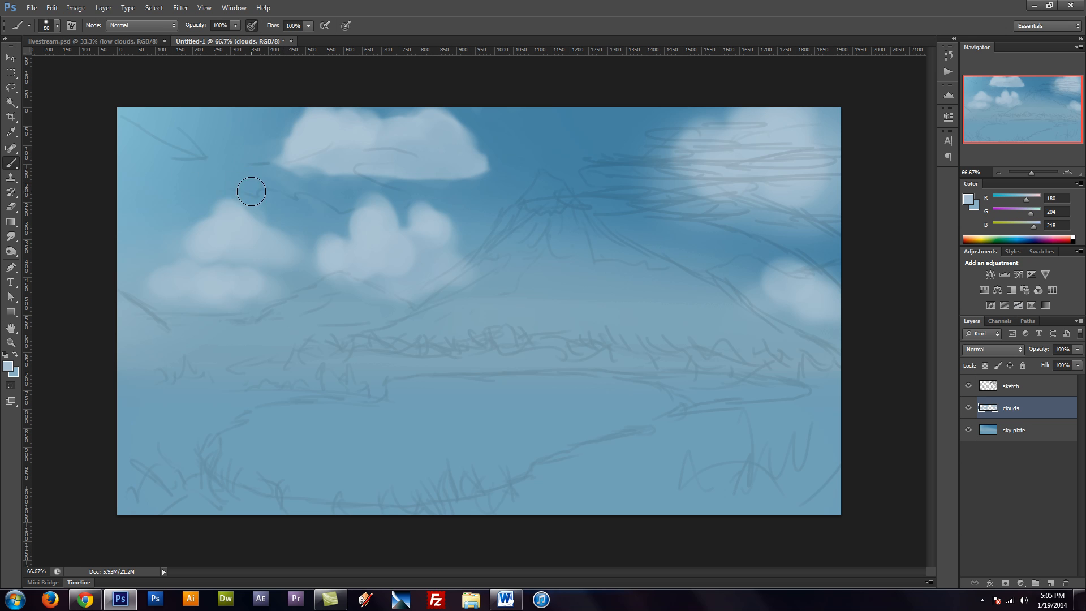
Set the foreground colour to pale yellow, RGB 236, 236, 197, for painting with the Brush
key("F5")
key("F5")
left_click(8, 366)
left_click(446, 353)
left_click_drag(445, 352, 451, 357)
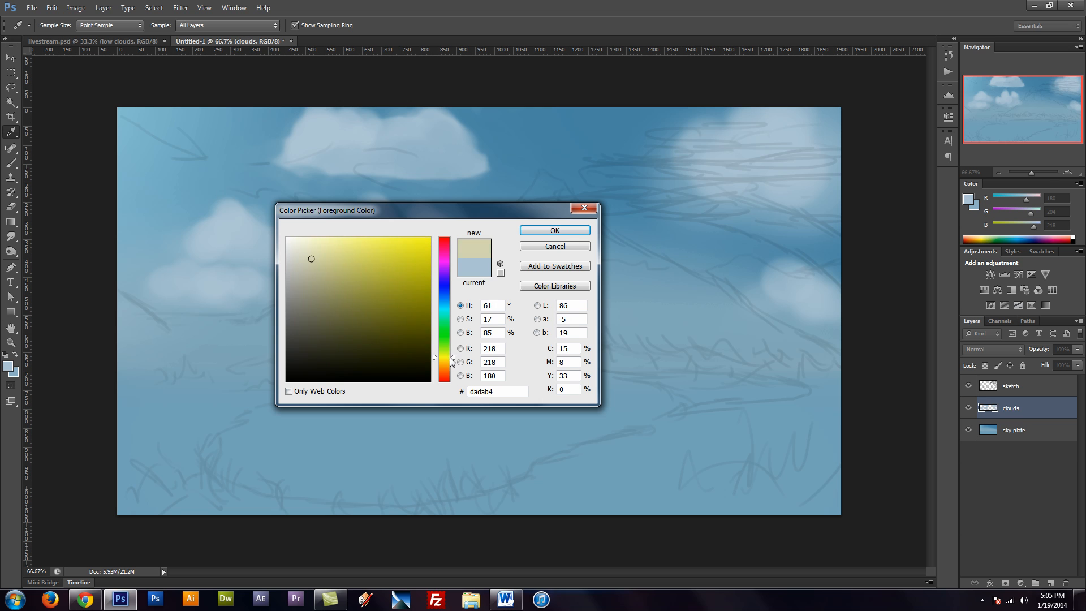
left_click(312, 251)
left_click_drag(312, 251, 310, 248)
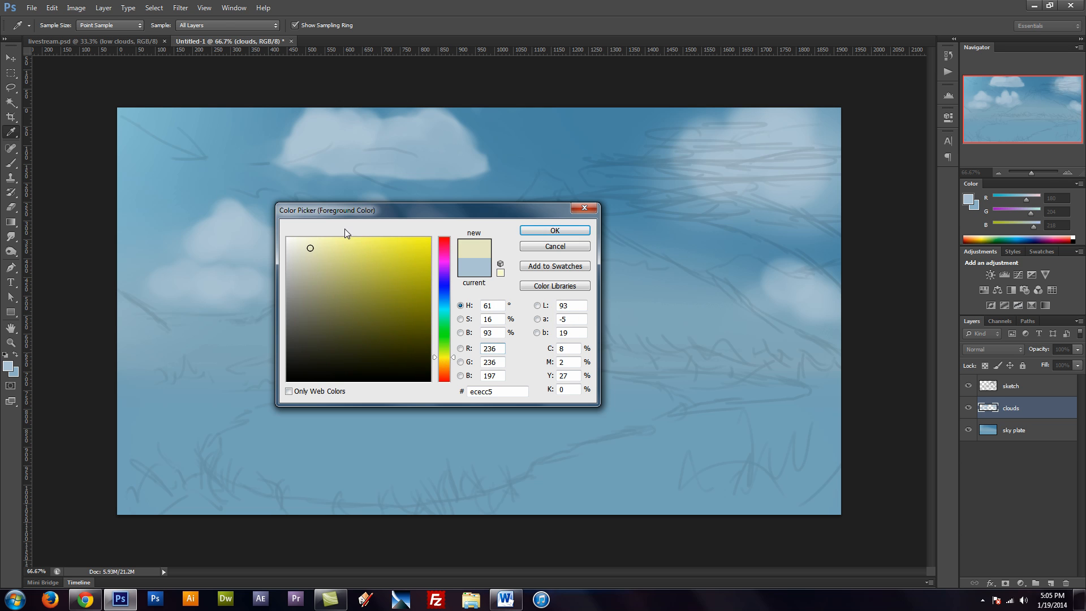
left_click(554, 230)
key("b")
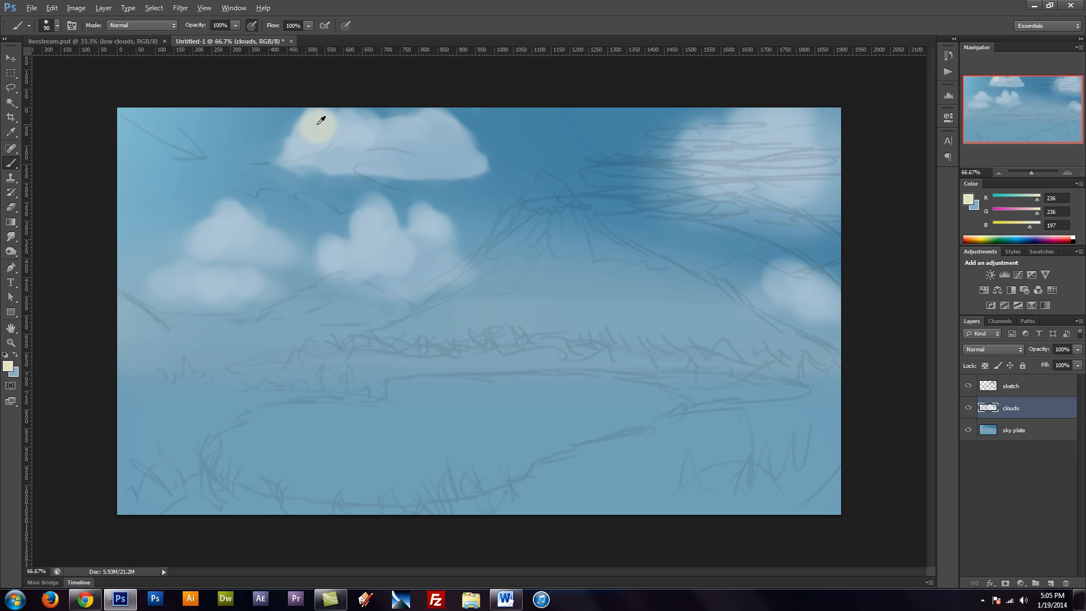
Sample RGB 209, 221, 208 and highlight the top cloud and upper far-left cloud at 50 px, undoing the stroke on the top cloud's right edge
left_click(320, 120, "alt")
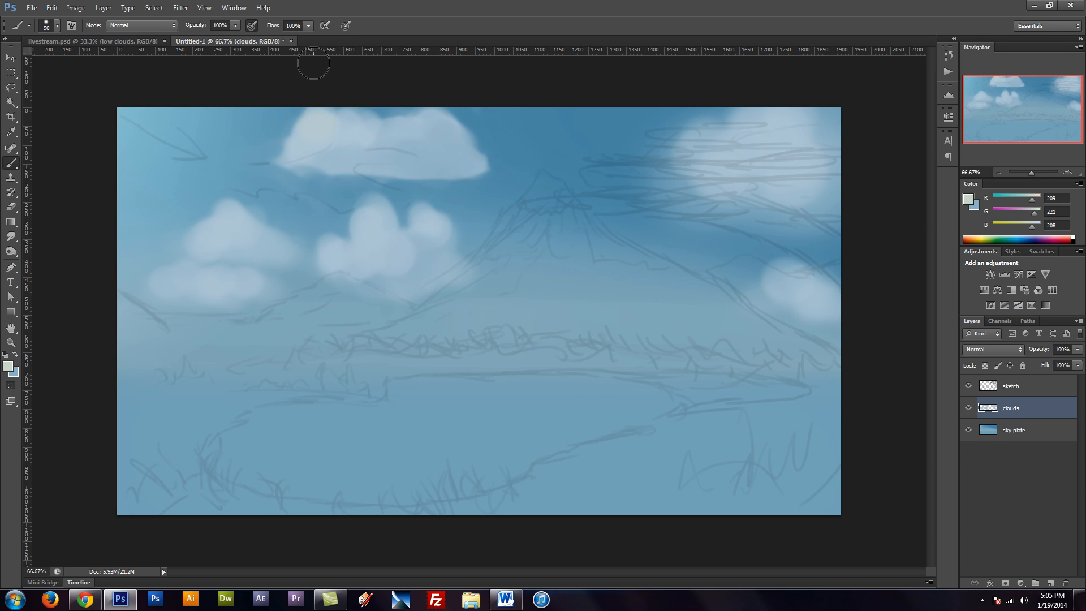
key("bracketleft")
key("bracketleft")
left_click_drag(301, 135, 313, 138)
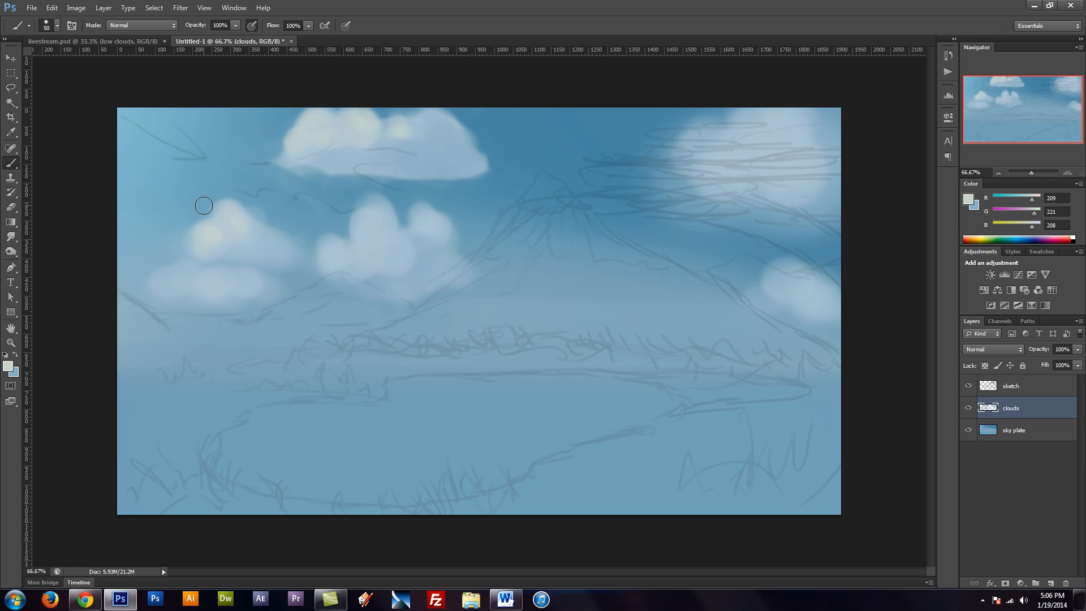
mouse_move(463, 148)
left_mouse_down()
mouse_move(475, 163)
mouse_move(460, 138)
mouse_move(488, 182)
left_mouse_up()
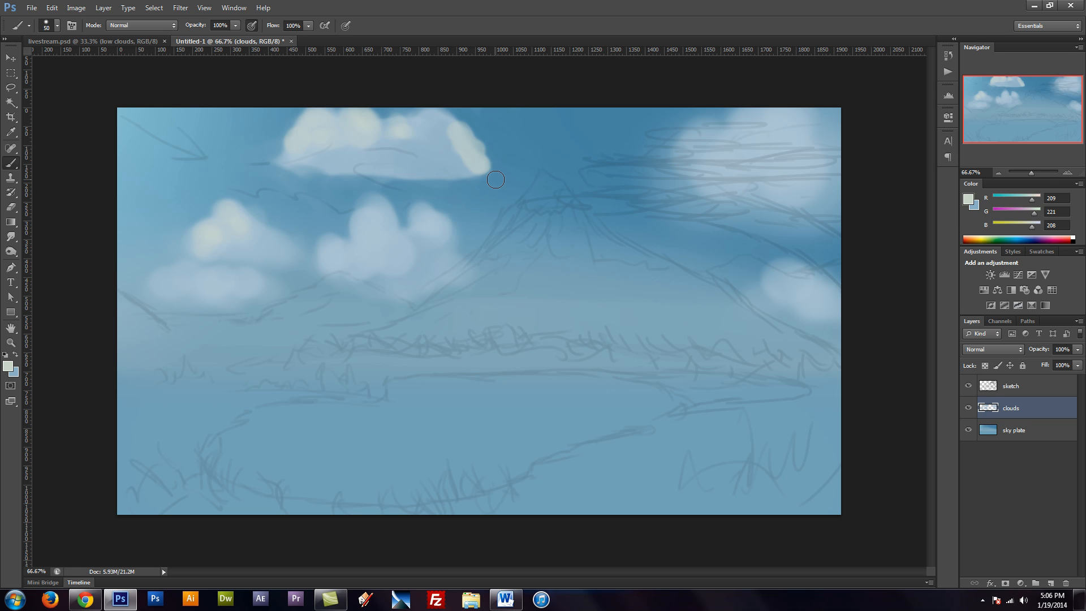
key("ctrl+z")
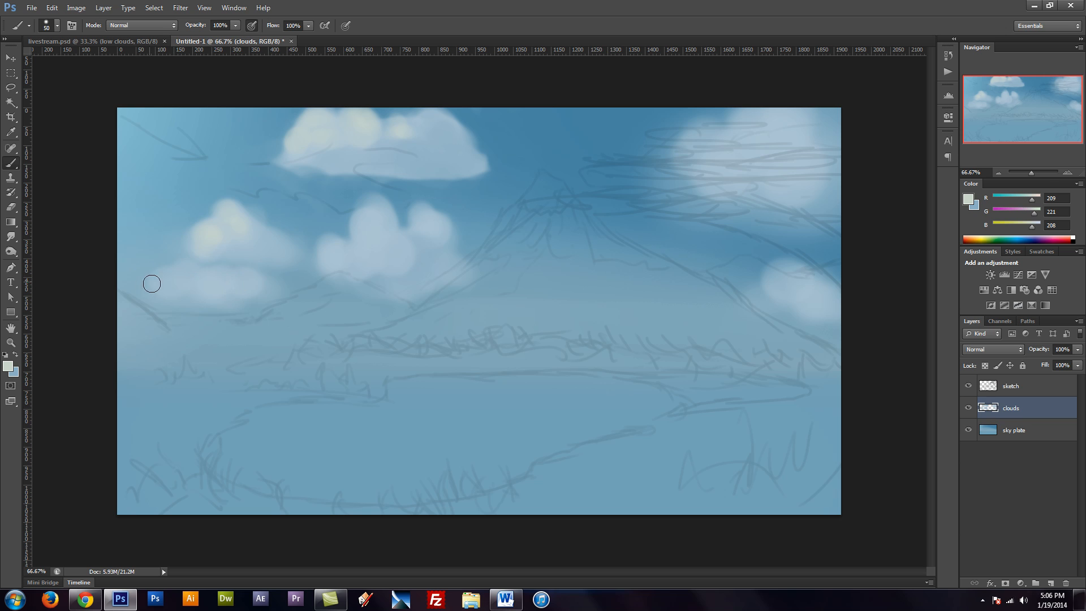
Paint warm highlights on the lower far-left cloud, the cloud beside the mountain and both right-hand clouds, using brush sizes up to 70 px
mouse_move(151, 283)
left_mouse_down()
mouse_move(183, 269)
mouse_move(192, 272)
mouse_move(177, 286)
mouse_move(218, 281)
left_mouse_up()
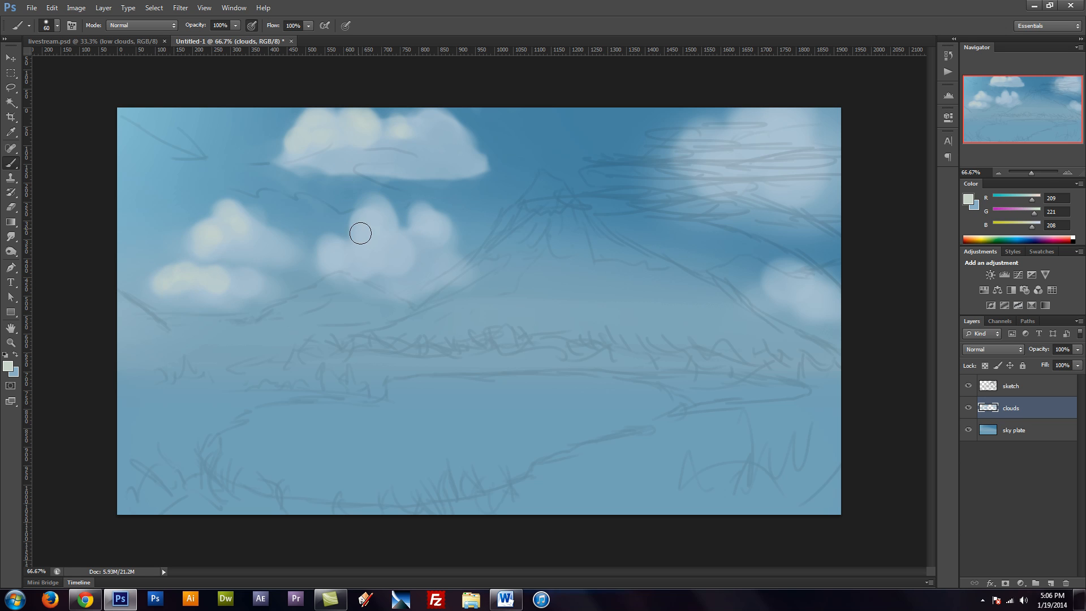
left_click_drag(372, 242, 335, 255)
mouse_move(393, 207)
left_mouse_down()
mouse_move(371, 204)
mouse_move(416, 221)
left_mouse_up()
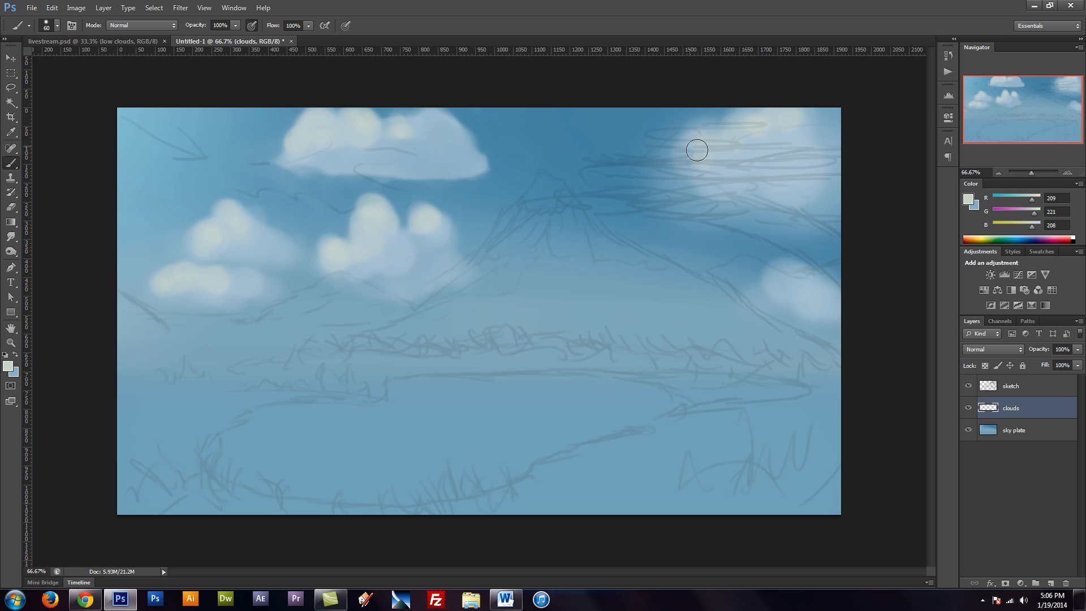
key("bracketright")
left_click_drag(807, 282, 819, 285)
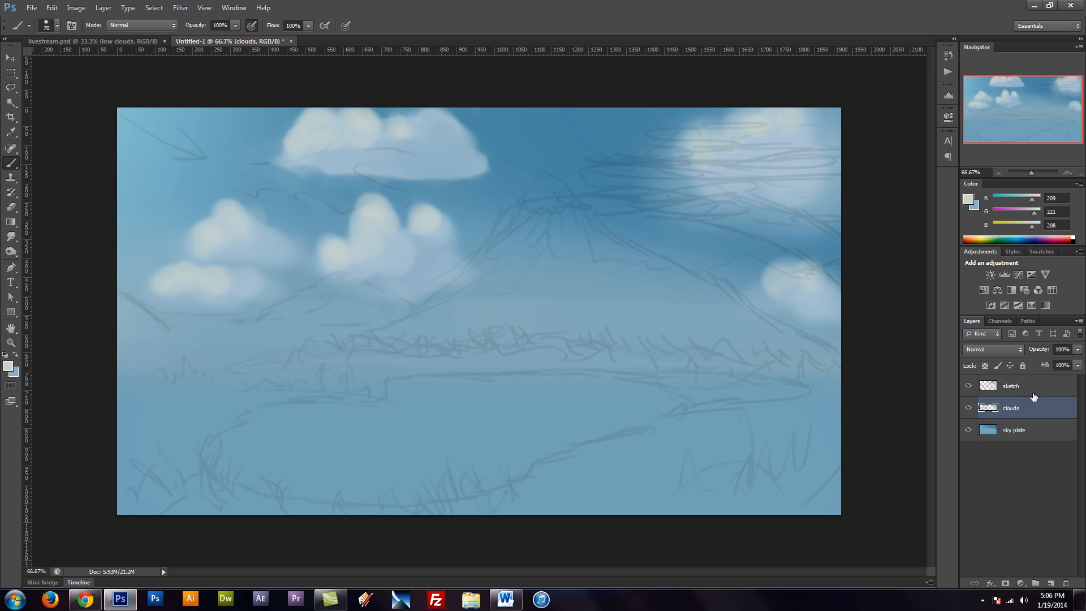
Add a new layer above the sky plate and name it land
left_click(1029, 432)
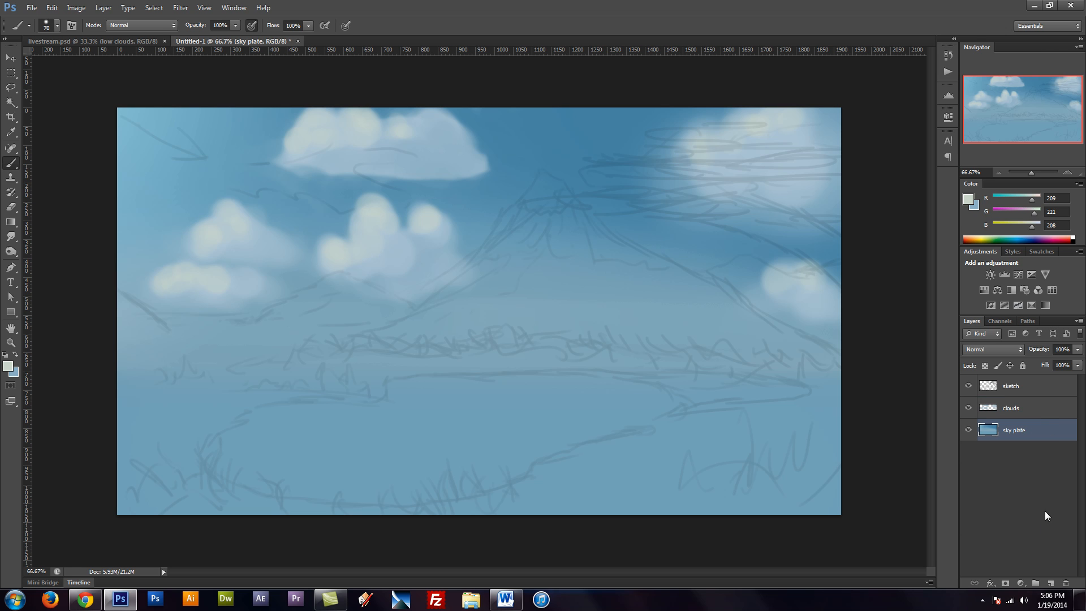
left_click(1052, 583)
double_click(1012, 431)
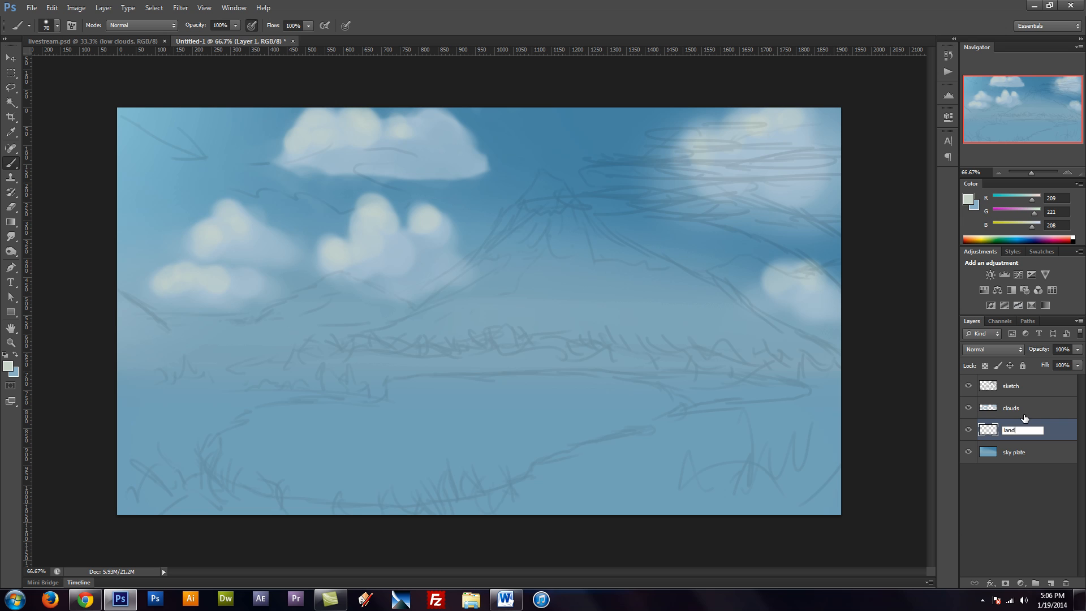
key("Return")
Choose the 36 px textured brush preset and check its brush tip settings
key("F5")
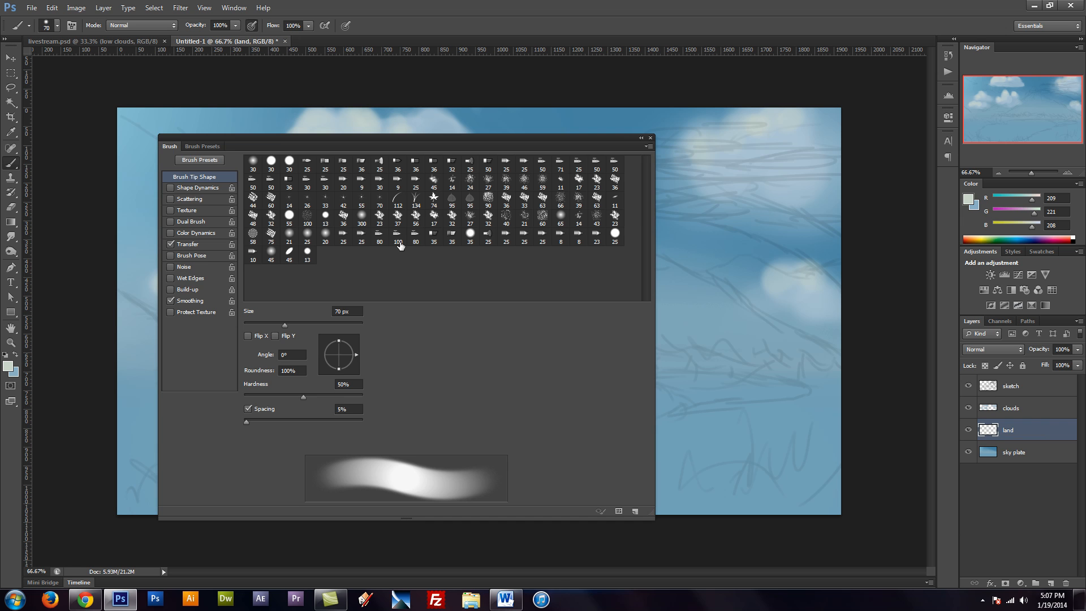
left_click(198, 146)
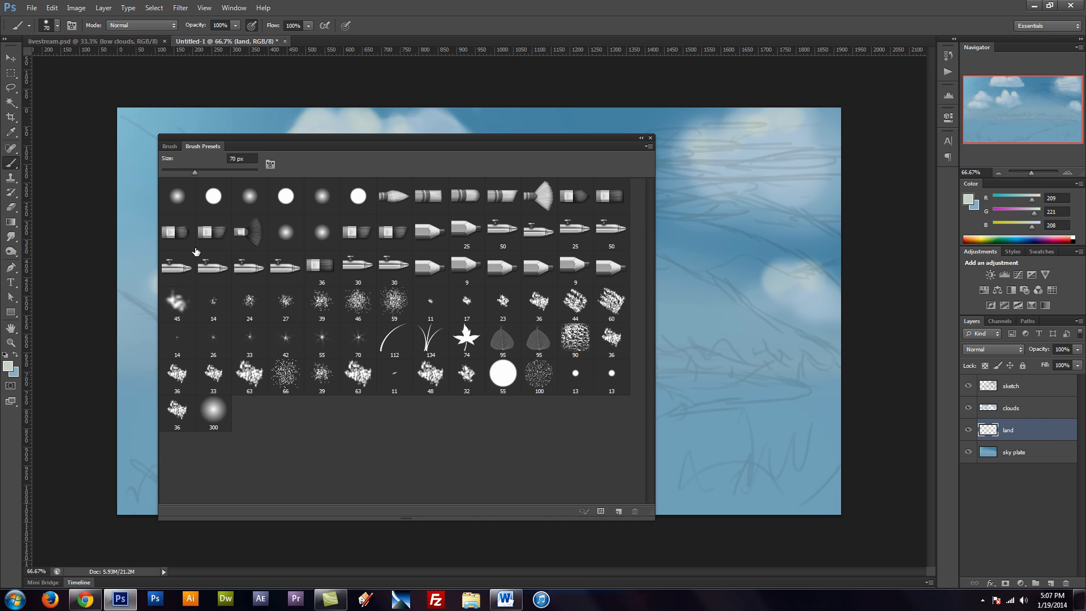
left_click(181, 416)
key("F5")
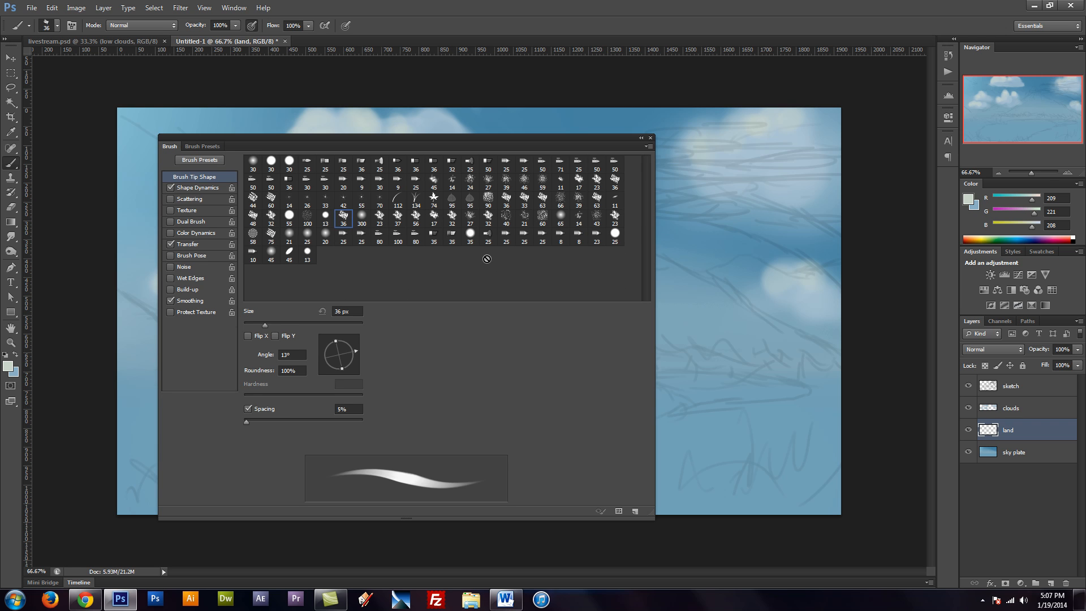
key("F5")
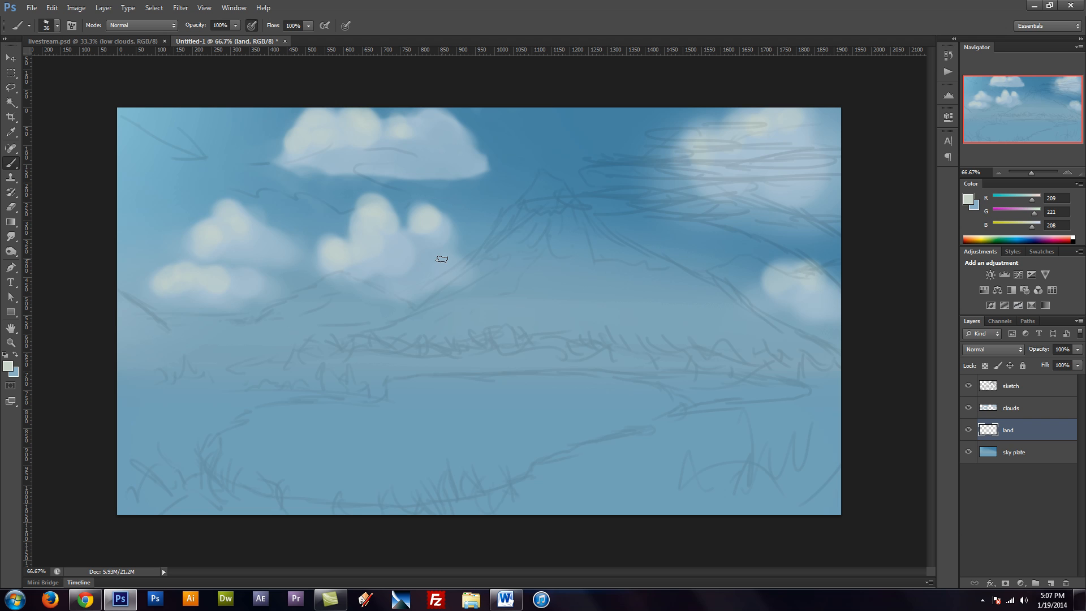
Sample the sky blue and darken it to a greyish blue, RGB 100, 132, 147
left_click(491, 220, "alt")
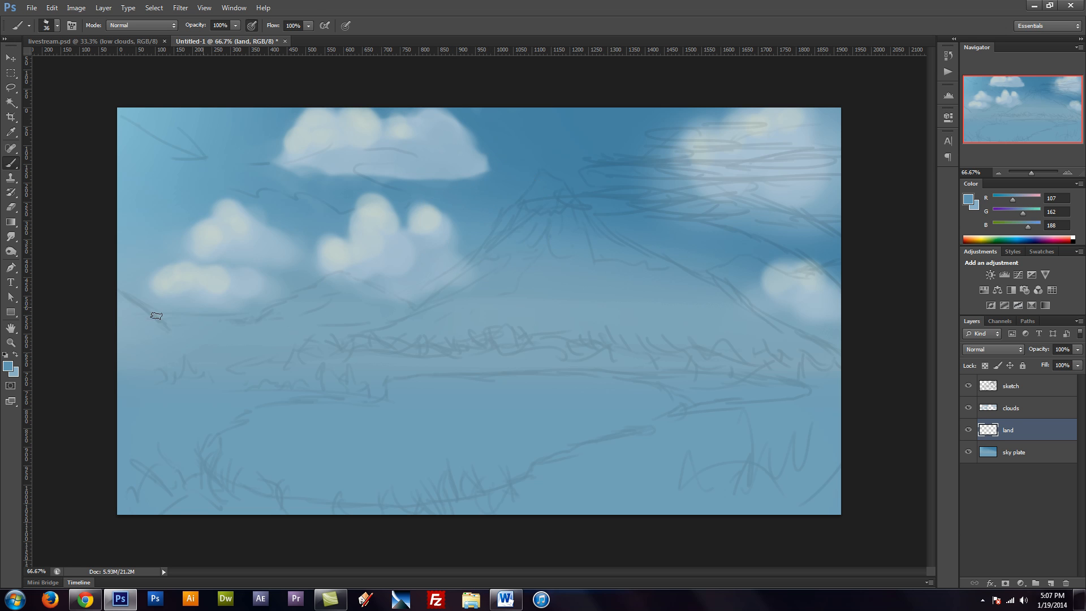
left_click(8, 366)
left_click(340, 288)
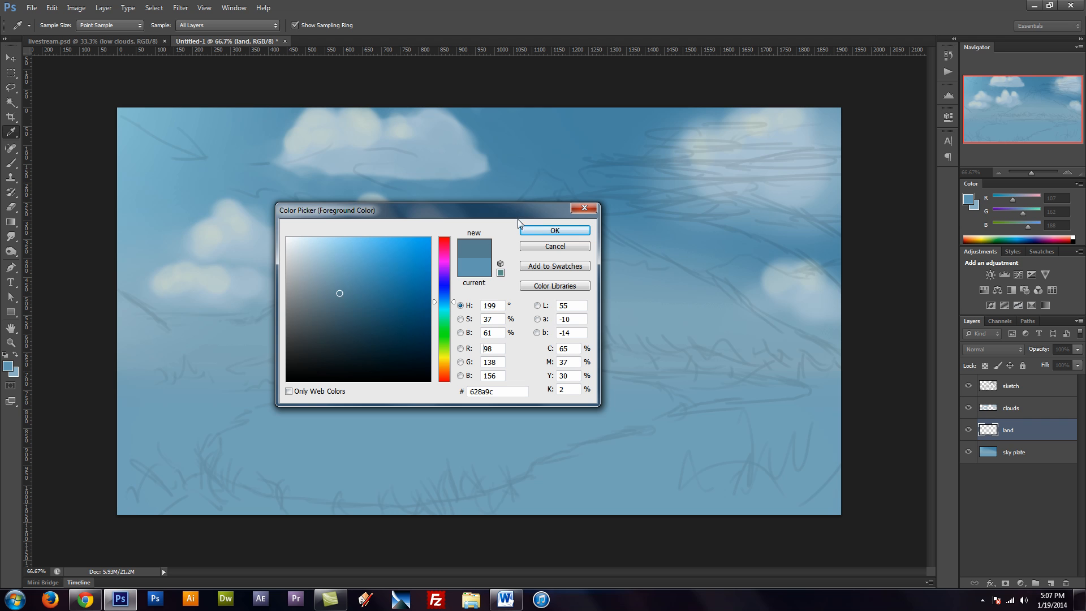
left_click_drag(339, 293, 333, 296)
left_click(551, 231)
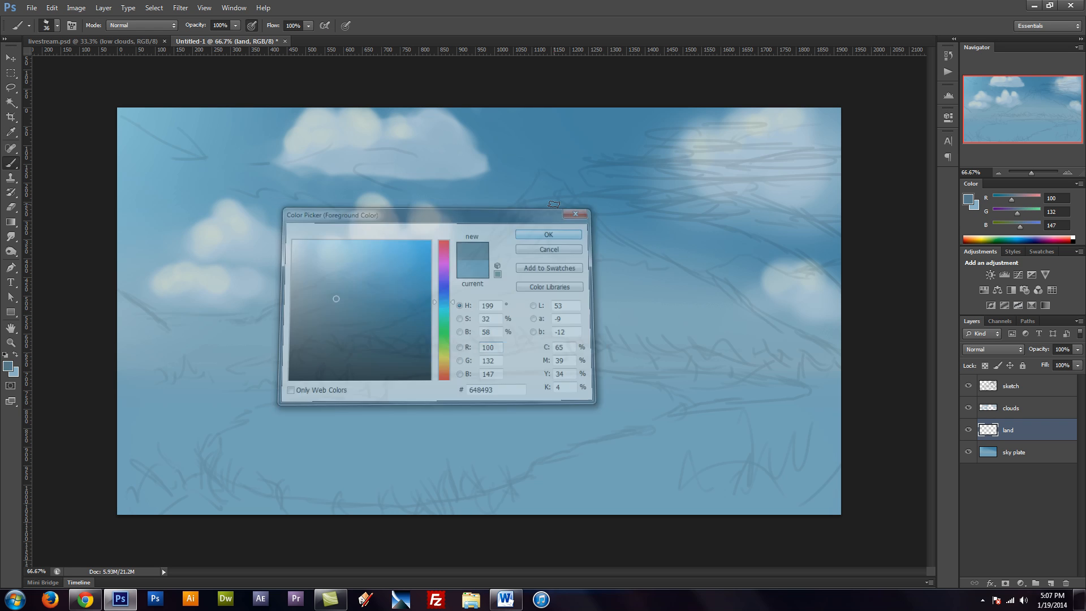
Block in the mountain's left slope on the land layer, enlarging the textured brush to 90 px
mouse_move(452, 338)
left_mouse_down()
mouse_move(485, 312)
mouse_move(476, 346)
mouse_move(512, 277)
left_mouse_up()
key("bracketright")
key("bracketright")
key("bracketright")
left_click_drag(516, 348, 544, 249)
mouse_move(483, 310)
left_mouse_down()
mouse_move(456, 321)
mouse_move(477, 290)
mouse_move(434, 321)
mouse_move(481, 283)
mouse_move(510, 247)
mouse_move(465, 282)
mouse_move(528, 214)
mouse_move(482, 283)
mouse_move(449, 305)
mouse_move(483, 265)
mouse_move(468, 283)
left_mouse_up()
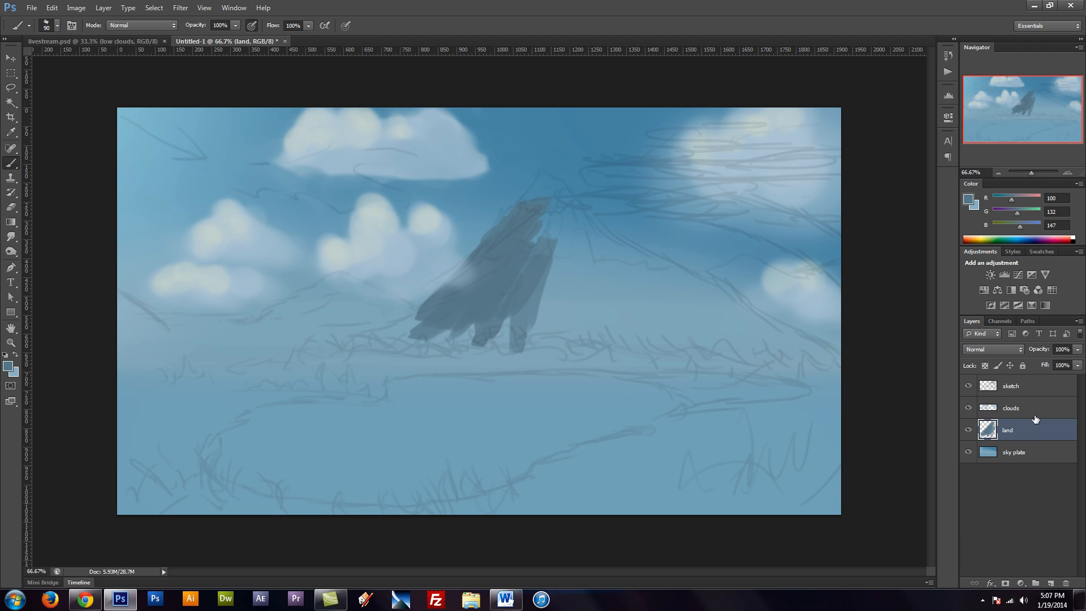
Move the clouds layer below the land layer and paint the mountain's peak and upper right slope, enlarging the brush to 125 px
left_click_drag(1035, 407, 1038, 440)
mouse_move(517, 259)
left_mouse_down()
mouse_move(553, 217)
mouse_move(541, 193)
mouse_move(552, 180)
mouse_move(610, 272)
left_mouse_up()
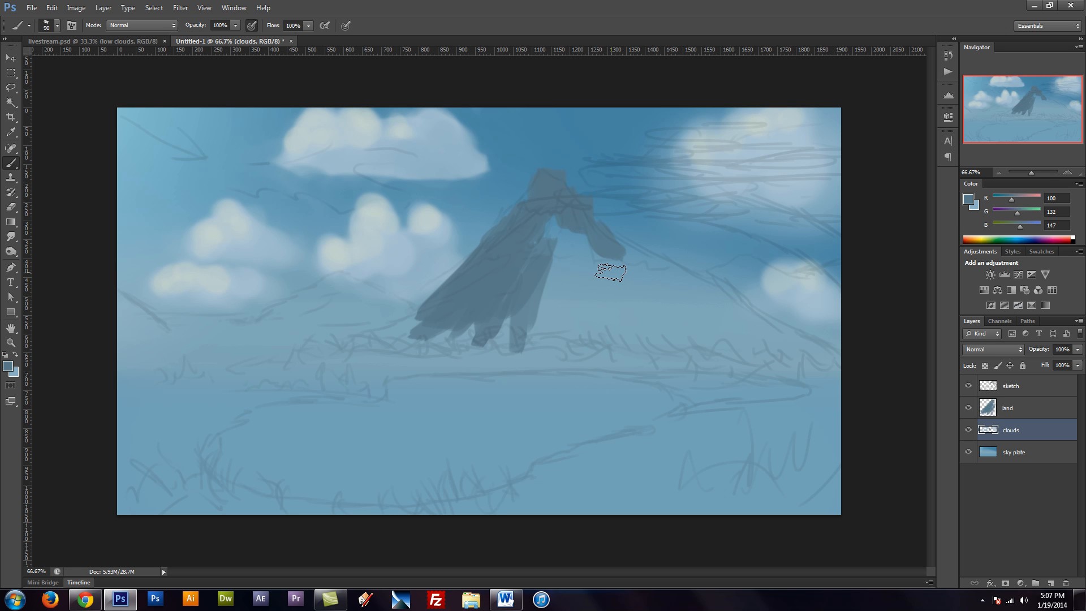
key("bracketright")
key("bracketright")
mouse_move(611, 243)
left_mouse_down()
mouse_move(649, 269)
mouse_move(633, 259)
mouse_move(690, 277)
mouse_move(673, 274)
mouse_move(722, 311)
mouse_move(723, 300)
mouse_move(668, 273)
mouse_move(565, 256)
mouse_move(553, 230)
mouse_move(633, 299)
left_mouse_up()
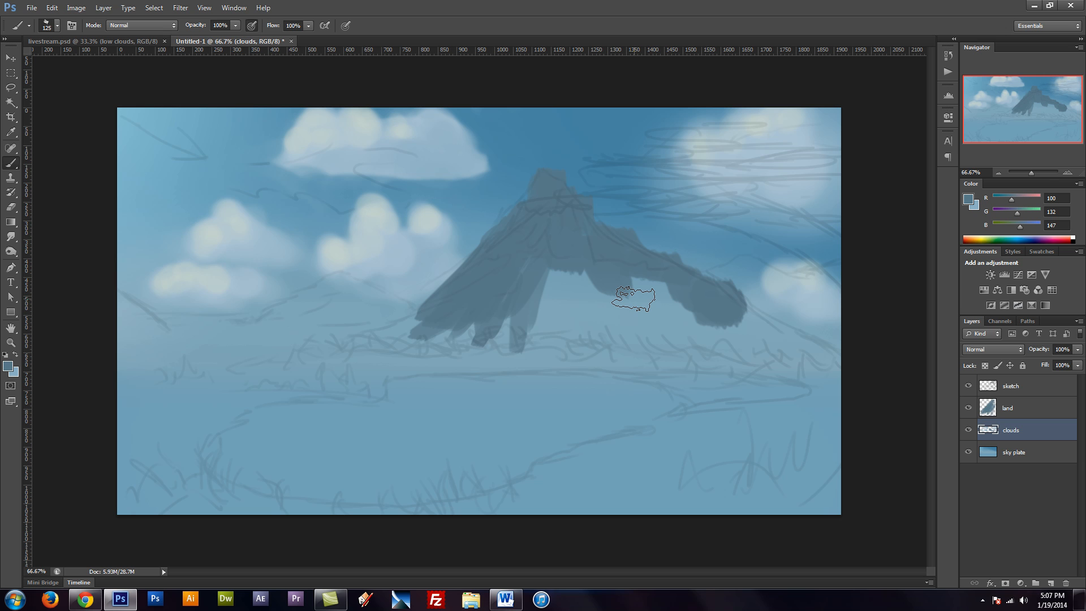
Extend the mountain's base to both sides and block in the central foreground, enlarging the brush to 175 px
mouse_move(420, 341)
left_mouse_down()
mouse_move(395, 327)
mouse_move(401, 321)
left_mouse_up()
left_click_drag(384, 337, 384, 337)
mouse_move(726, 323)
left_mouse_down()
mouse_move(833, 355)
mouse_move(808, 369)
left_mouse_up()
mouse_move(731, 313)
left_mouse_down()
mouse_move(560, 283)
mouse_move(645, 317)
mouse_move(666, 312)
mouse_move(614, 340)
mouse_move(455, 325)
mouse_move(603, 303)
mouse_move(510, 497)
left_mouse_up()
key("bracketright")
key("bracketright")
mouse_move(497, 345)
left_mouse_down()
mouse_move(396, 486)
mouse_move(458, 442)
mouse_move(484, 469)
mouse_move(351, 383)
mouse_move(339, 362)
mouse_move(277, 354)
left_mouse_up()
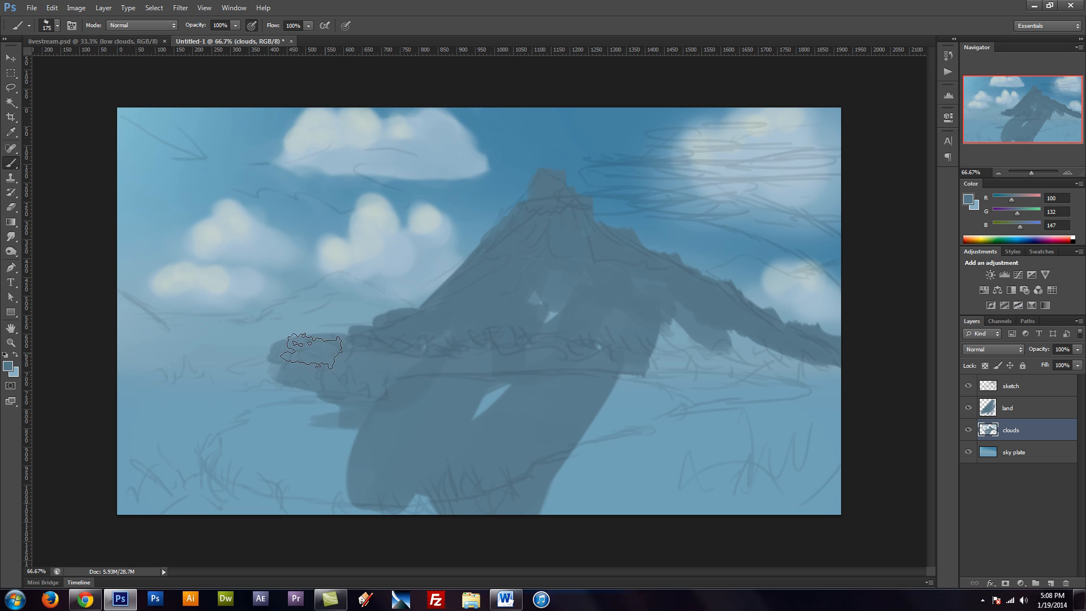
Paint a small hill left of the mountain with a 90 px brush and sample a lighter tone from it
key("bracketleft")
key("bracketleft")
key("bracketleft")
key("bracketleft")
mouse_move(353, 295)
left_mouse_down()
mouse_move(395, 311)
mouse_move(374, 360)
mouse_move(340, 295)
mouse_move(397, 308)
mouse_move(285, 319)
mouse_move(334, 321)
mouse_move(286, 314)
mouse_move(303, 317)
mouse_move(336, 295)
mouse_move(313, 287)
mouse_move(282, 309)
mouse_move(349, 320)
mouse_move(310, 299)
mouse_move(357, 304)
left_mouse_up()
left_click(363, 313, "alt")
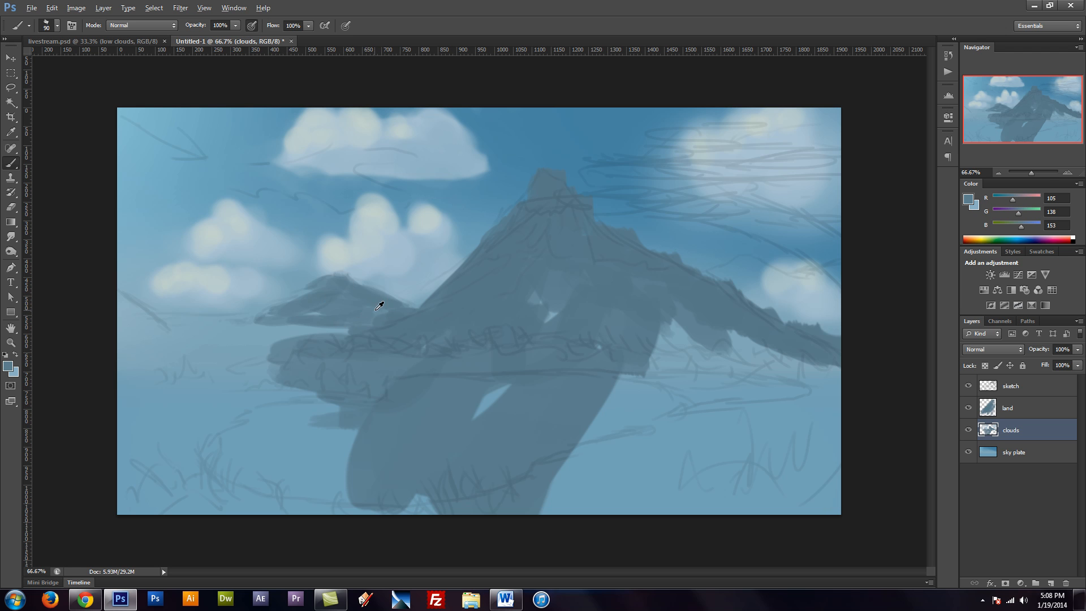
Undo the last stroke and paint a distant hill in RGB 118, 153, 170 behind the mountain's right slope at 60 px
left_click(381, 303, "alt")
key("bracketleft")
key("bracketleft")
key("bracketleft")
key("ctrl+z")
mouse_move(748, 300)
left_mouse_down()
mouse_move(790, 288)
mouse_move(827, 304)
mouse_move(804, 290)
mouse_move(834, 288)
mouse_move(847, 305)
mouse_move(830, 333)
mouse_move(820, 305)
mouse_move(836, 298)
mouse_move(789, 320)
mouse_move(818, 322)
mouse_move(760, 301)
mouse_move(780, 311)
mouse_move(751, 289)
mouse_move(783, 287)
mouse_move(758, 276)
mouse_move(829, 303)
mouse_move(768, 292)
mouse_move(805, 306)
left_mouse_up()
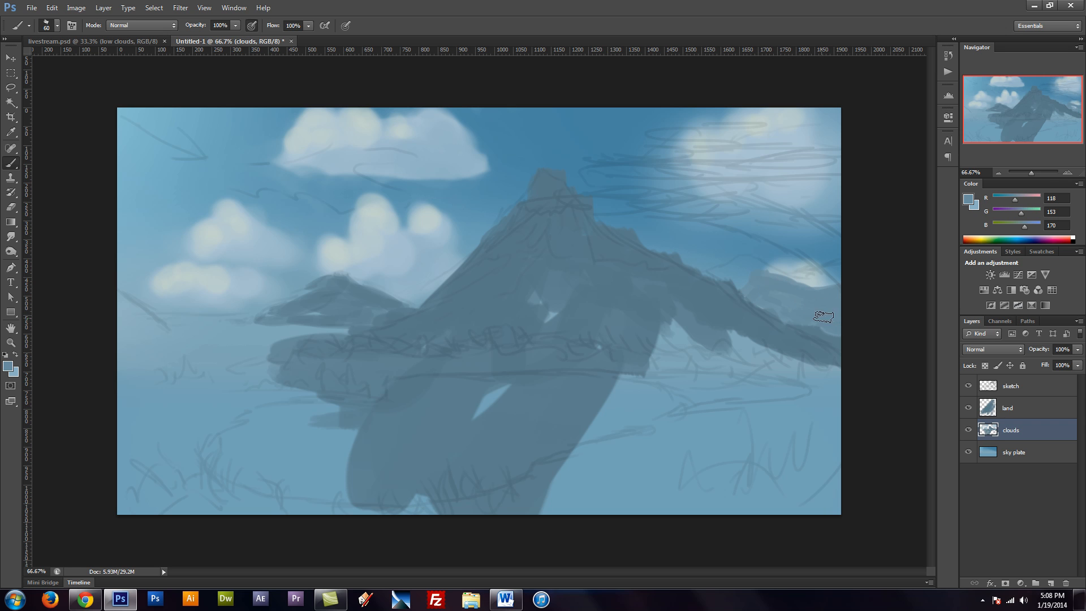
Sample RGB 100, 133, 148 and fill the mountain's gaps and upper left edge with an 80 px brush
left_click(594, 298, "alt")
key("bracketright")
key("bracketright")
left_click_drag(530, 207, 506, 213)
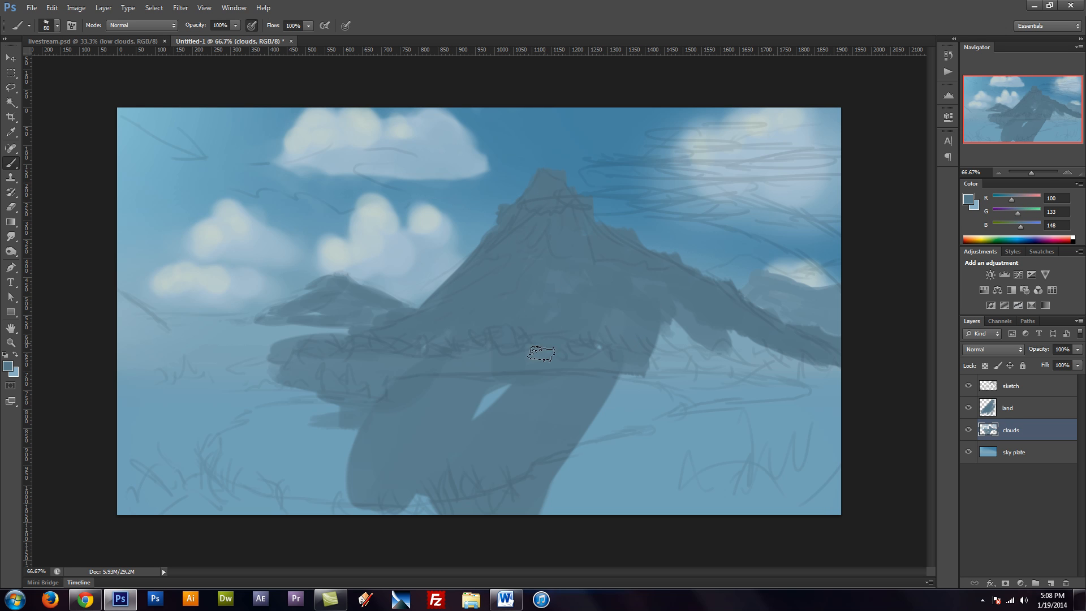
Enlarge the brush to 300 px and fill the mountain's base, the right-hand land and most of the foreground
key("bracketright")
key("bracketright")
key("bracketright")
key("bracketright")
key("bracketright")
key("bracketright")
key("bracketright")
key("bracketright")
mouse_move(634, 334)
left_mouse_down()
mouse_move(736, 362)
mouse_move(815, 413)
mouse_move(805, 504)
mouse_move(589, 487)
mouse_move(565, 447)
mouse_move(639, 498)
mouse_move(642, 397)
mouse_move(711, 441)
mouse_move(560, 433)
mouse_move(492, 396)
left_mouse_up()
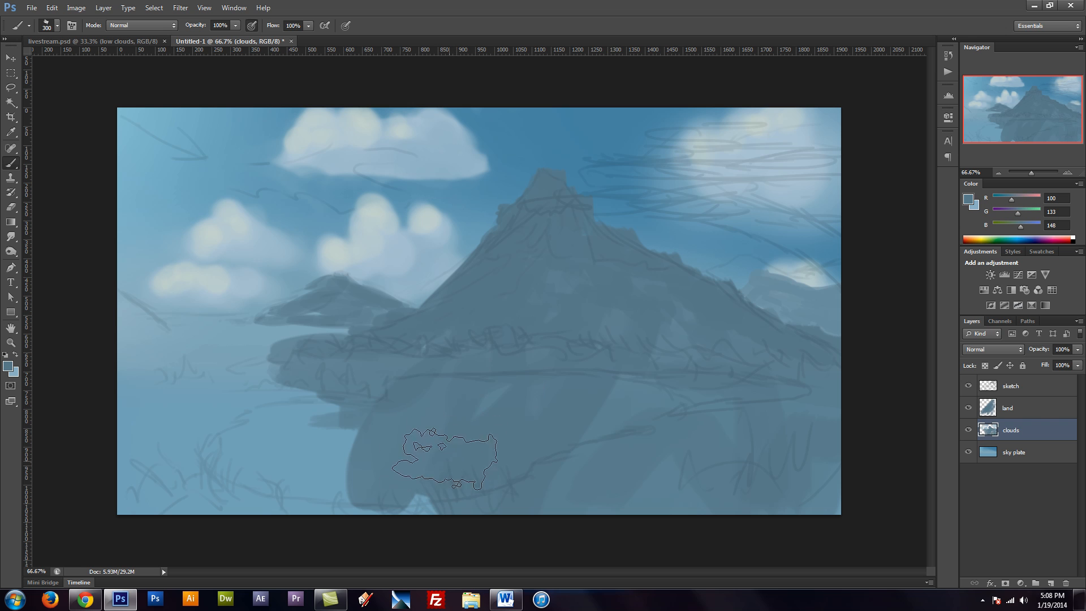
mouse_move(390, 453)
left_mouse_down()
mouse_move(315, 485)
mouse_move(279, 473)
mouse_move(345, 422)
left_mouse_up()
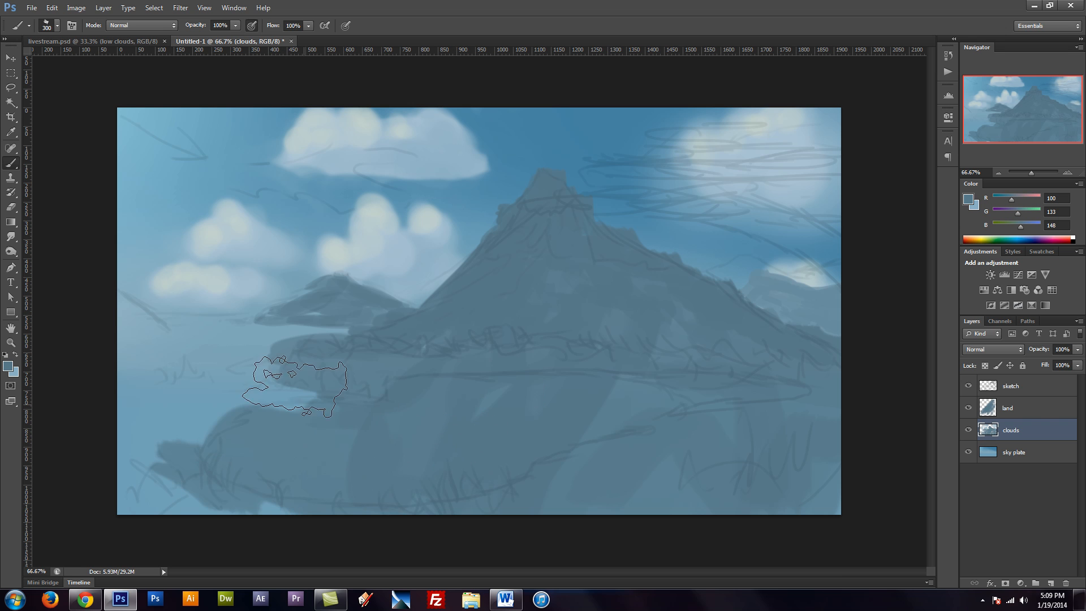
Paint a strip of land stretching left from the mountain's base, sample RGB 109, 144, 159 and reduce the brush to 150 px
key("bracketleft")
key("bracketleft")
key("bracketleft")
key("bracketleft")
mouse_move(170, 335)
left_mouse_down()
mouse_move(270, 352)
mouse_move(341, 335)
mouse_move(185, 326)
mouse_move(250, 331)
left_mouse_up()
left_click(245, 342, "alt")
key("bracketleft")
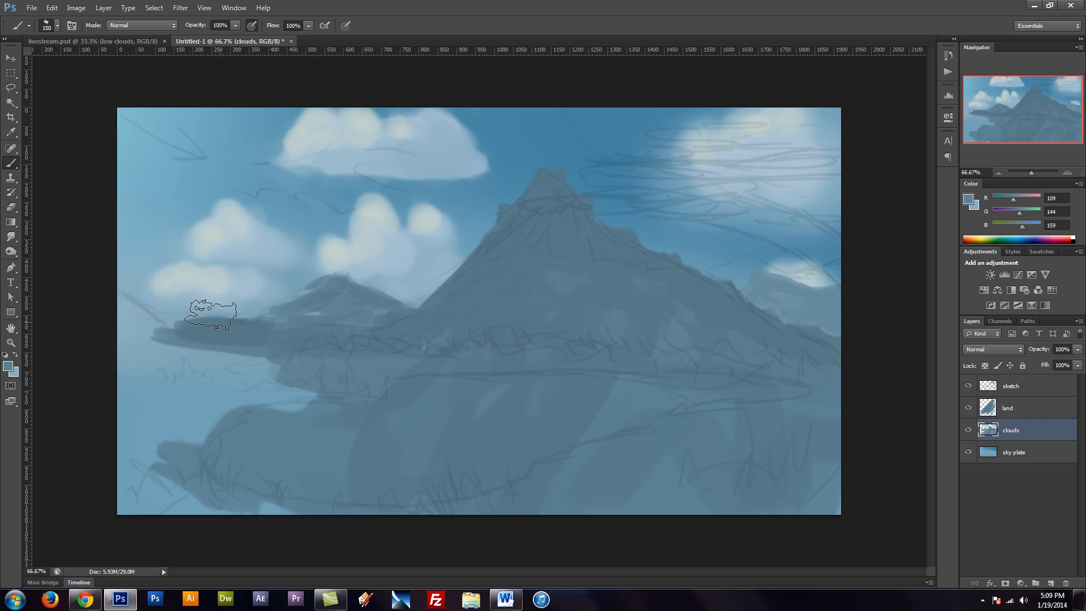
Reduce the brush to 50 px and paint a thin distant land strip above the left shoreline
key("bracketleft")
key("bracketleft")
key("bracketleft")
key("bracketleft")
key("bracketleft")
key("bracketleft")
mouse_move(204, 320)
left_mouse_down()
mouse_move(149, 317)
mouse_move(247, 315)
mouse_move(149, 304)
mouse_move(248, 321)
left_mouse_up()
Sample RGB 130, 164, 179 from the horizon and refine the distant left land strip with a 35 px brush
left_click(151, 302, "alt")
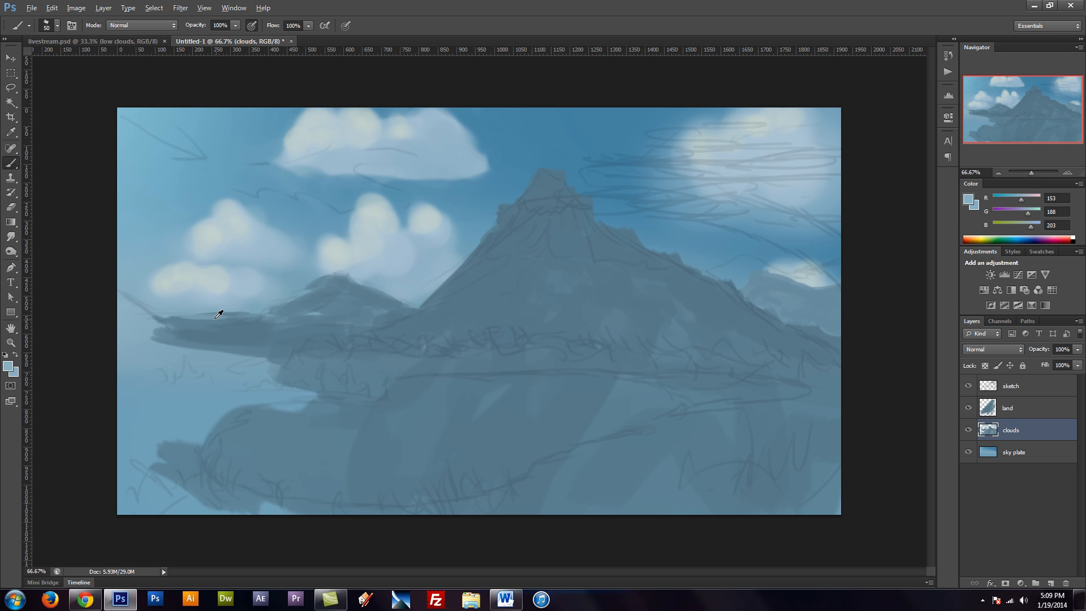
left_click(218, 315, "alt")
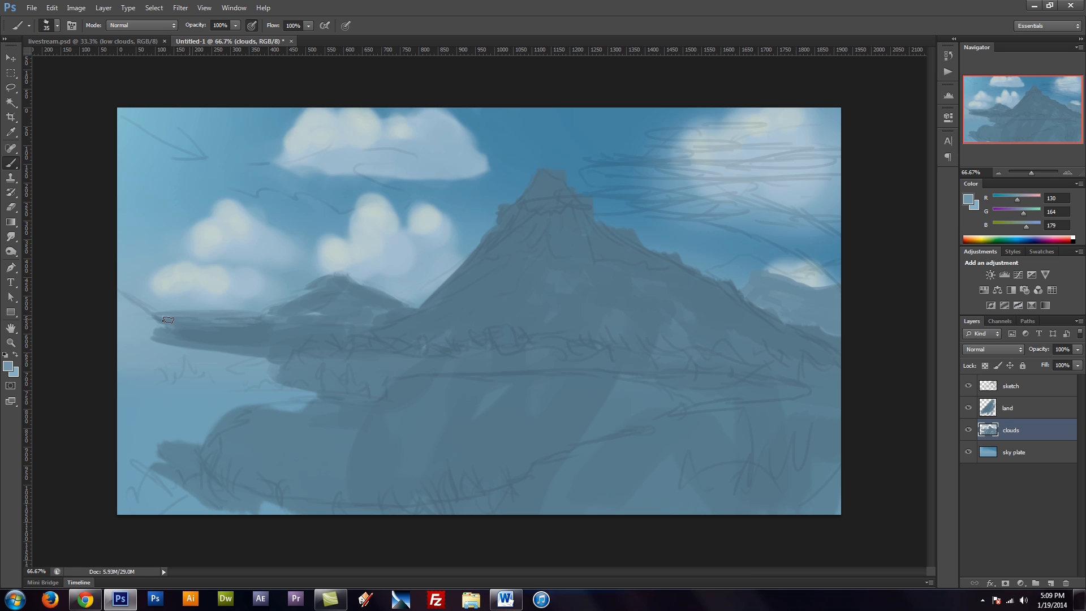
left_click_drag(167, 320, 235, 330)
Sample RGB 100, 132, 147, enlarge the brush to 200 px and fill the remaining left foreground and left-edge hill
key("bracketright")
key("bracketright")
key("bracketright")
key("bracketright")
left_click(482, 291, "alt")
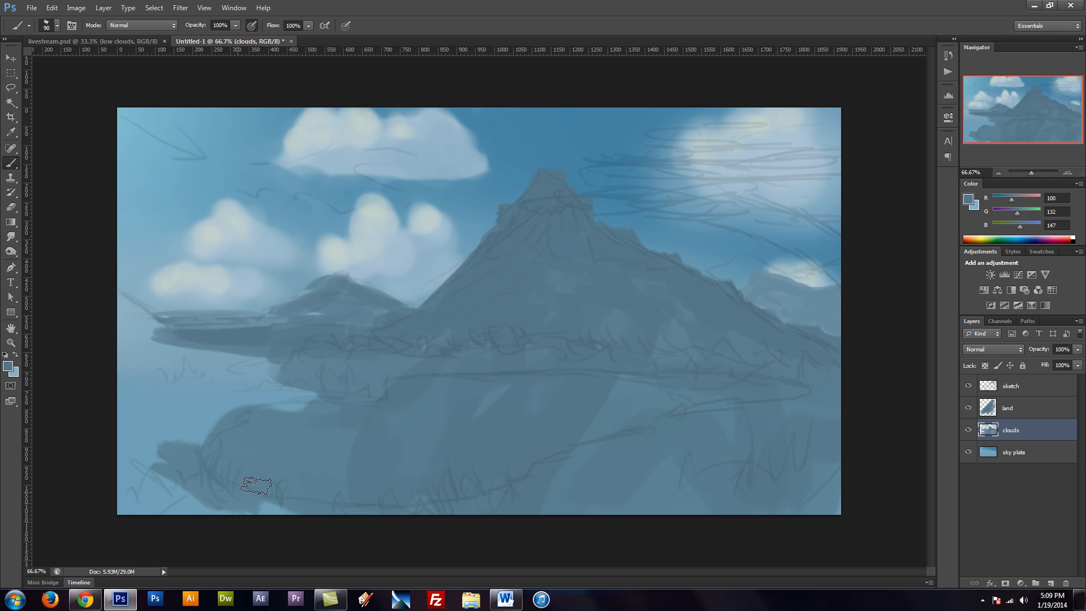
key("bracketright")
key("bracketright")
key("bracketright")
key("bracketright")
key("bracketright")
mouse_move(276, 503)
left_mouse_down()
mouse_move(225, 490)
mouse_move(201, 511)
mouse_move(127, 405)
mouse_move(272, 387)
mouse_move(253, 362)
mouse_move(304, 404)
mouse_move(195, 427)
mouse_move(160, 398)
mouse_move(249, 366)
mouse_move(128, 339)
mouse_move(111, 302)
mouse_move(157, 338)
mouse_move(130, 357)
mouse_move(164, 462)
left_mouse_up()
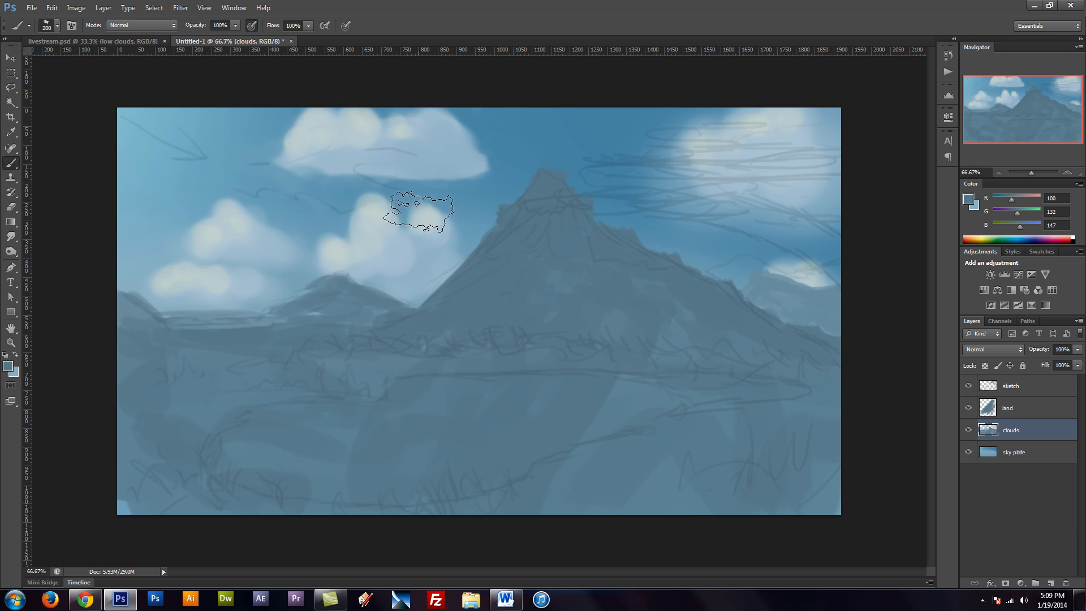
Switch to the Eraser with the textured 36 px brush preset
key("e")
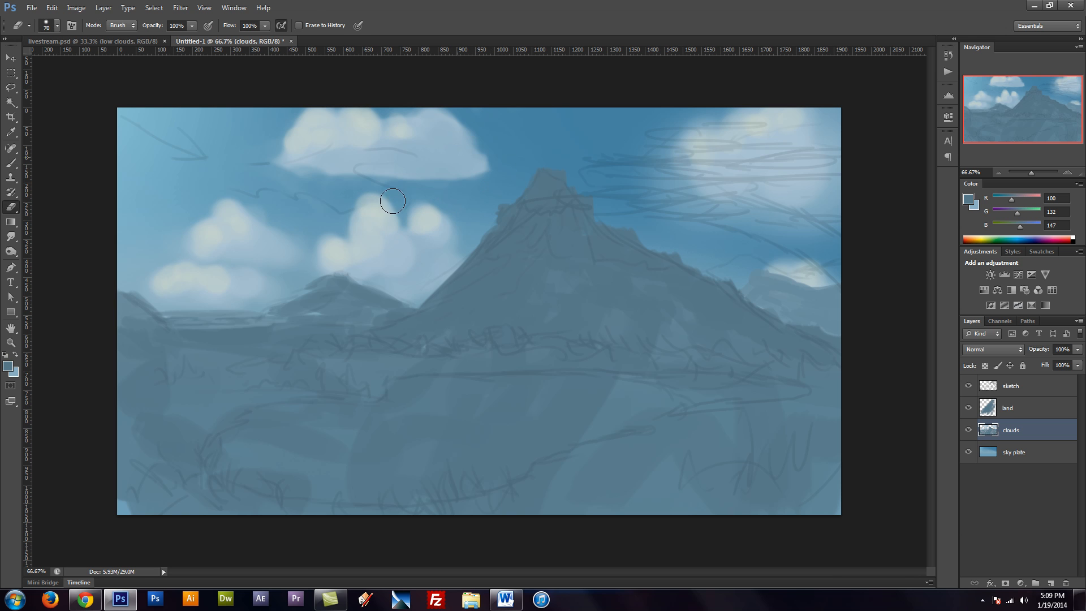
key("F5")
left_click(203, 146)
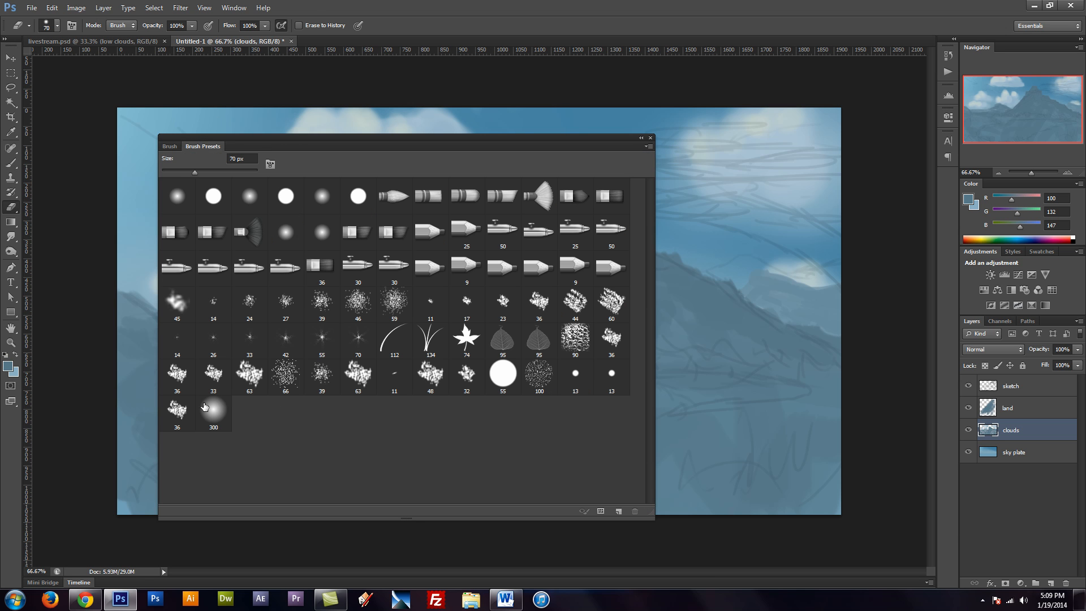
left_click(187, 413)
key("F5")
key("F5")
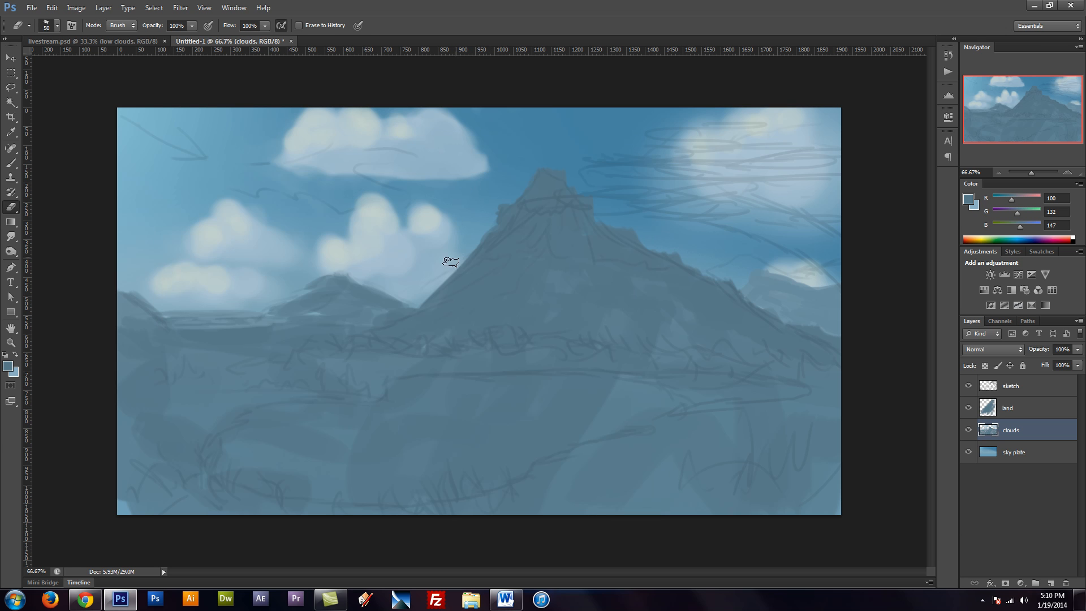
Enlarge the eraser and trim the mountain's rough peak and ridges, then undo a trial stroke at 40 px on the right cloud
key("bracketright")
key("bracketright")
mouse_move(530, 188)
left_mouse_down()
mouse_move(541, 173)
mouse_move(570, 168)
mouse_move(628, 225)
mouse_move(738, 282)
left_mouse_up()
key("bracketleft")
key("bracketleft")
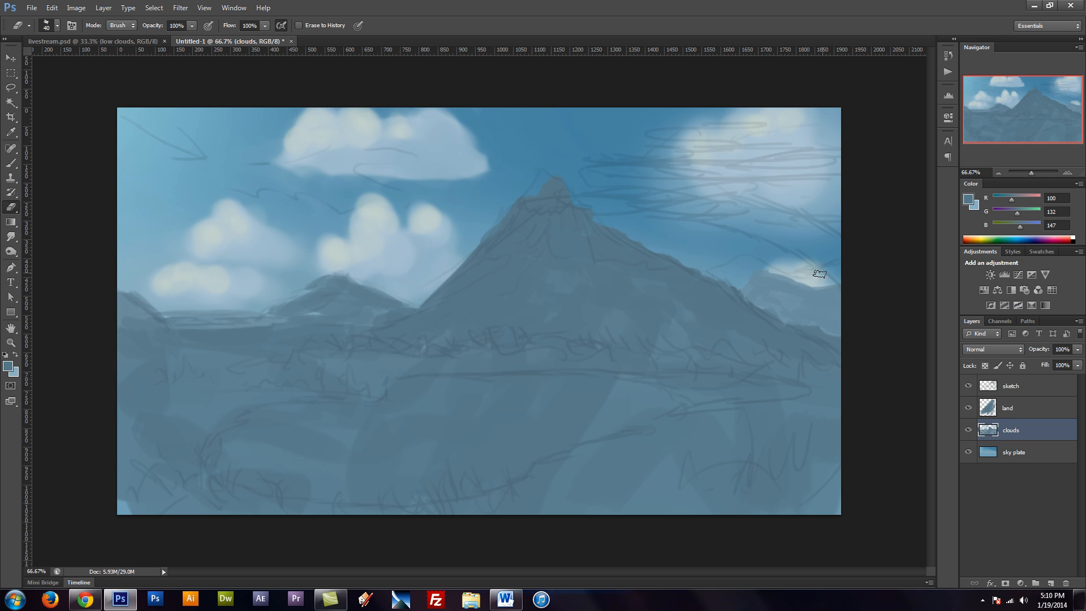
left_click_drag(820, 274, 846, 280)
key("ctrl+z")
Lasso the mountain, distant hills and all the foreground land, and remove them from the clouds layer
left_click(11, 87)
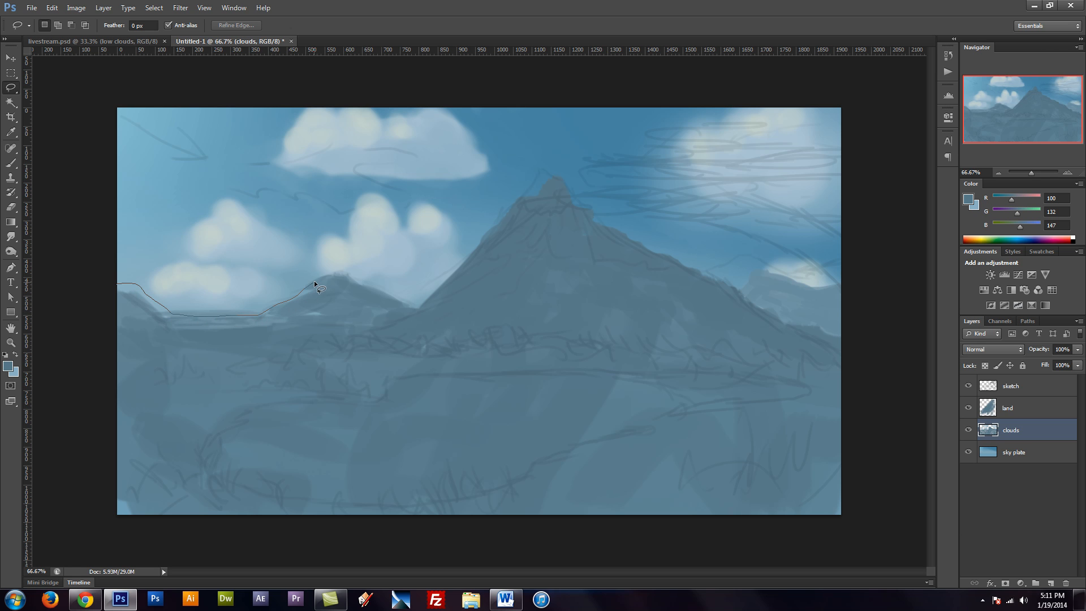
left_click_drag(374, 293, 524, 376)
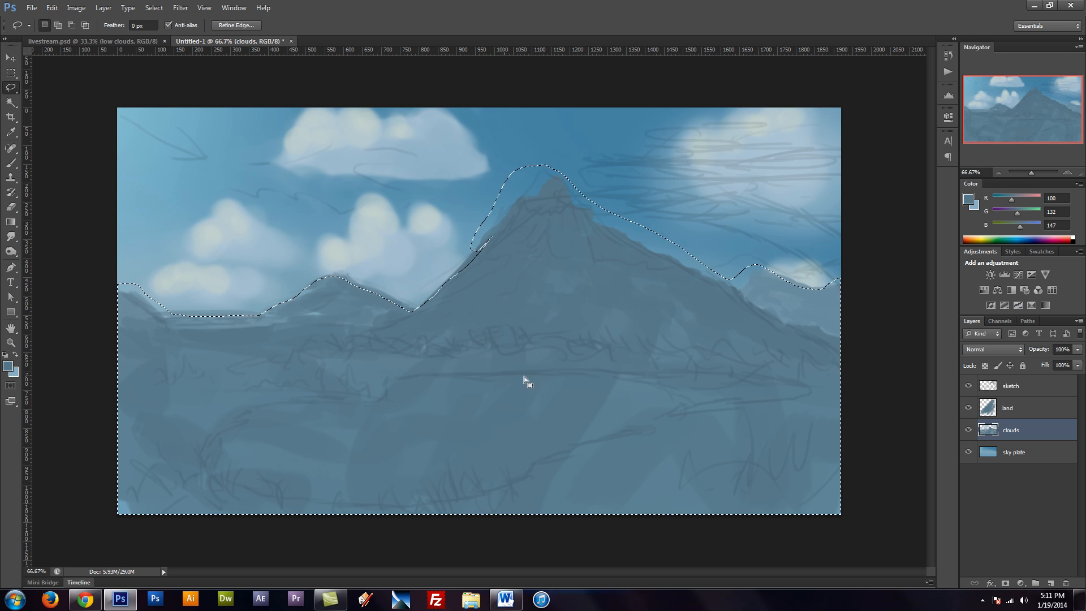
key("Delete")
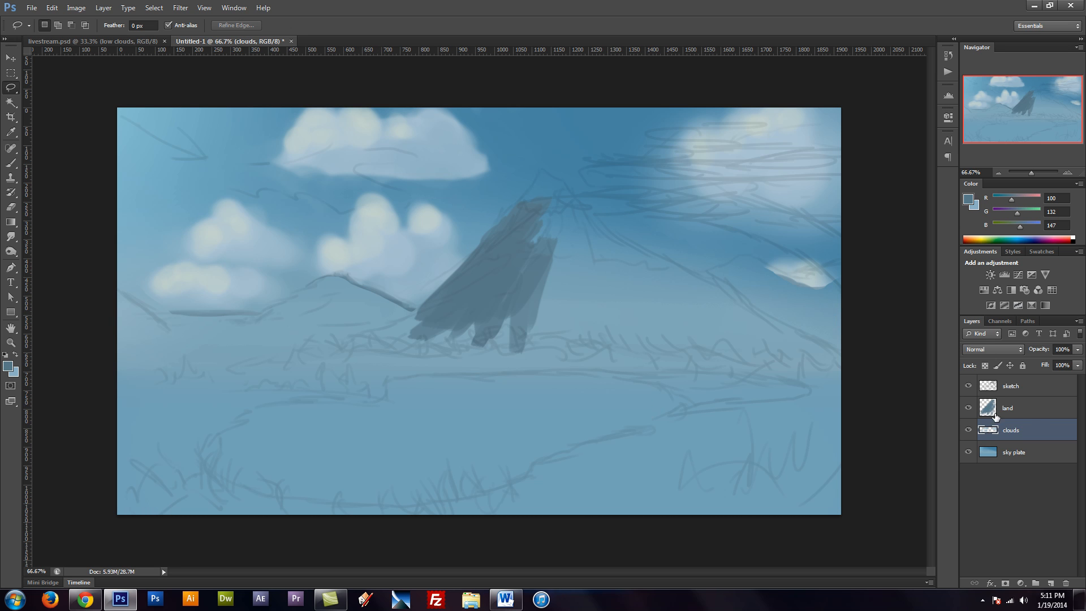
Paste the cut landscape above the land layer, align it with its original position and merge it into the land layer
left_click(1035, 412)
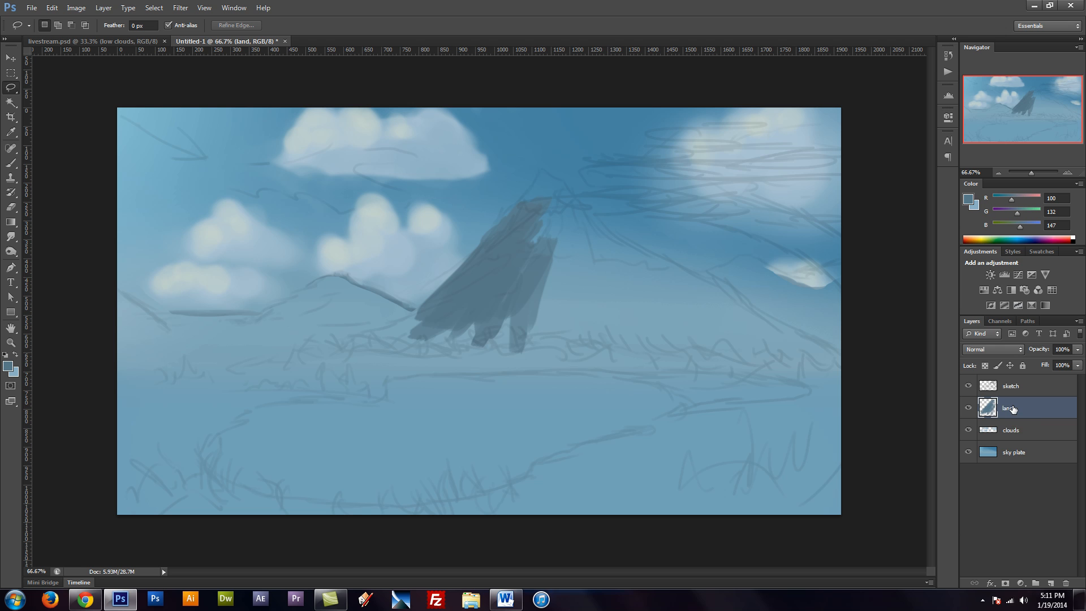
key("ctrl+v")
key("v")
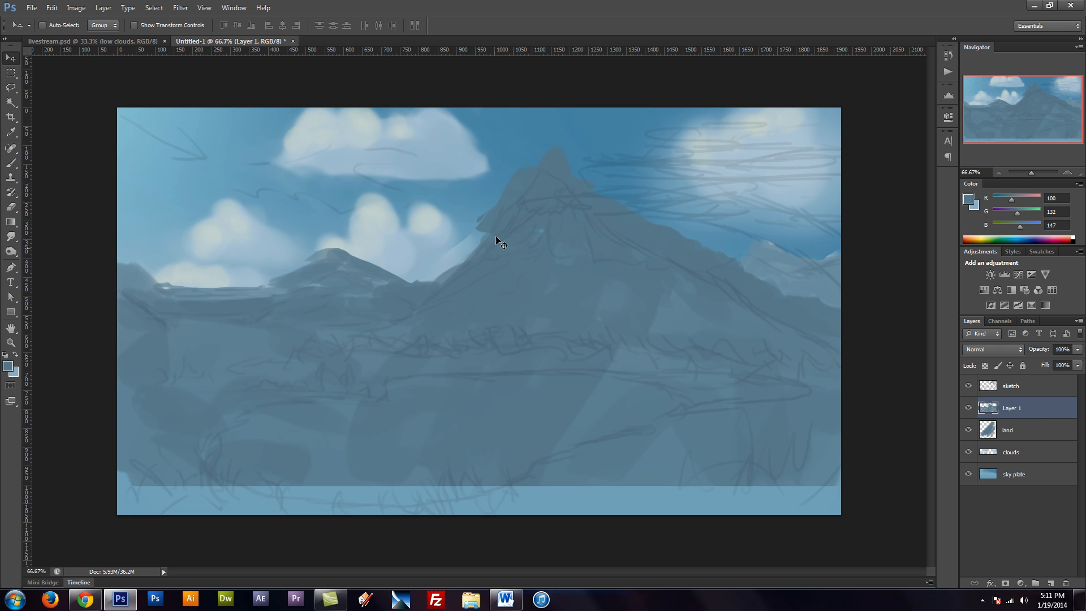
mouse_move(497, 238)
left_mouse_down()
mouse_move(563, 246)
mouse_move(571, 264)
mouse_move(568, 251)
mouse_move(598, 239)
mouse_move(575, 255)
left_mouse_up()
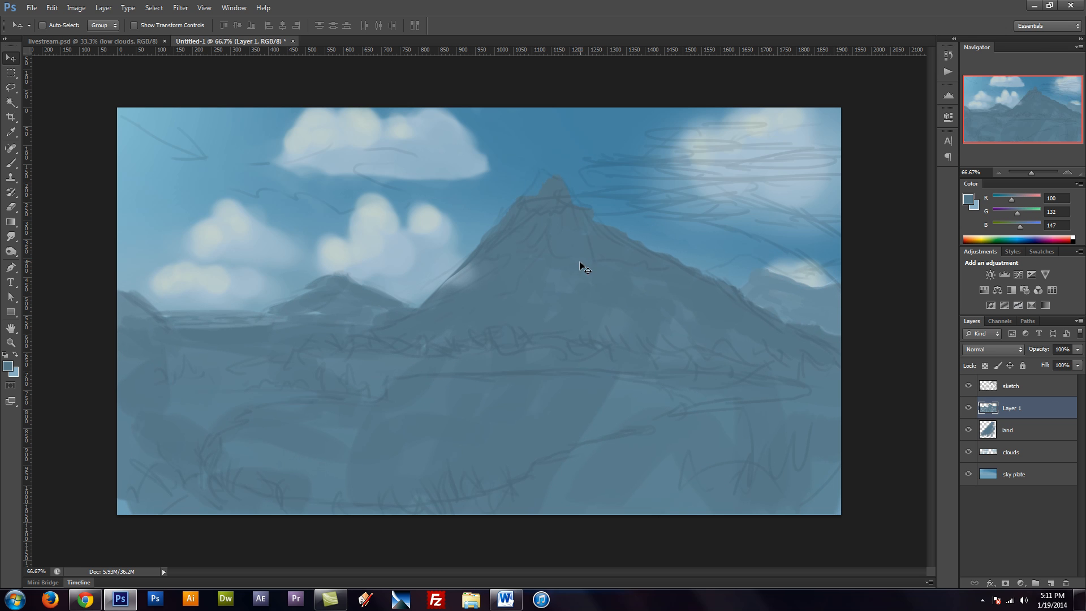
key("ctrl+e")
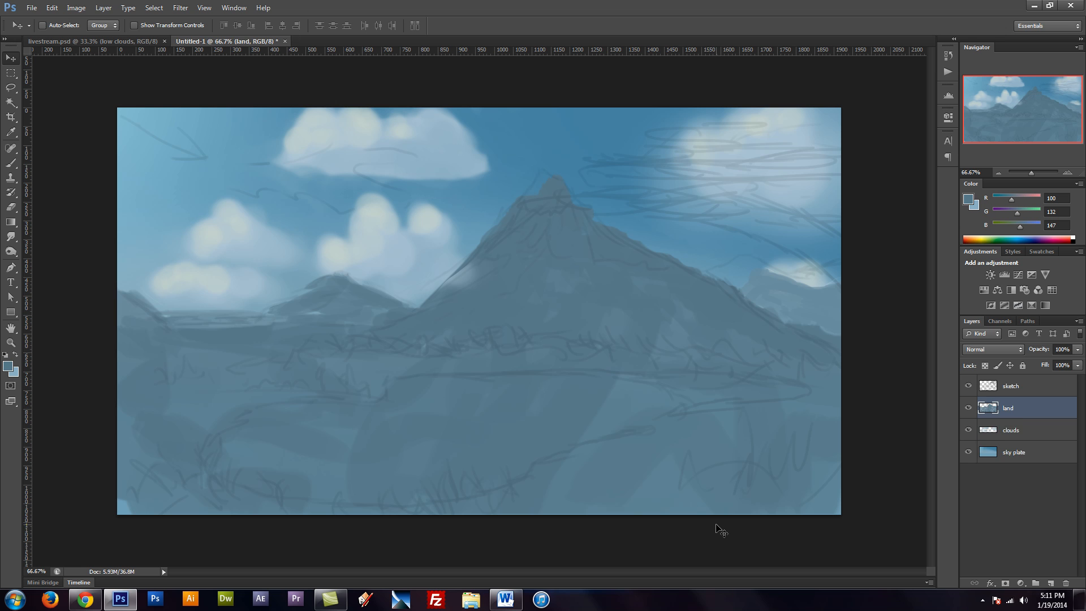
Choose the hard round 13 px brush preset, sample RGB 159, 190, 208 and touch up beside the small hill's right slope at 40 px
left_click(1012, 430)
key("e")
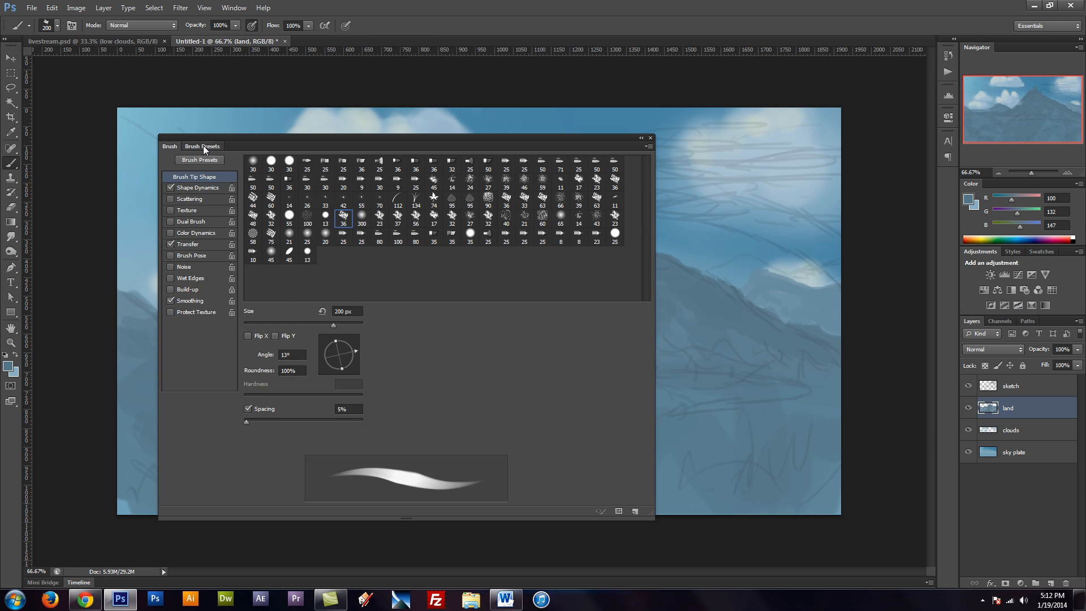
left_click(205, 147)
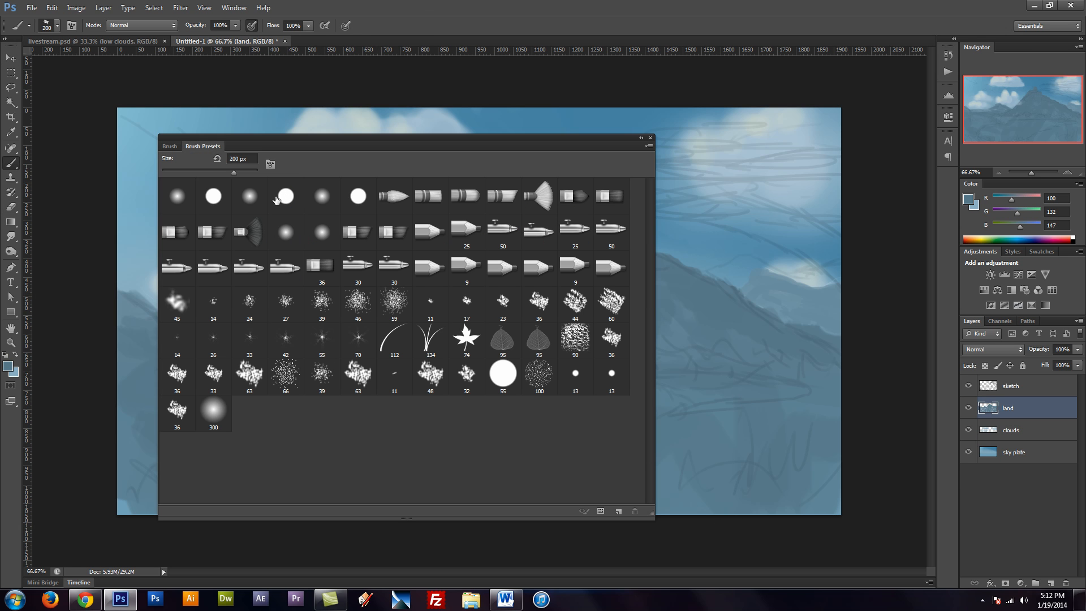
left_click(576, 375)
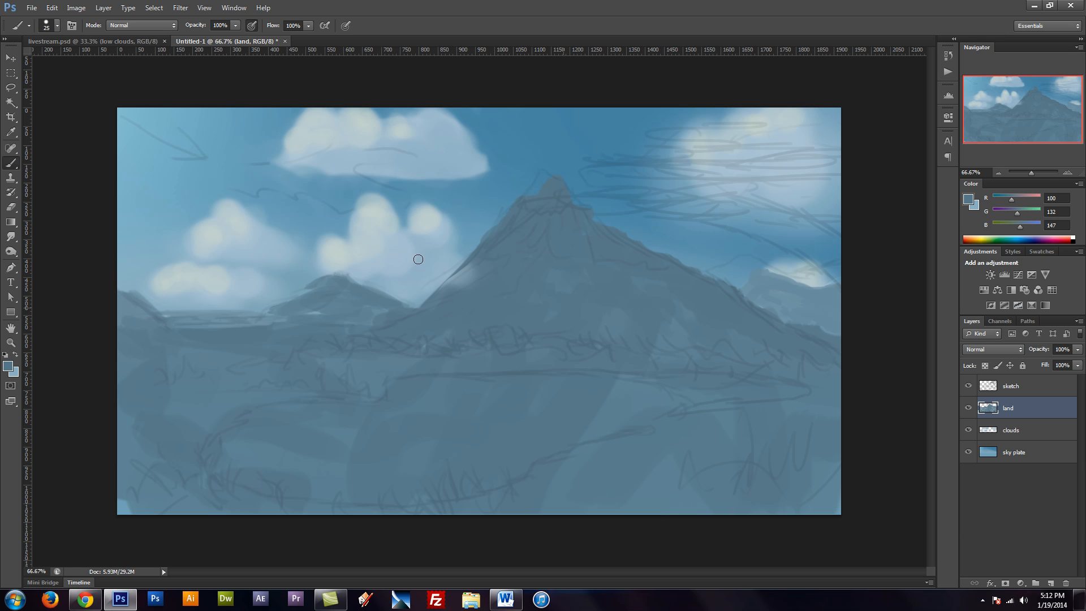
left_click(406, 288, "alt")
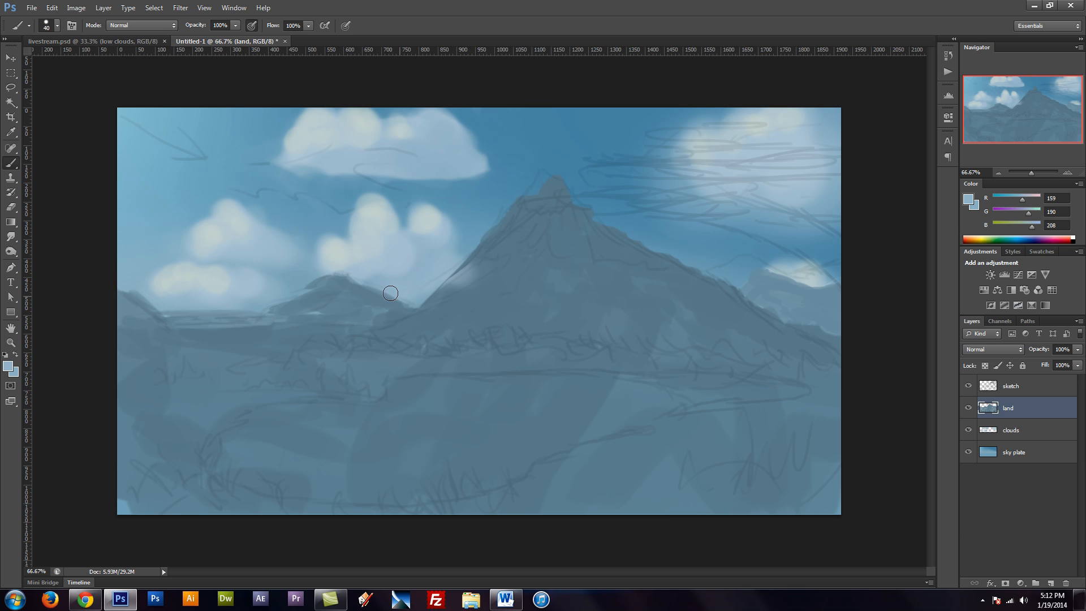
left_click_drag(391, 293, 374, 288)
On the clouds layer, sample RGB 154, 189, 204 and RGB 187, 208, 209, and touch up the low cloud behind the right hill
key("alt+bracketleft")
left_click(211, 294, "alt")
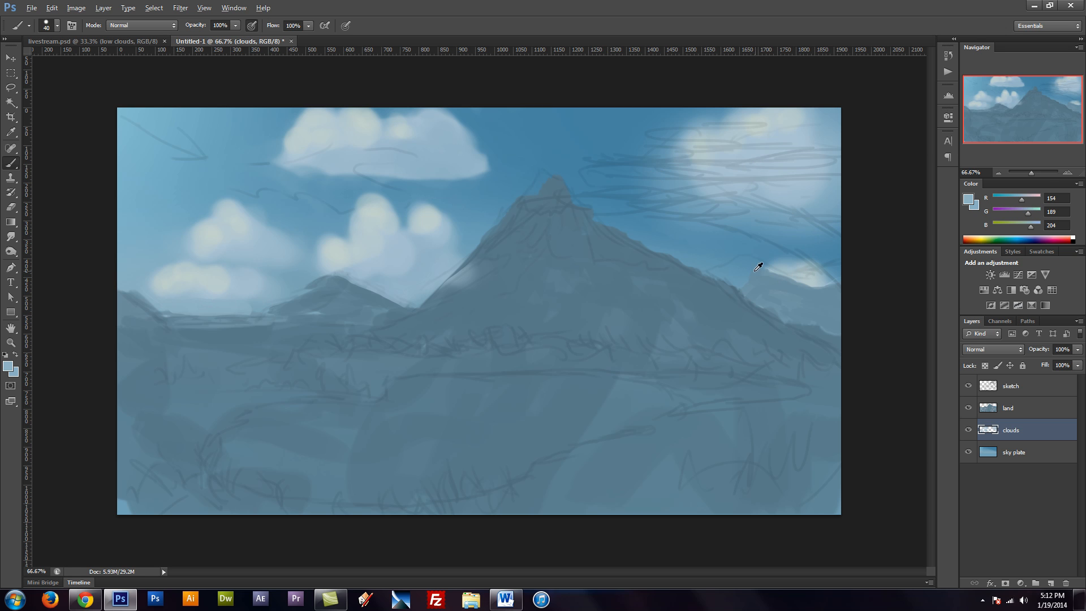
left_click(812, 275, "alt")
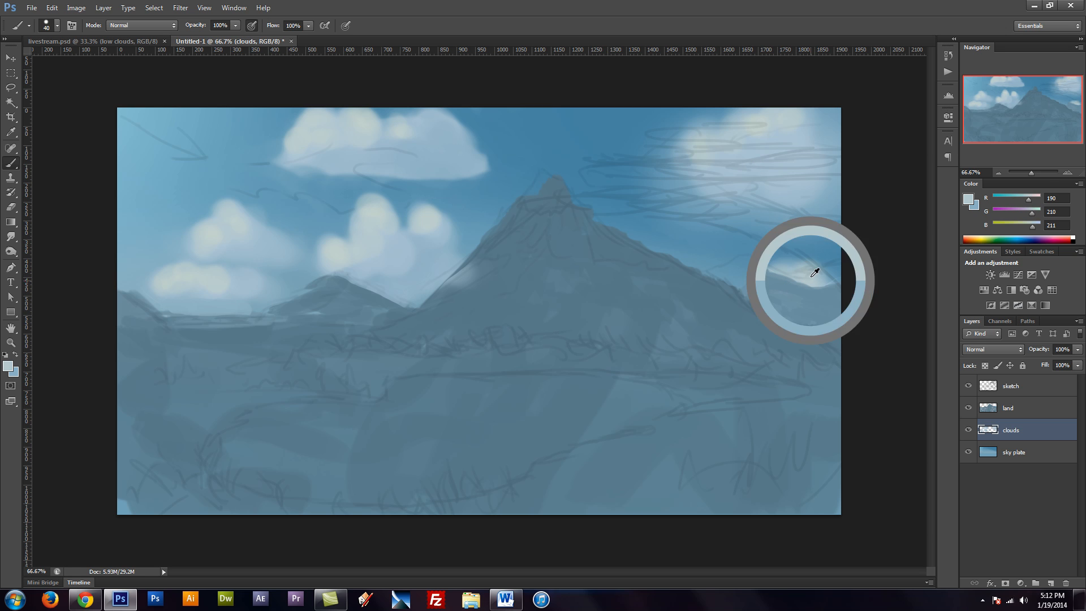
mouse_move(815, 291)
left_mouse_down()
mouse_move(792, 280)
mouse_move(825, 291)
left_mouse_up()
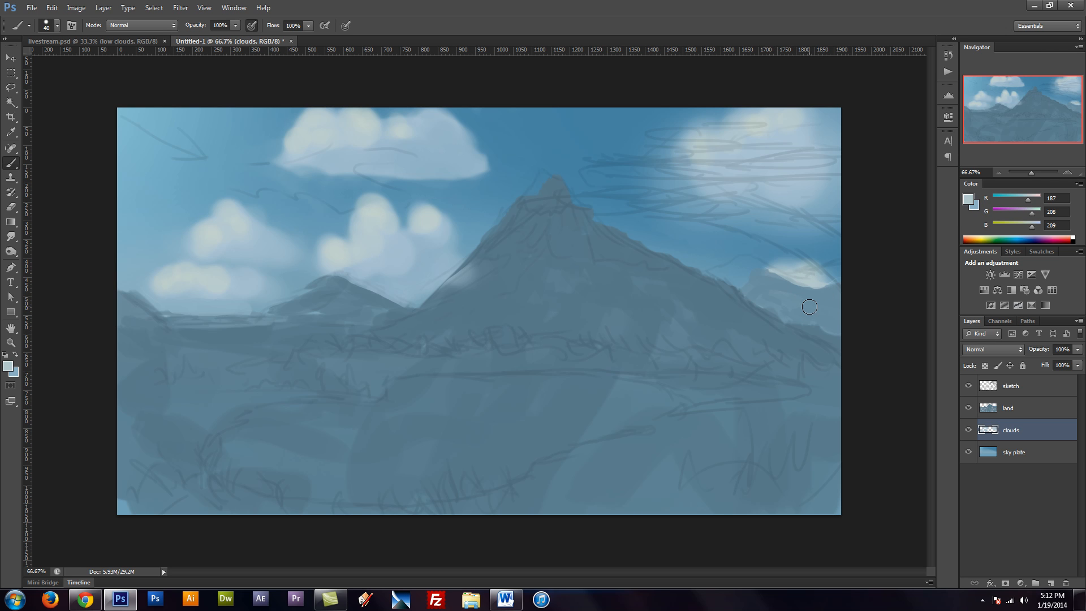
On the land layer, sample RGB 105, 136, 151 from the mountain and switch to the textured 36 px brush preset
left_click(455, 273, "alt")
left_click(1024, 409)
left_click(444, 295, "alt")
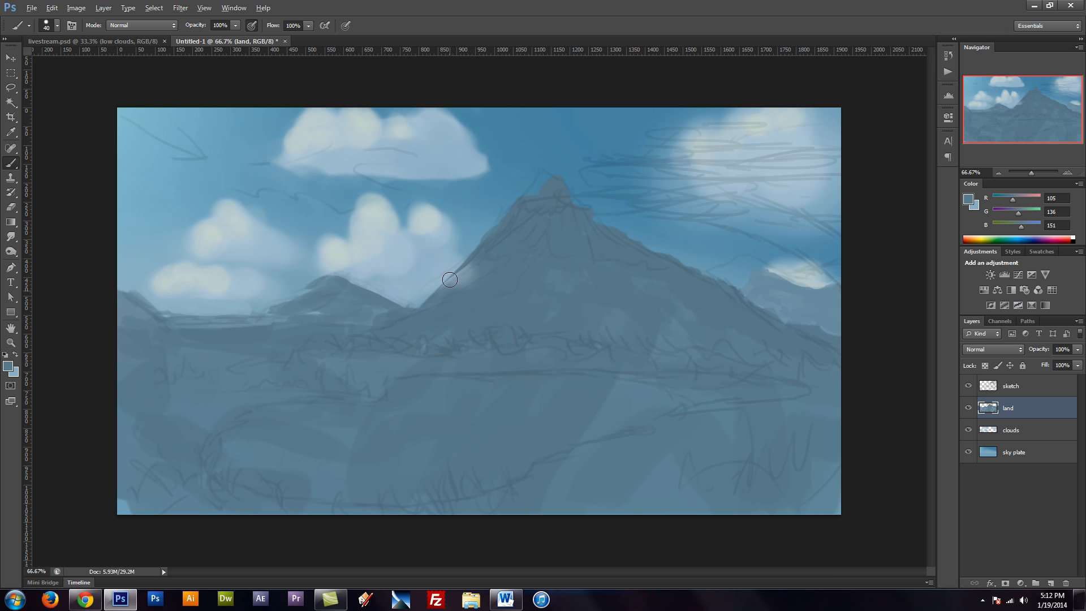
key("F5")
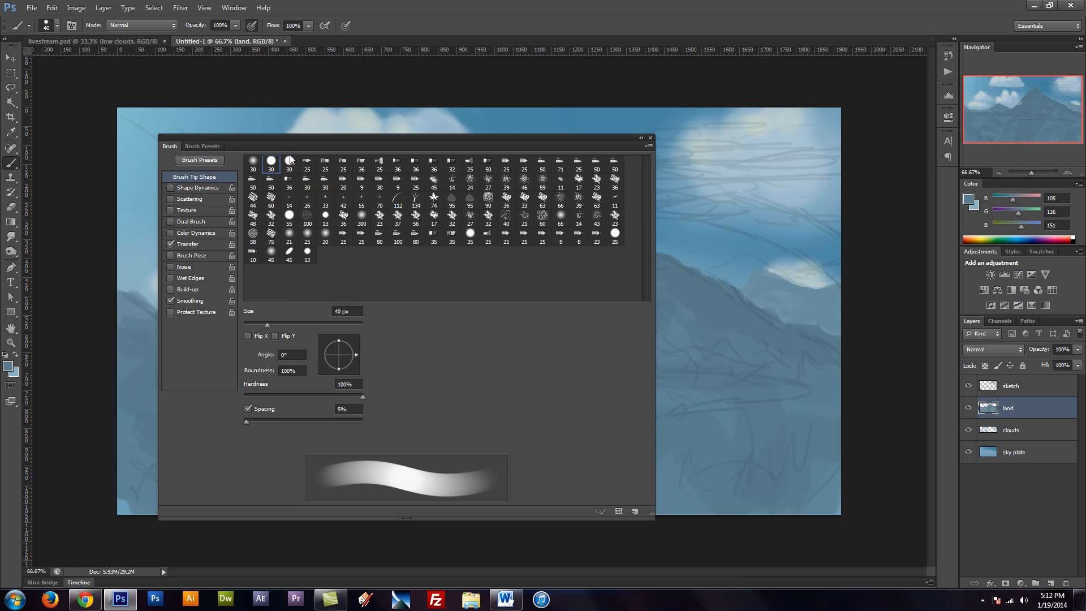
left_click(203, 146)
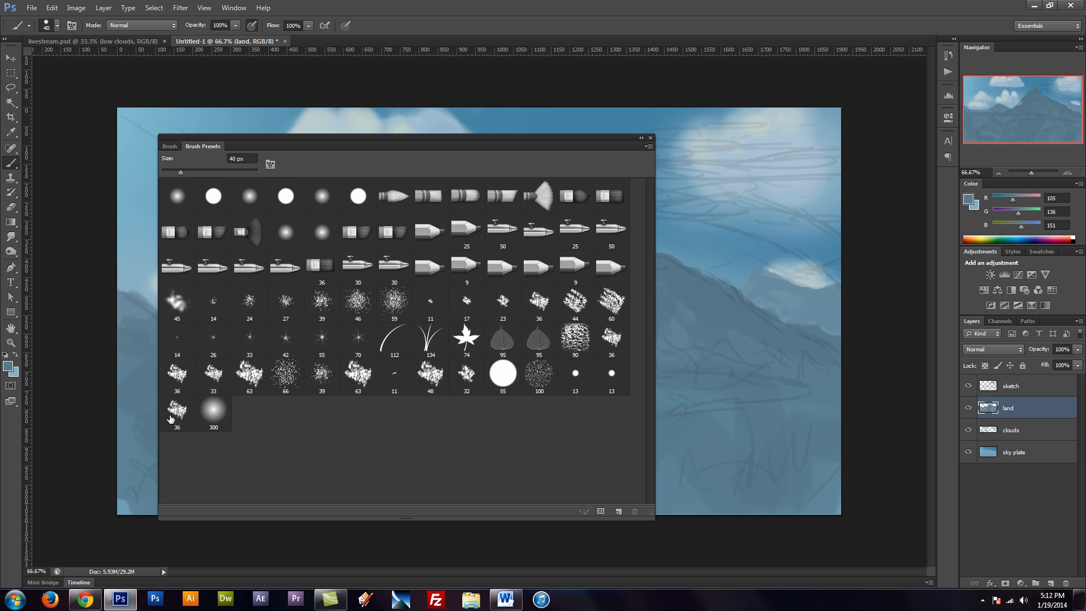
left_click(171, 418)
key("F5")
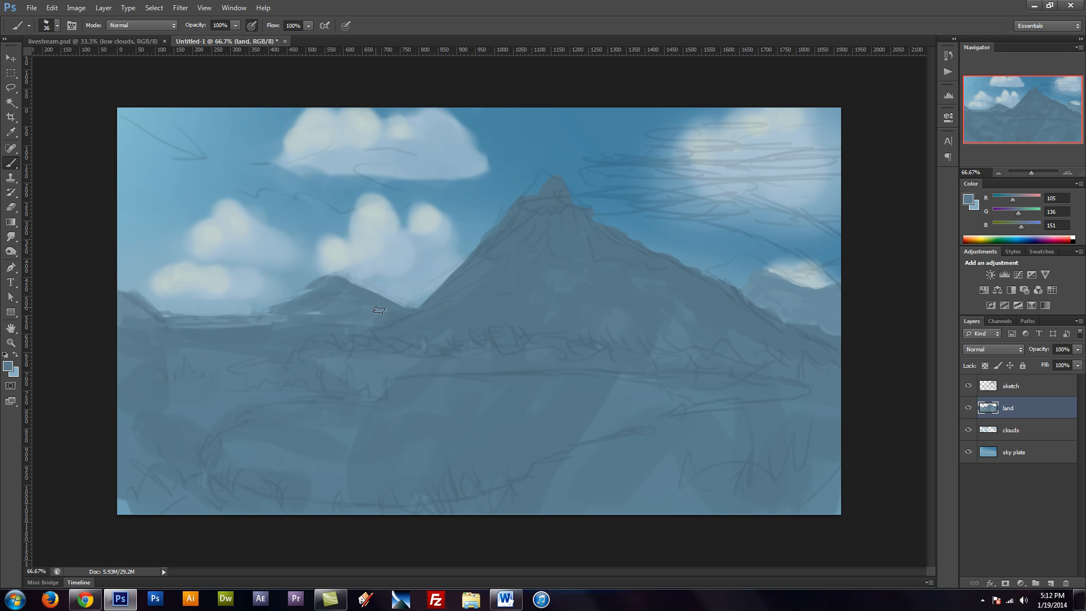
Set the foreground to RGB 97, 115, 124 and darken the mountain's left slope, peak and upper right ridge with an 80 px brush
left_click(8, 365)
left_click_drag(320, 297, 327, 313)
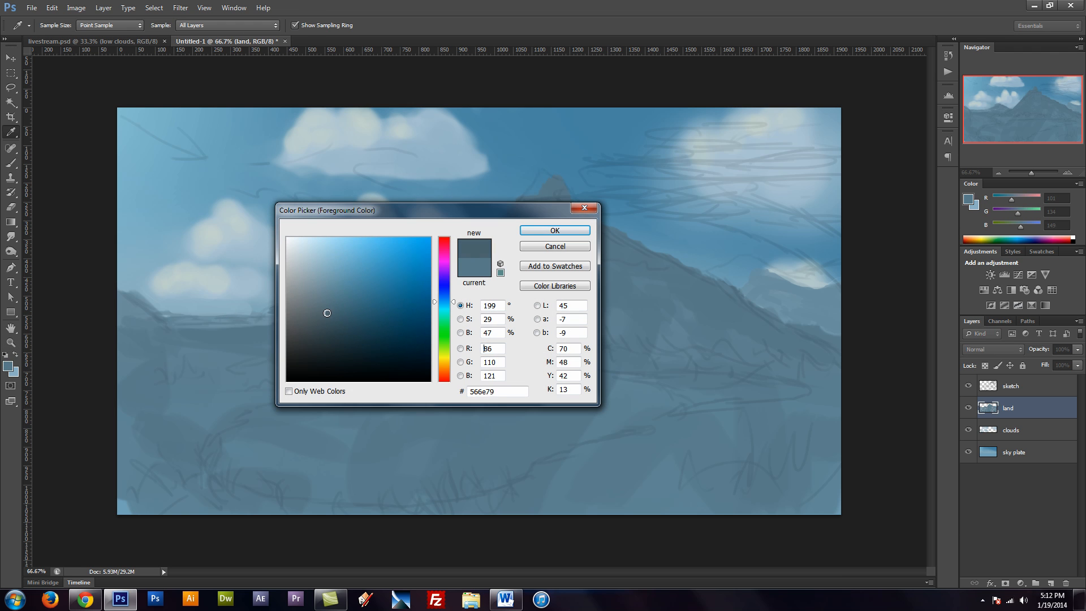
left_click(553, 230)
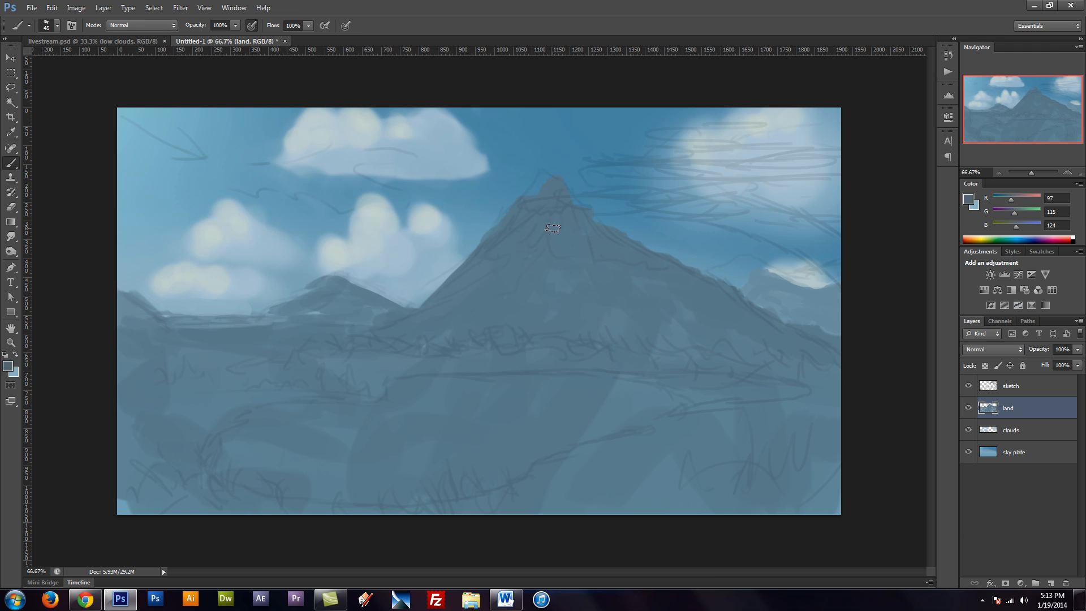
key("bracketright")
key("bracketright")
left_click_drag(527, 250, 440, 318)
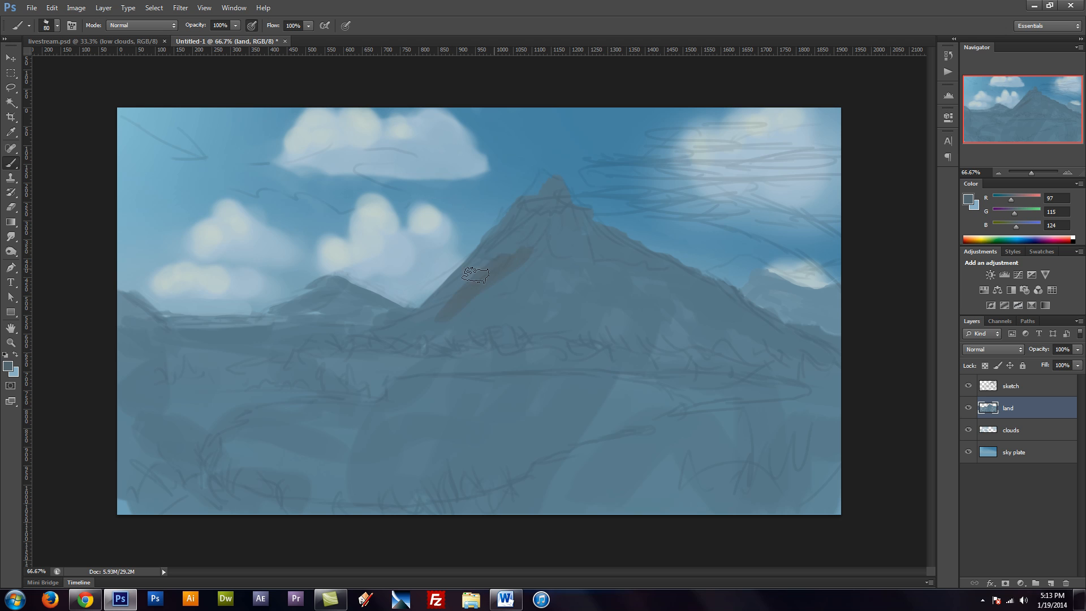
mouse_move(493, 254)
left_mouse_down()
mouse_move(552, 218)
mouse_move(507, 233)
mouse_move(532, 191)
mouse_move(551, 185)
mouse_move(543, 170)
mouse_move(632, 248)
left_mouse_up()
Hide the sketch layer, extend the dark right ridge and darken the mountain's upper face with a 125 px brush
left_click(969, 387)
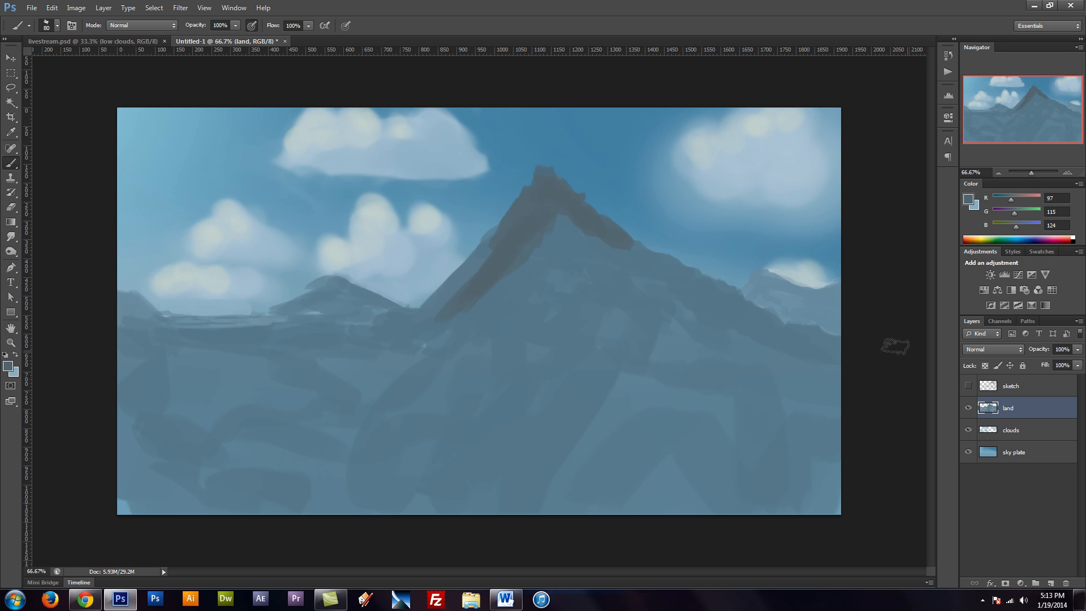
mouse_move(634, 259)
left_mouse_down()
mouse_move(648, 256)
mouse_move(712, 306)
left_mouse_up()
key("bracketright")
key("bracketright")
key("bracketright")
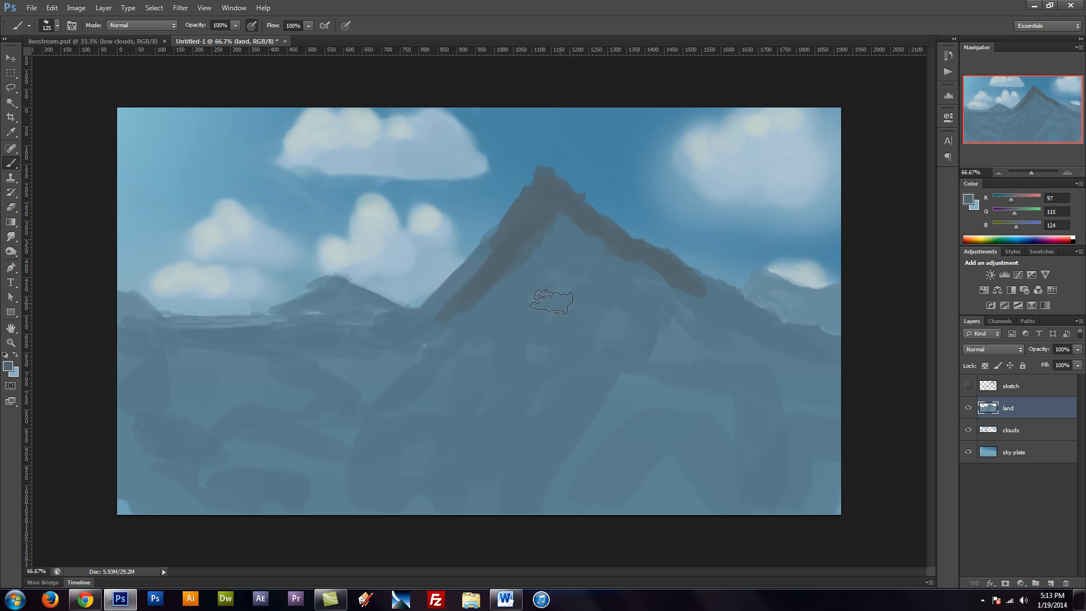
mouse_move(557, 265)
left_mouse_down()
mouse_move(560, 223)
mouse_move(585, 251)
left_mouse_up()
mouse_move(575, 290)
left_mouse_down()
mouse_move(548, 283)
mouse_move(532, 247)
left_mouse_up()
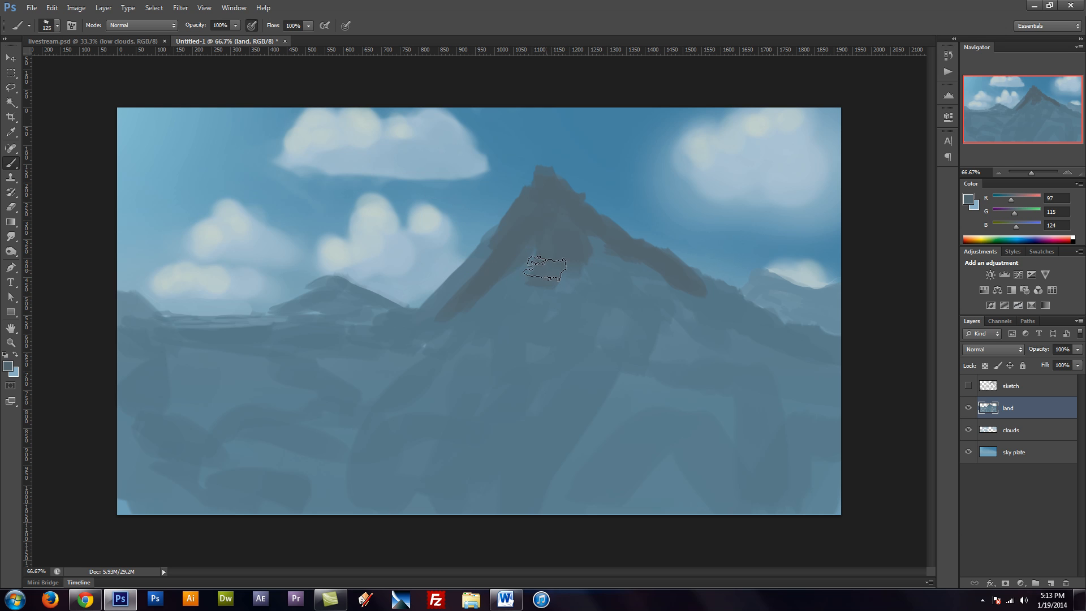
mouse_move(533, 249)
left_mouse_down()
mouse_move(394, 334)
mouse_move(487, 273)
mouse_move(503, 246)
mouse_move(498, 306)
mouse_move(581, 320)
mouse_move(639, 275)
left_mouse_up()
Reduce the brush to 100 px and build the mountain's peak up slightly higher
key("bracketleft")
key("bracketleft")
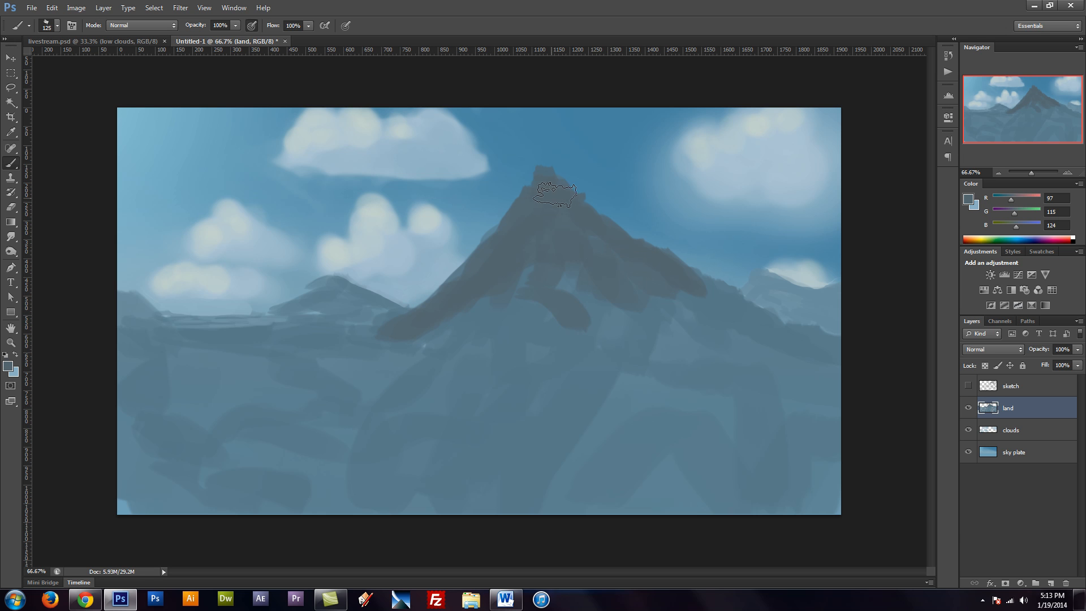
mouse_move(541, 167)
left_mouse_down()
mouse_move(551, 155)
mouse_move(570, 197)
left_mouse_up()
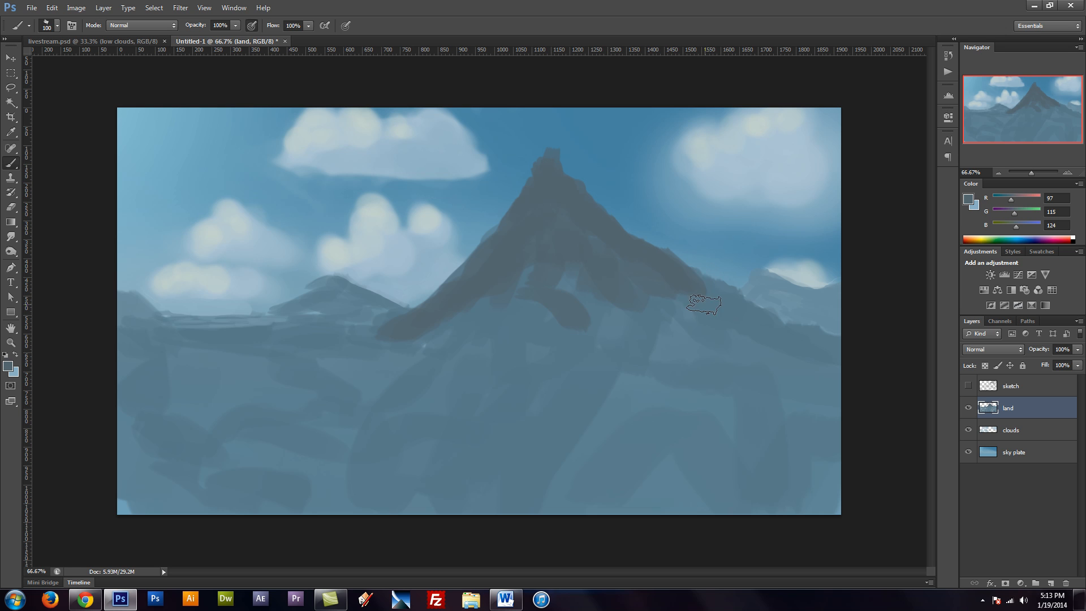
Enlarge the brush to 150 px and darken the mountain's lower right slope down to the canvas edge
key("bracketright")
key("bracketright")
key("bracketright")
key("bracketright")
key("bracketright")
mouse_move(684, 271)
left_mouse_down()
mouse_move(780, 344)
mouse_move(771, 322)
mouse_move(800, 332)
mouse_move(829, 364)
mouse_move(802, 351)
mouse_move(910, 392)
left_mouse_up()
Compare the slope with the sketch layer, then darken the mountain's base and fill its remaining lower face with a 200 px brush
left_click(969, 386)
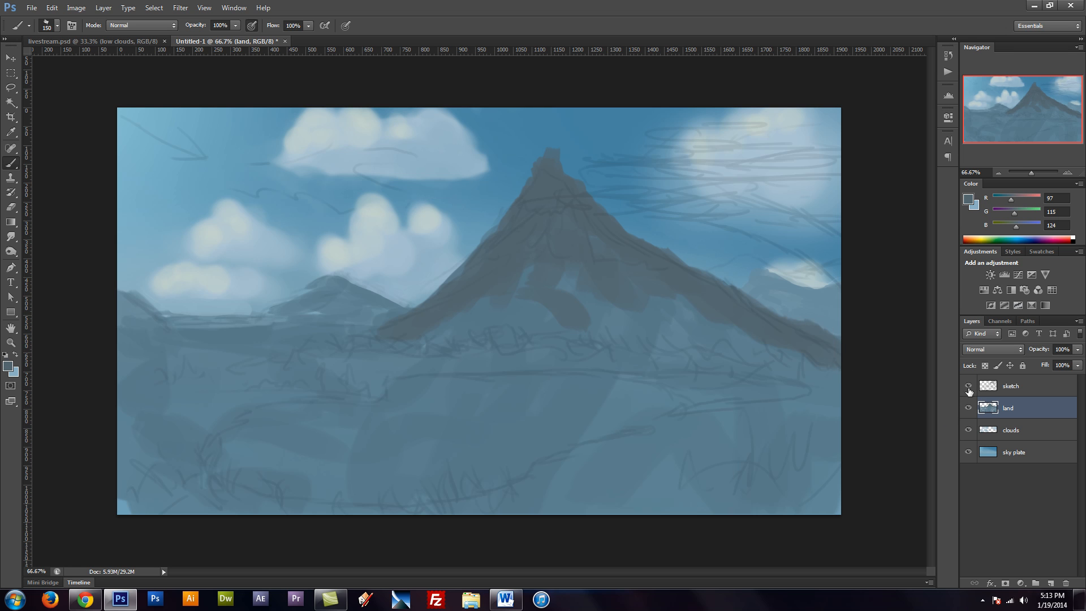
left_click(969, 386)
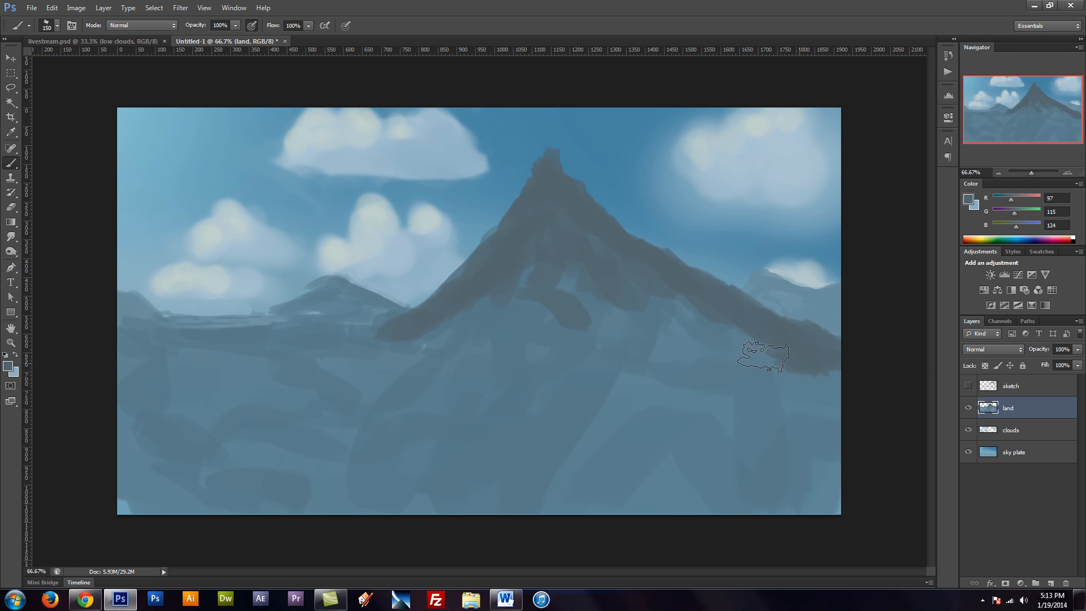
mouse_move(749, 358)
left_mouse_down()
mouse_move(686, 356)
mouse_move(696, 369)
left_mouse_up()
left_click_drag(603, 370, 593, 367)
key("bracketright")
key("bracketright")
key("bracketright")
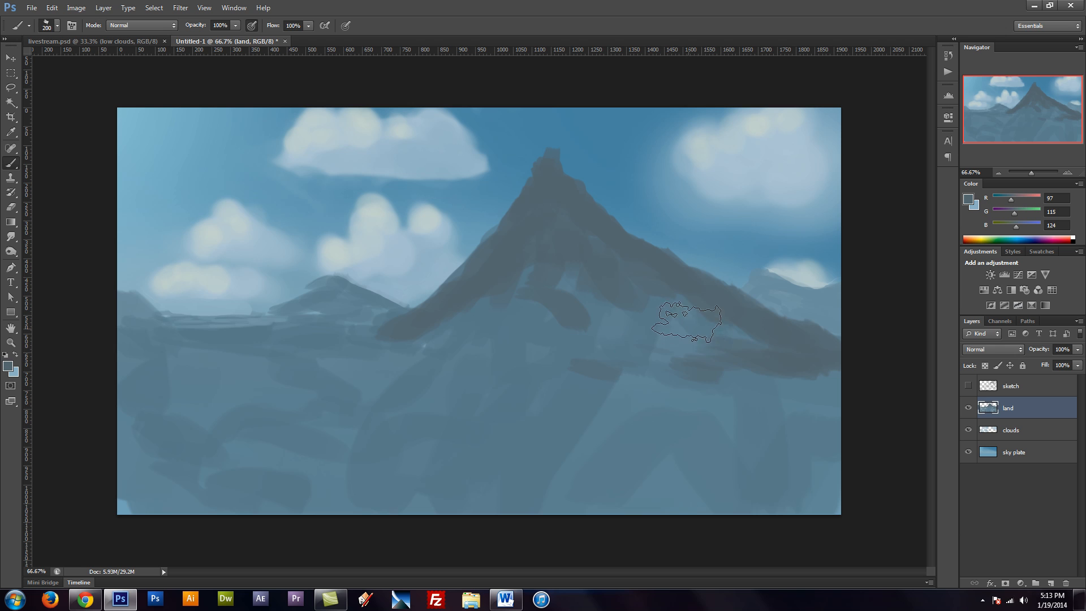
mouse_move(702, 334)
left_mouse_down()
mouse_move(673, 334)
mouse_move(765, 360)
mouse_move(617, 355)
mouse_move(658, 360)
mouse_move(544, 326)
mouse_move(515, 304)
mouse_move(553, 274)
mouse_move(693, 324)
mouse_move(578, 262)
mouse_move(456, 338)
mouse_move(488, 309)
mouse_move(544, 356)
mouse_move(450, 354)
mouse_move(519, 353)
left_mouse_up()
Reduce the brush to 80 px and set the foreground colour to the darker grey 565e62, starting from the mountain's tone
key("bracketleft")
key("bracketleft")
key("bracketleft")
key("bracketleft")
key("bracketleft")
key("bracketleft")
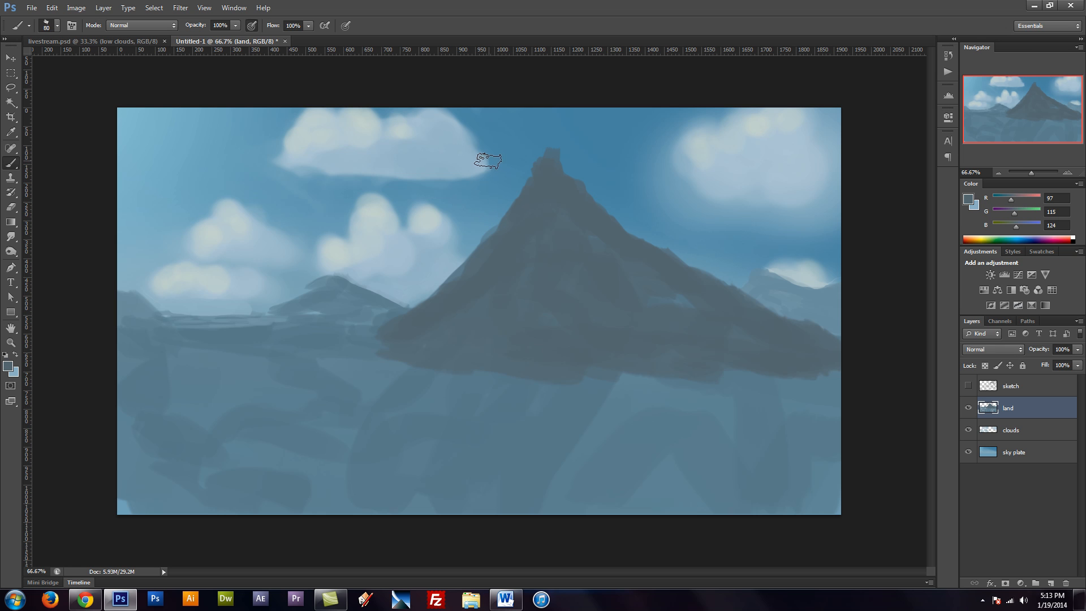
left_click(551, 339, "alt")
left_click(7, 366)
left_click_drag(317, 316, 312, 321)
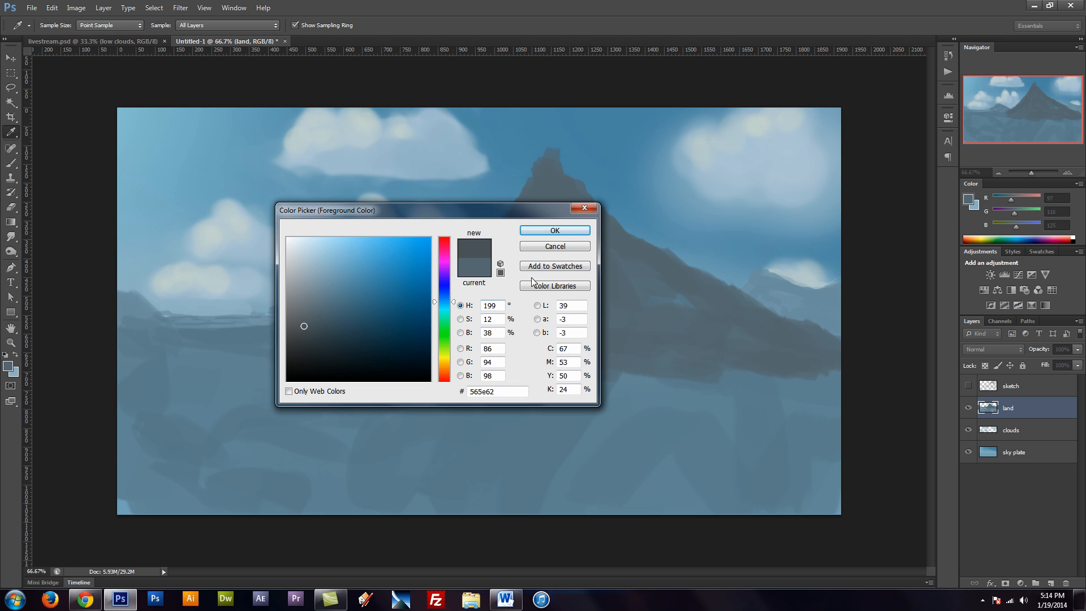
left_click(554, 231)
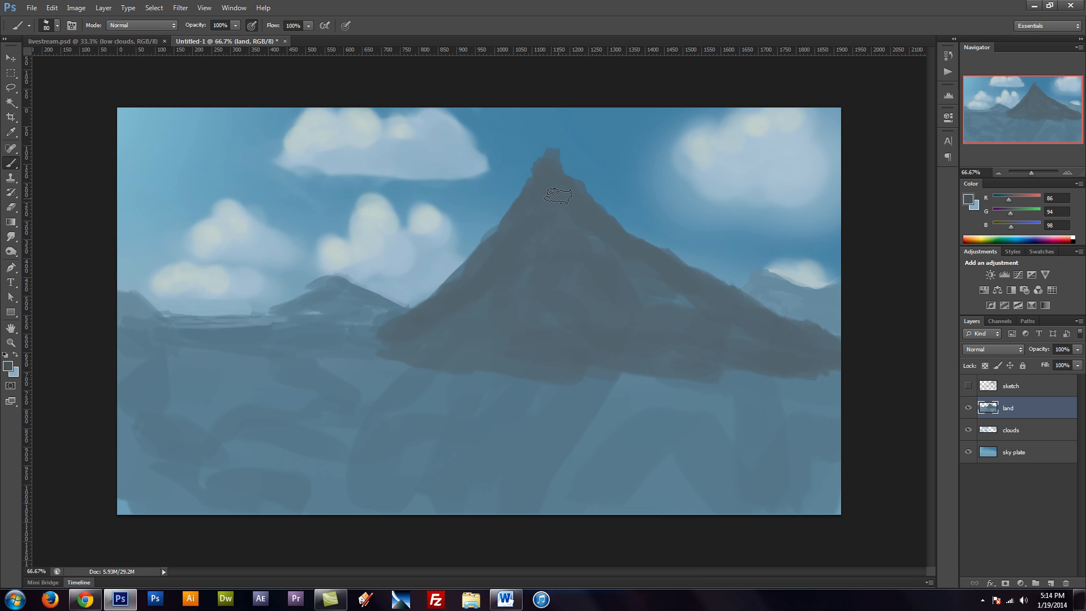
Shade the mountain's right side from the peak down the right slope with dark strokes, using a 125 px brush
left_click_drag(570, 224, 564, 196)
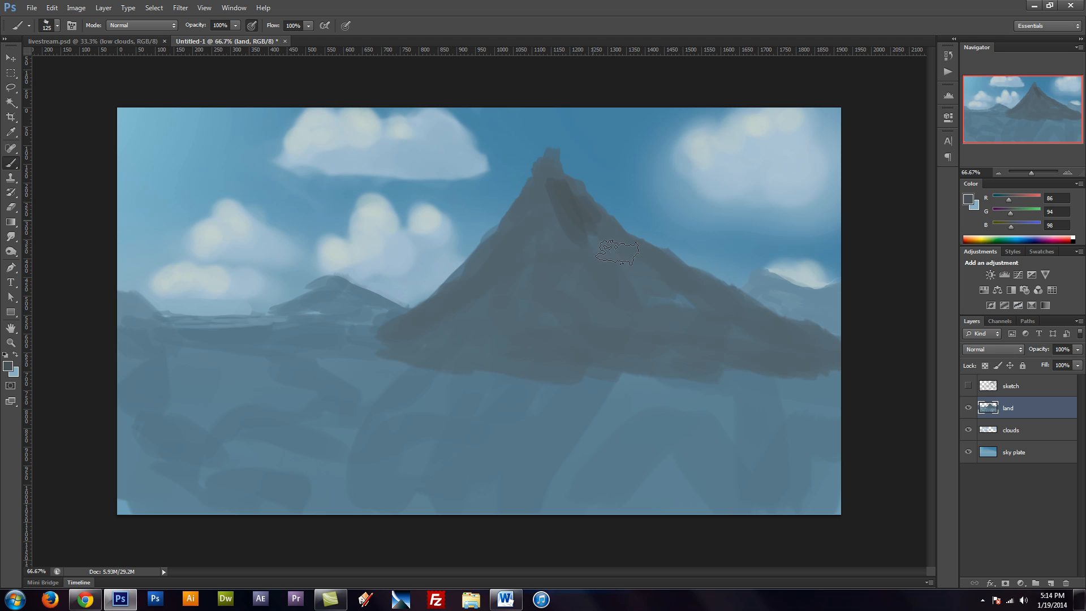
mouse_move(618, 253)
left_mouse_down()
mouse_move(615, 287)
mouse_move(594, 306)
mouse_move(559, 245)
left_mouse_up()
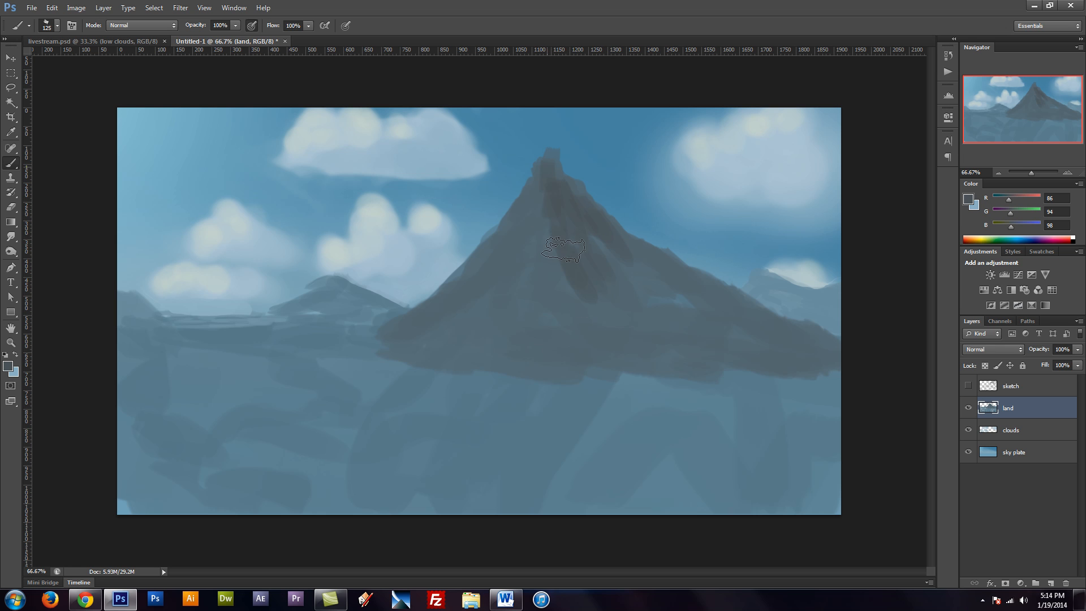
mouse_move(548, 168)
left_mouse_down()
mouse_move(591, 290)
mouse_move(672, 305)
left_mouse_up()
mouse_move(604, 274)
left_mouse_down()
mouse_move(617, 309)
mouse_move(584, 316)
left_mouse_up()
mouse_move(606, 297)
left_mouse_down()
mouse_move(619, 332)
mouse_move(639, 330)
left_mouse_up()
left_click_drag(667, 291, 733, 341)
mouse_move(713, 306)
left_mouse_down()
mouse_move(628, 252)
mouse_move(838, 349)
mouse_move(814, 331)
mouse_move(746, 335)
mouse_move(805, 370)
left_mouse_up()
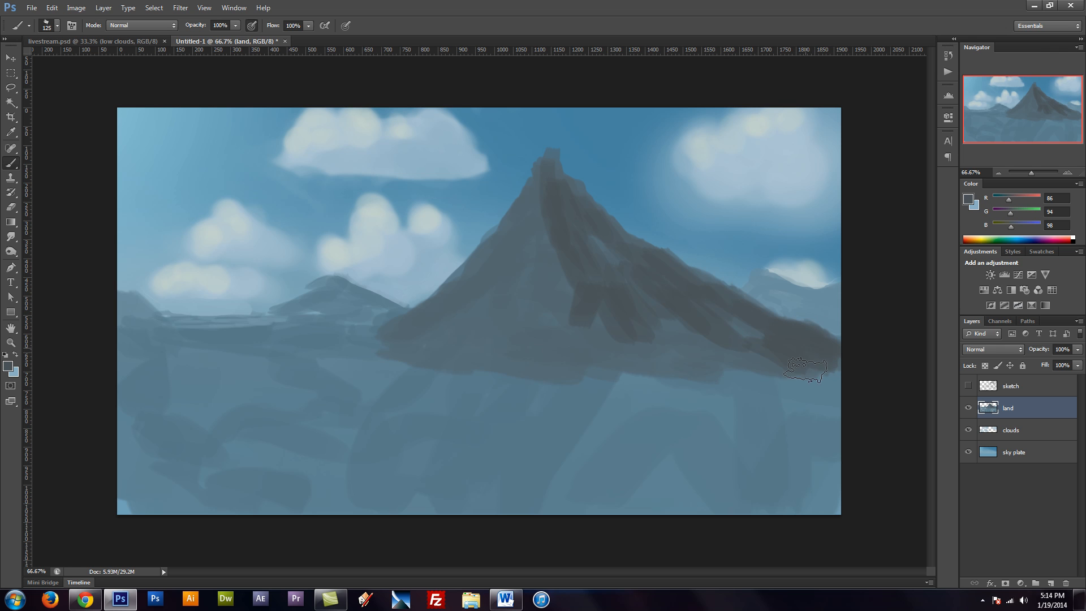
Extend the dark shading over the mountain's lower right face and along its base towards the left
left_click_drag(703, 343, 762, 363)
left_click_drag(669, 327, 705, 376)
mouse_move(652, 351)
left_mouse_down()
mouse_move(608, 348)
mouse_move(666, 368)
left_mouse_up()
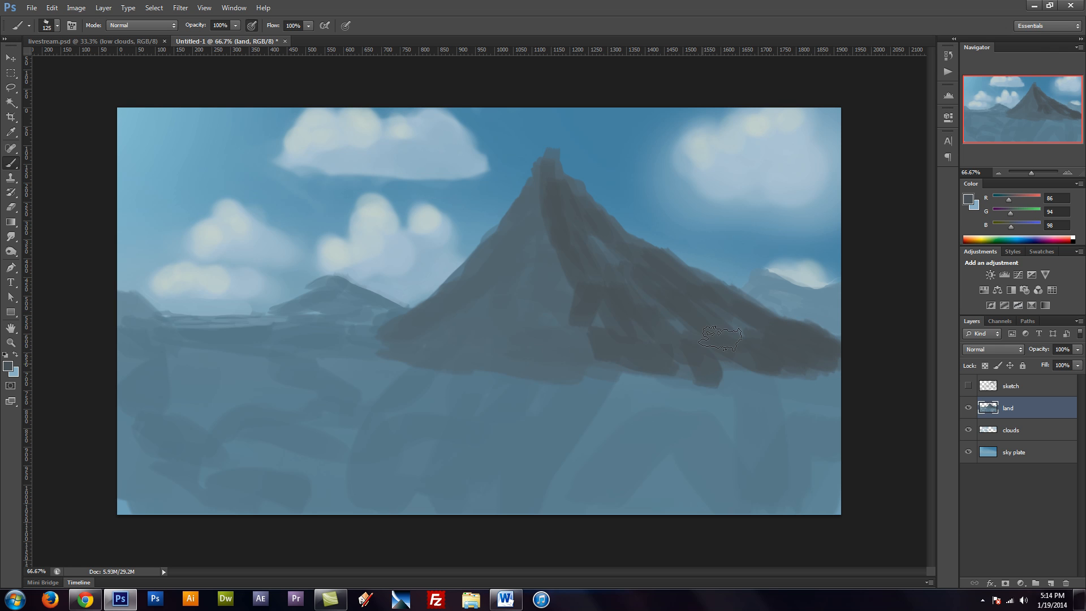
left_click_drag(571, 308, 576, 354)
left_click_drag(559, 347, 544, 359)
left_click(541, 268)
left_click_drag(540, 303, 531, 324)
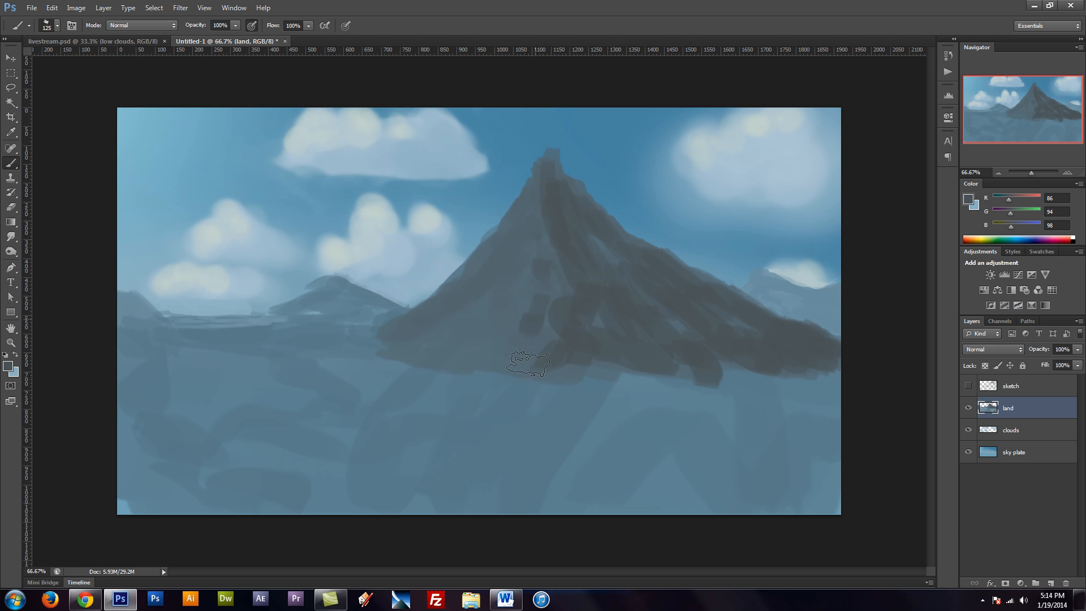
mouse_move(527, 364)
left_mouse_down()
mouse_move(508, 331)
mouse_move(449, 345)
mouse_move(470, 368)
left_mouse_up()
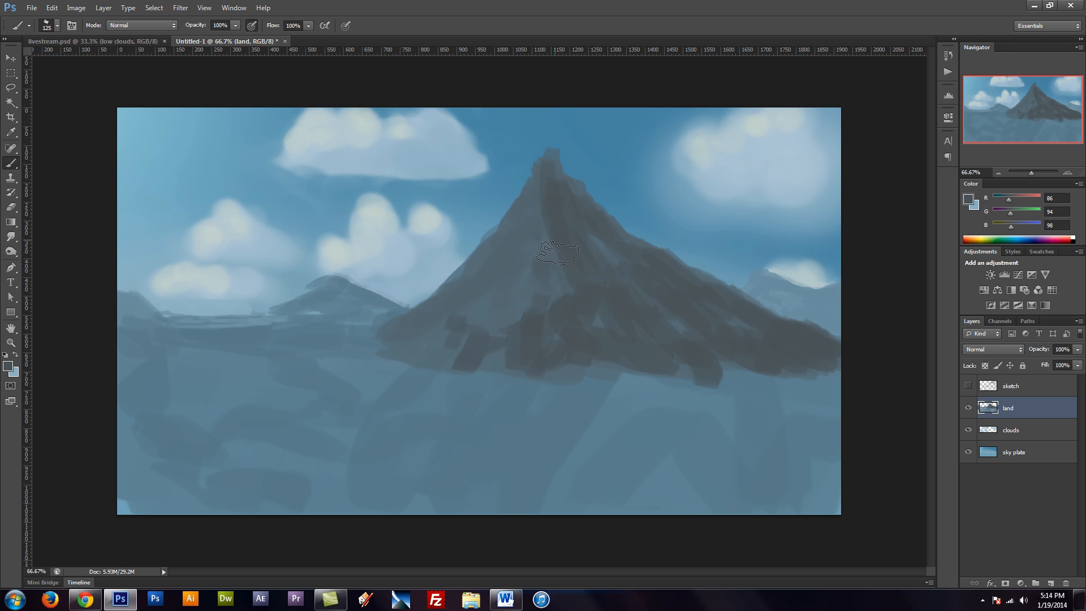
mouse_move(558, 254)
left_mouse_down()
mouse_move(621, 307)
mouse_move(560, 285)
mouse_move(539, 242)
mouse_move(592, 319)
mouse_move(558, 231)
mouse_move(593, 327)
mouse_move(582, 339)
mouse_move(593, 373)
left_mouse_up()
Sample the lighter grey of the mountain's face, soften the shadow at its base and widen the left slope with a long, rugged foot
left_click(528, 225, "alt")
mouse_move(561, 323)
left_mouse_down()
mouse_move(578, 377)
mouse_move(484, 360)
left_mouse_up()
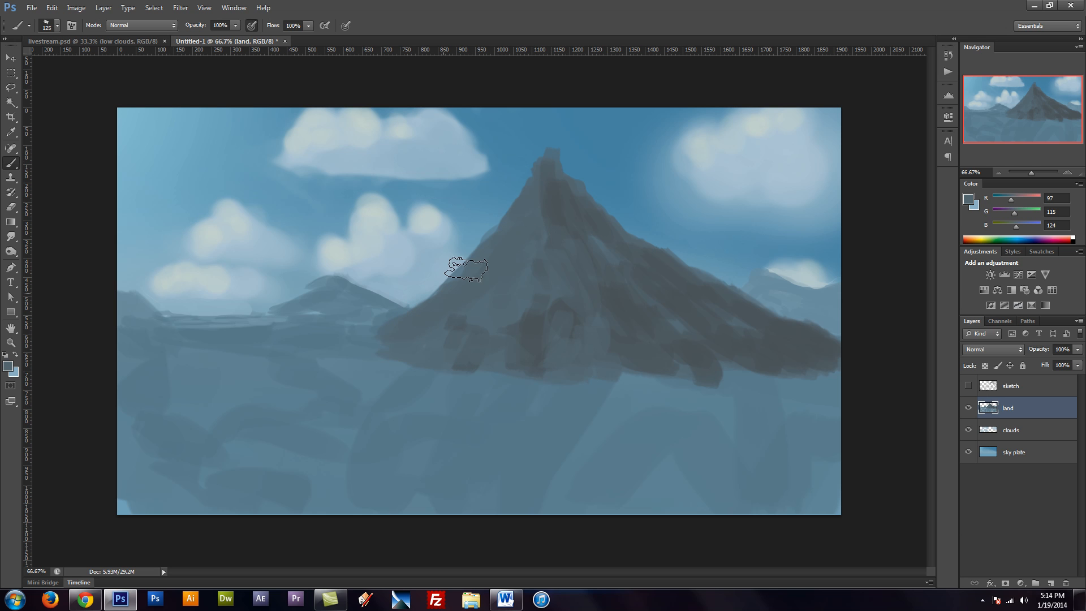
mouse_move(523, 231)
left_mouse_down()
mouse_move(500, 246)
mouse_move(476, 247)
mouse_move(467, 284)
mouse_move(448, 282)
mouse_move(371, 333)
mouse_move(392, 325)
left_mouse_up()
left_click_drag(478, 257, 457, 271)
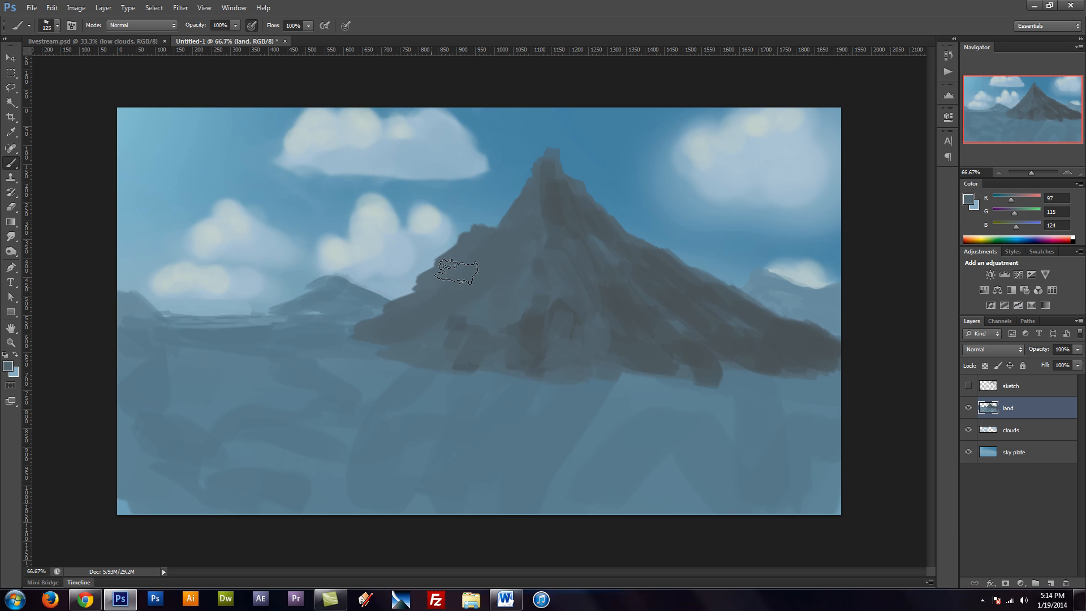
mouse_move(497, 226)
left_mouse_down()
mouse_move(438, 294)
mouse_move(327, 336)
mouse_move(389, 339)
mouse_move(299, 337)
left_mouse_up()
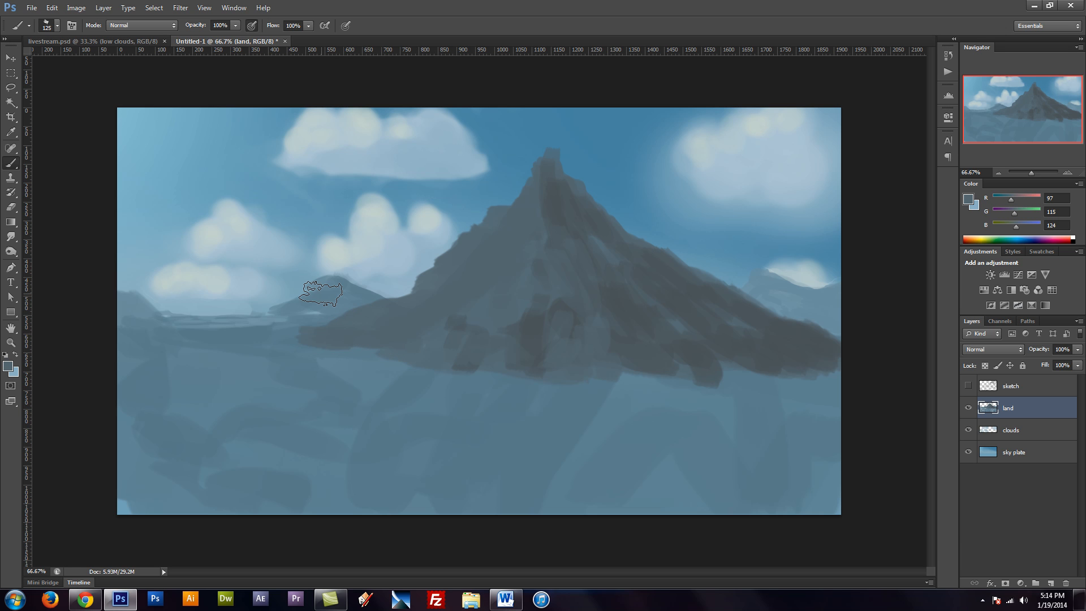
Sample the blue-grey below the mountain and lay wide horizontal strokes across the flat ground with a 125 px brush
key("bracketleft")
left_click(565, 383, "alt")
key("bracketright")
key("bracketright")
key("bracketright")
key("bracketright")
left_click_drag(520, 397, 786, 399)
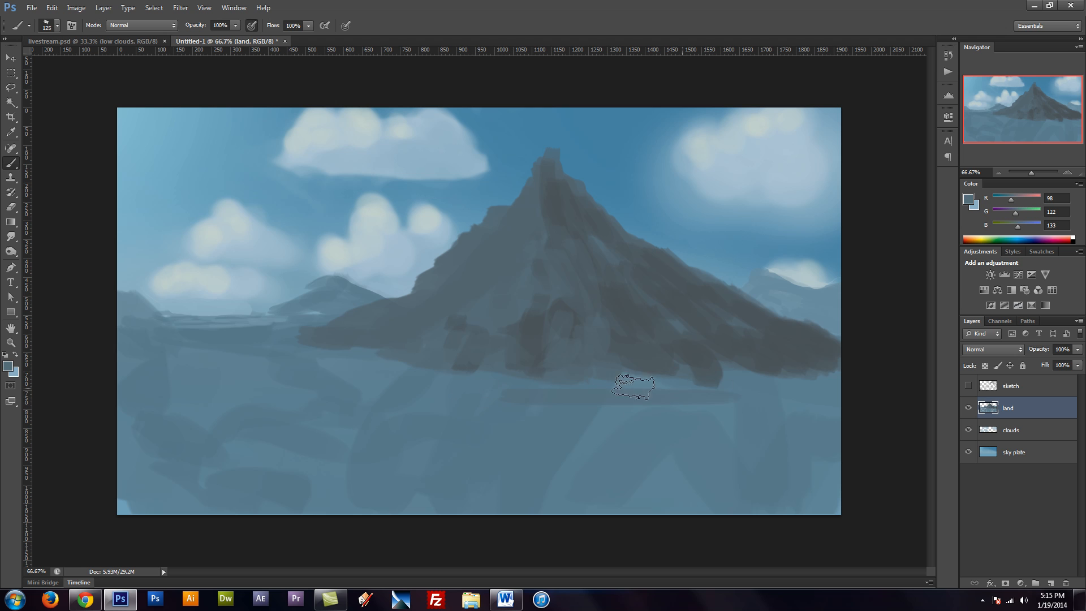
mouse_move(679, 392)
left_mouse_down()
mouse_move(828, 407)
mouse_move(859, 402)
mouse_move(861, 389)
mouse_move(853, 436)
left_mouse_up()
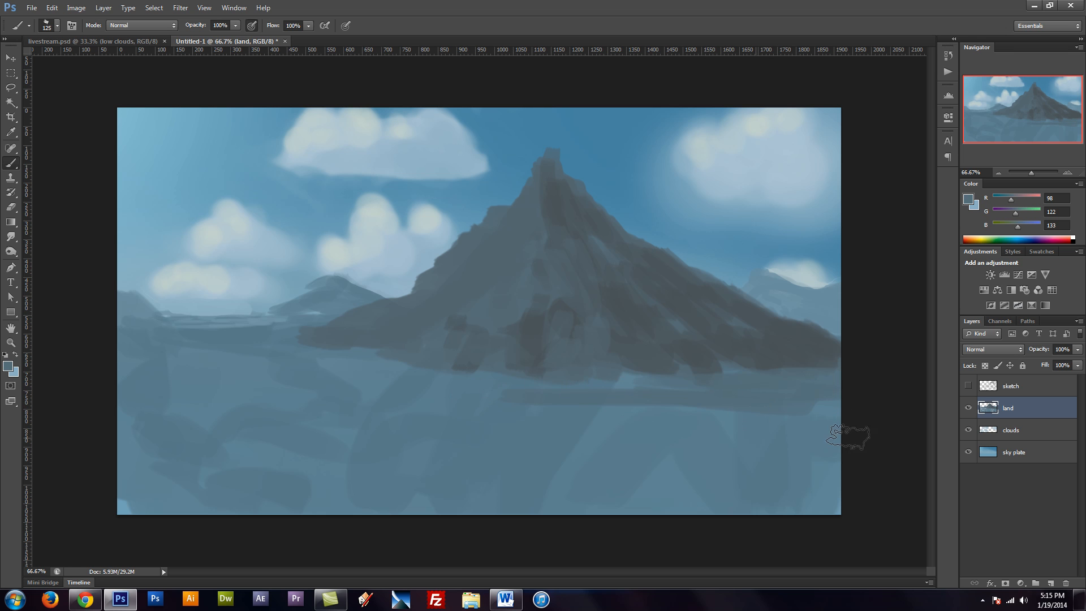
left_click_drag(504, 428, 382, 423)
mouse_move(280, 371)
left_mouse_down()
mouse_move(530, 386)
mouse_move(277, 365)
mouse_move(382, 360)
left_mouse_up()
mouse_move(382, 360)
left_mouse_down()
mouse_move(281, 357)
mouse_move(323, 365)
mouse_move(156, 393)
mouse_move(331, 396)
mouse_move(527, 430)
mouse_move(781, 424)
mouse_move(618, 410)
mouse_move(611, 450)
mouse_move(573, 423)
left_mouse_up()
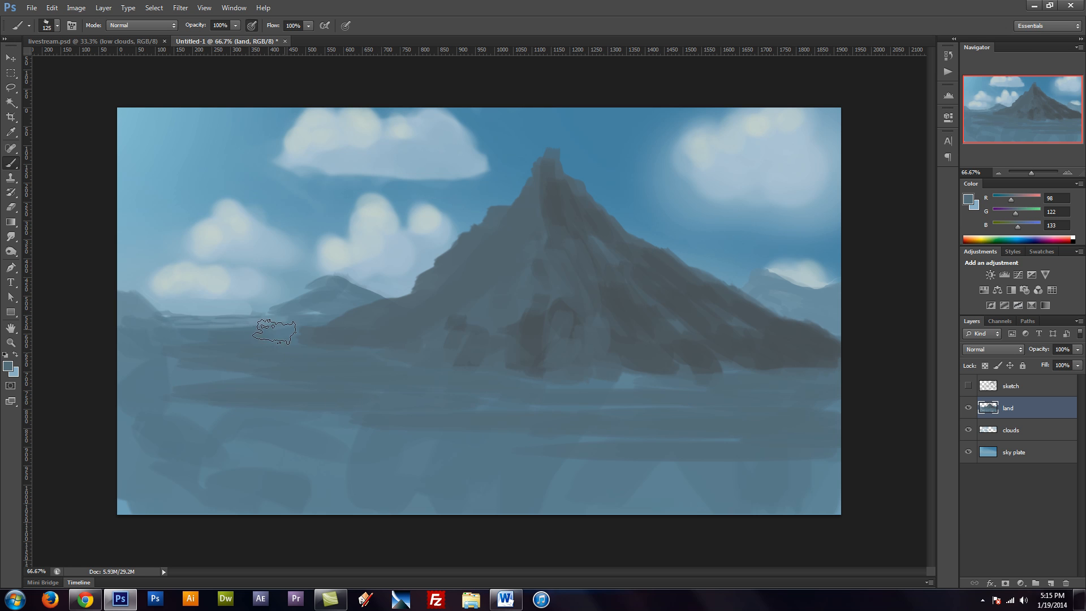
left_click(274, 320, "alt")
left_click_drag(298, 323, 218, 321)
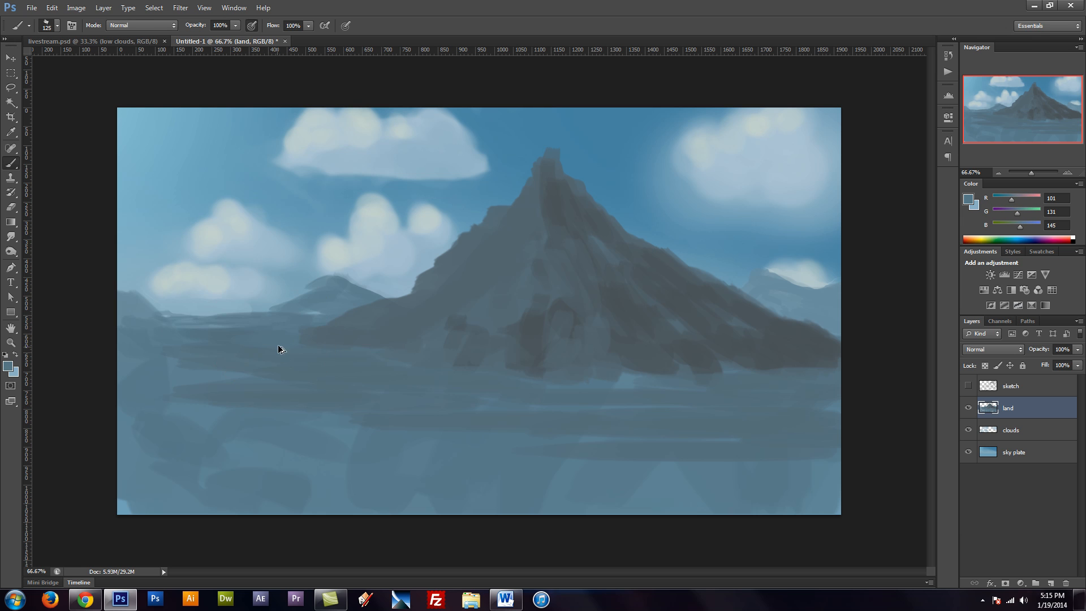
key("ctrl+z")
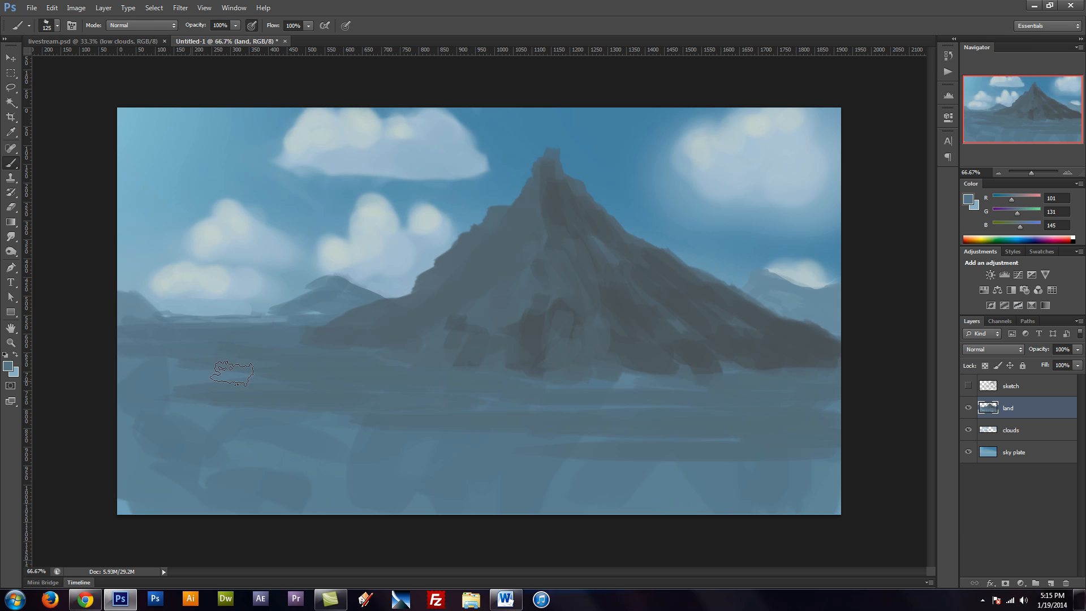
Reduce the brush to 70 px, sample the small distant hill's colour and repaint its left foot
key("bracketleft")
key("bracketleft")
key("bracketleft")
key("bracketleft")
left_click(333, 302, "alt")
left_click_drag(322, 310, 271, 321)
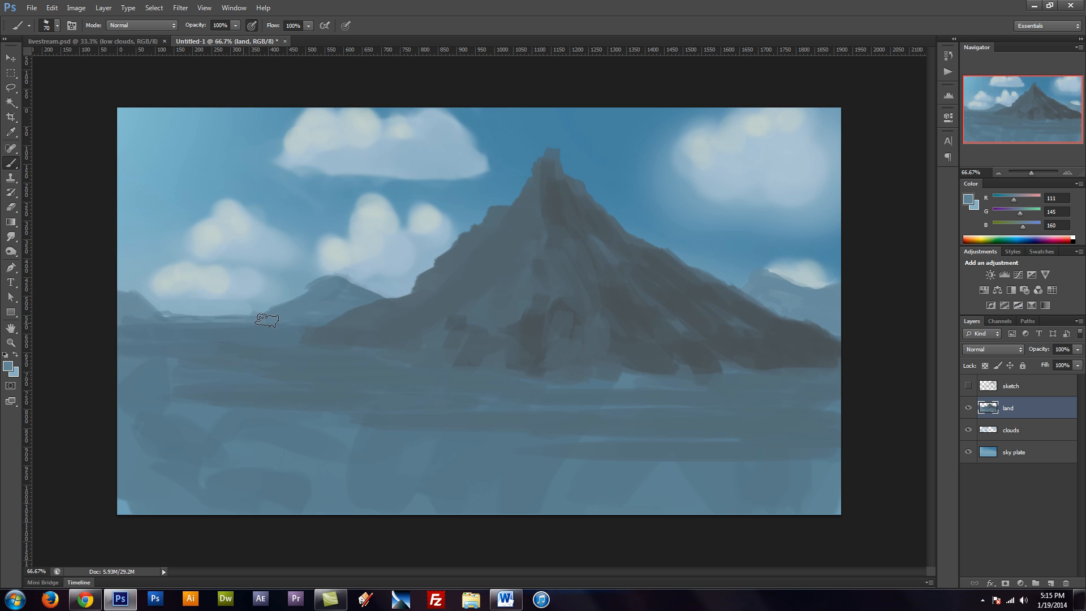
Sample the light blue at the horizon and tidy the edge left of the distant hill with a 40 px brush
left_click(235, 316, "alt")
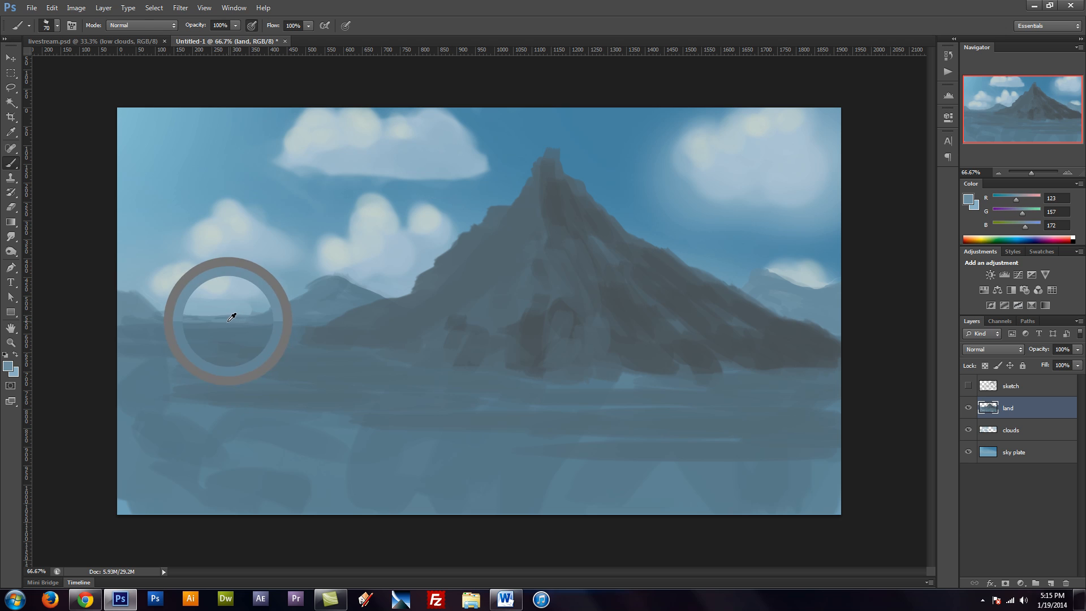
key("bracketleft")
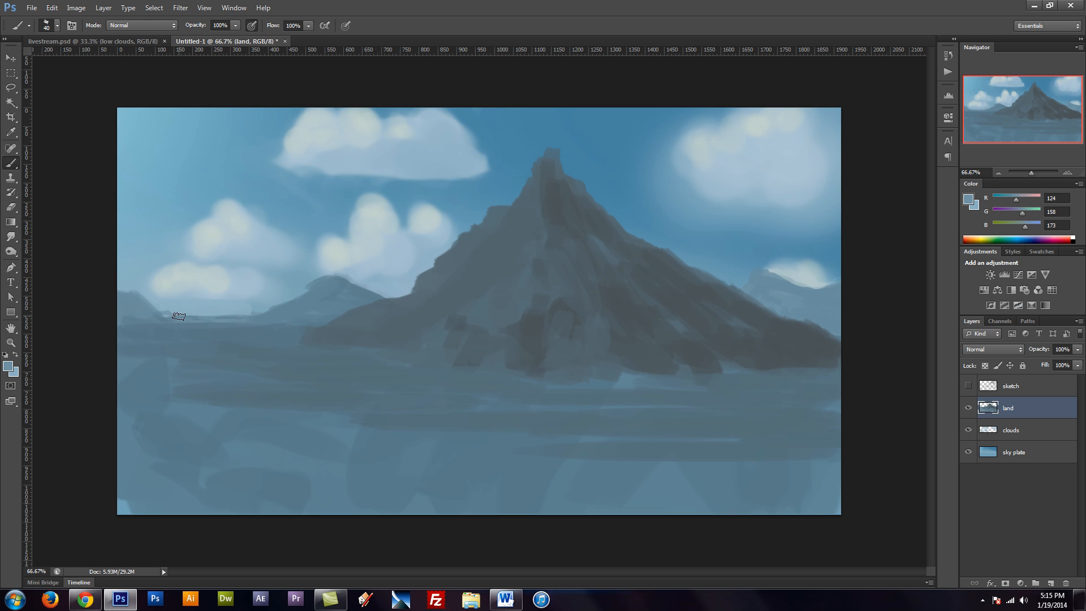
left_click_drag(246, 315, 232, 311)
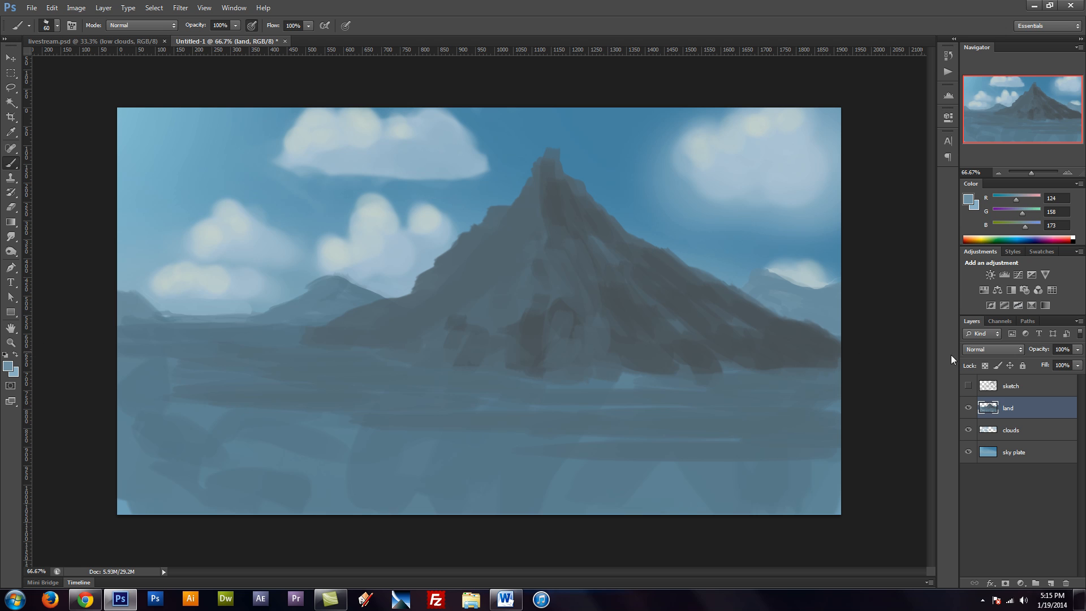
Set the foreground colour to the muted green 5e8265 and return to the Brush tool
left_click(968, 387)
key("i")
left_click(8, 365)
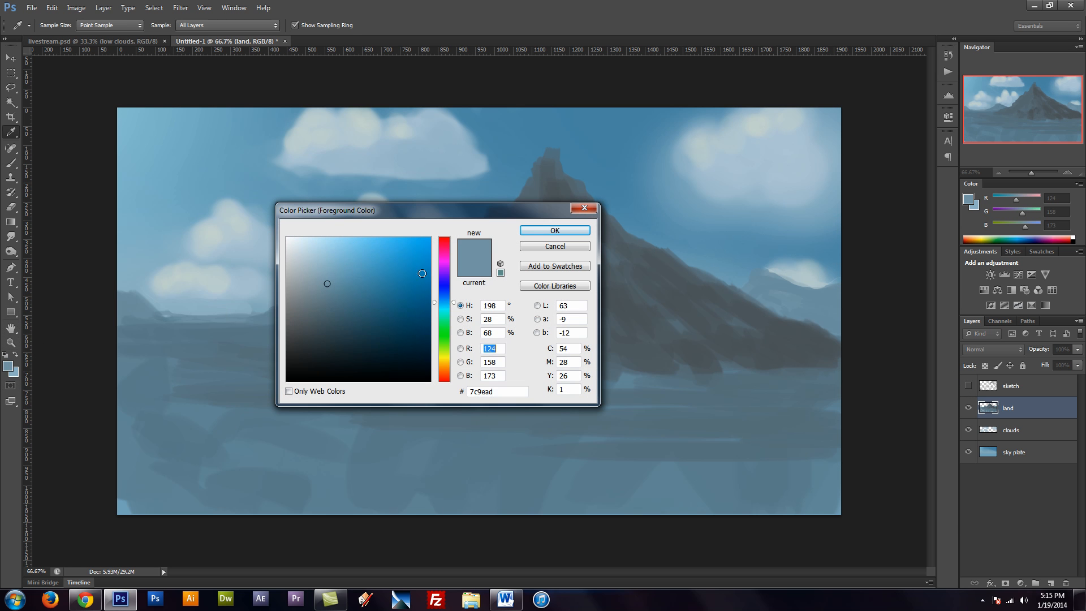
left_click(448, 331)
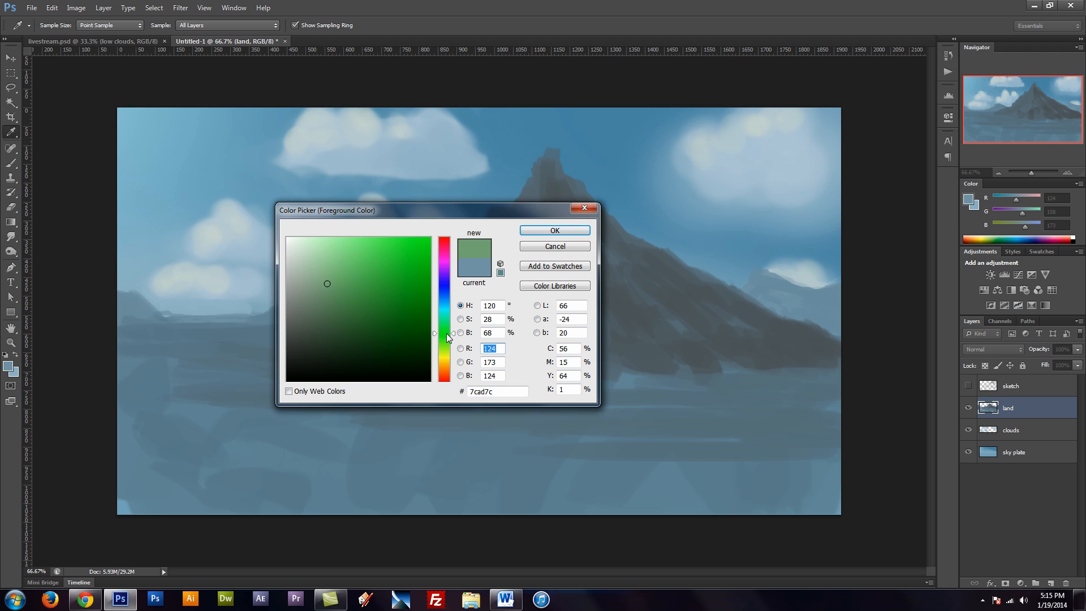
mouse_move(448, 337)
left_mouse_down()
mouse_move(449, 321)
mouse_move(450, 332)
left_mouse_up()
left_click_drag(327, 285, 325, 307)
left_click(554, 230)
key("b")
Enlarge the brush to 175 px and paint a green strip along the right part of the mountain's base
key("bracketright")
key("bracketright")
key("bracketright")
key("bracketright")
key("bracketright")
key("bracketright")
key("bracketright")
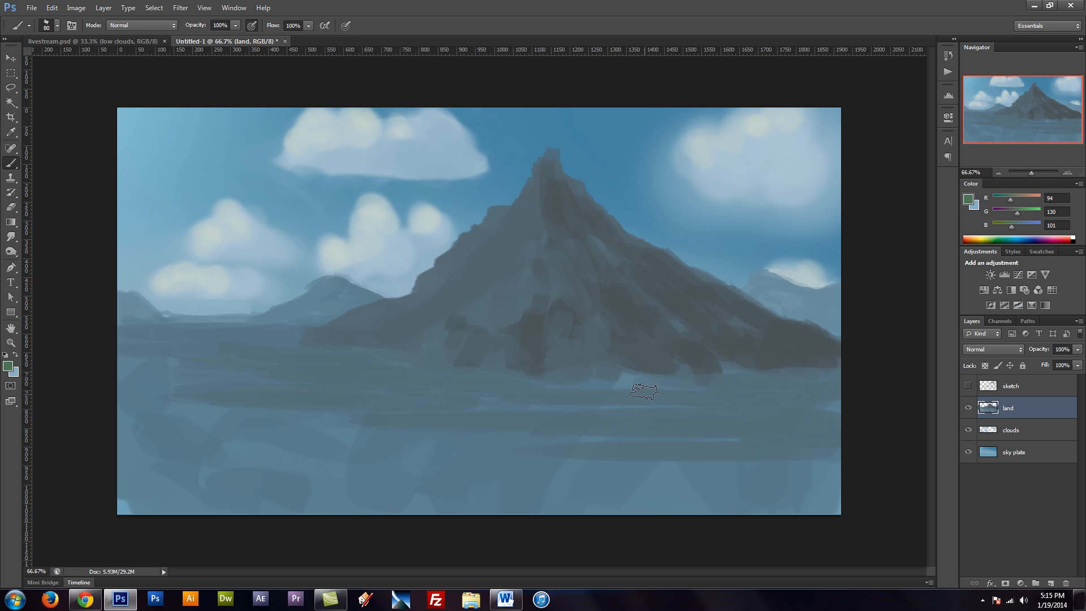
mouse_move(603, 383)
left_mouse_down()
mouse_move(649, 371)
mouse_move(737, 379)
mouse_move(616, 367)
left_mouse_up()
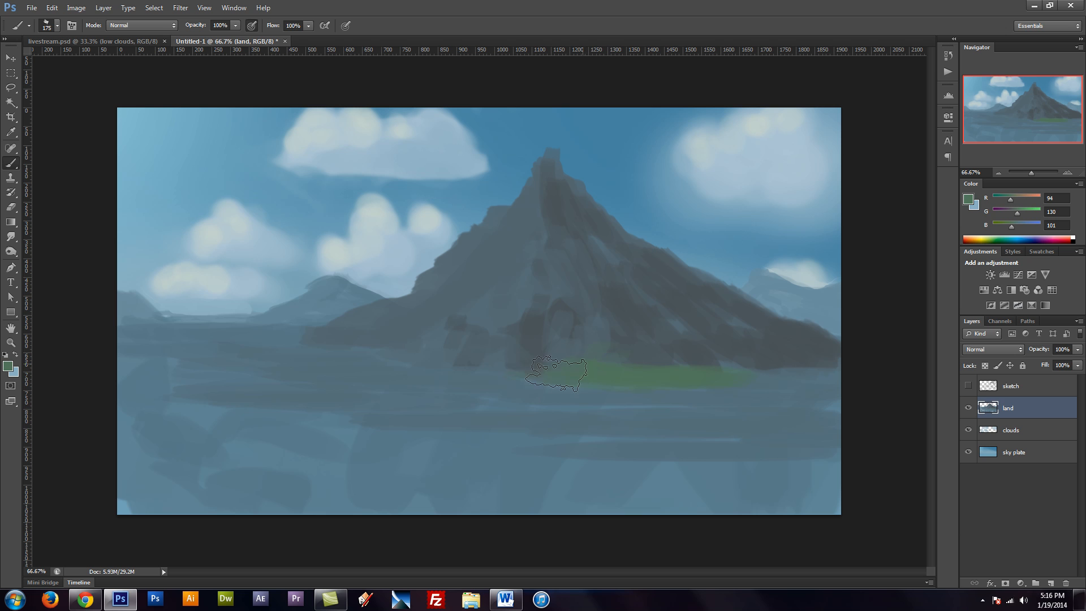
Change the foreground colour to the darker green 516d57 and paint horizontal strokes across the right-hand ground below the mountain
left_click(8, 366)
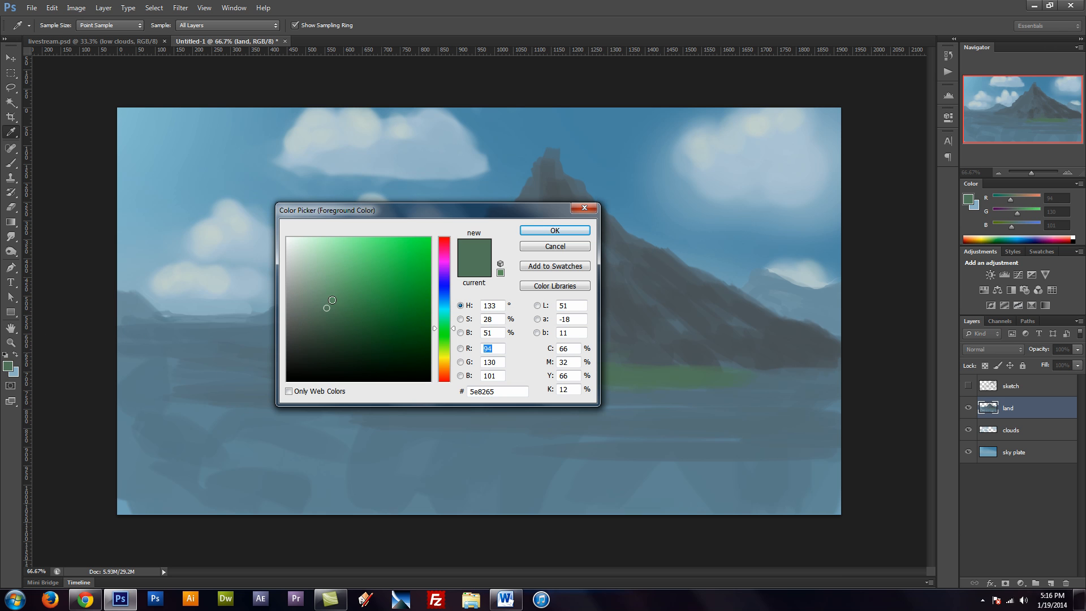
left_click_drag(328, 310, 323, 319)
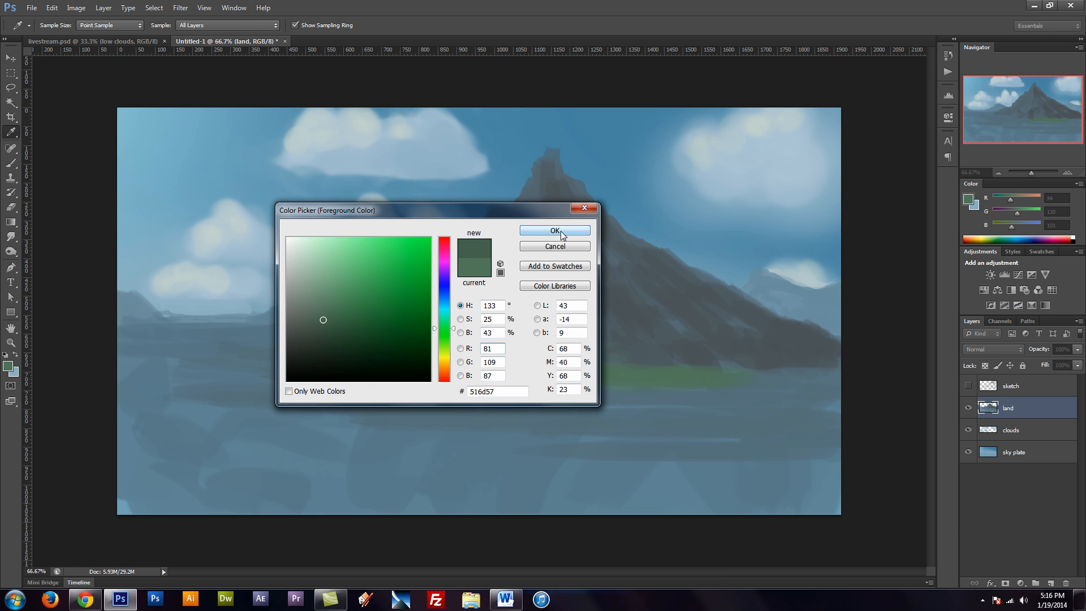
left_click(555, 230)
mouse_move(492, 396)
left_mouse_down()
mouse_move(634, 377)
mouse_move(666, 387)
mouse_move(603, 374)
mouse_move(834, 381)
mouse_move(822, 377)
mouse_move(845, 398)
mouse_move(746, 408)
mouse_move(611, 397)
left_mouse_up()
left_click_drag(568, 421, 873, 426)
Enlarge the brush to 250 px and cover the lower right foreground with broad green strokes
key("]")
key("]")
left_click_drag(512, 444, 864, 452)
left_click_drag(601, 455, 816, 495)
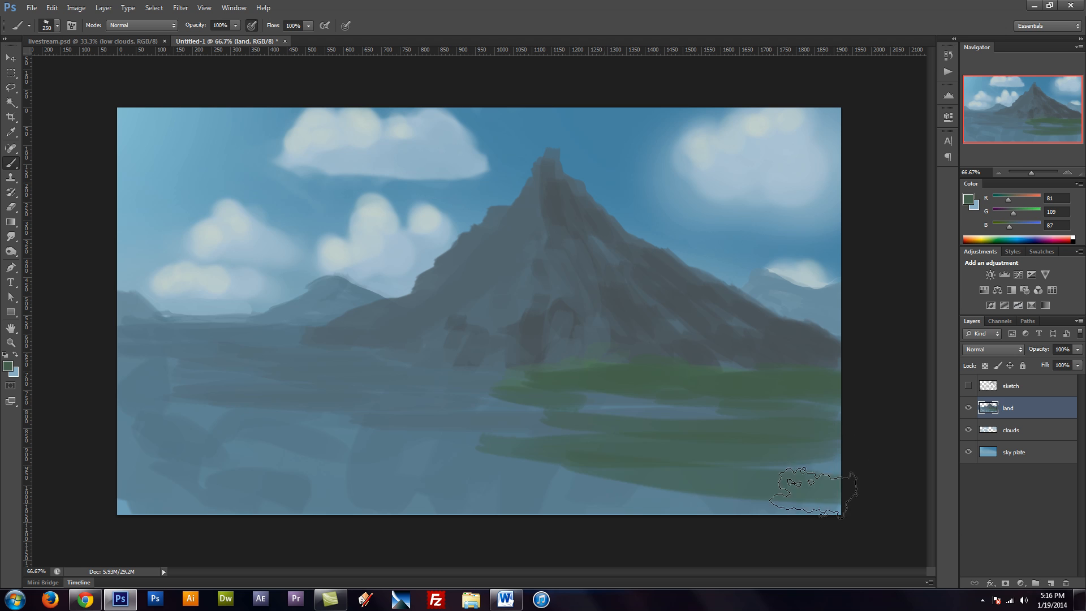
Spread the dark green over the bottom centre and across the middle ground to the left canvas edge
mouse_move(460, 501)
left_mouse_down()
mouse_move(807, 504)
mouse_move(471, 478)
left_mouse_up()
left_click_drag(696, 411, 362, 420)
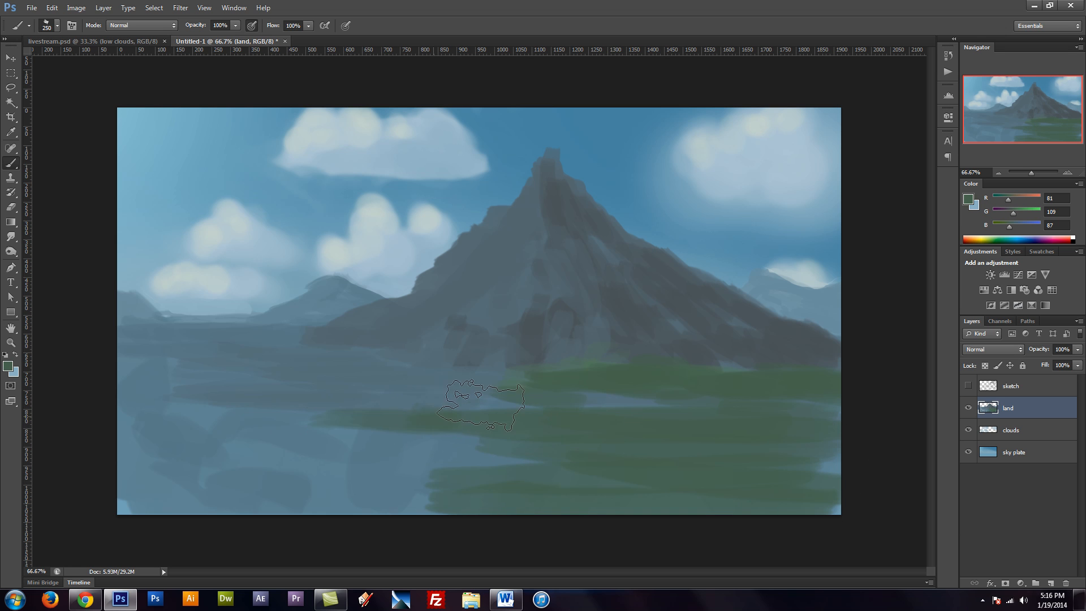
left_click_drag(456, 408, 469, 391)
mouse_move(463, 430)
left_mouse_down()
mouse_move(194, 433)
mouse_move(421, 415)
mouse_move(138, 415)
mouse_move(410, 406)
mouse_move(94, 409)
mouse_move(311, 385)
mouse_move(141, 385)
mouse_move(294, 380)
mouse_move(129, 371)
mouse_move(278, 361)
mouse_move(429, 395)
mouse_move(383, 379)
mouse_move(258, 372)
mouse_move(223, 356)
mouse_move(267, 331)
left_mouse_up()
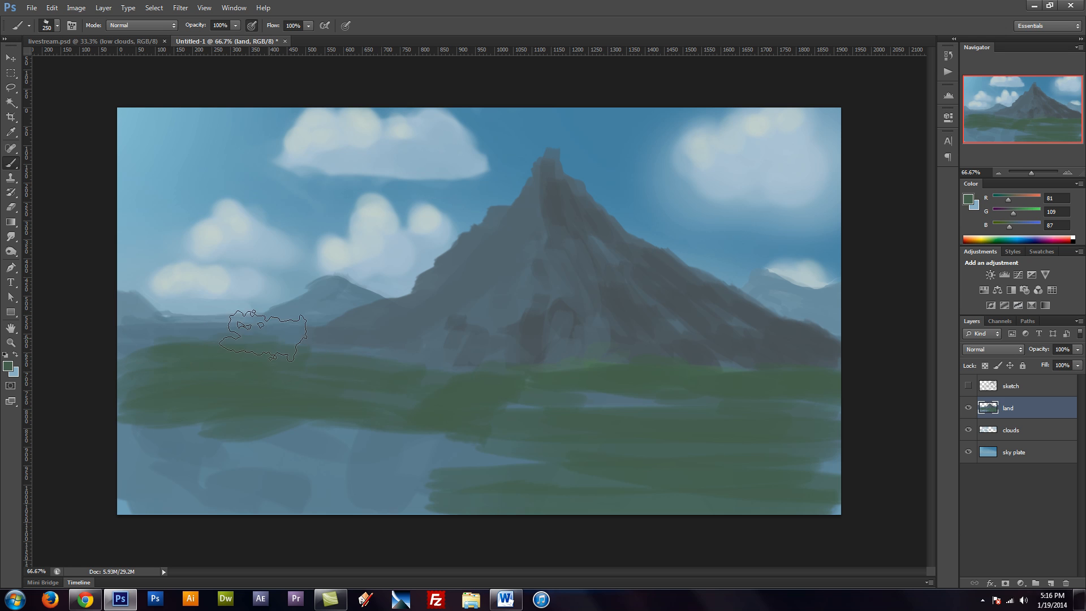
Shrink the brush to 125 px and blend the far grass edge up toward the distant left hills with sampled blue-green tones
left_click(276, 341, "alt")
key("bracketleft")
key("bracketleft")
key("bracketleft")
key("bracketleft")
mouse_move(237, 341)
left_mouse_down()
mouse_move(124, 343)
mouse_move(227, 329)
left_mouse_up()
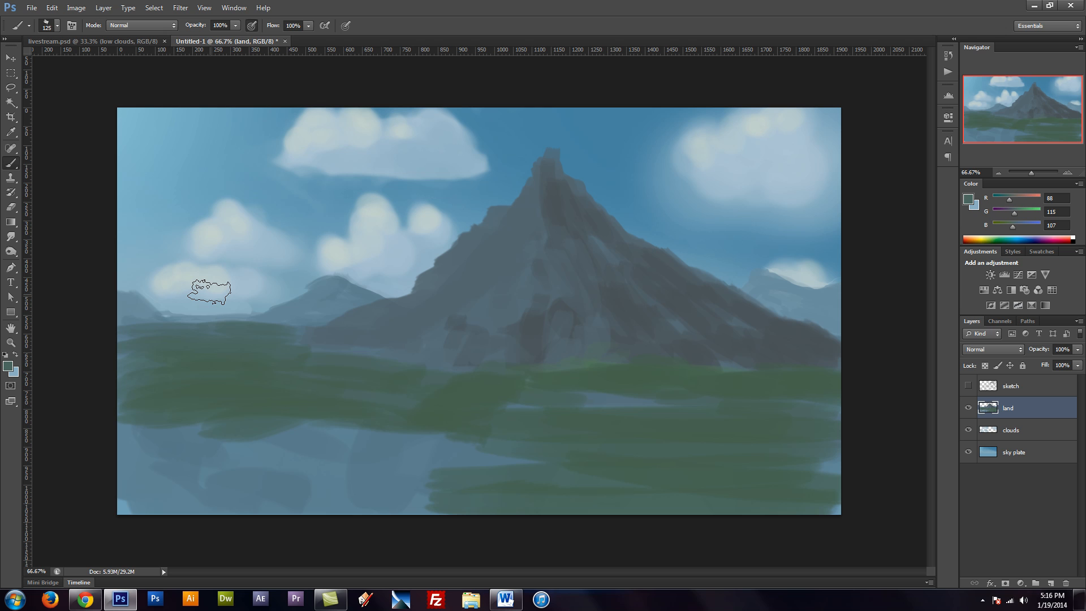
left_click(234, 331, "alt")
mouse_move(175, 327)
left_mouse_down()
mouse_move(303, 327)
mouse_move(290, 325)
left_mouse_up()
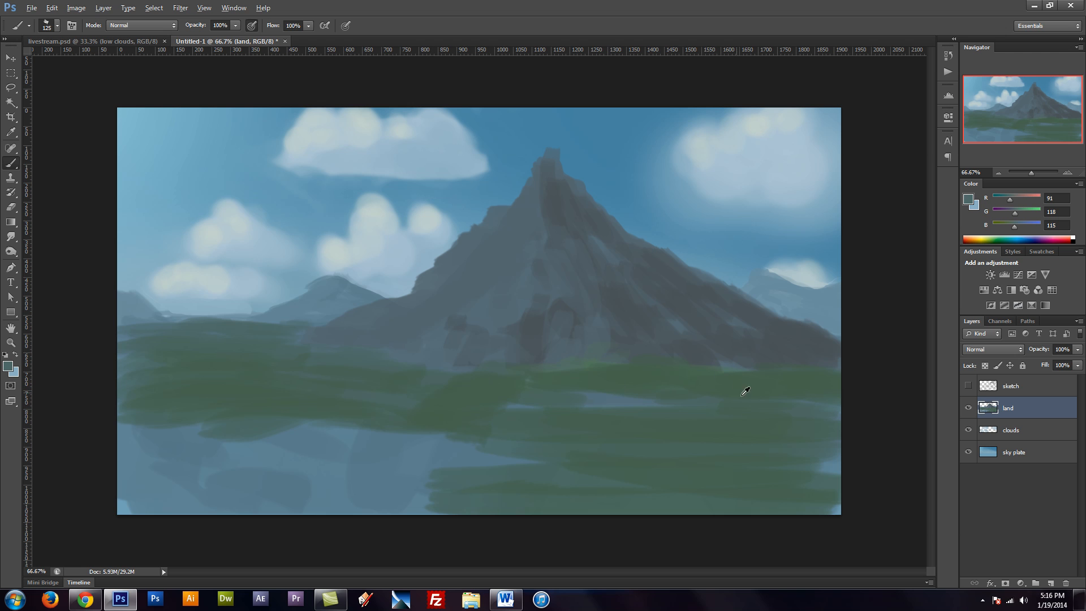
Sample the green of the lower foreground and darken the foreground colour to 3e5948
left_click(729, 466, "alt")
left_click(7, 367)
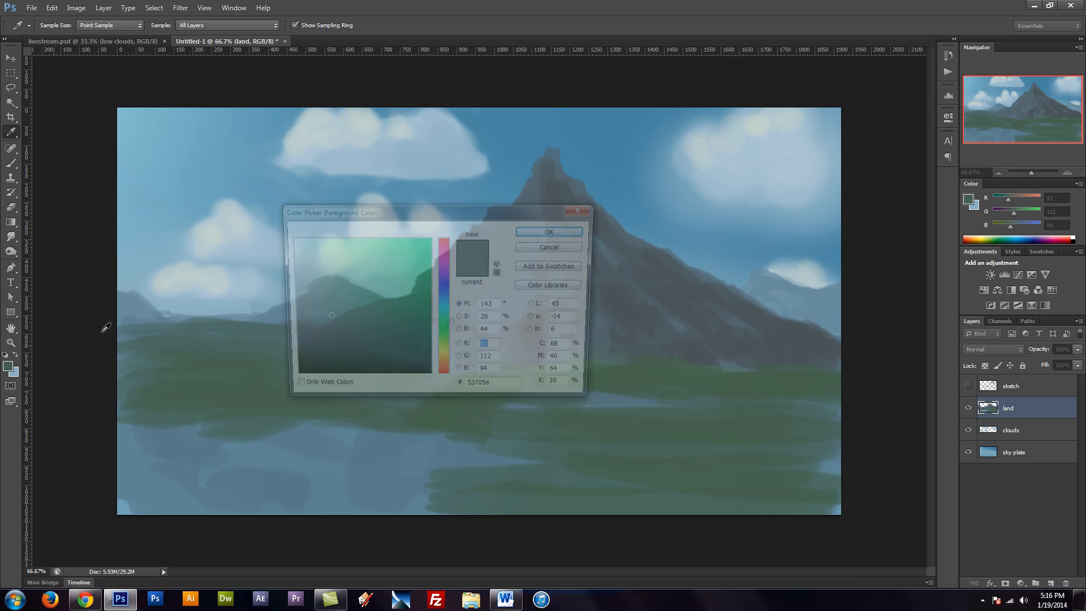
left_click_drag(324, 326, 330, 332)
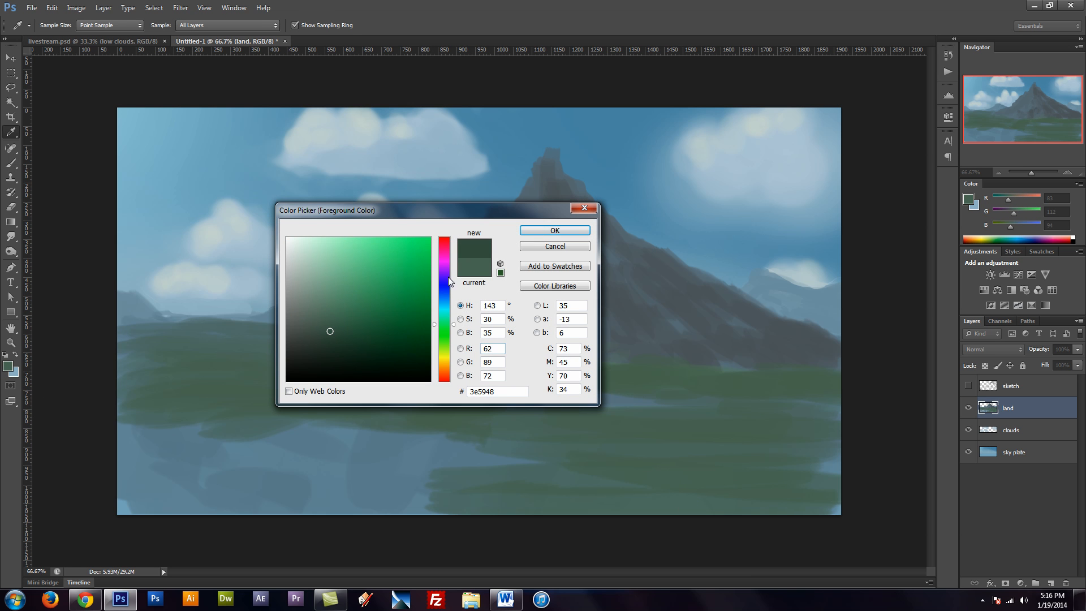
left_click(575, 228)
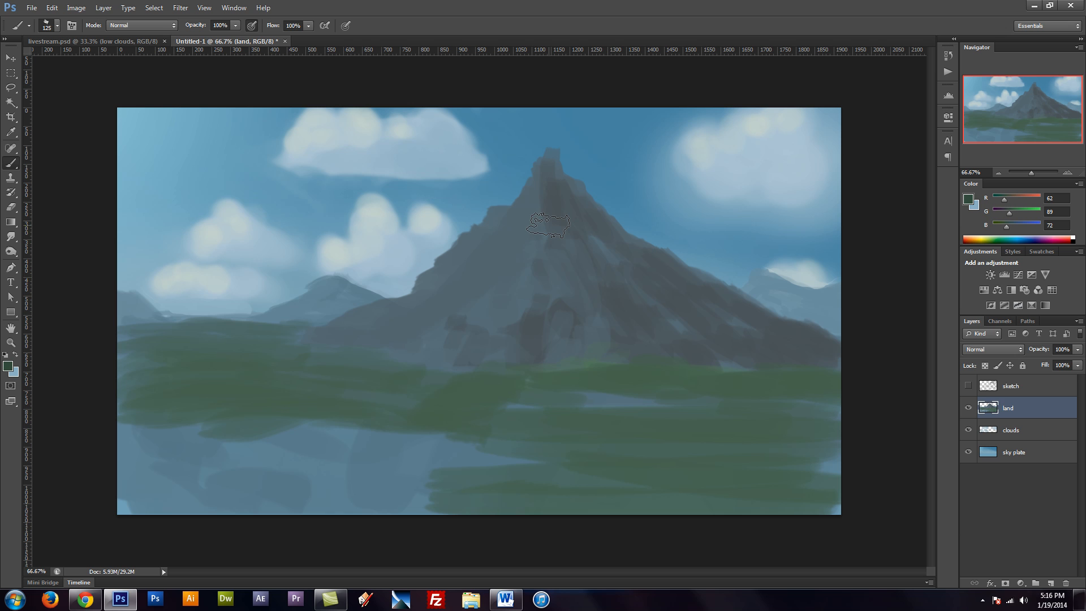
Enlarge the brush and cover the blue water area and lower foreground of the land layer with broad dark green strokes
key("bracketright")
key("bracketright")
key("bracketright")
key("bracketright")
key("bracketright")
key("bracketright")
key("bracketright")
key("bracketright")
mouse_move(316, 499)
left_mouse_down()
mouse_move(592, 510)
mouse_move(447, 514)
mouse_move(246, 470)
mouse_move(464, 466)
mouse_move(188, 451)
mouse_move(192, 505)
mouse_move(381, 488)
left_mouse_up()
mouse_move(336, 457)
left_mouse_down()
mouse_move(575, 498)
mouse_move(781, 476)
mouse_move(855, 503)
mouse_move(815, 447)
mouse_move(641, 451)
left_mouse_up()
key("bracketleft")
key("bracketleft")
key("bracketleft")
key("bracketleft")
key("bracketleft")
key("bracketleft")
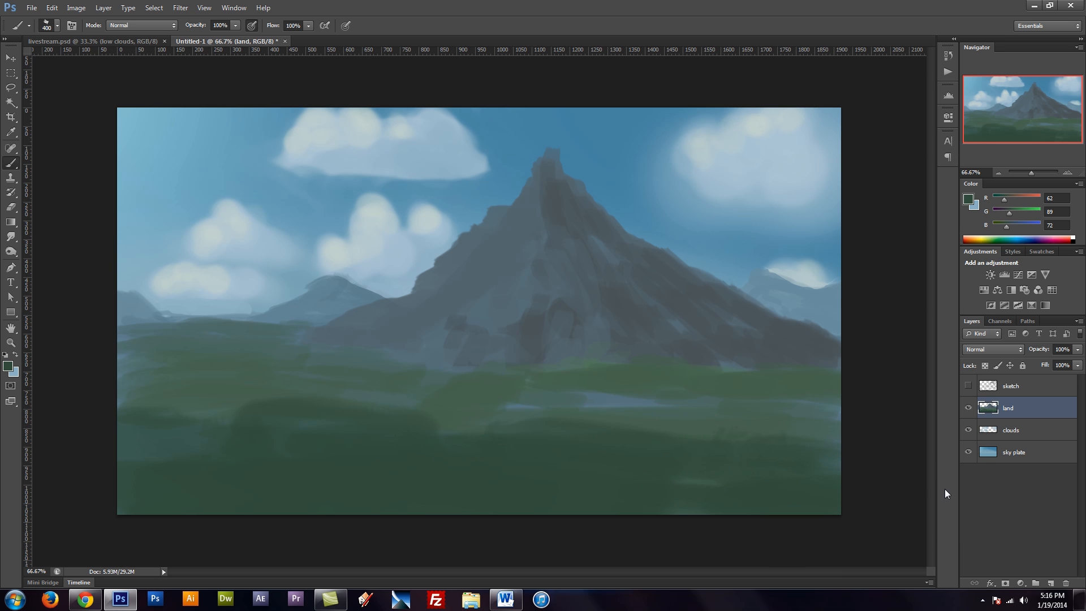
Darken the land layer with Levels by raising the shadow input level to 21
key("ctrl+l")
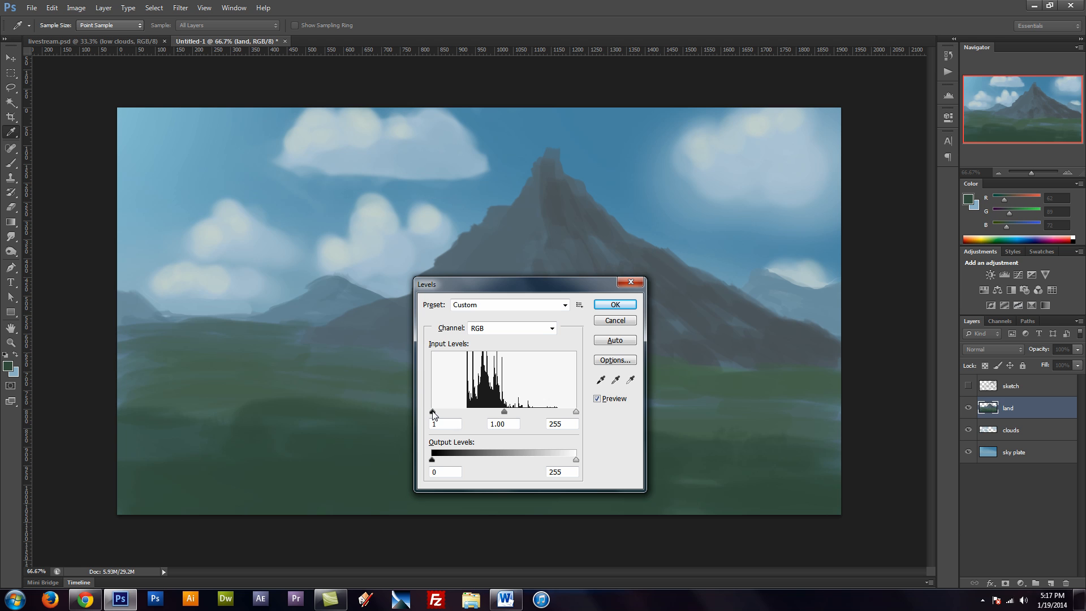
left_click_drag(433, 415, 447, 414)
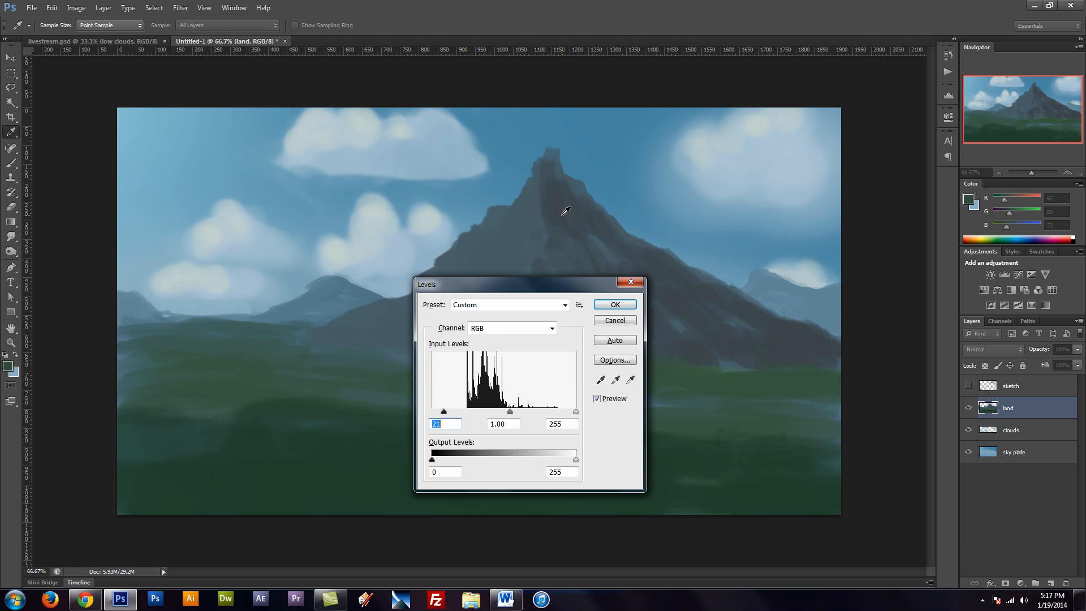
left_click(615, 304)
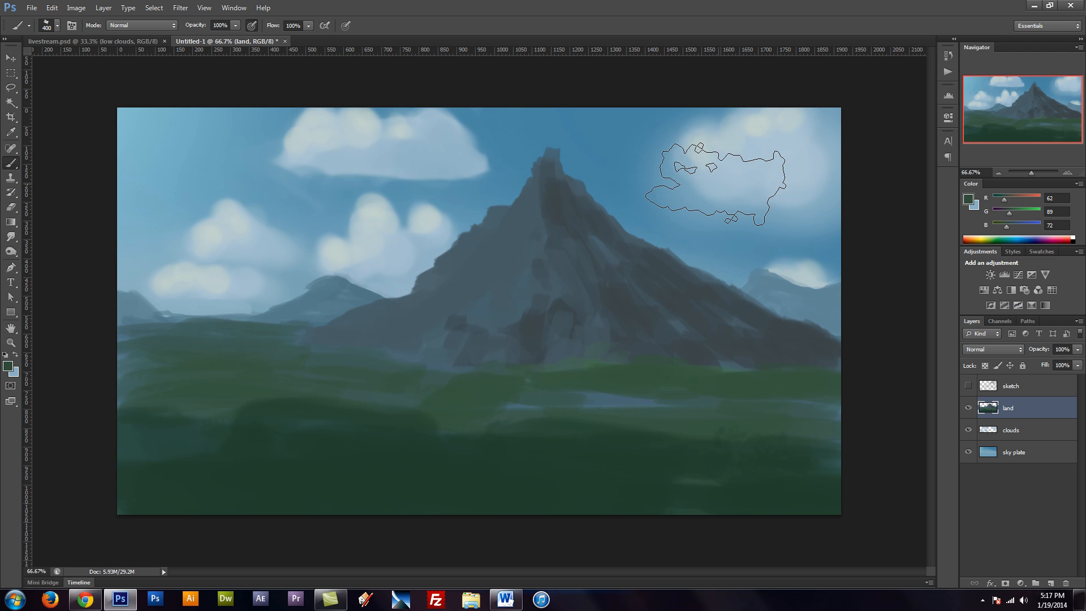
Reduce the brush to 125 px and paint green over the blue gaps in the grass below the mountain
key("bracketleft")
key("bracketleft")
key("bracketleft")
key("bracketleft")
key("bracketleft")
key("bracketleft")
key("bracketleft")
left_click_drag(511, 406, 549, 393)
left_click_drag(642, 406, 704, 377)
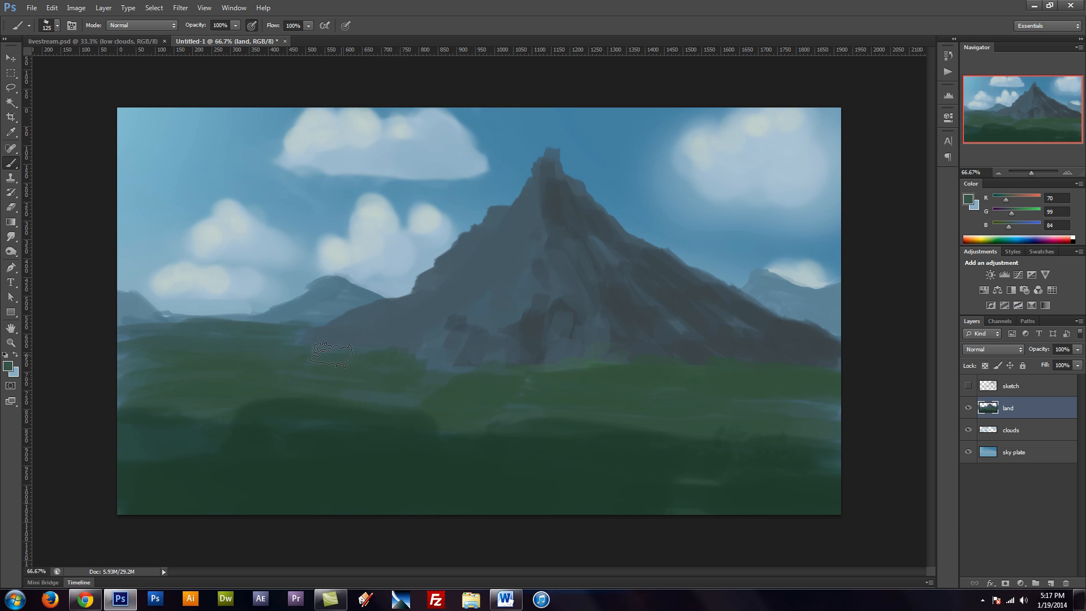
Sample the mountain's grey and set a darker shadow grey, RGB 67, 73, 76, as the foreground colour
left_click(507, 253, "alt")
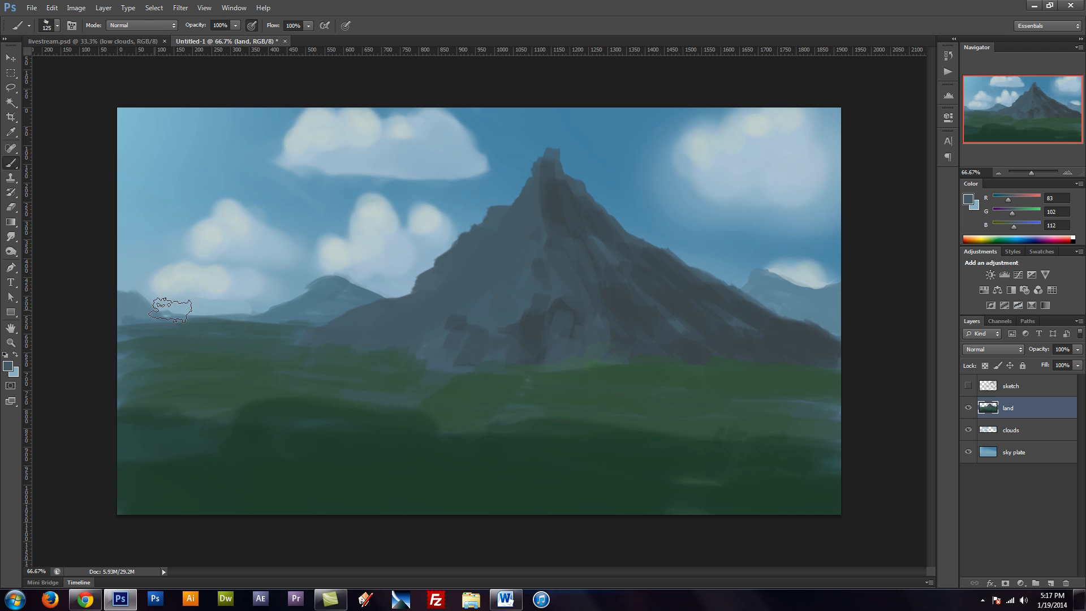
left_click(670, 275, "alt")
left_click(8, 366)
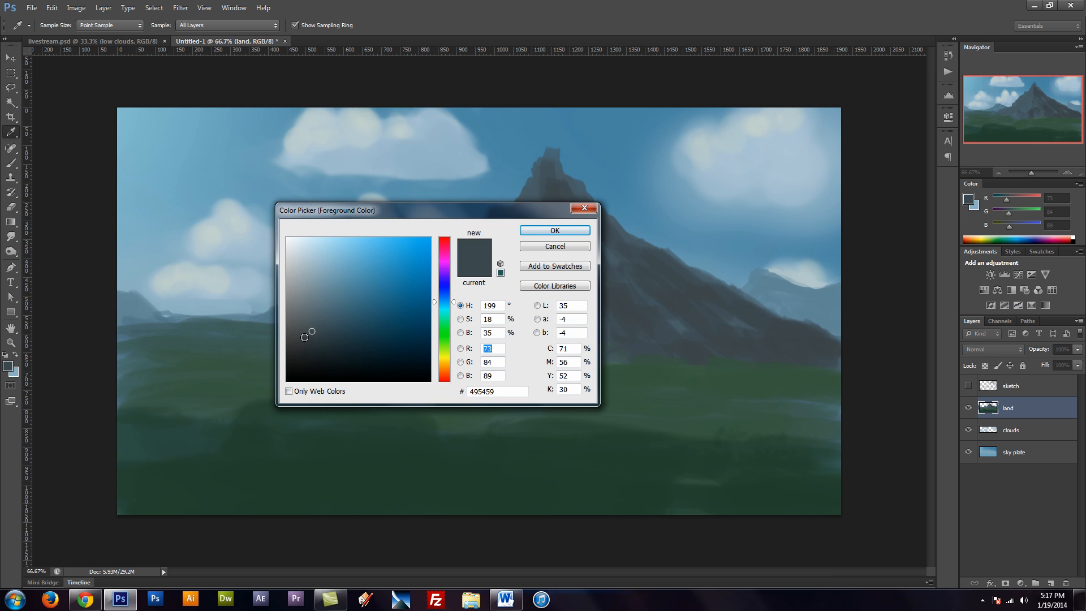
left_click(305, 338)
left_click(557, 228)
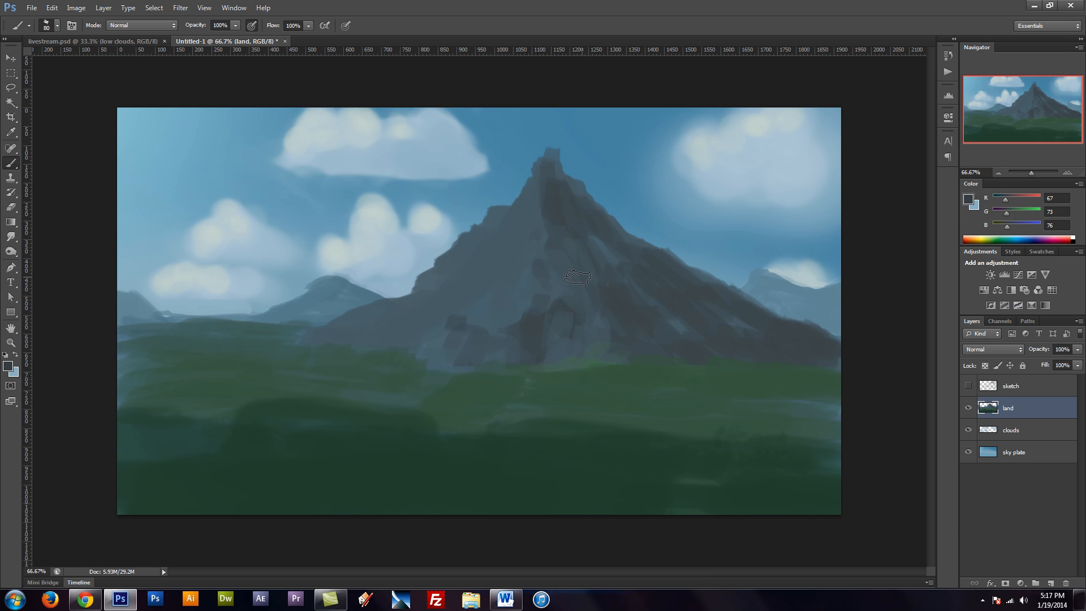
Paint dark grey downward strokes over the mountain's right slope, from near the summit to the base, and across its lower centre
left_click_drag(606, 265, 626, 290)
mouse_move(573, 271)
left_mouse_down()
mouse_move(587, 320)
mouse_move(543, 311)
mouse_move(568, 326)
left_mouse_up()
left_click_drag(584, 294, 607, 343)
mouse_move(600, 301)
left_mouse_down()
mouse_move(614, 317)
mouse_move(674, 316)
left_mouse_up()
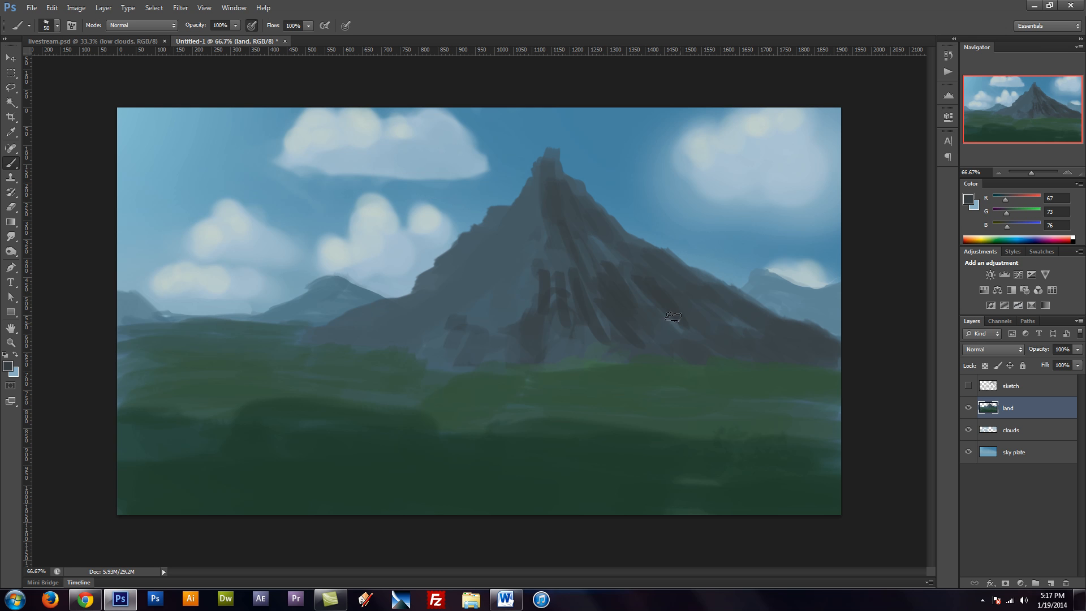
key("bracketright")
key("bracketright")
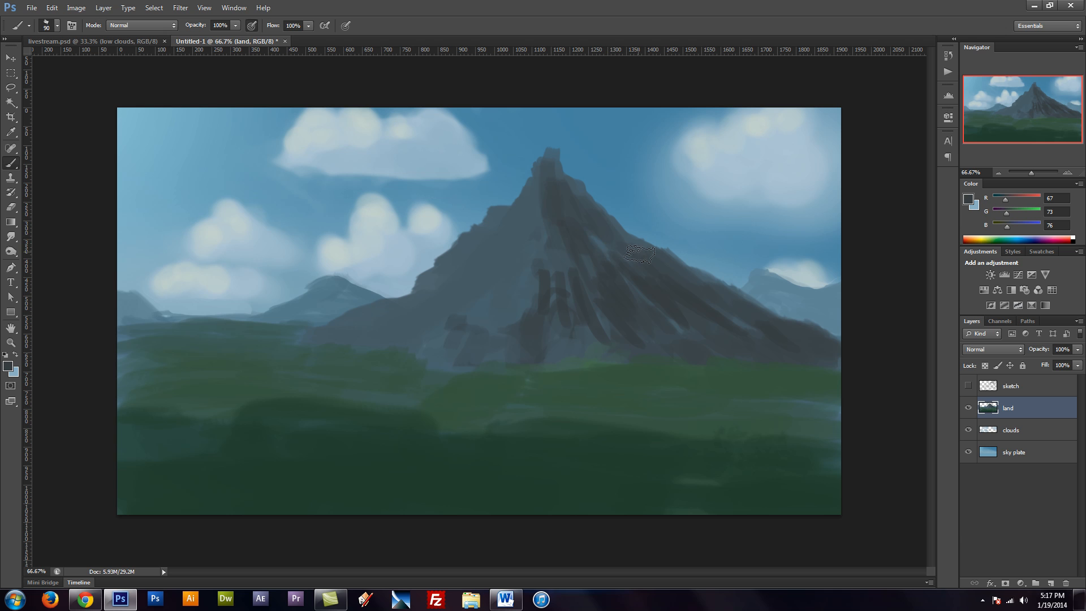
mouse_move(574, 228)
left_mouse_down()
mouse_move(685, 266)
mouse_move(720, 299)
mouse_move(729, 292)
mouse_move(785, 333)
mouse_move(815, 337)
left_mouse_up()
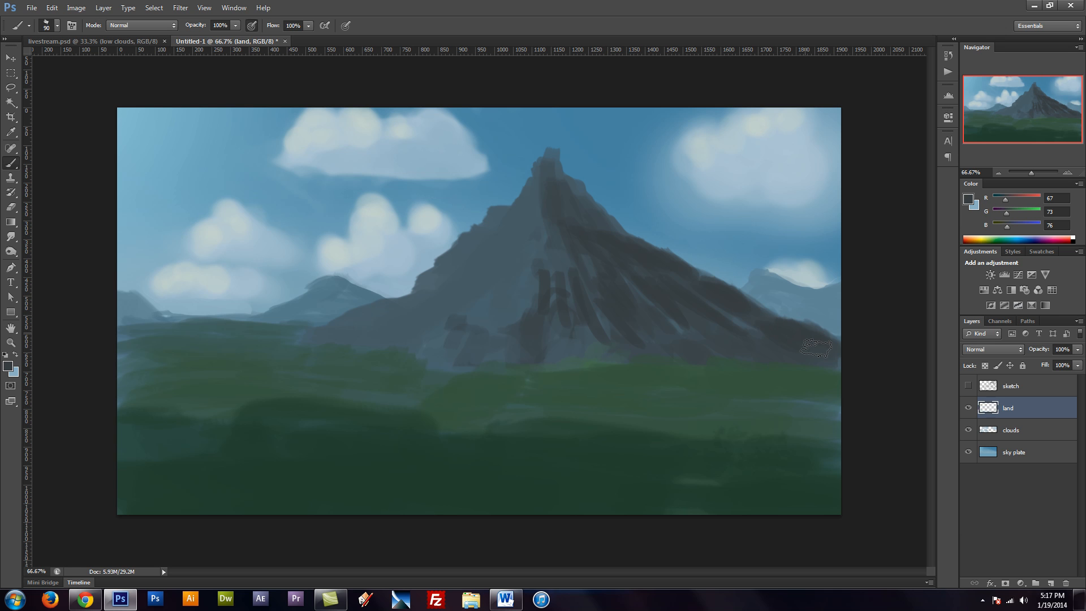
left_click_drag(727, 321, 748, 335)
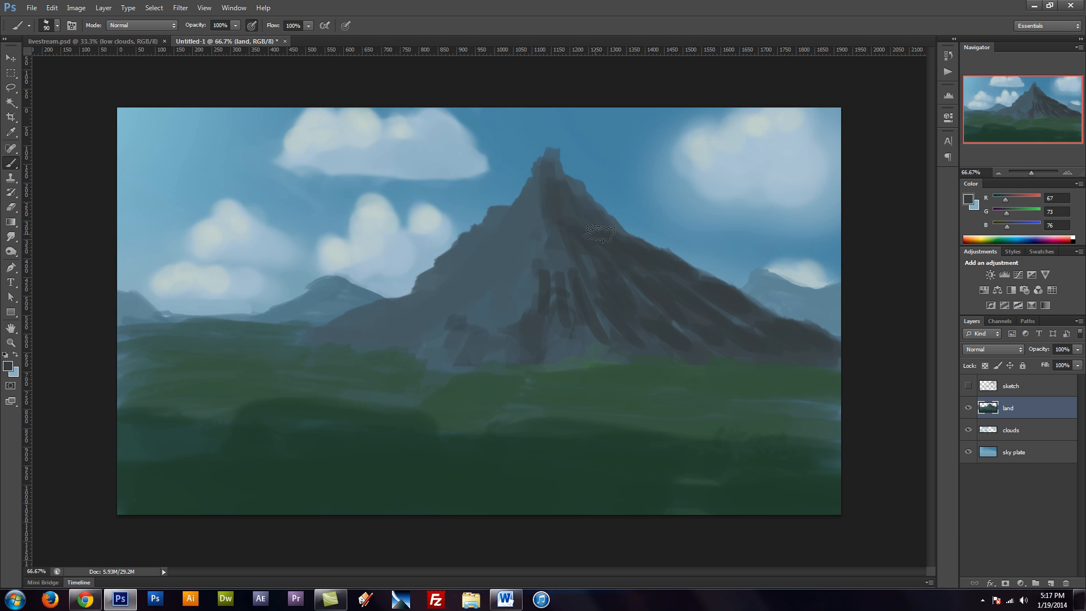
mouse_move(613, 234)
left_mouse_down()
mouse_move(566, 189)
mouse_move(569, 207)
mouse_move(537, 194)
left_mouse_up()
mouse_move(513, 292)
left_mouse_down()
mouse_move(525, 317)
mouse_move(506, 295)
mouse_move(527, 279)
mouse_move(520, 302)
mouse_move(508, 294)
mouse_move(470, 321)
mouse_move(484, 342)
mouse_move(583, 353)
mouse_move(547, 333)
mouse_move(522, 353)
mouse_move(545, 352)
mouse_move(557, 334)
mouse_move(514, 345)
mouse_move(533, 265)
mouse_move(549, 258)
mouse_move(581, 256)
mouse_move(611, 293)
mouse_move(648, 308)
left_mouse_up()
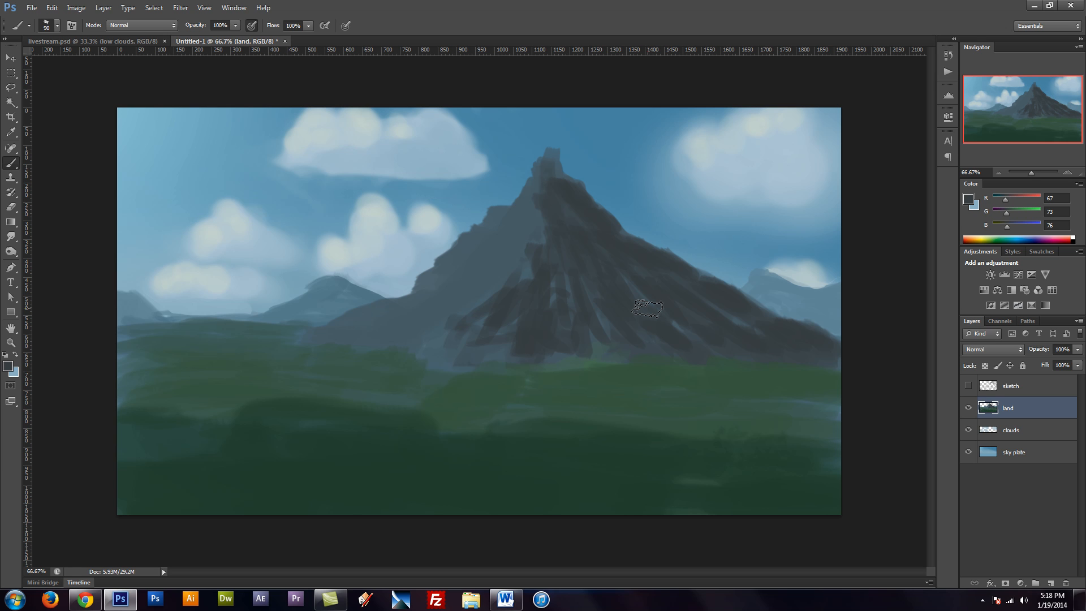
key("alt")
left_click(479, 263, "alt")
key("d")
left_click(8, 366)
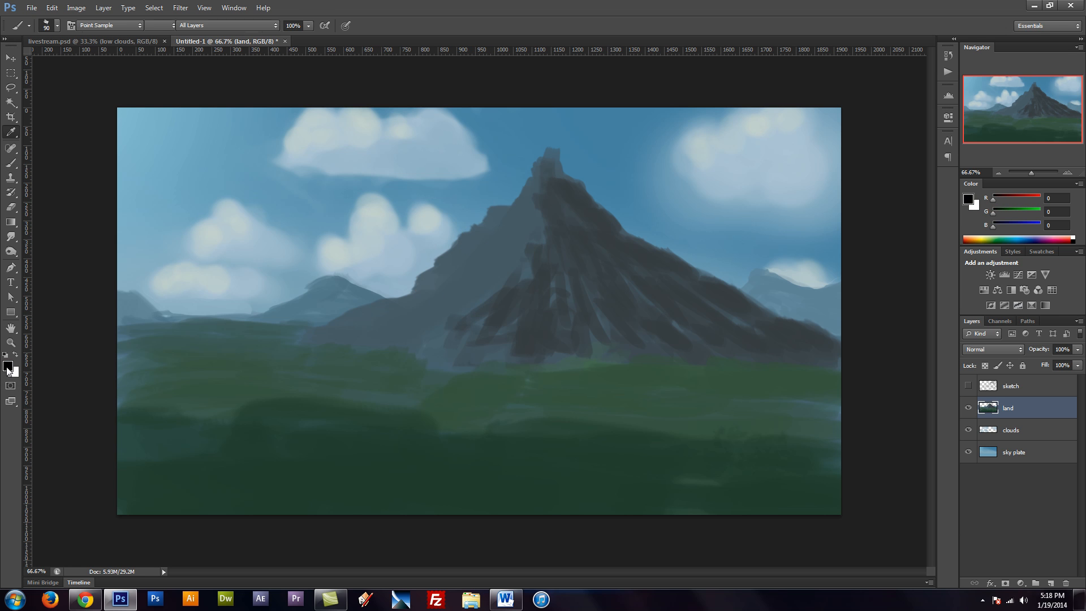
left_click(552, 247)
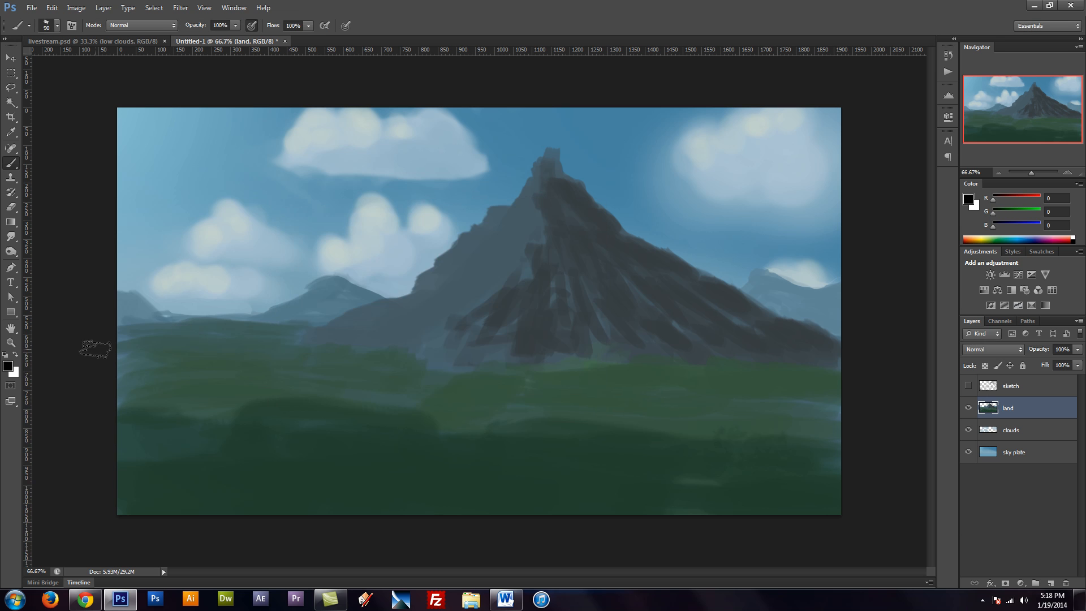
Sample the mountain's left side and set the foreground colour to a darker blue-grey, RGB 75, 84, 89
left_click(9, 367)
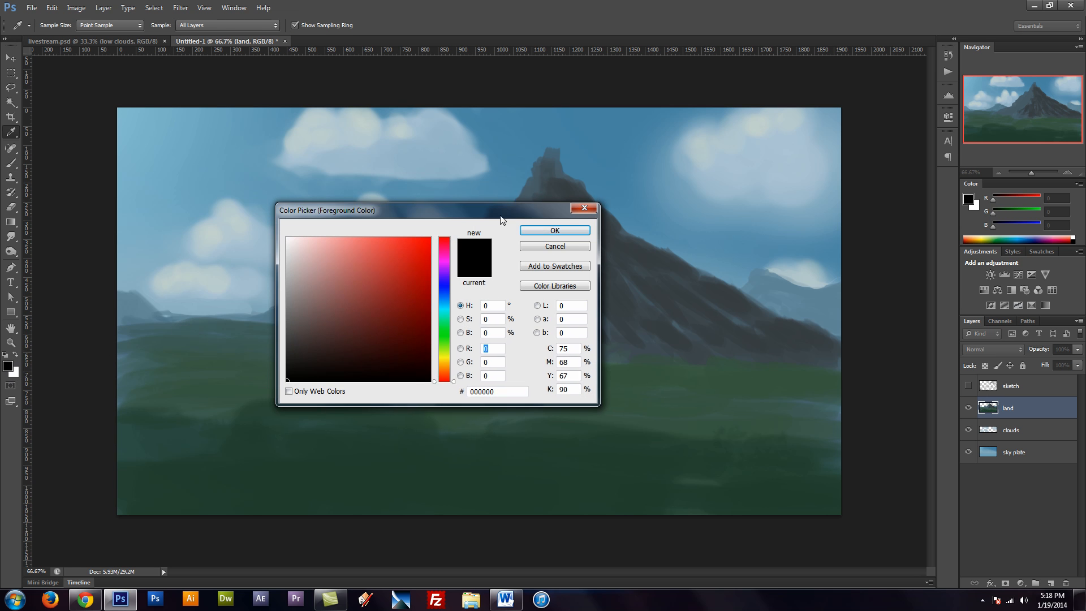
left_click_drag(501, 219, 243, 252)
left_click(430, 267)
left_click_drag(61, 355, 52, 363)
left_click(291, 265)
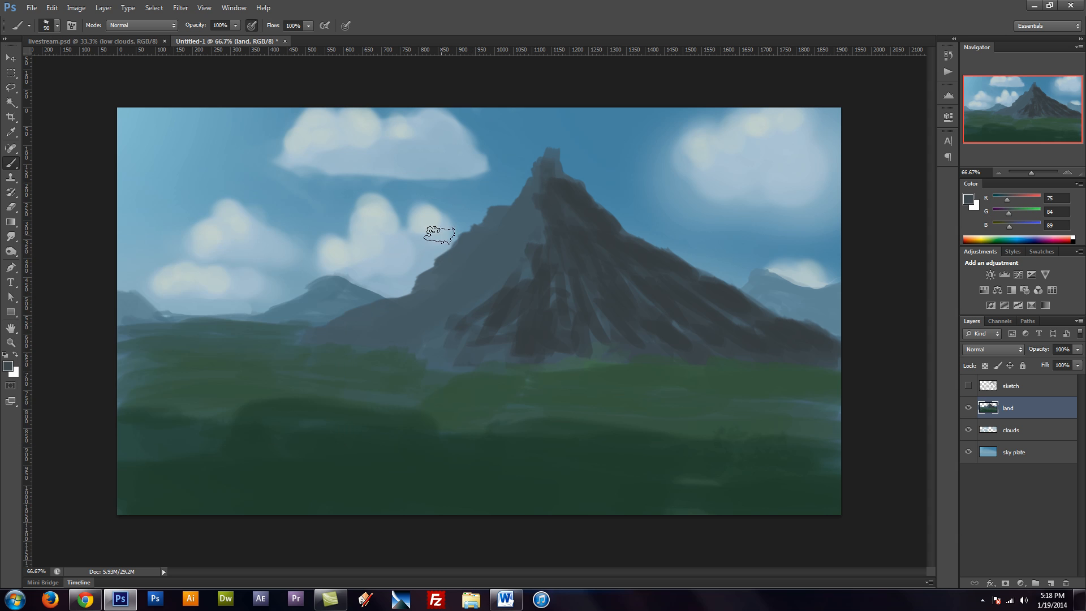
Paint blue-grey rock strokes down the mountain's left slope from below the summit to the base
mouse_move(521, 220)
left_mouse_down()
mouse_move(495, 237)
mouse_move(542, 227)
mouse_move(525, 213)
mouse_move(531, 185)
mouse_move(508, 222)
mouse_move(463, 254)
mouse_move(493, 210)
left_mouse_up()
left_click_drag(466, 254, 456, 280)
mouse_move(509, 255)
left_mouse_down()
mouse_move(490, 288)
mouse_move(440, 316)
mouse_move(419, 347)
mouse_move(376, 340)
left_mouse_up()
mouse_move(402, 314)
left_mouse_down()
mouse_move(406, 340)
mouse_move(426, 321)
mouse_move(319, 337)
mouse_move(374, 344)
mouse_move(346, 324)
mouse_move(371, 312)
mouse_move(400, 327)
mouse_move(417, 303)
mouse_move(450, 287)
left_mouse_up()
mouse_move(486, 250)
left_mouse_down()
mouse_move(457, 292)
mouse_move(406, 307)
left_mouse_up()
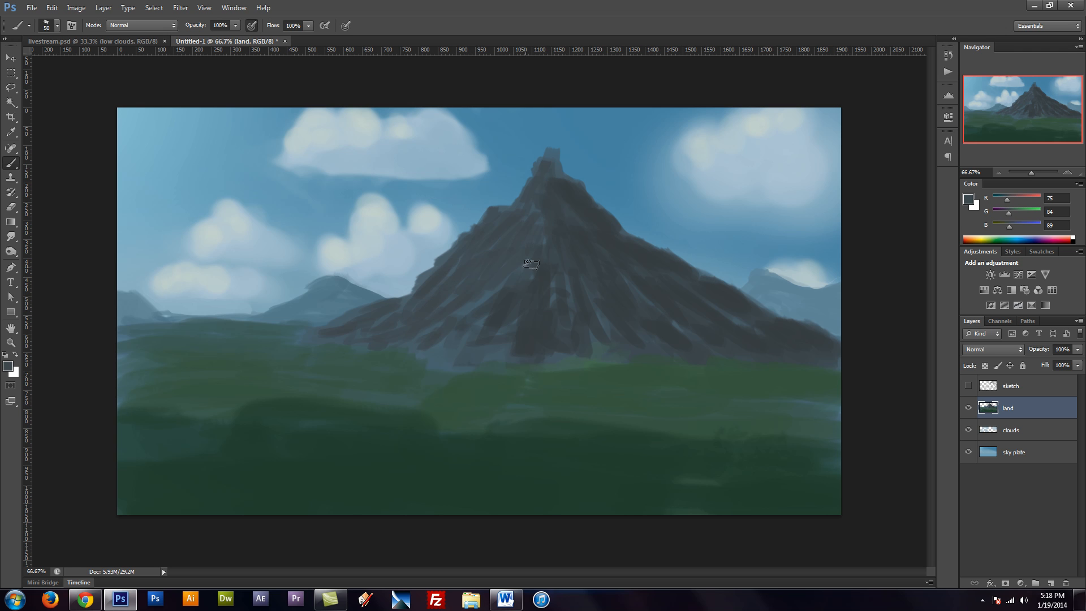
left_click_drag(494, 285, 481, 304)
Sample the pale cloud colour, RGB 188, 208, 215, and paint a jagged snow cap over the mountain's peak and upper slopes
left_click(251, 224, "alt")
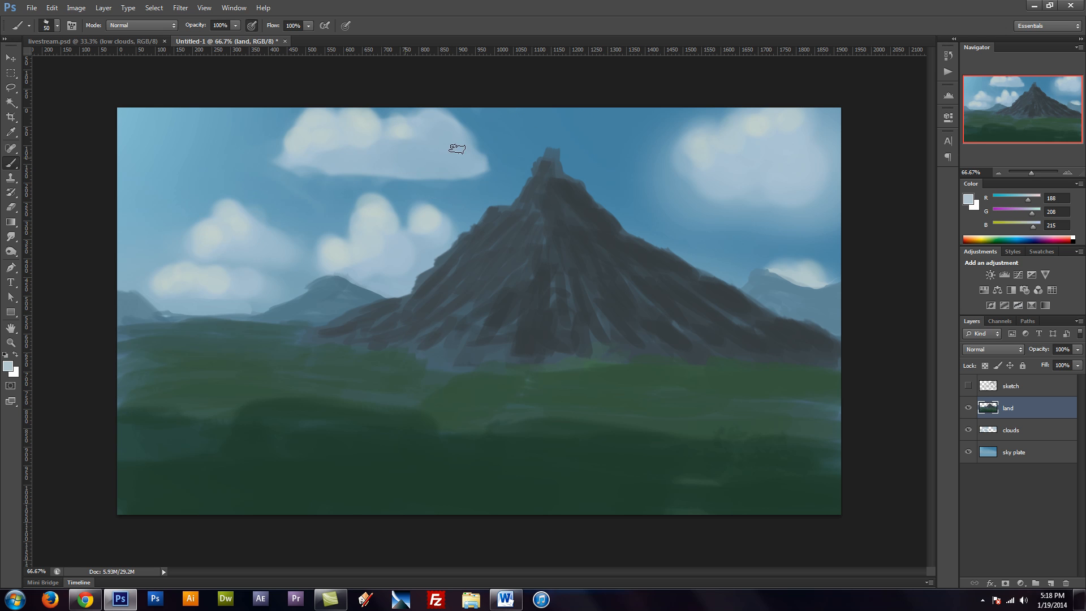
mouse_move(537, 185)
left_mouse_down()
mouse_move(557, 155)
mouse_move(565, 186)
mouse_move(583, 196)
mouse_move(537, 177)
mouse_move(550, 152)
mouse_move(519, 207)
mouse_move(488, 229)
mouse_move(488, 215)
mouse_move(506, 231)
mouse_move(496, 244)
mouse_move(509, 220)
mouse_move(528, 217)
mouse_move(539, 246)
mouse_move(569, 212)
mouse_move(544, 202)
mouse_move(535, 215)
mouse_move(517, 210)
mouse_move(523, 199)
mouse_move(543, 224)
mouse_move(552, 191)
mouse_move(549, 209)
mouse_move(603, 216)
left_mouse_up()
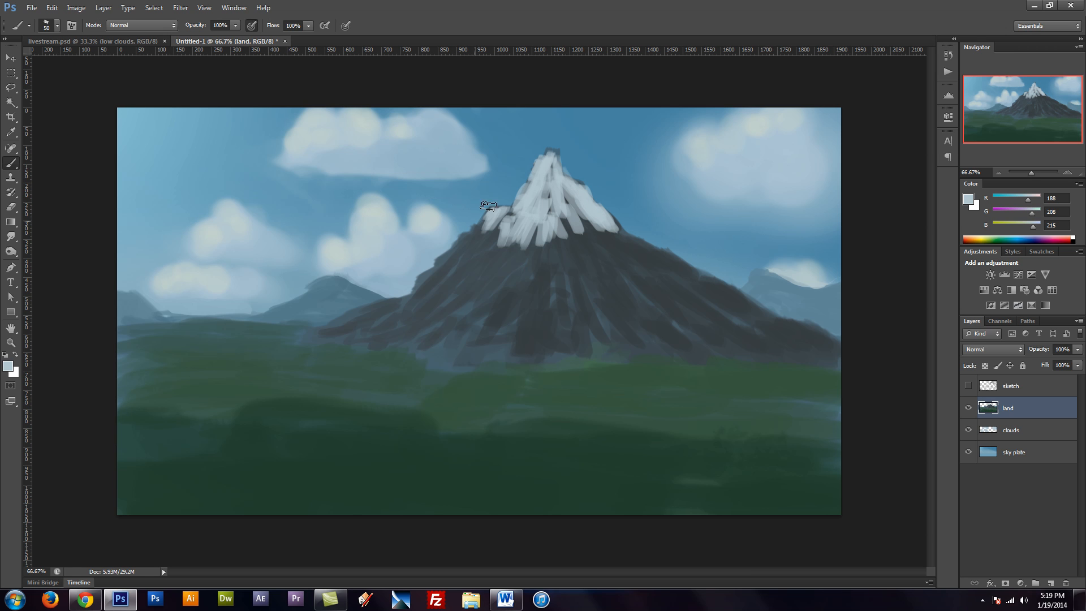
key("bracketleft")
left_click_drag(559, 156, 580, 184)
key("bracketright")
left_click_drag(621, 232, 647, 250)
mouse_move(641, 259)
left_mouse_down()
mouse_move(583, 243)
mouse_move(575, 259)
mouse_move(543, 237)
mouse_move(509, 235)
mouse_move(461, 246)
left_mouse_up()
Sample the dark rock of the mountain's right slope and set the foreground colour to the darker shade 3a3b40
key("i")
left_click(672, 261)
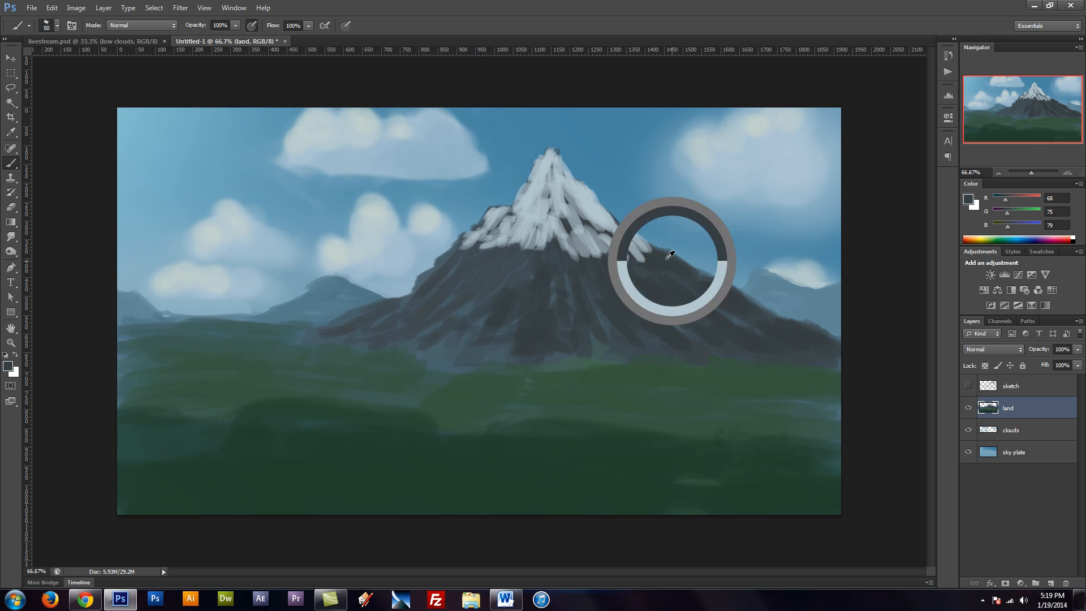
left_click(8, 365)
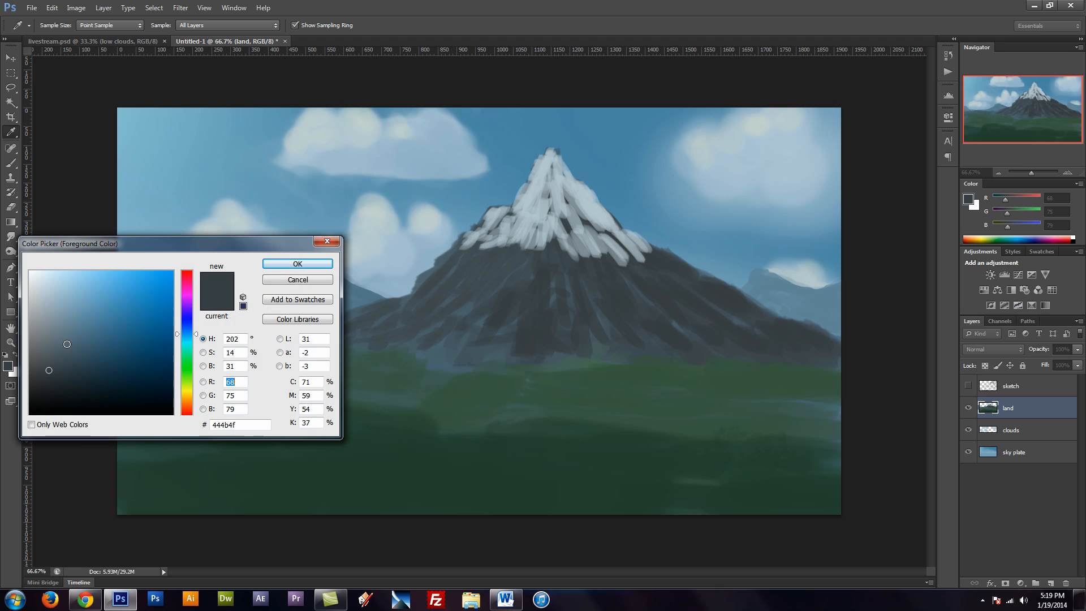
left_click_drag(48, 367, 43, 378)
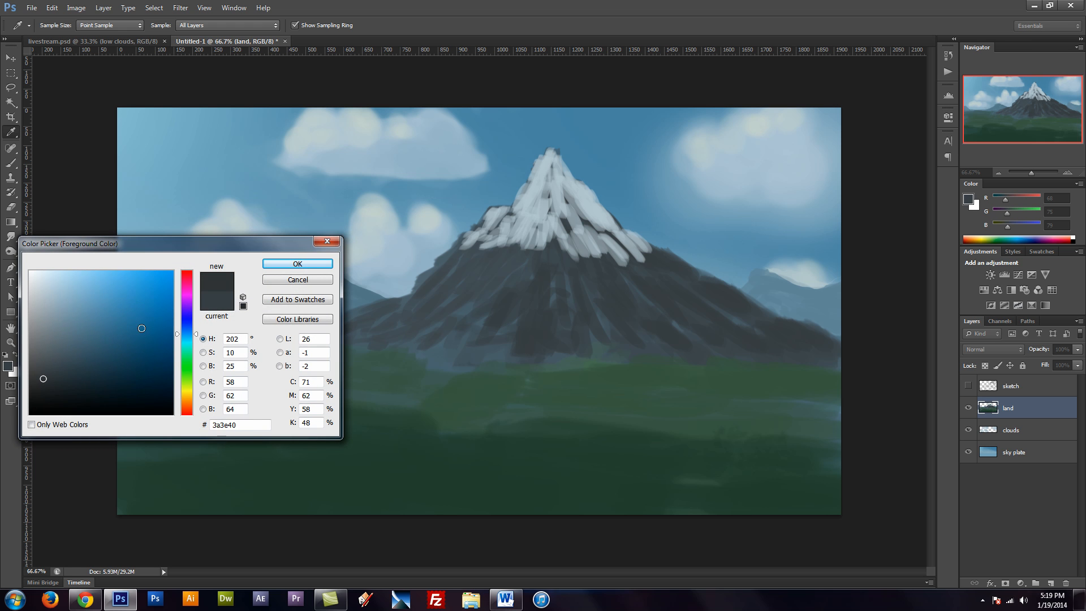
left_click_drag(187, 328, 189, 323)
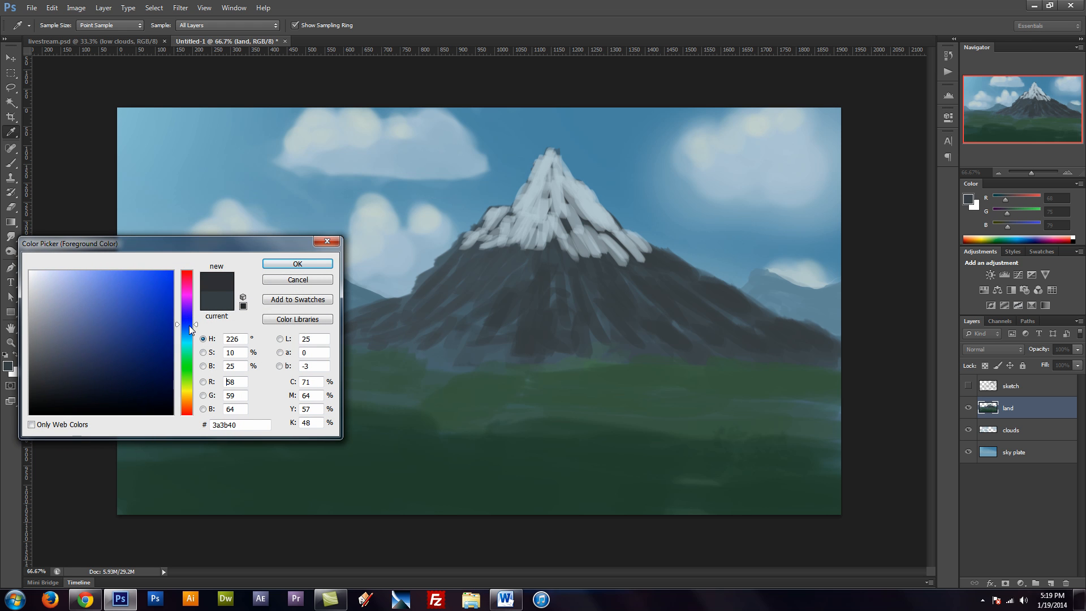
left_click(301, 256)
Paint thin dark rock streaks through the snow cap using a smaller brush, about 30 px
key("b")
key("bracketleft")
key("bracketleft")
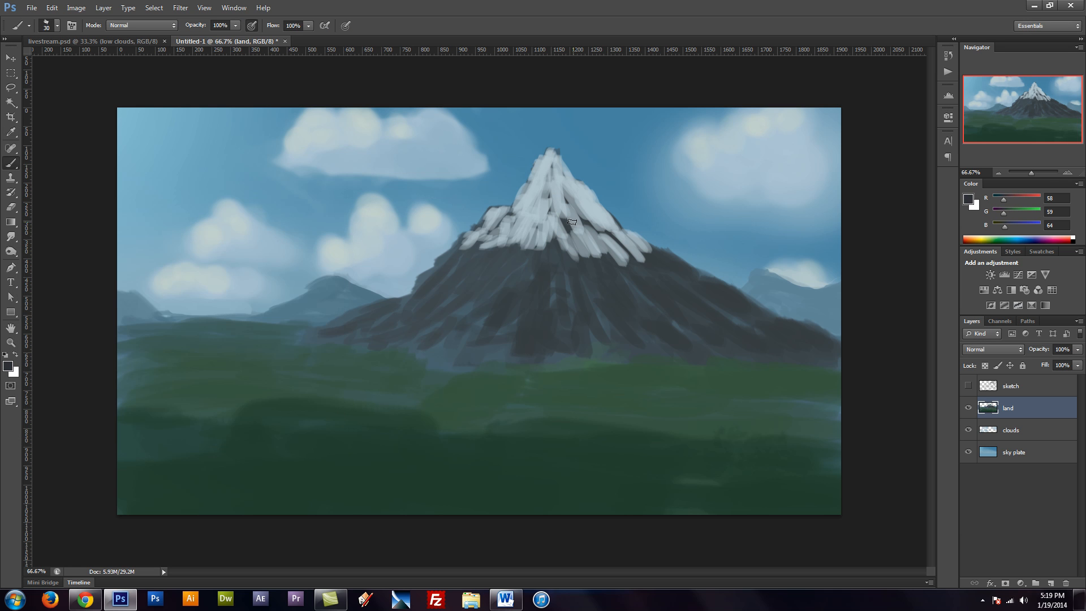
left_click_drag(570, 207, 580, 218)
left_click_drag(565, 199, 574, 224)
left_click_drag(563, 206, 568, 219)
mouse_move(556, 176)
left_mouse_down()
mouse_move(592, 223)
mouse_move(572, 207)
mouse_move(544, 208)
mouse_move(546, 187)
mouse_move(556, 201)
mouse_move(541, 168)
mouse_move(560, 162)
mouse_move(570, 189)
mouse_move(593, 200)
mouse_move(620, 250)
left_mouse_up()
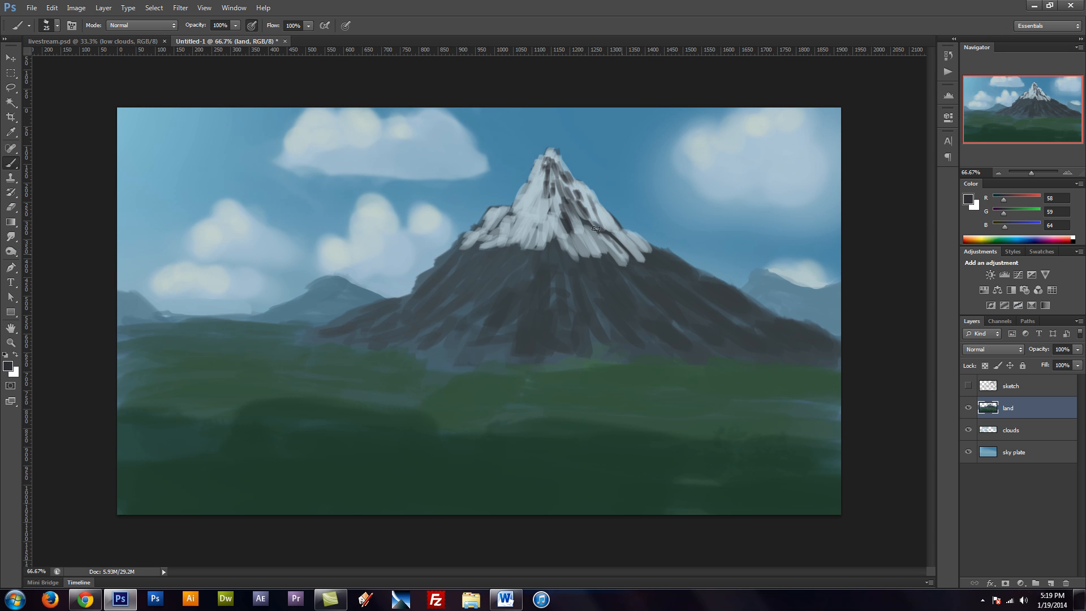
mouse_move(594, 215)
left_mouse_down()
mouse_move(629, 246)
mouse_move(602, 224)
mouse_move(562, 215)
mouse_move(586, 238)
mouse_move(550, 223)
mouse_move(537, 196)
mouse_move(529, 212)
mouse_move(533, 187)
mouse_move(524, 201)
mouse_move(544, 184)
mouse_move(534, 176)
mouse_move(525, 238)
mouse_move(544, 208)
mouse_move(543, 230)
mouse_move(521, 236)
mouse_move(533, 250)
mouse_move(529, 233)
left_mouse_up()
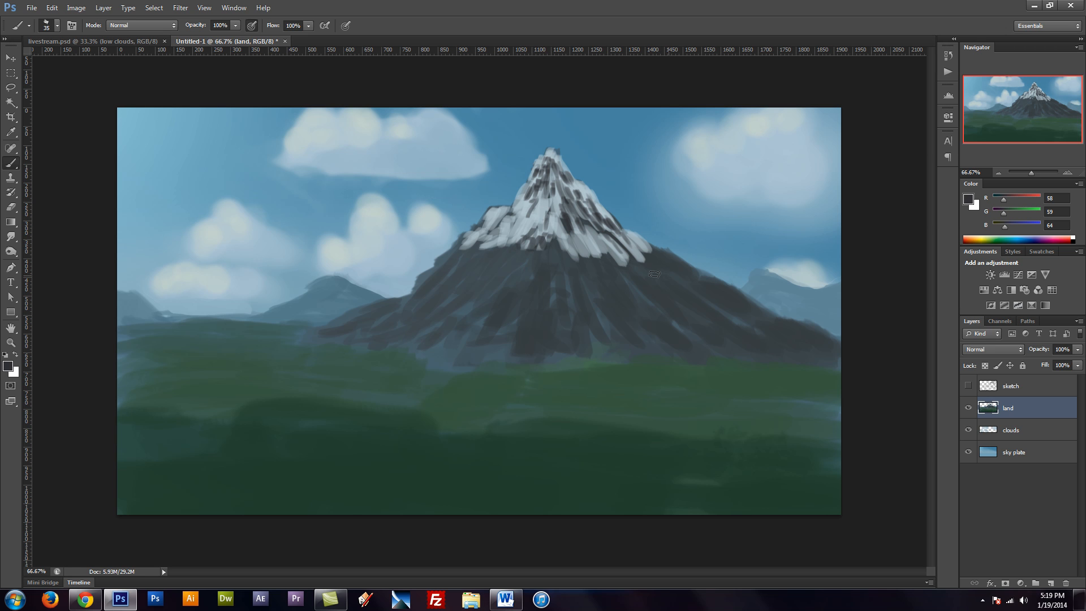
Add dark shadow strokes to the mountain's right slope below the snow line
mouse_move(622, 265)
left_mouse_down()
mouse_move(652, 256)
mouse_move(646, 263)
mouse_move(709, 301)
left_mouse_up()
mouse_move(626, 299)
left_mouse_down()
mouse_move(662, 268)
mouse_move(682, 302)
left_mouse_up()
left_click_drag(565, 260, 582, 308)
left_click_drag(605, 275, 616, 302)
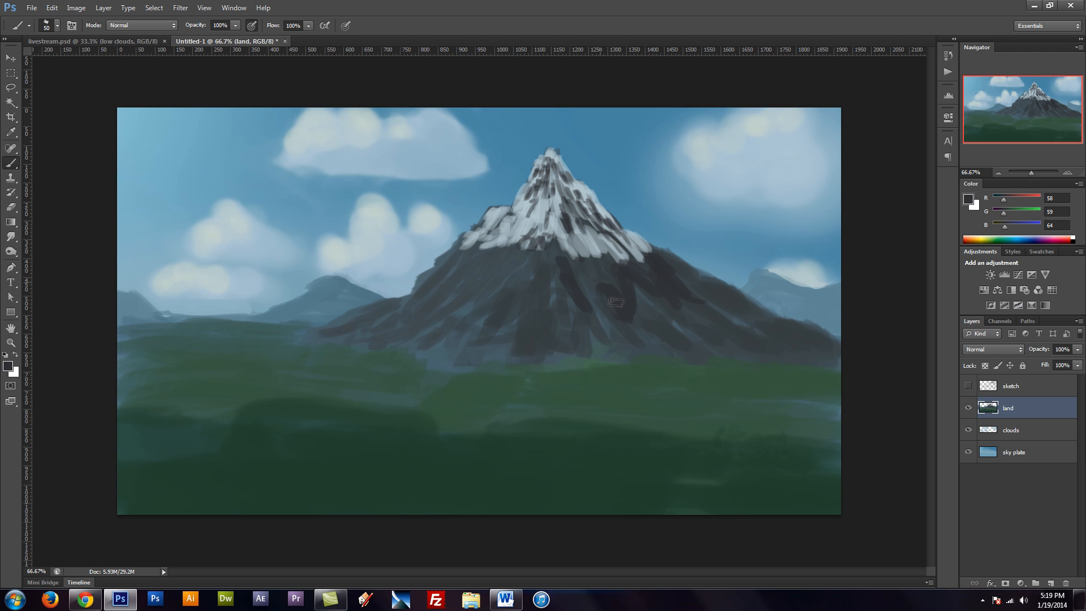
left_click_drag(594, 263, 622, 299)
mouse_move(678, 274)
left_mouse_down()
mouse_move(707, 304)
mouse_move(724, 291)
mouse_move(753, 310)
left_mouse_up()
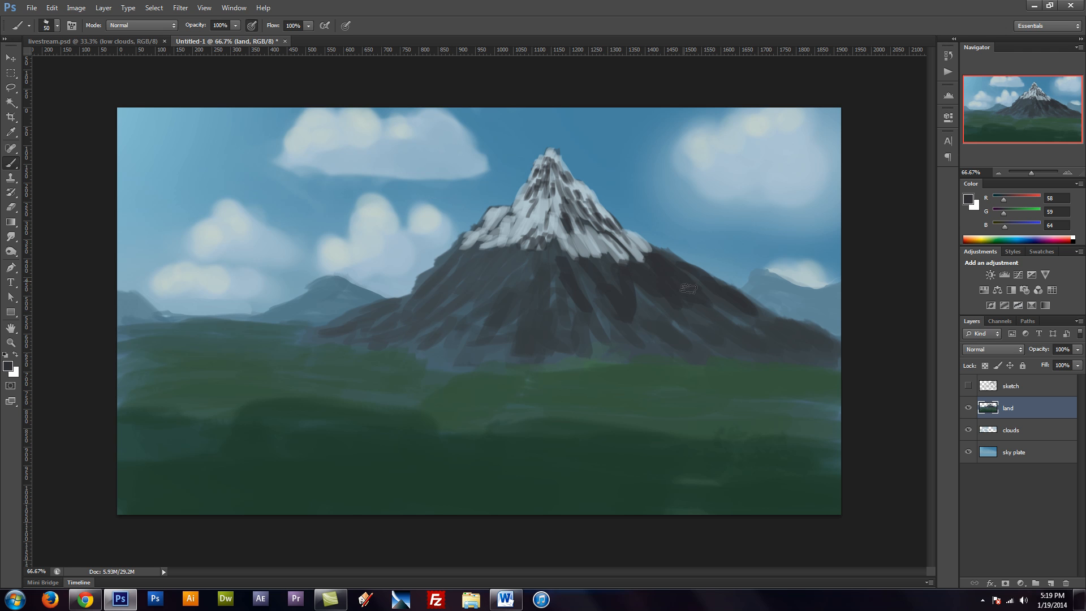
Sample the pale snow colour and paint snow on the distant peaks either side of the mountain with a 30 px brush
left_click(551, 200, "alt")
key("bracketleft")
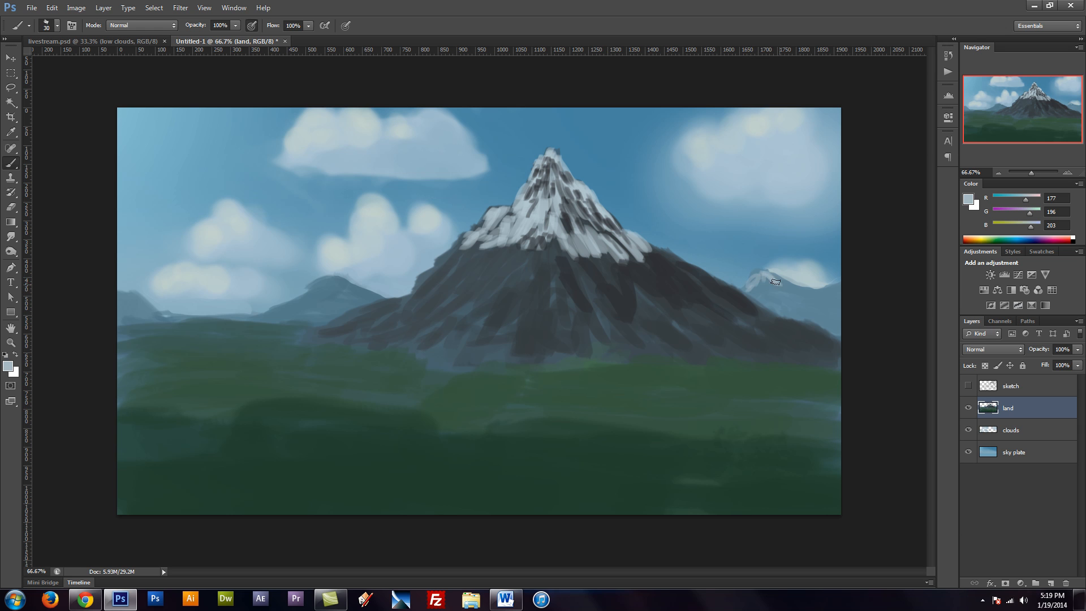
mouse_move(775, 282)
left_mouse_down()
mouse_move(814, 294)
mouse_move(749, 295)
mouse_move(766, 286)
mouse_move(763, 272)
mouse_move(817, 293)
mouse_move(841, 286)
mouse_move(813, 311)
mouse_move(813, 298)
mouse_move(797, 301)
mouse_move(833, 296)
mouse_move(762, 299)
left_mouse_up()
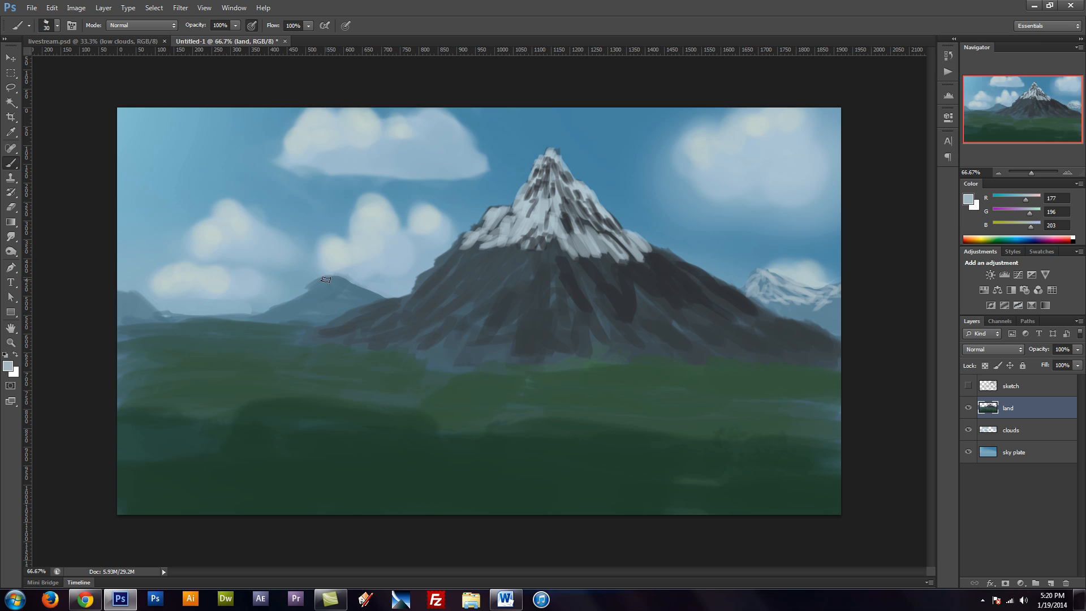
left_click_drag(337, 284, 342, 282)
Sample the mountain's rock and set the foreground colour to a lighter grey, RGB 110, 115, 123
left_click(495, 272, "alt")
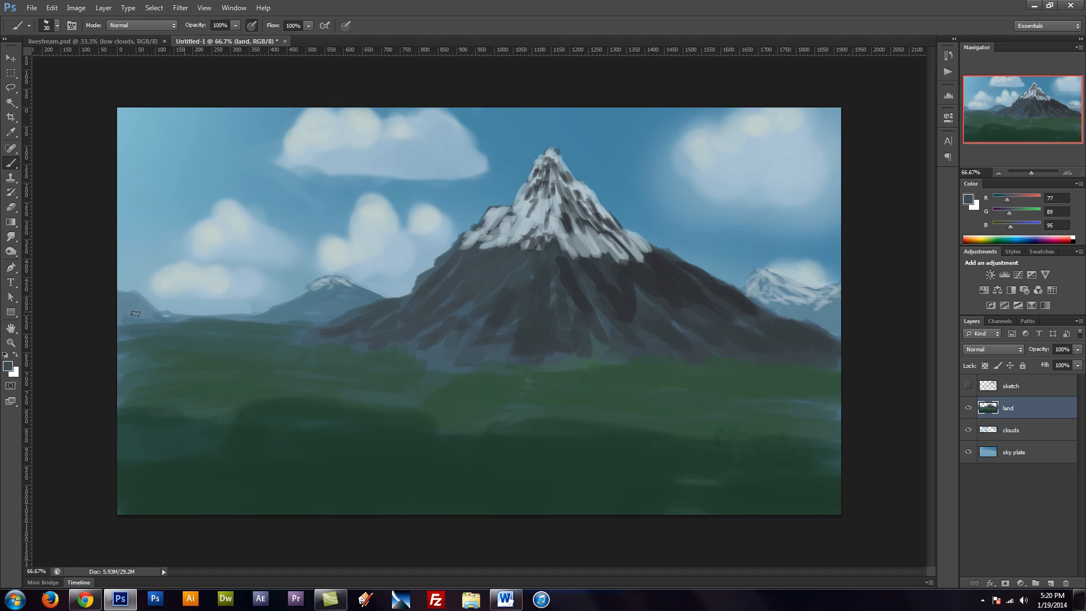
left_click(9, 367)
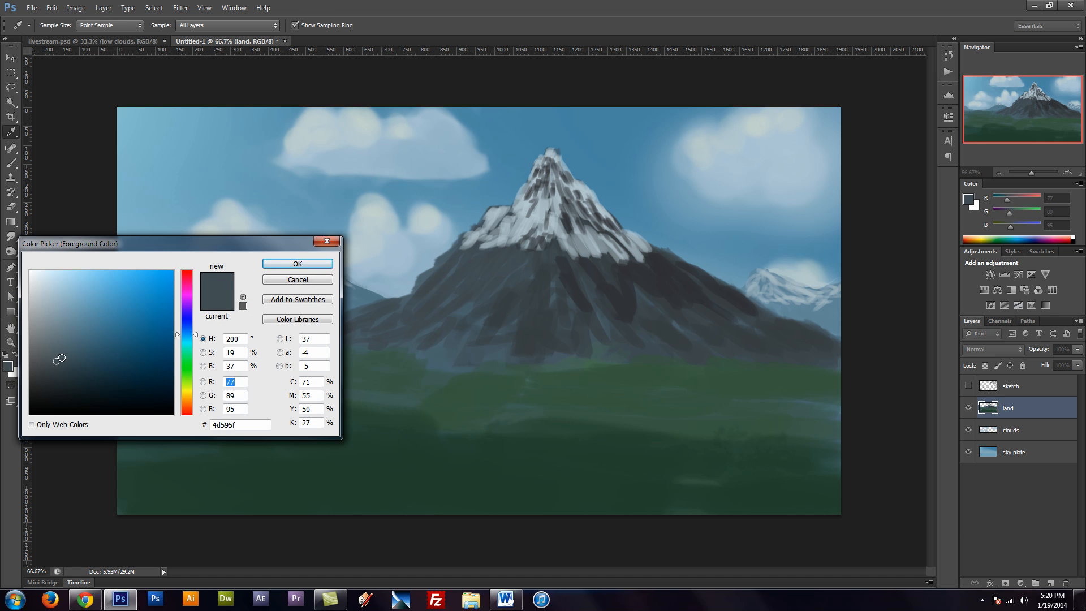
left_click_drag(57, 360, 43, 345)
left_click_drag(190, 333, 189, 325)
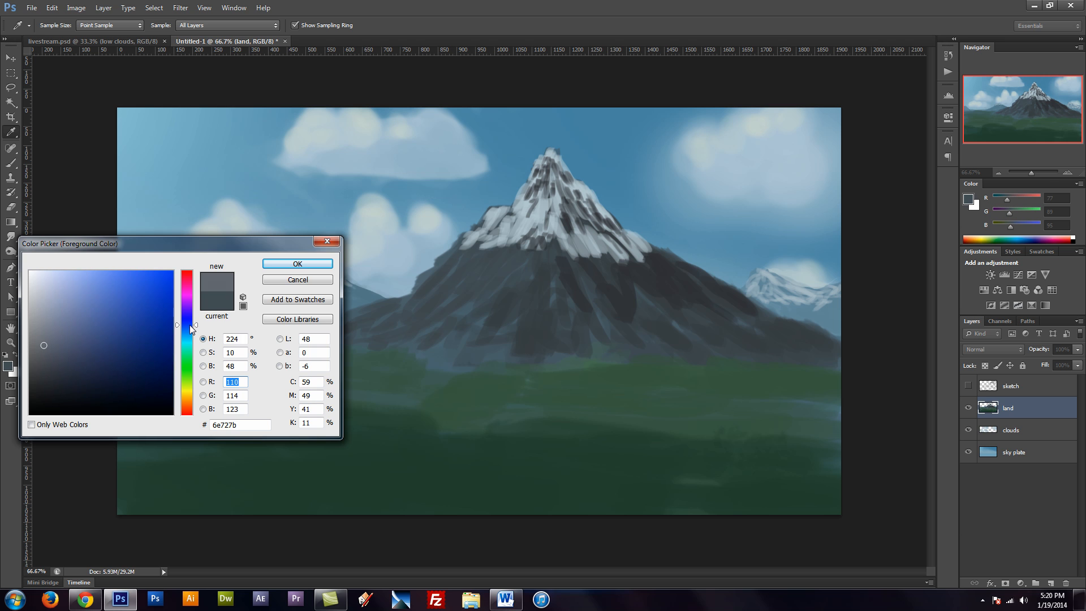
left_click(296, 263)
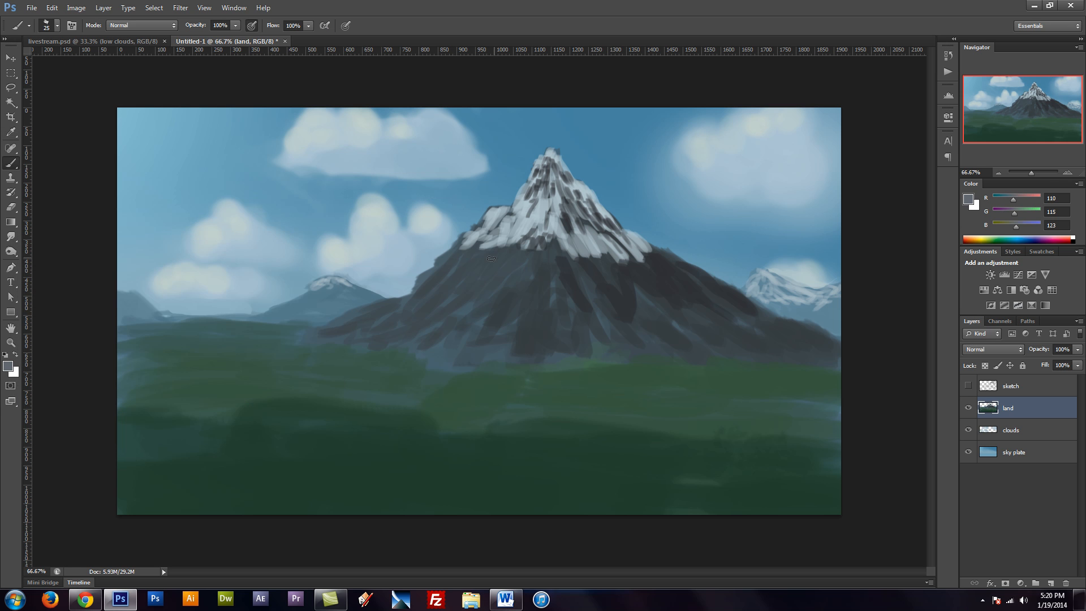
Paint grey downhill strokes over the mountain's left slope and central face, enlarging the brush to 50 px
mouse_move(526, 252)
left_mouse_down()
mouse_move(503, 266)
mouse_move(520, 259)
mouse_move(486, 253)
mouse_move(501, 270)
mouse_move(488, 277)
mouse_move(468, 245)
mouse_move(449, 256)
mouse_move(442, 296)
mouse_move(469, 297)
mouse_move(455, 279)
mouse_move(459, 259)
mouse_move(448, 300)
mouse_move(530, 285)
mouse_move(525, 235)
left_mouse_up()
mouse_move(526, 281)
left_mouse_down()
mouse_move(485, 350)
mouse_move(498, 339)
mouse_move(455, 348)
mouse_move(496, 311)
mouse_move(482, 290)
mouse_move(458, 345)
mouse_move(433, 327)
mouse_move(443, 309)
mouse_move(464, 305)
mouse_move(399, 327)
mouse_move(428, 329)
mouse_move(444, 296)
mouse_move(410, 319)
mouse_move(425, 300)
mouse_move(362, 323)
mouse_move(393, 303)
mouse_move(356, 320)
mouse_move(381, 318)
mouse_move(379, 329)
mouse_move(349, 322)
left_mouse_up()
key("]")
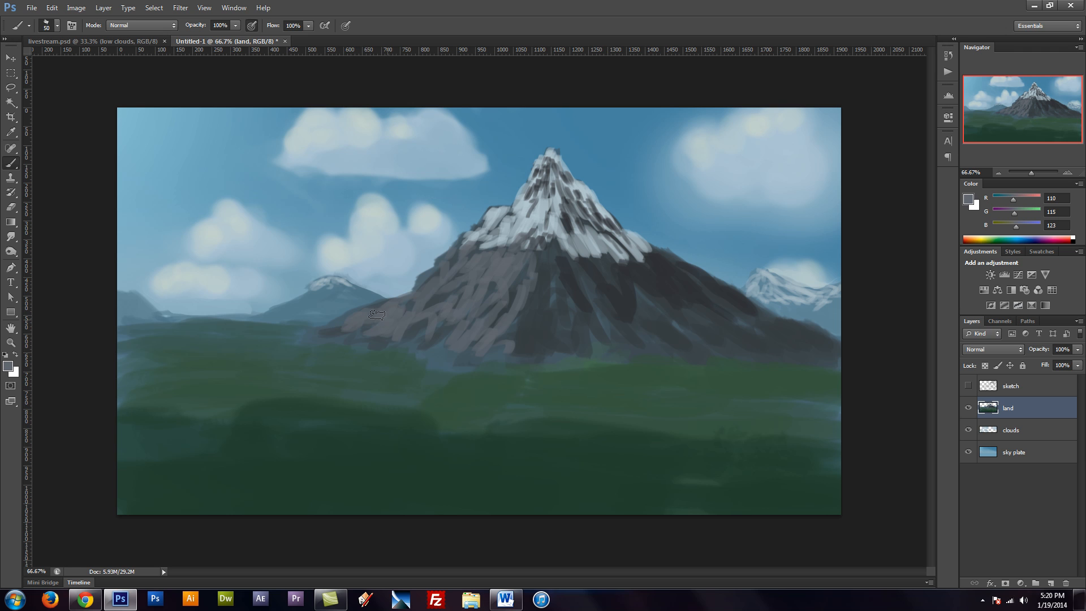
left_click_drag(536, 302, 531, 325)
mouse_move(549, 255)
left_mouse_down()
mouse_move(541, 304)
mouse_move(574, 314)
mouse_move(566, 320)
mouse_move(594, 337)
mouse_move(572, 322)
mouse_move(557, 353)
mouse_move(577, 288)
mouse_move(599, 299)
mouse_move(590, 344)
mouse_move(570, 355)
left_mouse_up()
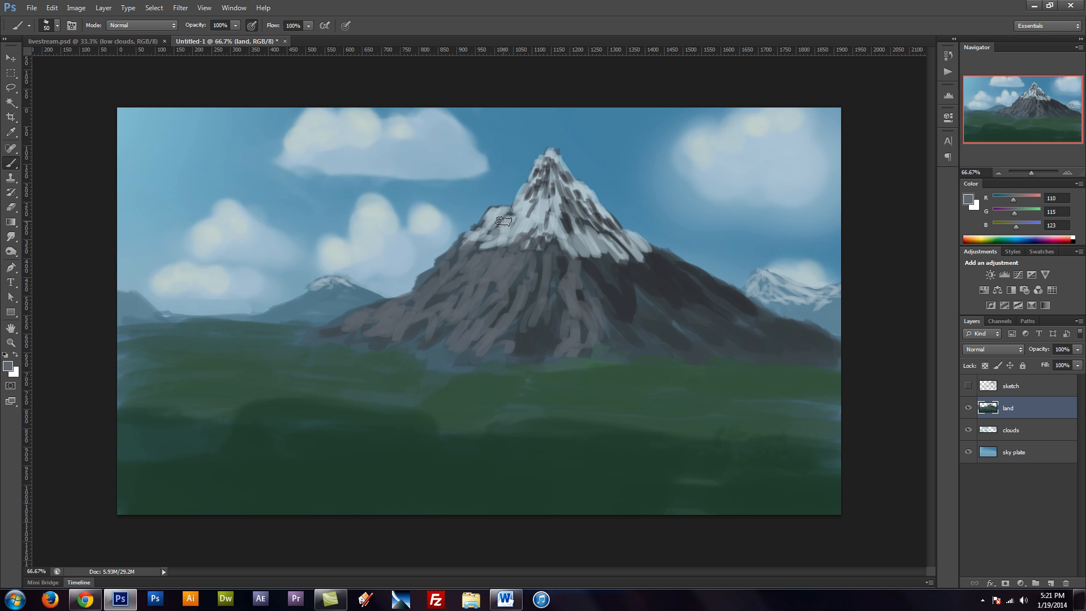
Sample the left slope's grey and lighten the foreground colour to RGB 133, 140, 149, with the brush reduced to 35 px
key("bracketleft")
left_click(432, 280, "alt")
left_click(482, 259, "alt")
left_click(8, 366)
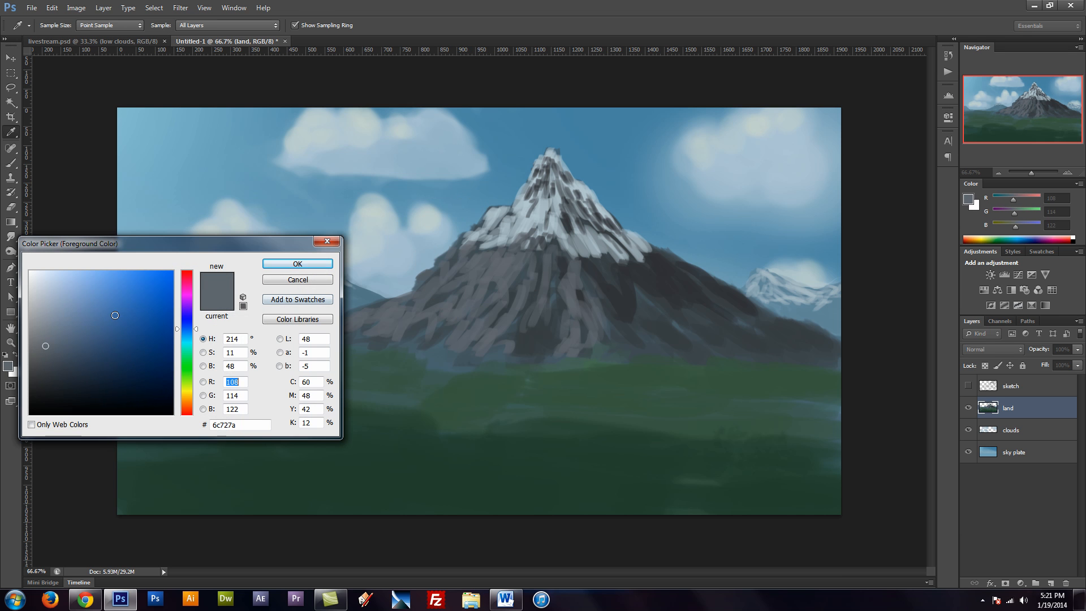
left_click(45, 331)
left_click(294, 263)
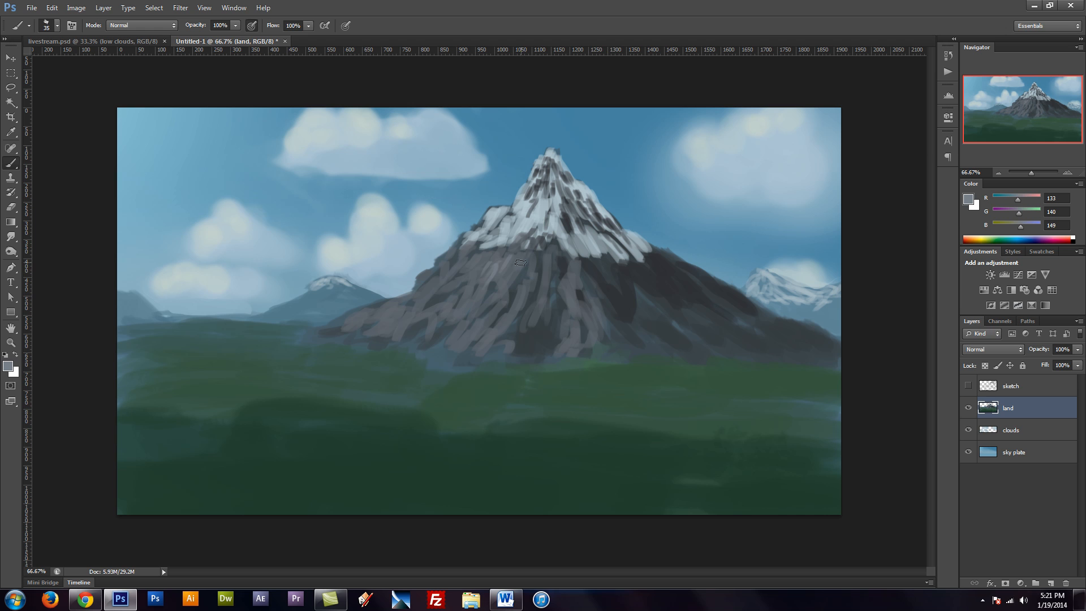
Paint light grey highlight strokes down the mountain's left slope, from below the snow line to its foot
left_click_drag(519, 260, 499, 291)
left_click_drag(468, 254, 458, 271)
left_click_drag(480, 260, 463, 308)
mouse_move(489, 271)
left_mouse_down()
mouse_move(470, 310)
mouse_move(445, 325)
mouse_move(428, 321)
mouse_move(436, 302)
mouse_move(409, 318)
left_mouse_up()
mouse_move(439, 278)
left_mouse_down()
mouse_move(401, 323)
mouse_move(334, 327)
mouse_move(365, 310)
mouse_move(340, 327)
left_mouse_up()
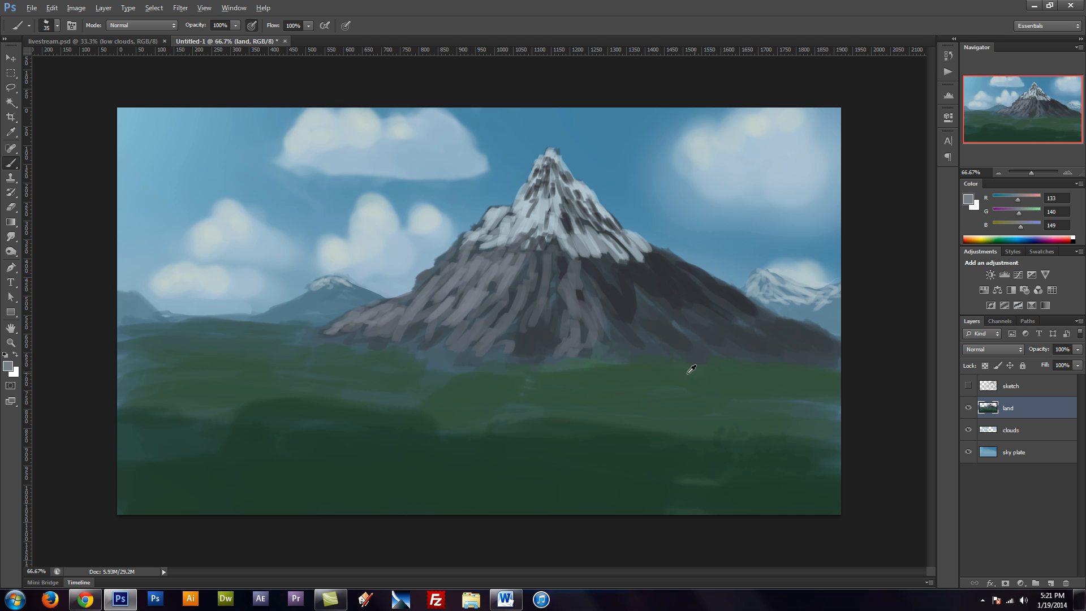
Sample the green at the mountain's foot and set the foreground colour to a darker green, RGB 55, 71, 62
left_click(663, 360, "alt")
left_click(8, 366)
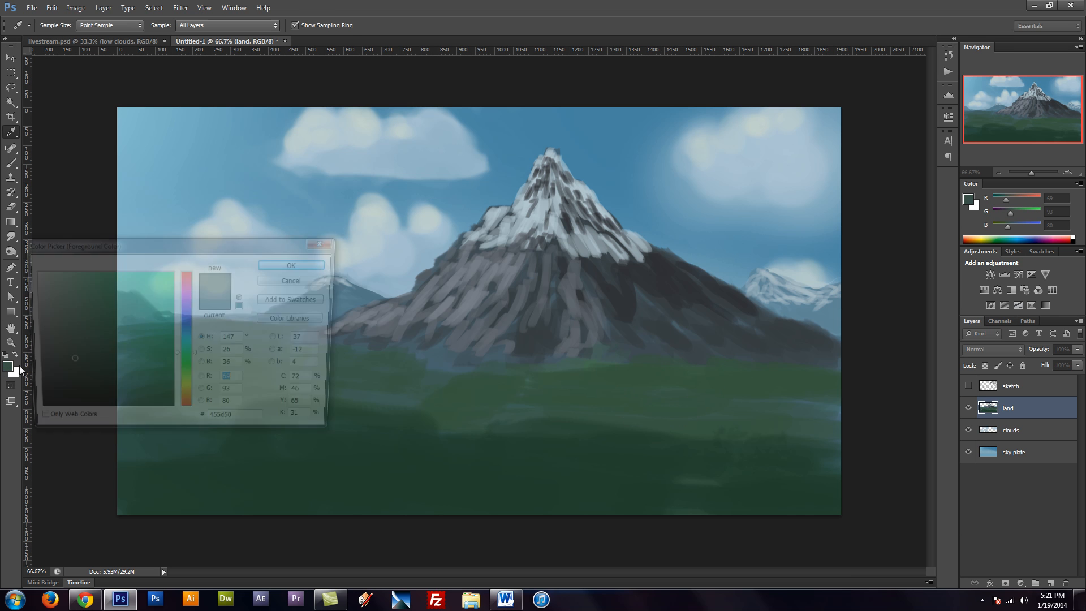
left_click_drag(83, 364, 62, 375)
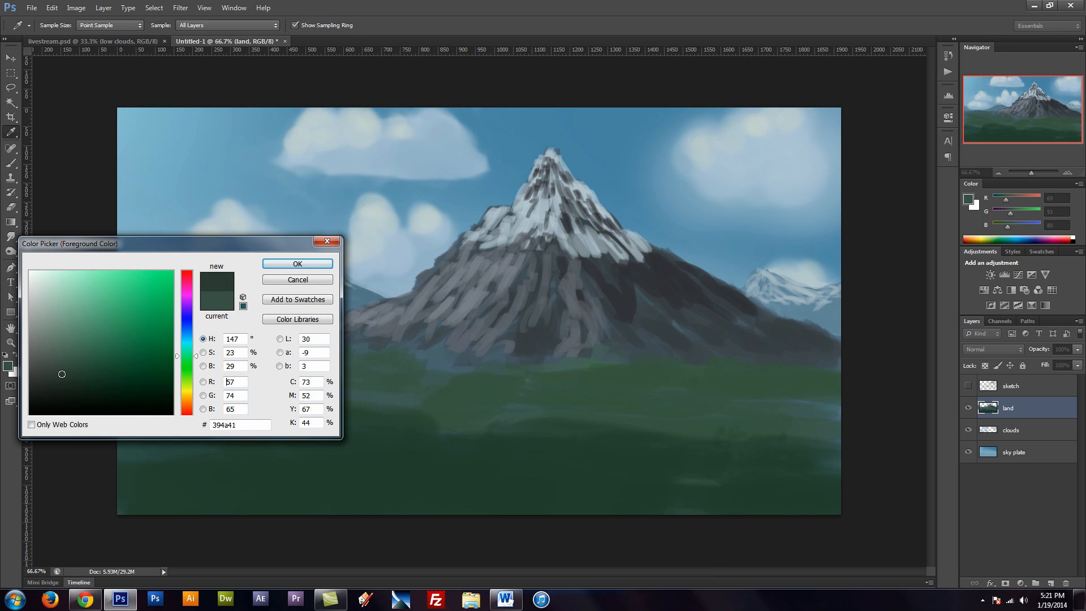
left_click(279, 269)
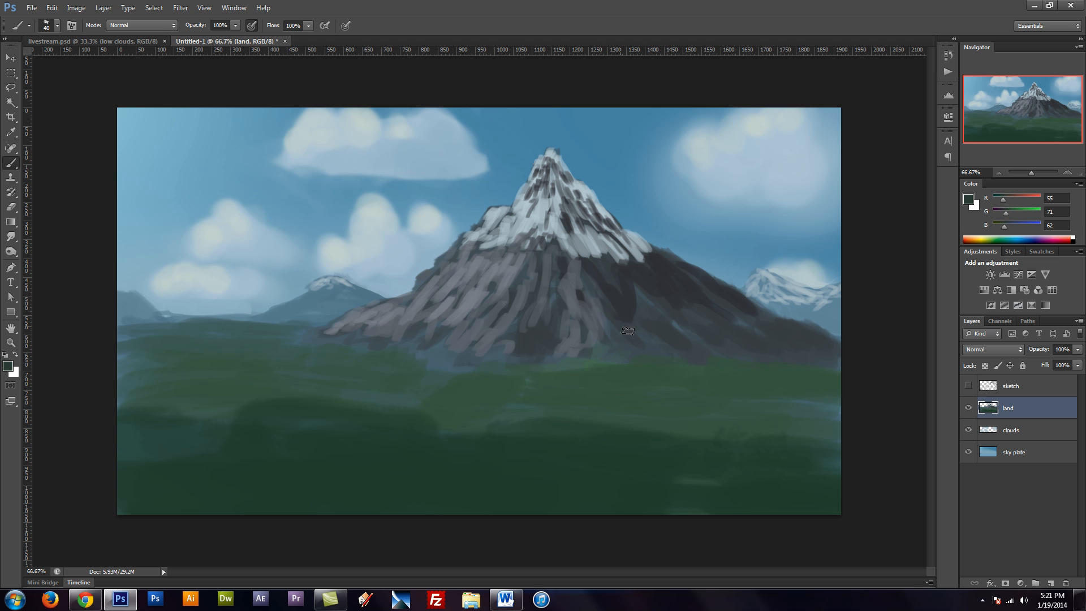
Paint dark green strokes along the mountain's entire base, gradually enlarging the brush from 40 to 80 px
mouse_move(631, 337)
left_mouse_down()
mouse_move(671, 336)
mouse_move(685, 353)
mouse_move(642, 317)
mouse_move(673, 353)
mouse_move(679, 328)
mouse_move(663, 326)
mouse_move(705, 367)
left_mouse_up()
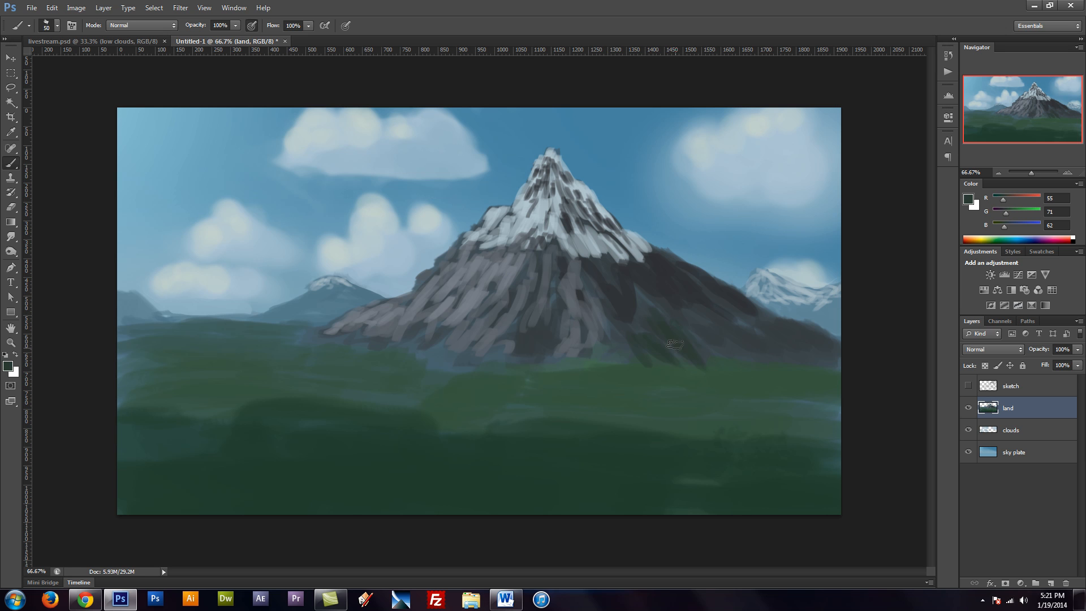
mouse_move(688, 326)
left_mouse_down()
mouse_move(731, 369)
mouse_move(707, 353)
mouse_move(748, 365)
left_mouse_up()
key("bracketright")
mouse_move(765, 346)
left_mouse_down()
mouse_move(795, 369)
mouse_move(752, 367)
mouse_move(836, 369)
mouse_move(838, 350)
left_mouse_up()
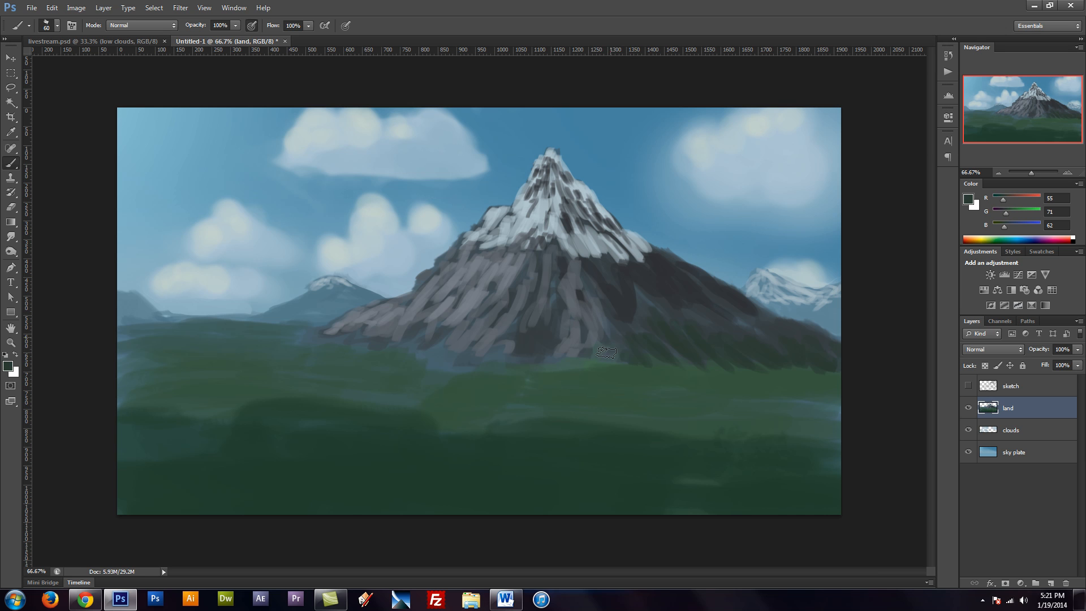
mouse_move(607, 352)
left_mouse_down()
mouse_move(614, 345)
mouse_move(588, 346)
mouse_move(591, 357)
mouse_move(504, 346)
mouse_move(580, 349)
mouse_move(512, 361)
mouse_move(508, 331)
mouse_move(476, 353)
mouse_move(501, 348)
mouse_move(458, 360)
mouse_move(491, 342)
mouse_move(504, 317)
mouse_move(464, 357)
mouse_move(466, 344)
mouse_move(450, 357)
mouse_move(390, 345)
mouse_move(481, 368)
mouse_move(333, 340)
mouse_move(362, 349)
mouse_move(385, 335)
mouse_move(310, 351)
mouse_move(301, 340)
mouse_move(320, 339)
mouse_move(283, 343)
mouse_move(326, 353)
left_mouse_up()
key("]")
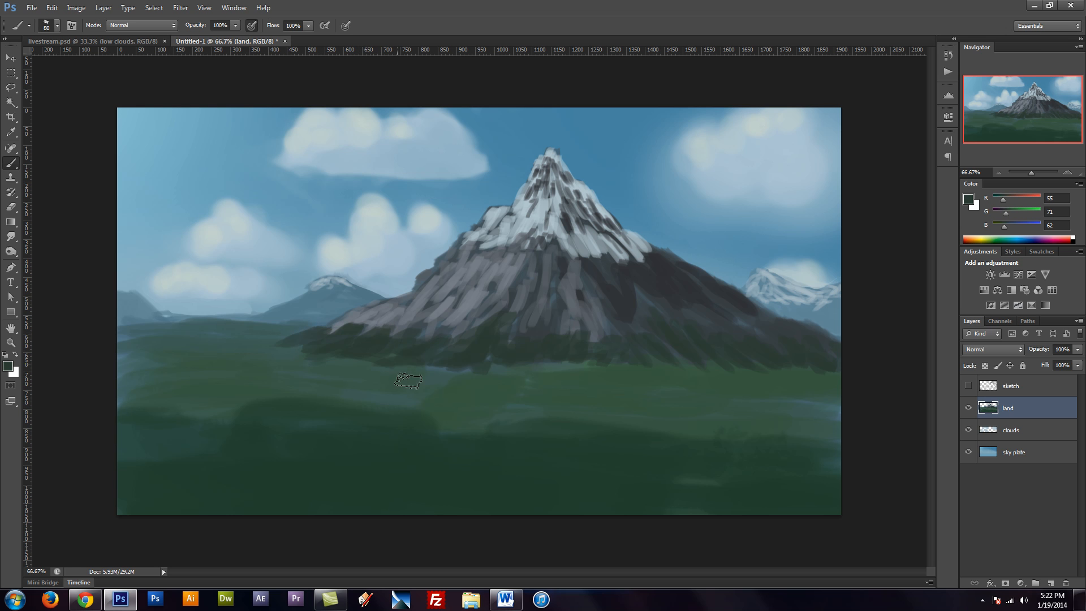
Paint broad dark green shading over the grass below the mountain and towards the right edge, enlarging the brush to 200 px
left_click_drag(412, 366, 423, 379)
key("bracketright")
key("bracketright")
key("bracketright")
key("bracketright")
key("bracketright")
mouse_move(517, 366)
left_mouse_down()
mouse_move(573, 417)
mouse_move(613, 369)
mouse_move(588, 379)
mouse_move(651, 402)
left_mouse_up()
key("bracketright")
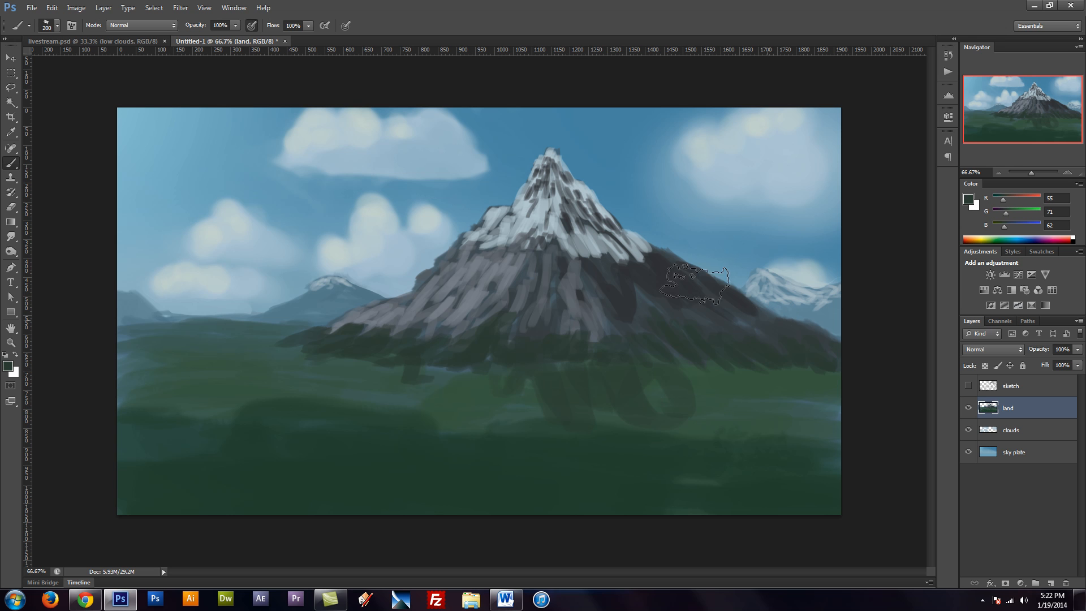
left_click_drag(697, 368, 814, 384)
mouse_move(814, 384)
left_mouse_down()
mouse_move(697, 376)
mouse_move(860, 388)
mouse_move(832, 410)
mouse_move(682, 377)
mouse_move(776, 400)
mouse_move(845, 436)
mouse_move(710, 432)
mouse_move(737, 428)
left_mouse_up()
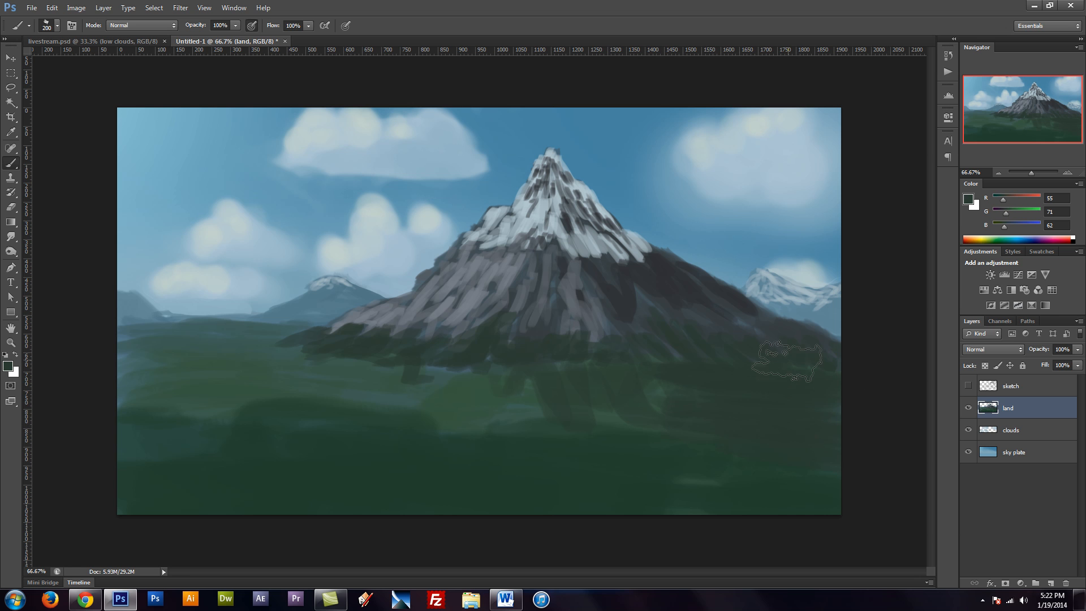
Select the 13 px round brush preset and lower its hardness to 9%
key("F5")
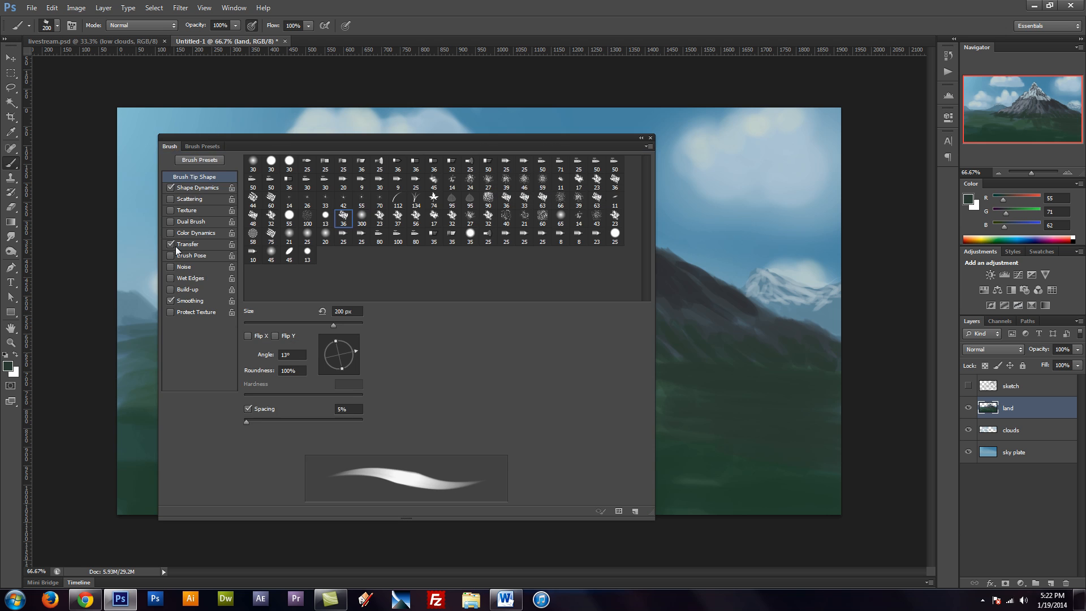
left_click(199, 146)
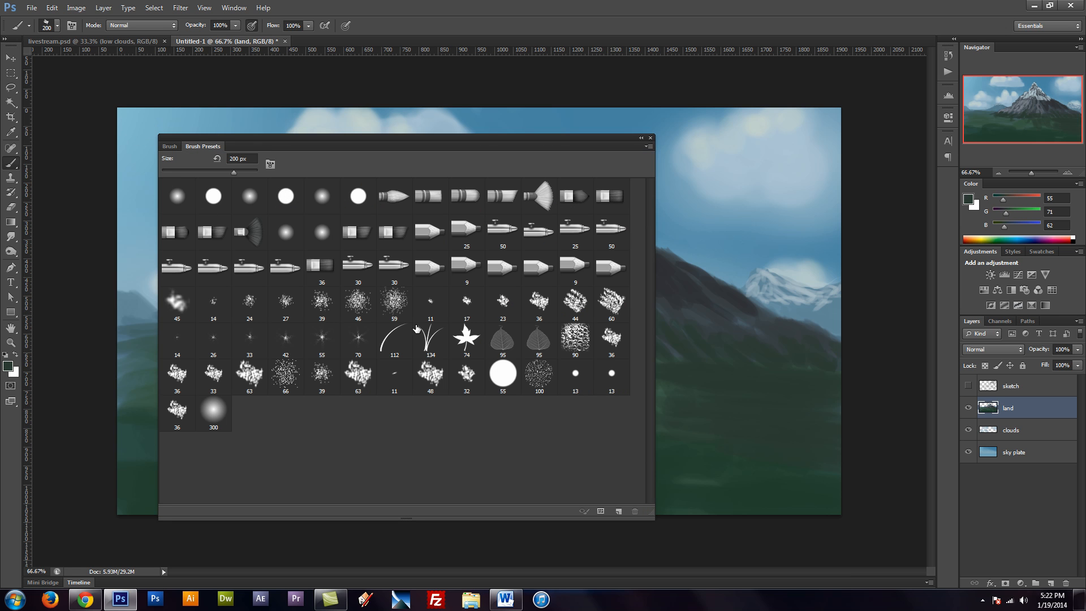
left_click(585, 376)
left_click(170, 146)
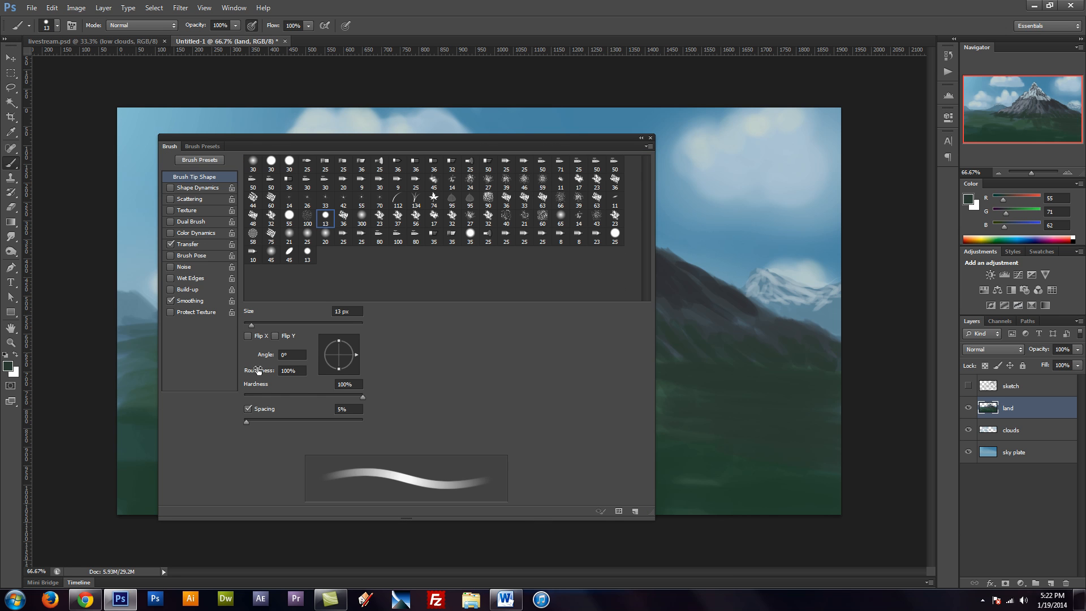
left_click(255, 395)
key("F5")
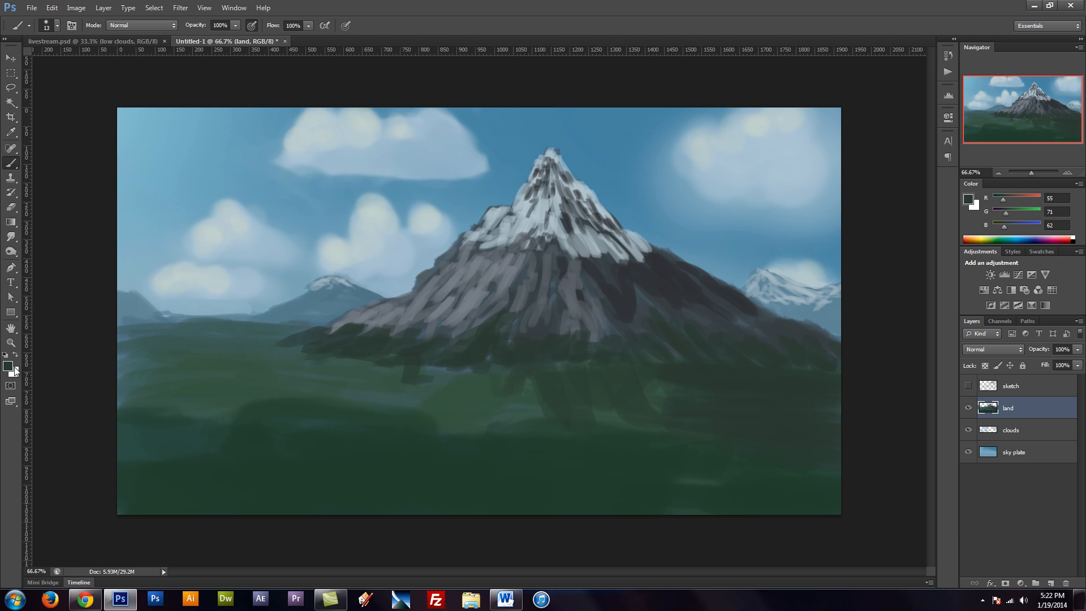
Reset the colours to default and set the foreground colour to the near-black blue 151618
key("d")
left_click(8, 366)
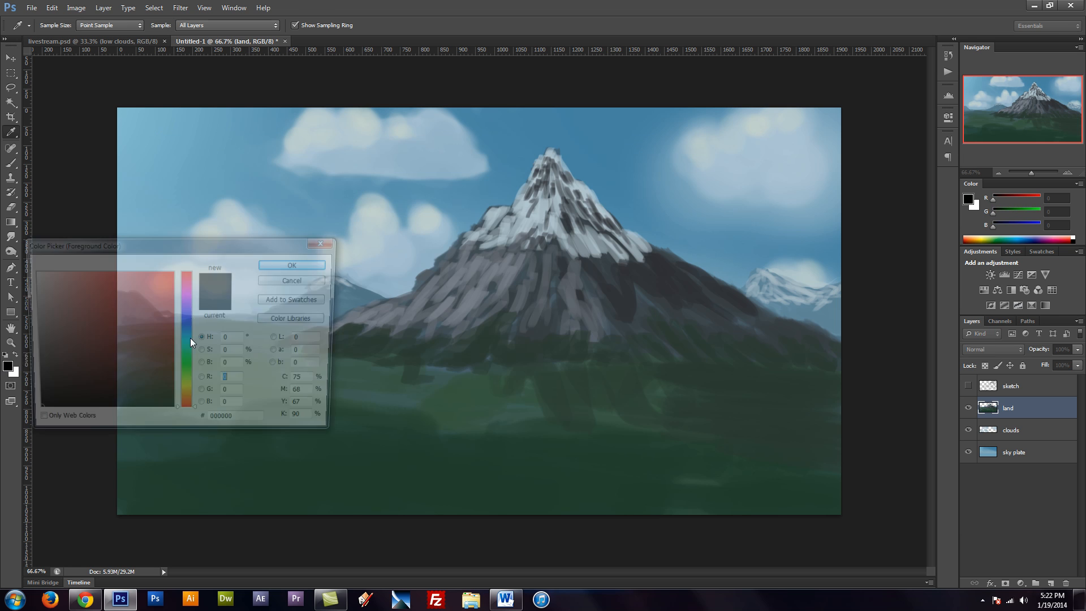
left_click(187, 326)
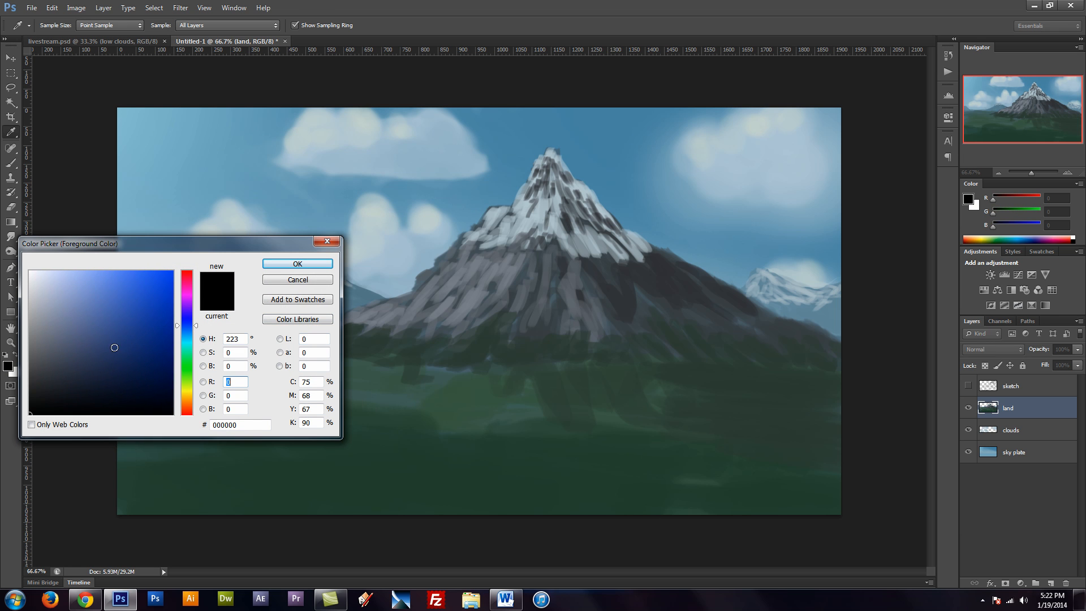
left_click_drag(72, 387, 48, 401)
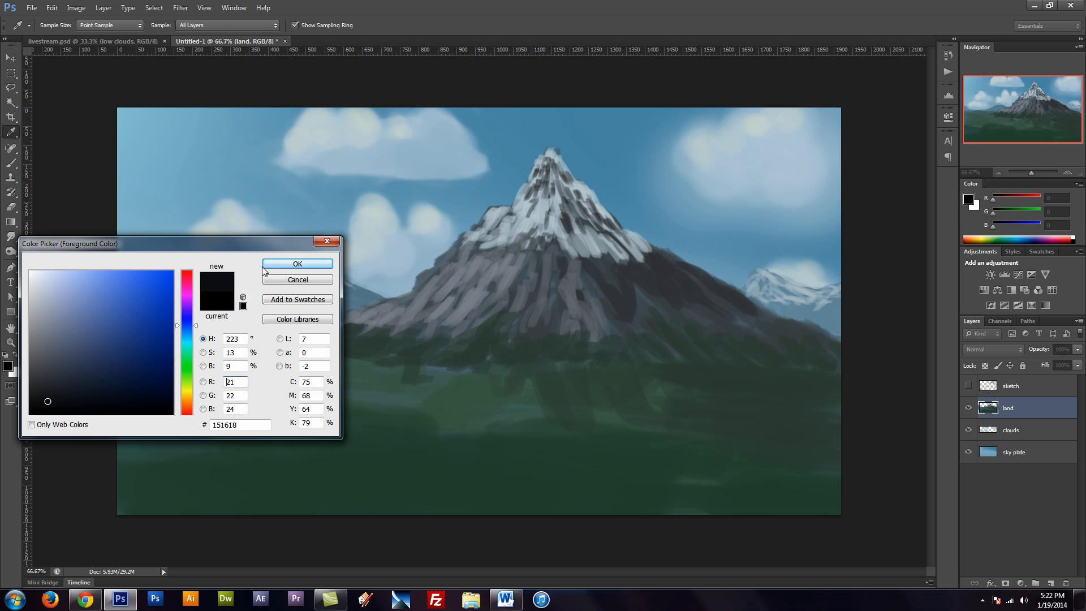
left_click(298, 263)
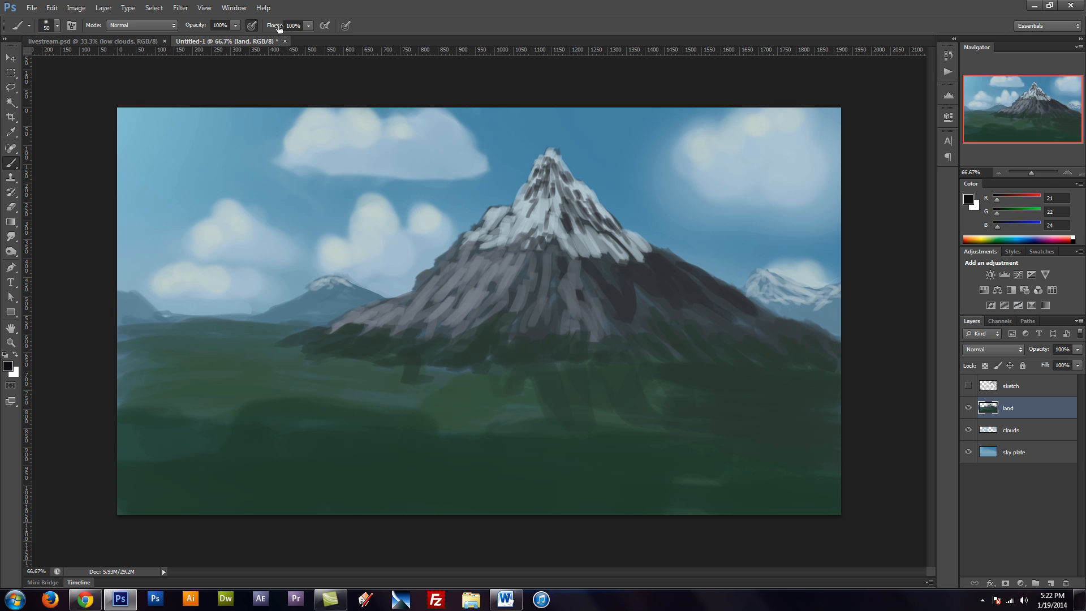
Set the brush flow to 20% and softly darken the mountain's lower right slope and adjoining grass with a 250 px brush
left_click_drag(276, 28, 242, 27)
key("bracketright")
key("bracketright")
key("bracketright")
key("bracketright")
key("bracketright")
key("bracketright")
key("bracketright")
key("bracketright")
key("bracketright")
key("bracketright")
key("bracketright")
key("bracketright")
key("bracketright")
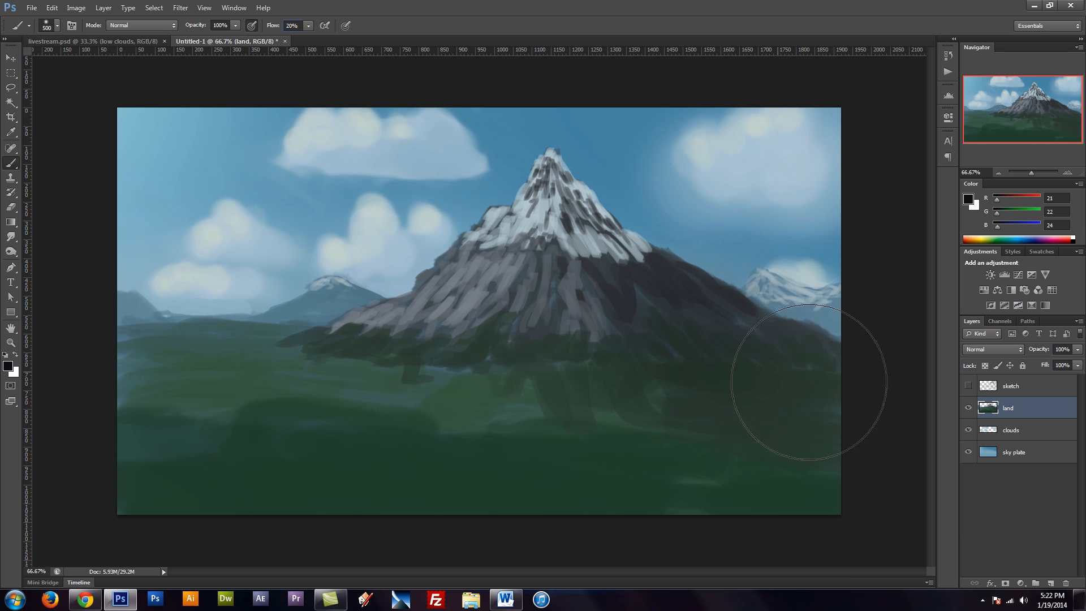
key("bracketleft")
key("bracketleft")
key("bracketleft")
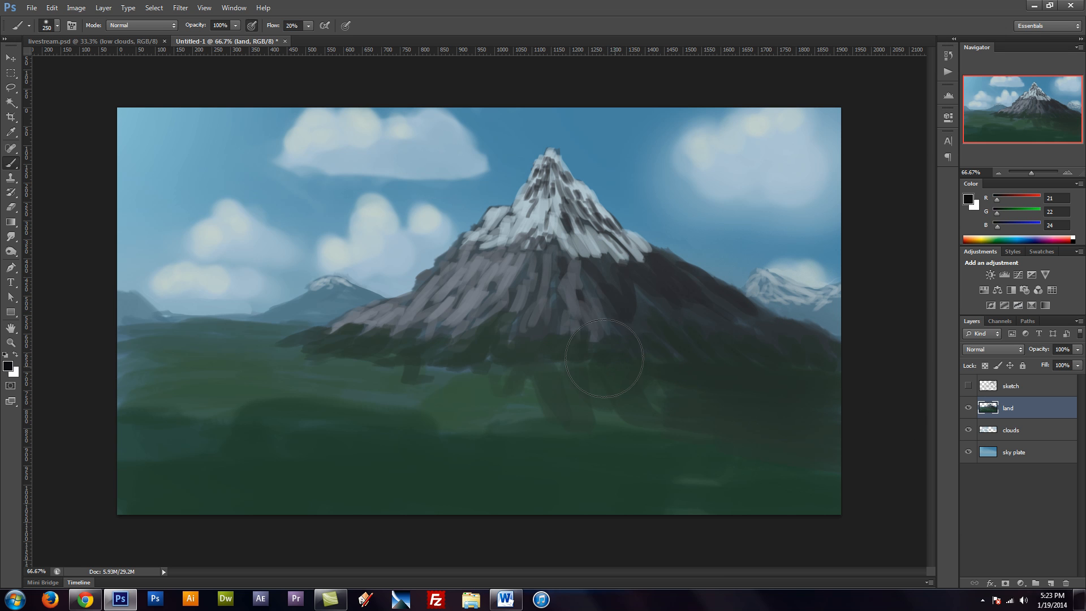
mouse_move(605, 358)
left_mouse_down()
mouse_move(522, 317)
mouse_move(516, 342)
mouse_move(559, 356)
mouse_move(562, 322)
mouse_move(594, 363)
left_mouse_up()
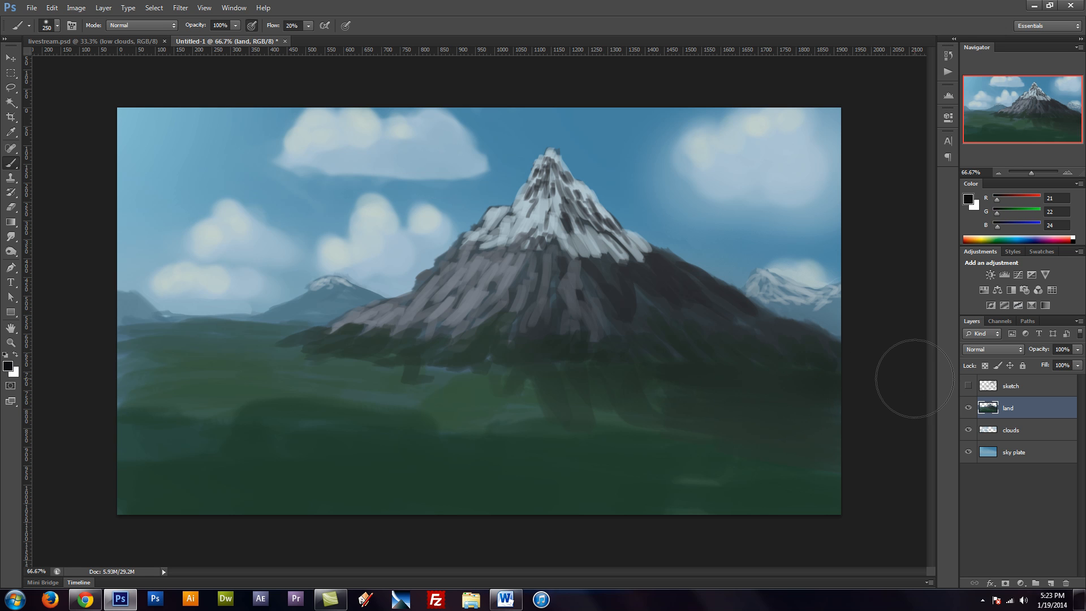
key("bracketleft")
Show the sketch layer and add a new layer named water above the land layer
left_click(968, 385)
left_click(968, 387)
left_click(968, 387)
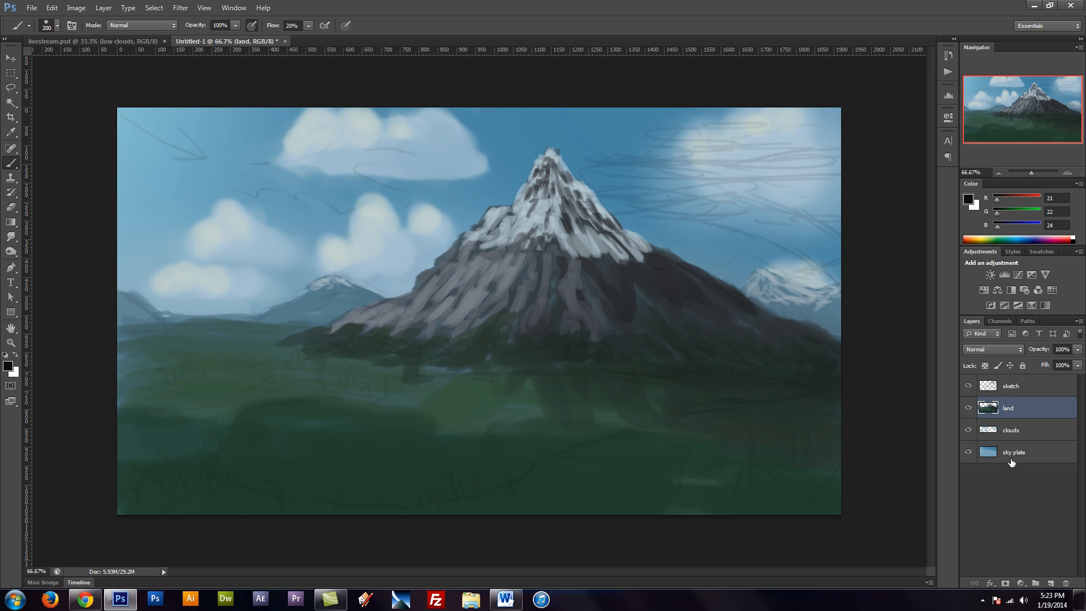
left_click(1050, 582)
double_click(1015, 408)
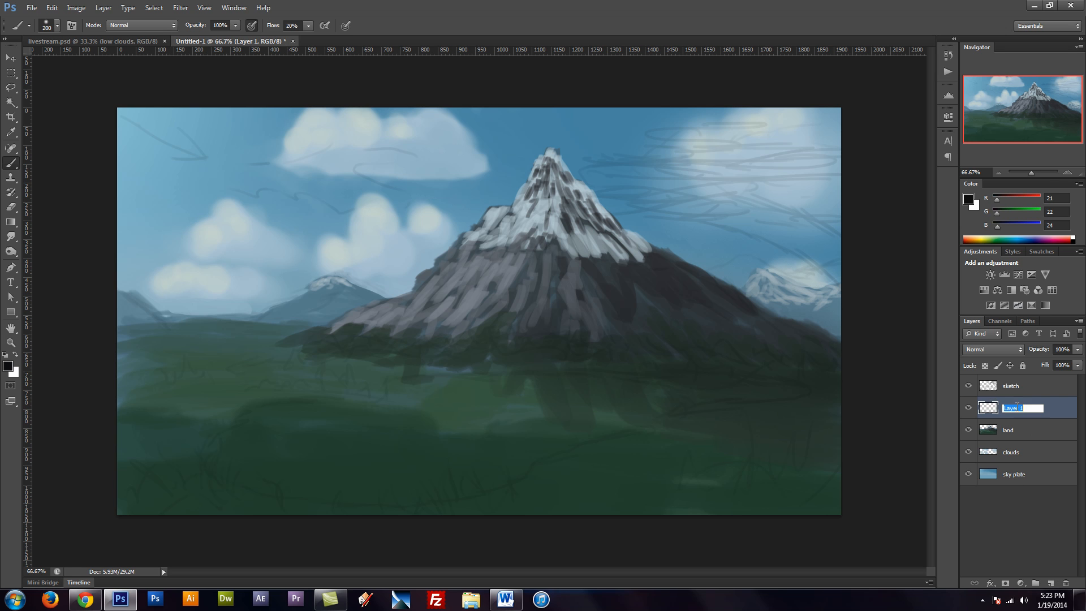
type("water")
key("Return")
Select the 13 px round brush preset with 100% hardness for the water layer
key("F5")
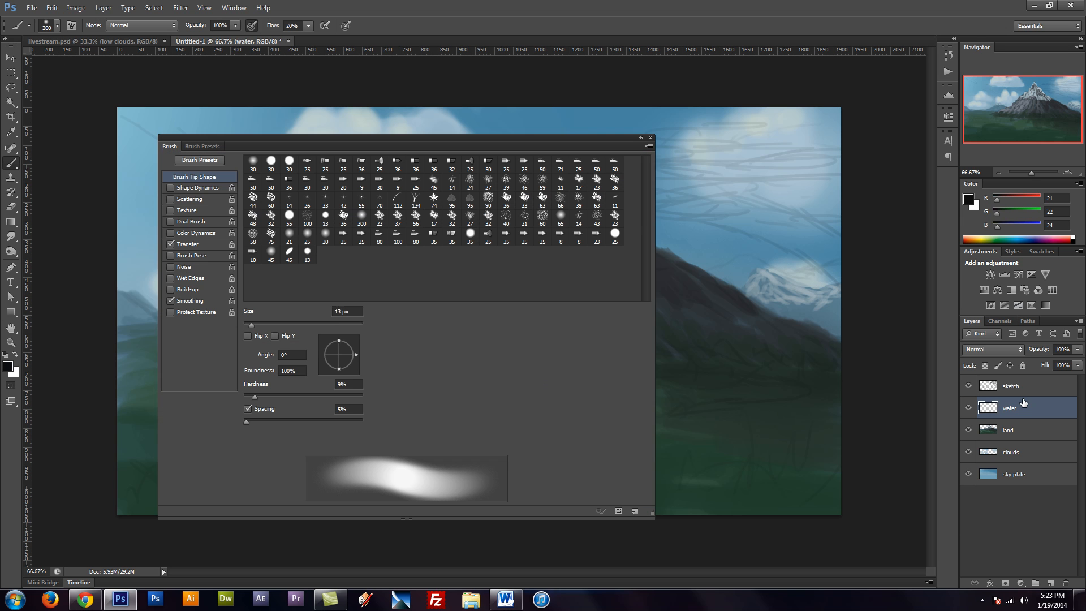
left_click(203, 146)
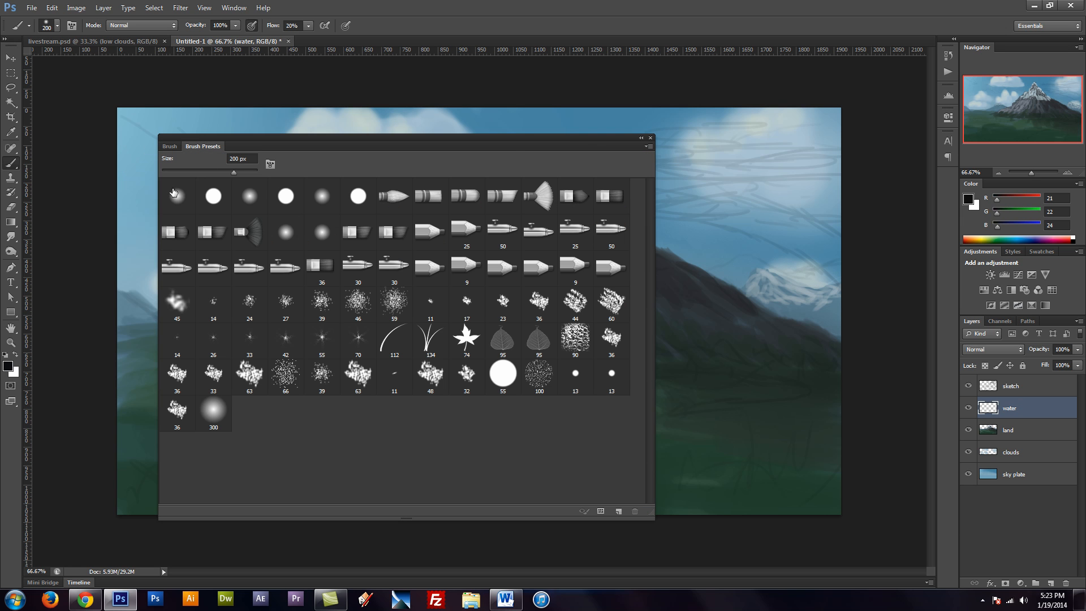
left_click(576, 384)
key("F5")
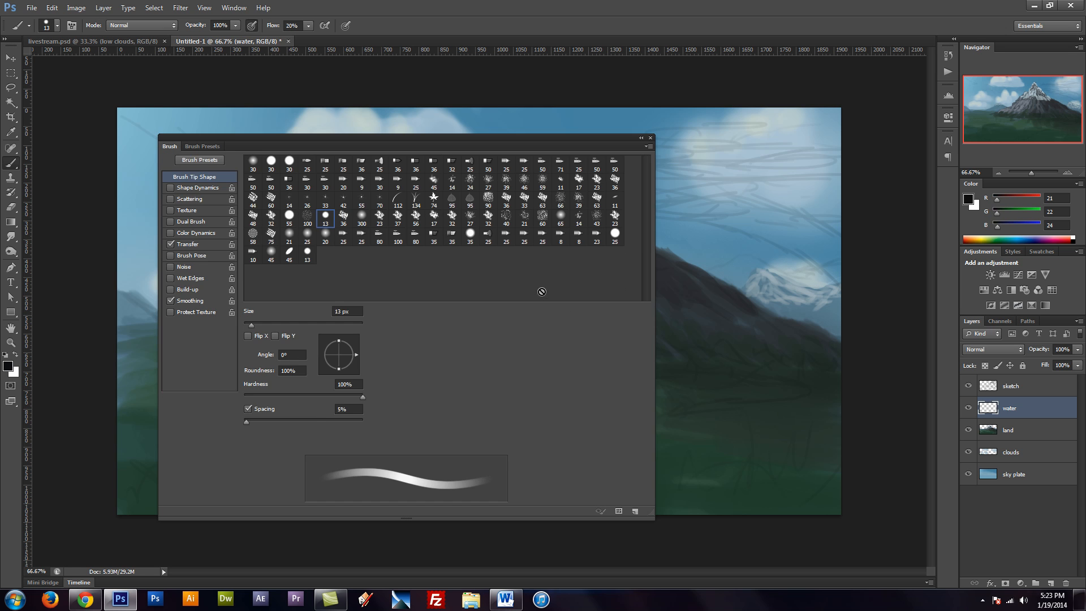
Sample the blue sky beside the peak and paint the first lake strokes across the foreground grass
key("F5")
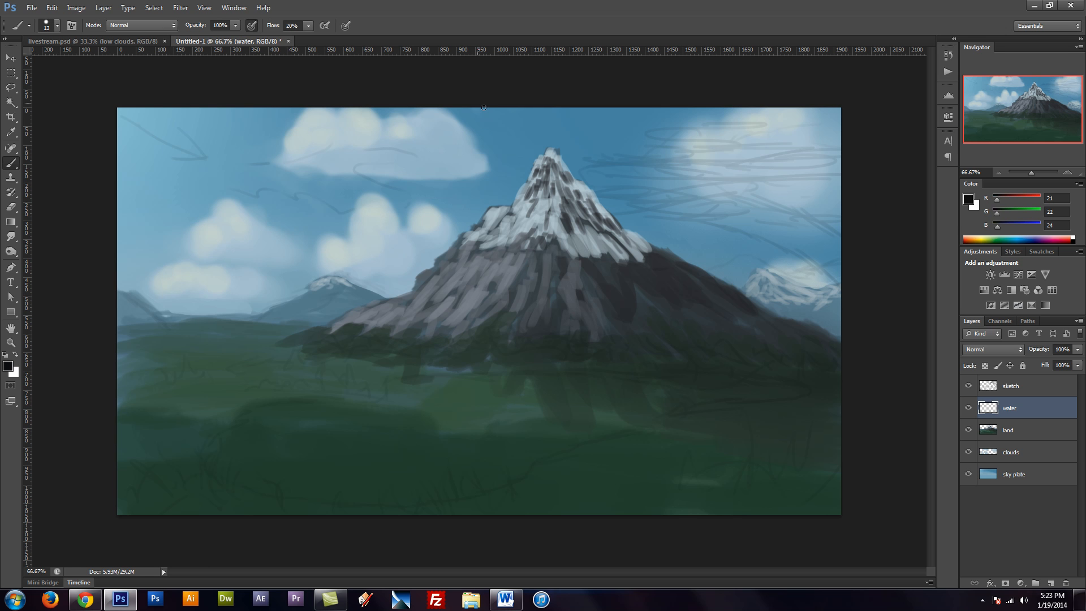
left_click(511, 162, "alt")
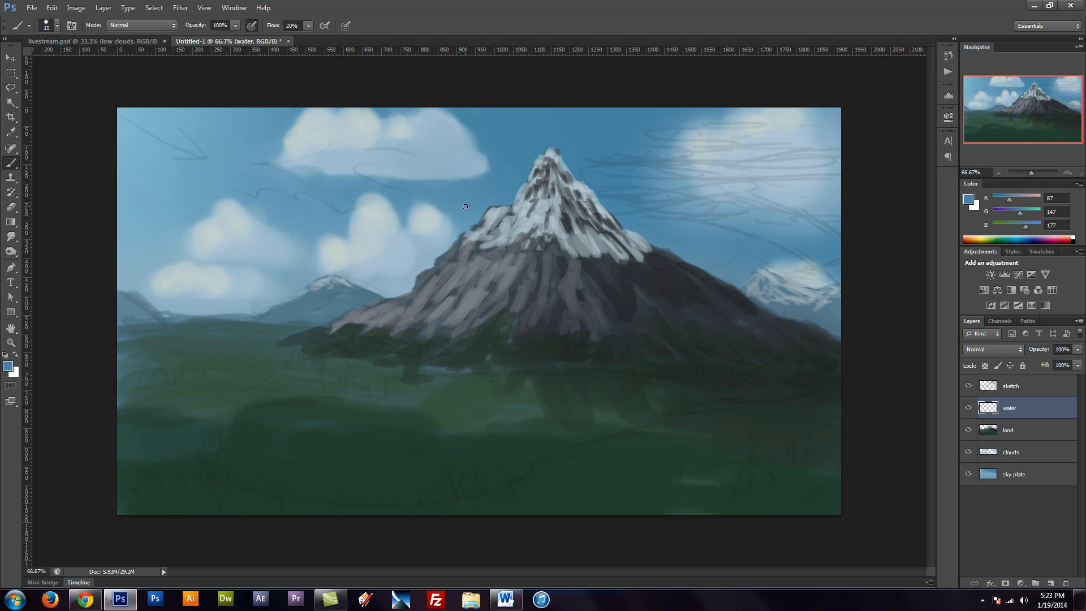
key("bracketright")
key("bracketright")
key("bracketright")
key("bracketright")
key("bracketright")
key("bracketright")
mouse_move(390, 453)
left_mouse_down()
mouse_move(523, 427)
mouse_move(418, 484)
mouse_move(317, 486)
mouse_move(340, 498)
mouse_move(257, 484)
mouse_move(317, 474)
left_mouse_up()
key("bracketleft")
key("bracketleft")
key("bracketleft")
key("bracketleft")
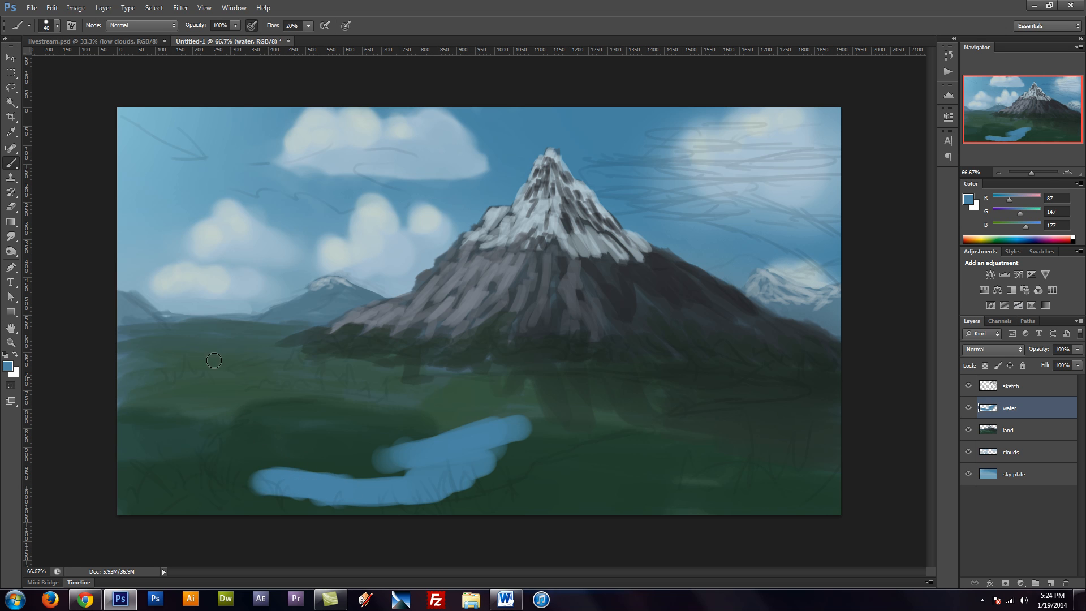
Set the brush flow to 100% and paint the lake's left curve and near shore with a 60 px brush
left_click(292, 26)
type("100")
key("Return")
key("bracketright")
key("bracketright")
mouse_move(540, 429)
left_mouse_down()
mouse_move(508, 472)
mouse_move(422, 490)
mouse_move(503, 478)
mouse_move(434, 494)
mouse_move(336, 498)
mouse_move(359, 495)
mouse_move(242, 474)
mouse_move(226, 440)
mouse_move(234, 421)
mouse_move(287, 397)
mouse_move(455, 382)
mouse_move(360, 379)
mouse_move(232, 394)
mouse_move(202, 411)
mouse_move(224, 412)
mouse_move(218, 455)
mouse_move(195, 440)
mouse_move(196, 406)
mouse_move(232, 459)
mouse_move(326, 492)
mouse_move(318, 497)
mouse_move(394, 497)
mouse_move(414, 487)
mouse_move(239, 400)
mouse_move(190, 412)
mouse_move(221, 390)
mouse_move(290, 373)
mouse_move(512, 376)
left_mouse_up()
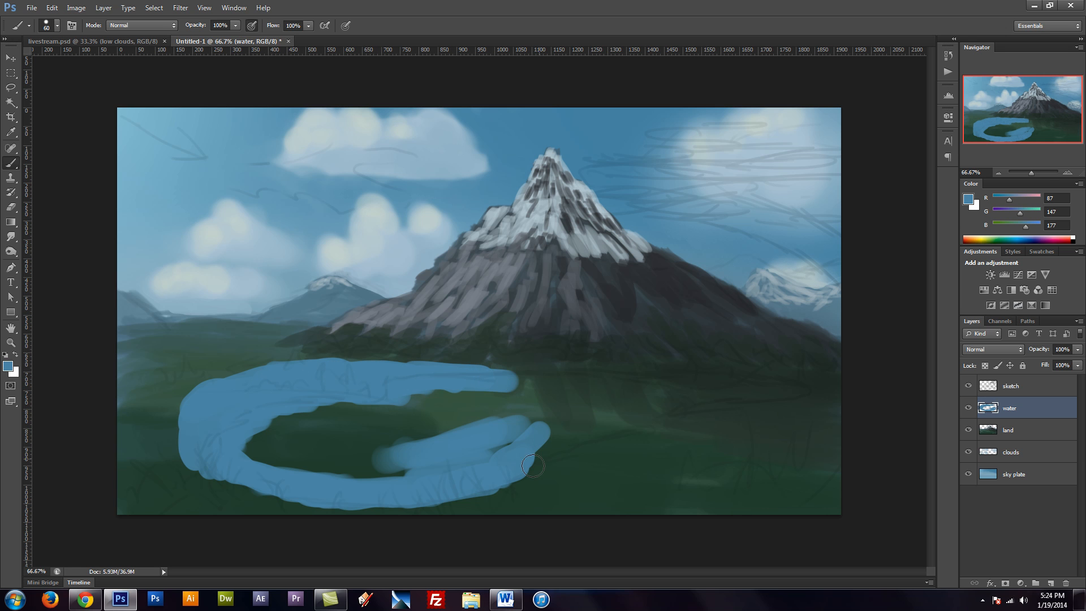
mouse_move(533, 465)
left_mouse_down()
mouse_move(623, 429)
mouse_move(539, 459)
mouse_move(614, 448)
mouse_move(512, 475)
mouse_move(642, 430)
mouse_move(611, 434)
mouse_move(691, 399)
left_mouse_up()
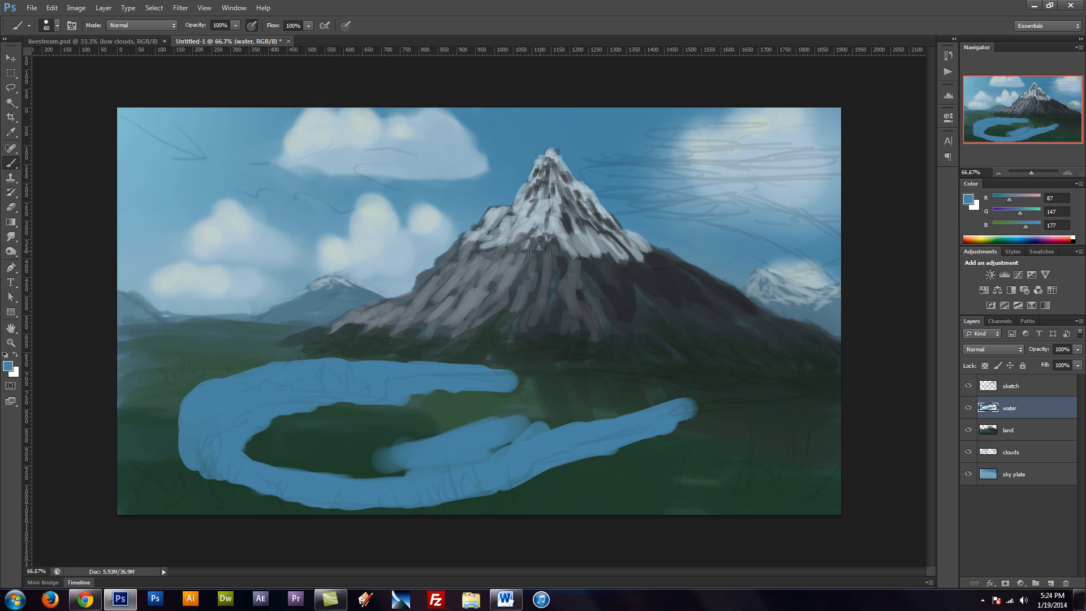
Extend the lake along the mountain's base to the canvas's right edge and fill its interior with solid blue
key("[")
mouse_move(495, 368)
left_mouse_down()
mouse_move(617, 376)
mouse_move(565, 375)
mouse_move(580, 385)
mouse_move(755, 378)
mouse_move(816, 390)
mouse_move(798, 405)
mouse_move(710, 415)
mouse_move(686, 412)
mouse_move(804, 420)
mouse_move(798, 413)
mouse_move(823, 408)
mouse_move(827, 396)
mouse_move(797, 382)
mouse_move(820, 393)
mouse_move(803, 403)
mouse_move(715, 399)
mouse_move(815, 403)
mouse_move(824, 418)
mouse_move(835, 390)
left_mouse_up()
key("bracketright")
key("bracketright")
key("bracketright")
key("bracketright")
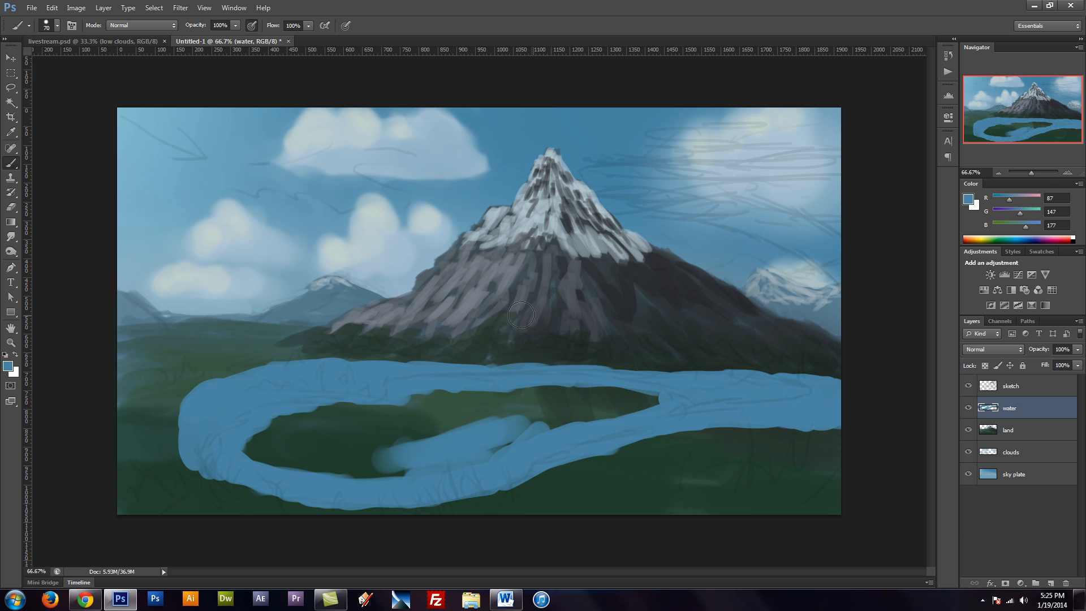
mouse_move(663, 400)
left_mouse_down()
mouse_move(547, 413)
mouse_move(612, 414)
mouse_move(376, 471)
mouse_move(269, 456)
mouse_move(262, 440)
mouse_move(277, 432)
mouse_move(267, 427)
mouse_move(321, 416)
mouse_move(327, 442)
mouse_move(380, 407)
mouse_move(420, 416)
mouse_move(433, 440)
mouse_move(420, 444)
mouse_move(470, 422)
mouse_move(575, 407)
mouse_move(516, 397)
left_mouse_up()
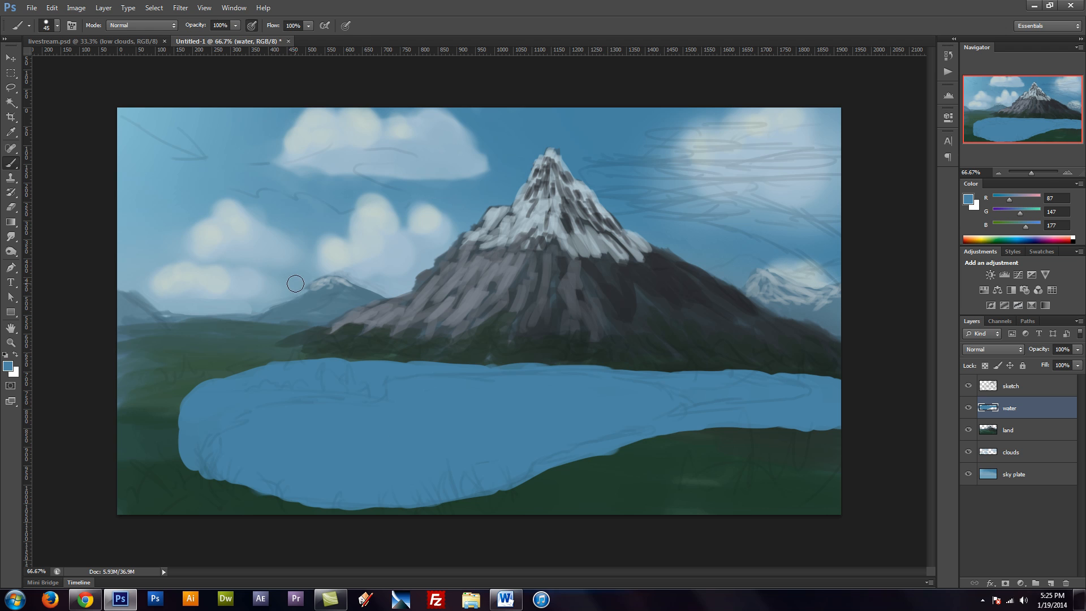
Clean up the lake's shoreline all around with a 40 px textured eraser
key("e")
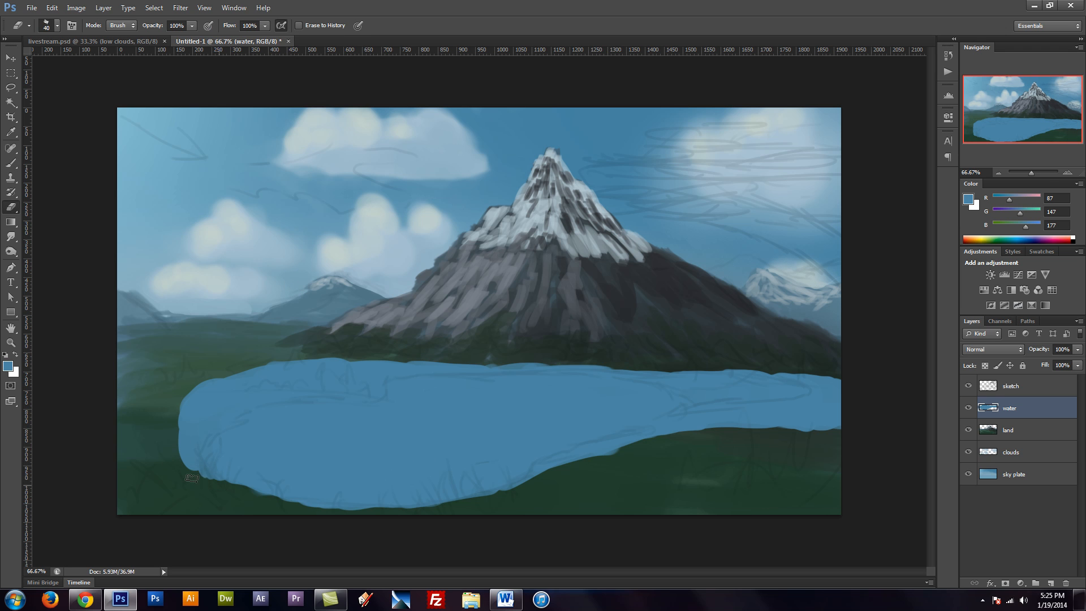
mouse_move(192, 474)
left_mouse_down()
mouse_move(173, 442)
mouse_move(205, 478)
left_mouse_up()
mouse_move(218, 375)
left_mouse_down()
mouse_move(299, 354)
mouse_move(538, 359)
left_mouse_up()
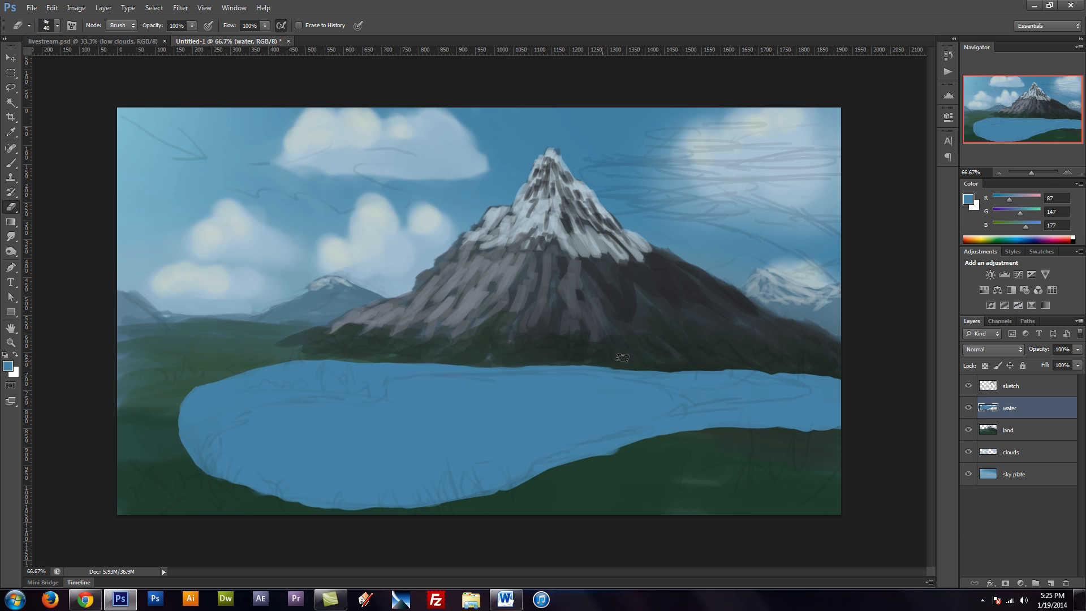
left_click_drag(725, 367, 800, 372)
left_click_drag(471, 500, 496, 495)
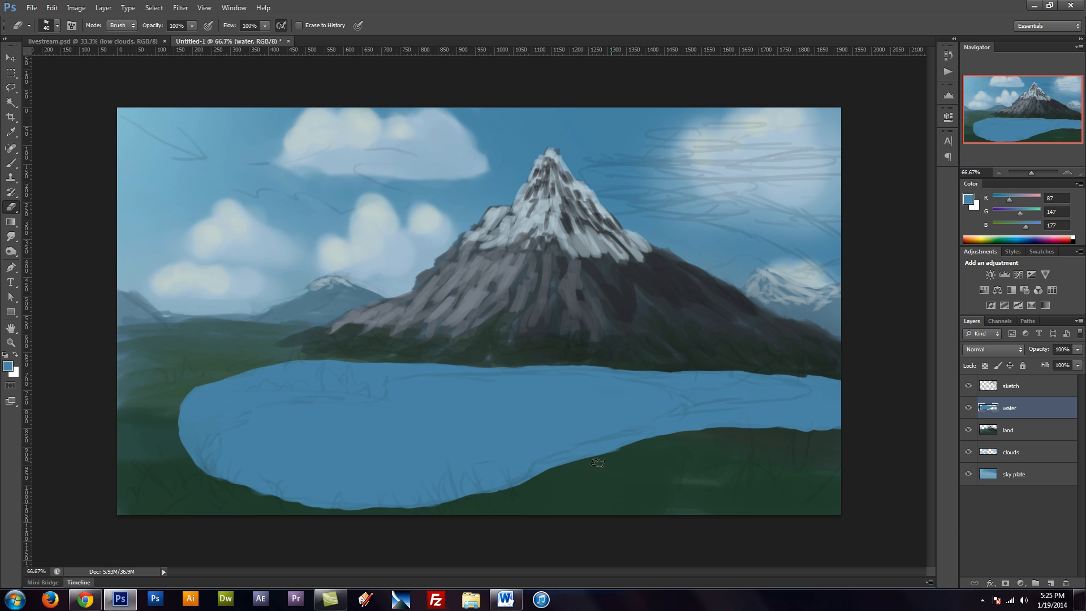
left_click_drag(598, 462, 681, 444)
mouse_move(827, 435)
left_mouse_down()
mouse_move(804, 431)
mouse_move(849, 430)
mouse_move(766, 442)
left_mouse_up()
Lock the water layer's transparent pixels and choose the soft 300 px preset for the eraser
left_click(984, 367)
key("F5")
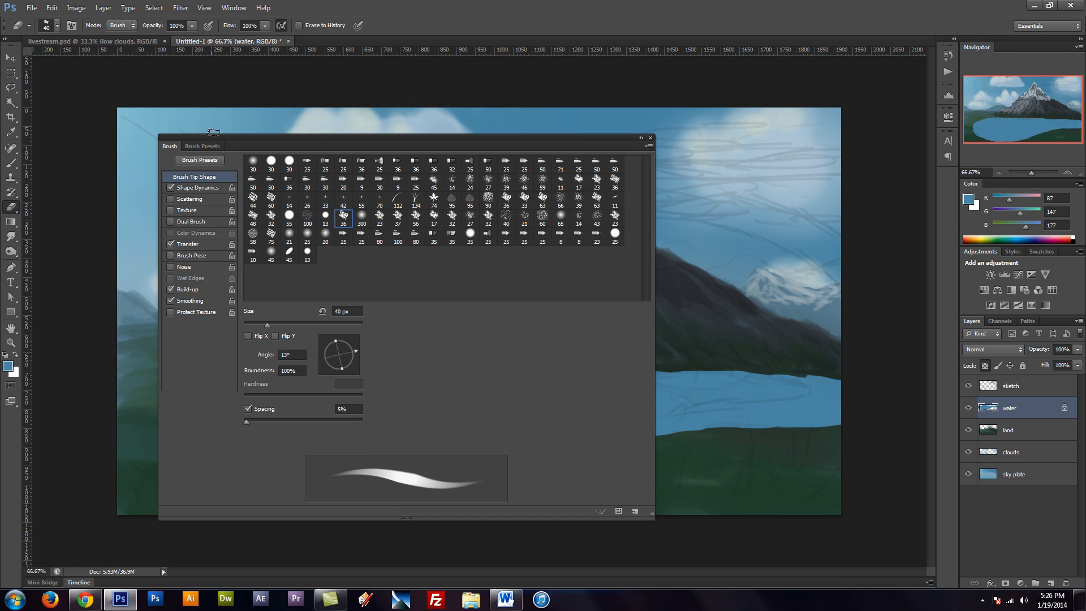
left_click(209, 146)
left_click(213, 409)
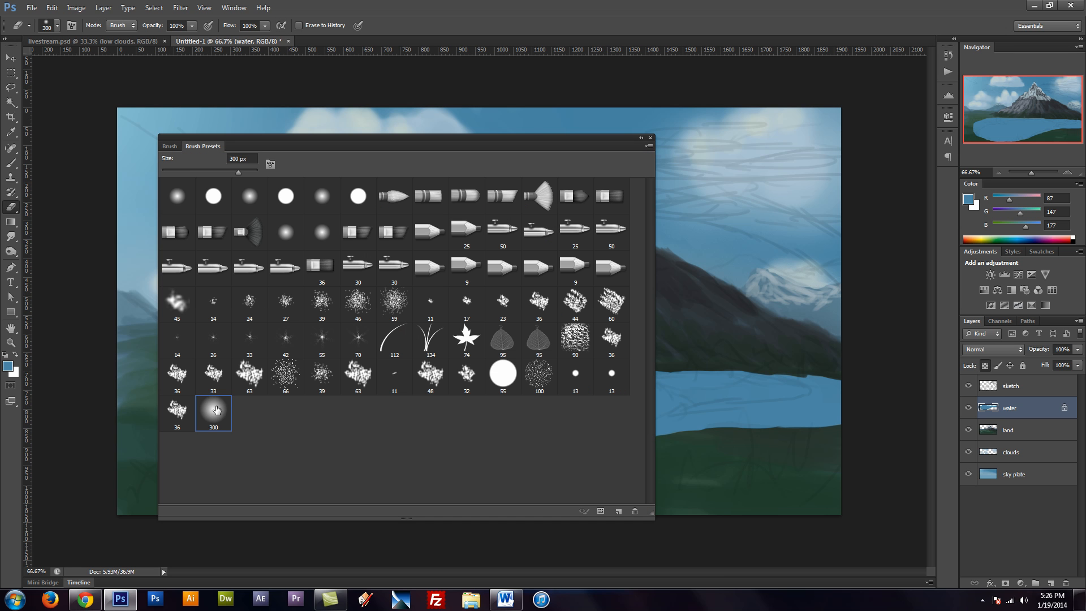
key("F5")
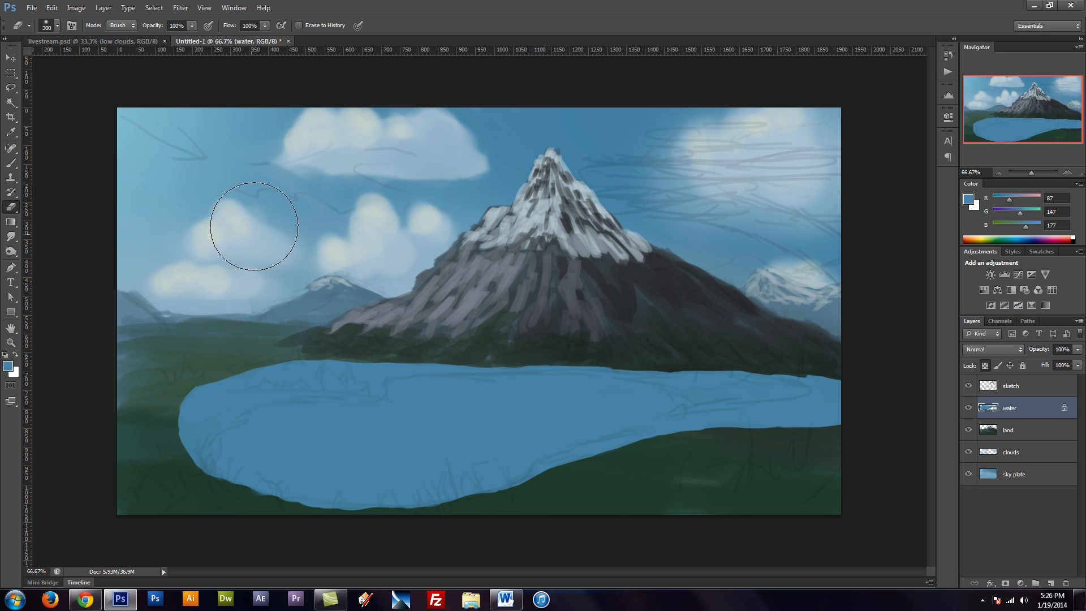
Switch to the Brush tool and choose the soft 300 px preset for it
key("b")
key("F5")
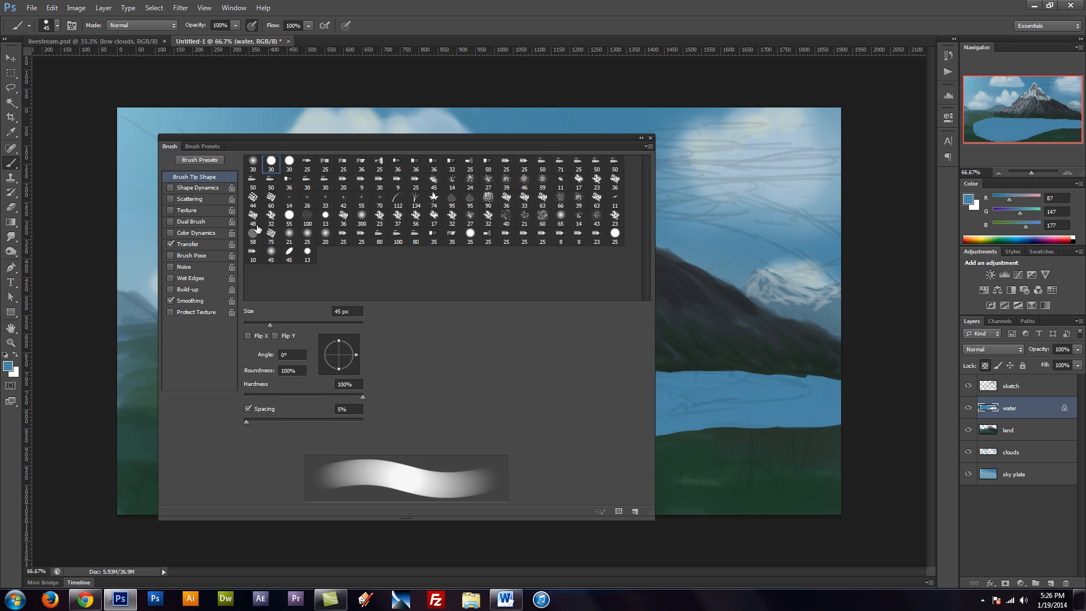
left_click(199, 146)
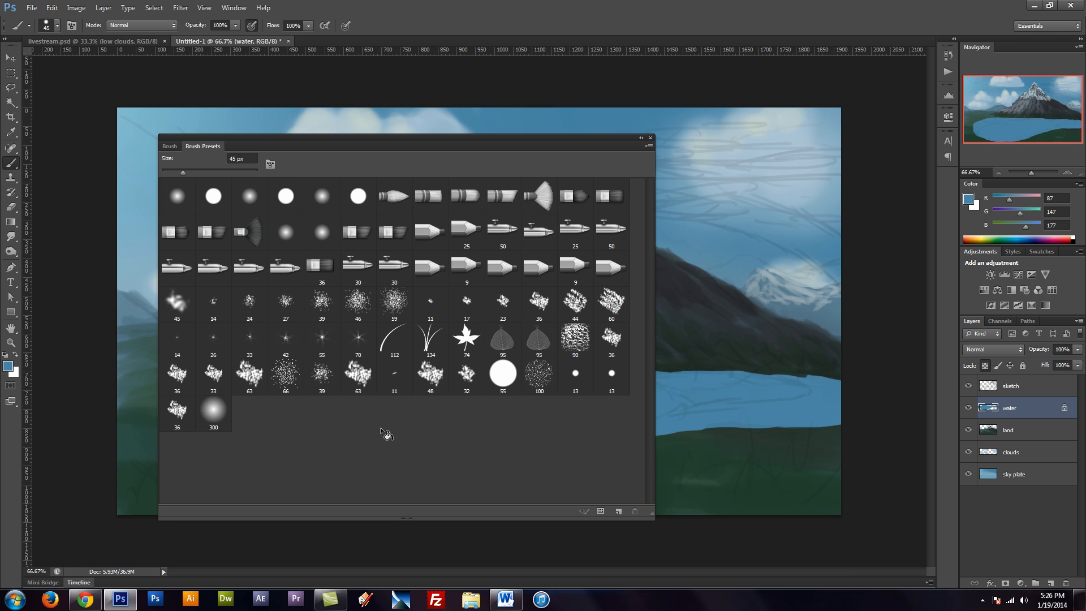
left_click(218, 409)
key("F5")
key("F5")
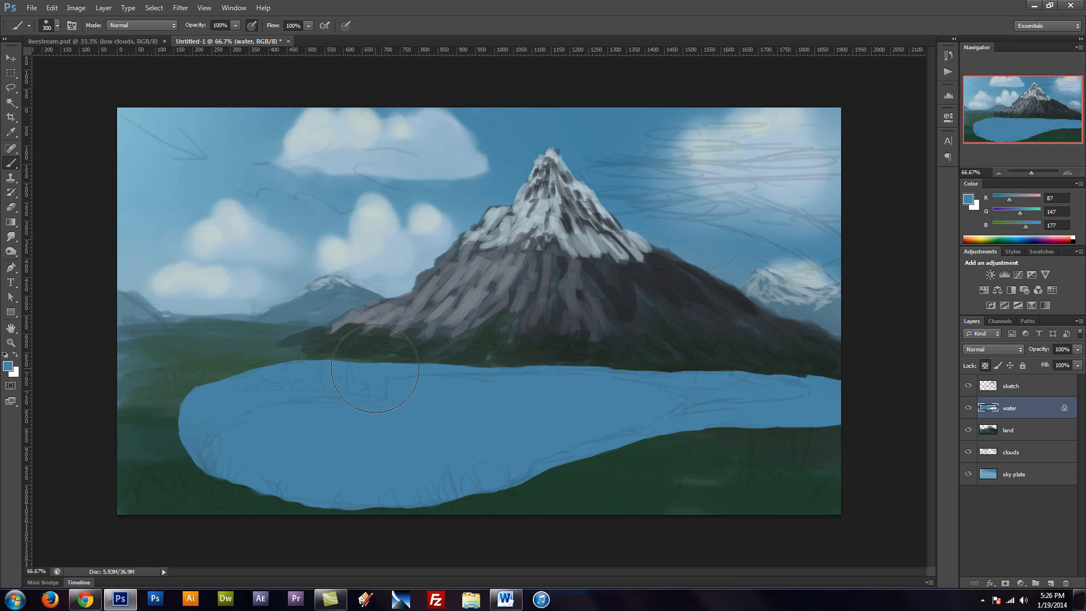
Lighten the whole lake with a paler blue sampled from the sky beneath the large cloud, using a 500 px soft brush
left_click(543, 117, "alt")
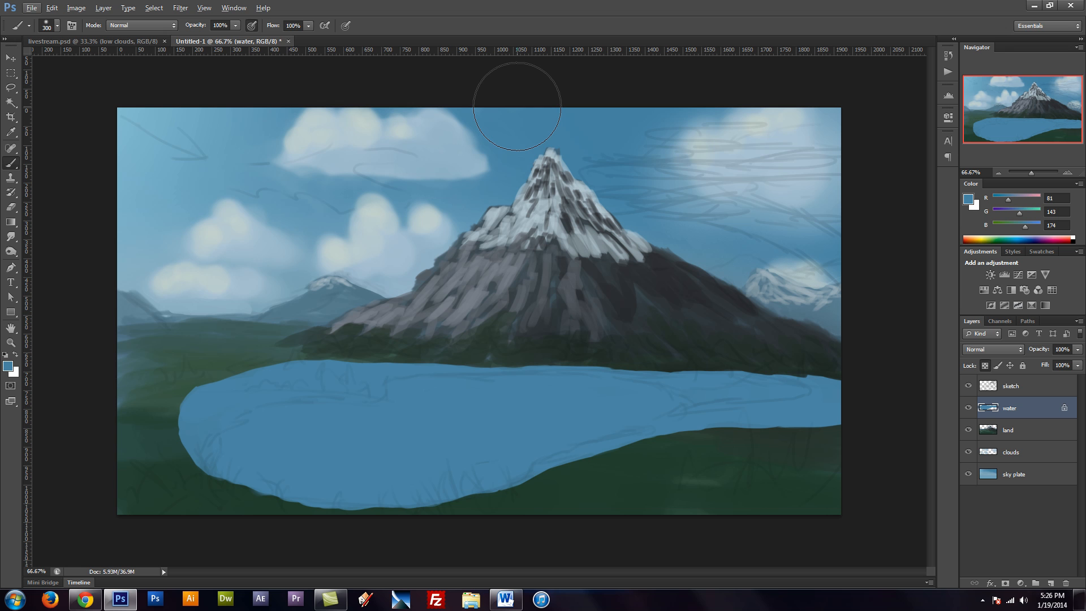
key("bracketright")
key("bracketright")
key("bracketright")
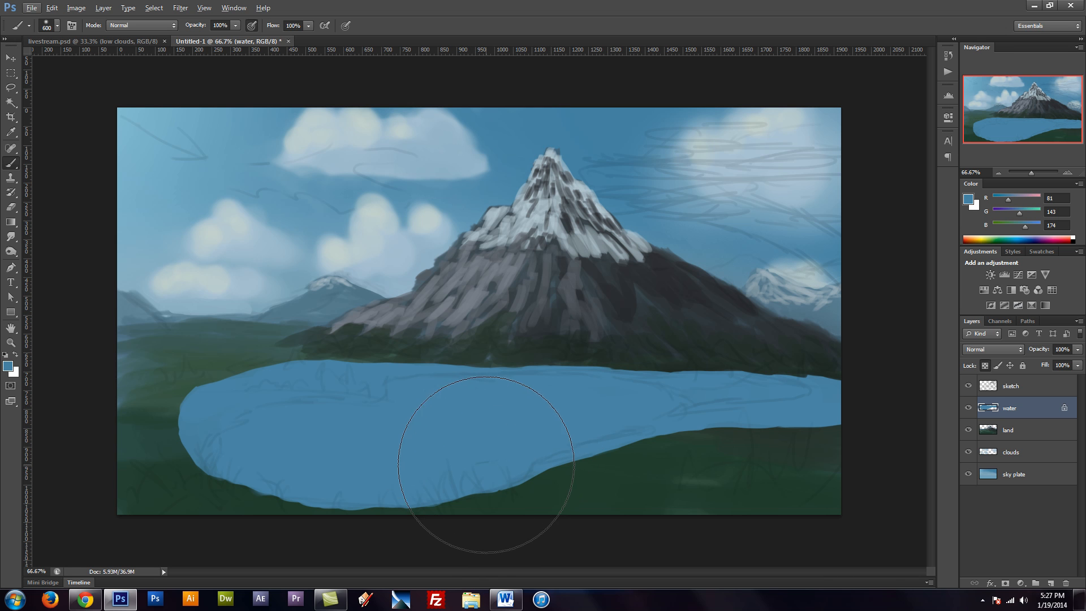
key("bracketleft")
left_click(315, 193, "alt")
left_click_drag(376, 436, 375, 456)
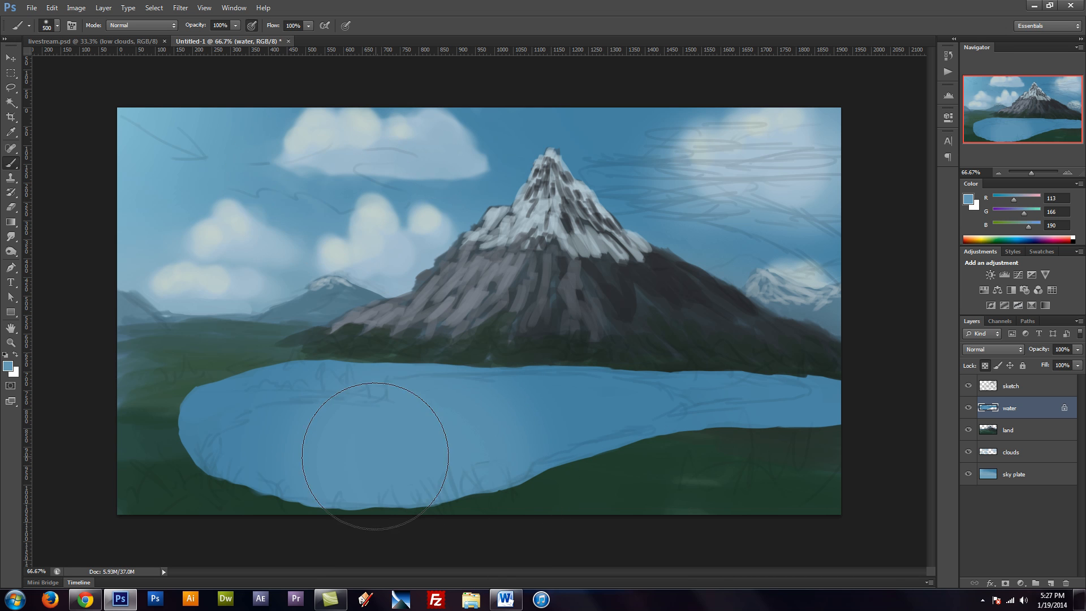
key("ctrl+z")
mouse_move(271, 444)
left_mouse_down()
mouse_move(235, 404)
mouse_move(431, 473)
mouse_move(407, 429)
mouse_move(433, 384)
mouse_move(491, 394)
mouse_move(545, 467)
mouse_move(820, 436)
left_mouse_up()
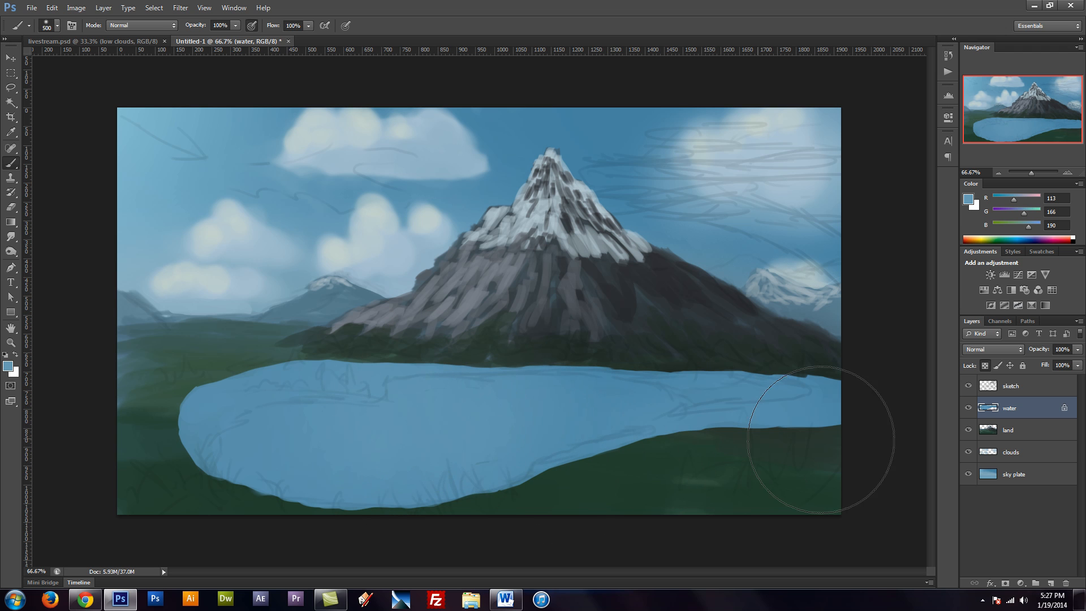
Sample the deeper blue sky right of the peak and softly deepen the lower part of the lake
left_click(656, 231, "alt")
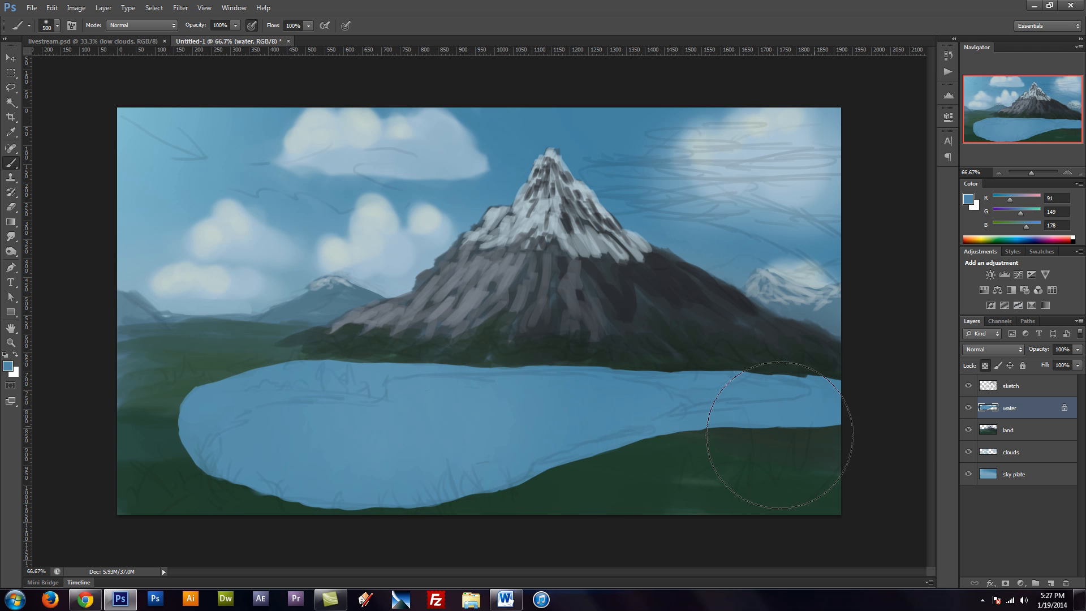
mouse_move(779, 435)
left_mouse_down()
mouse_move(584, 461)
mouse_move(371, 509)
mouse_move(339, 446)
left_mouse_up()
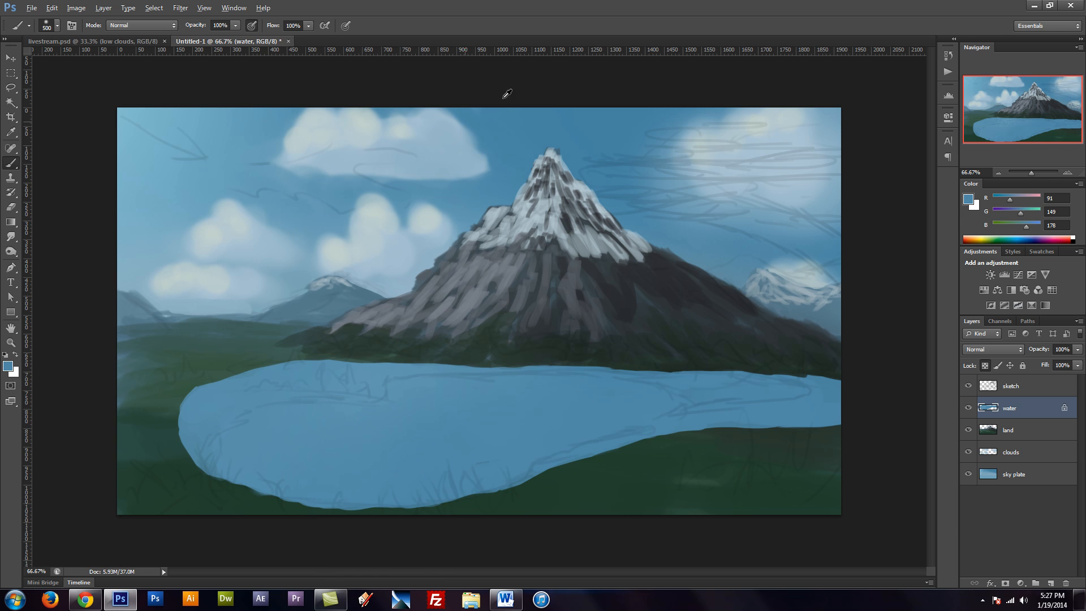
left_click(548, 109, "alt")
Paint a soft dark grey mountain reflection on the lake's right half at 500 px and blend its lower edge with lake blue
left_click(653, 287, "alt")
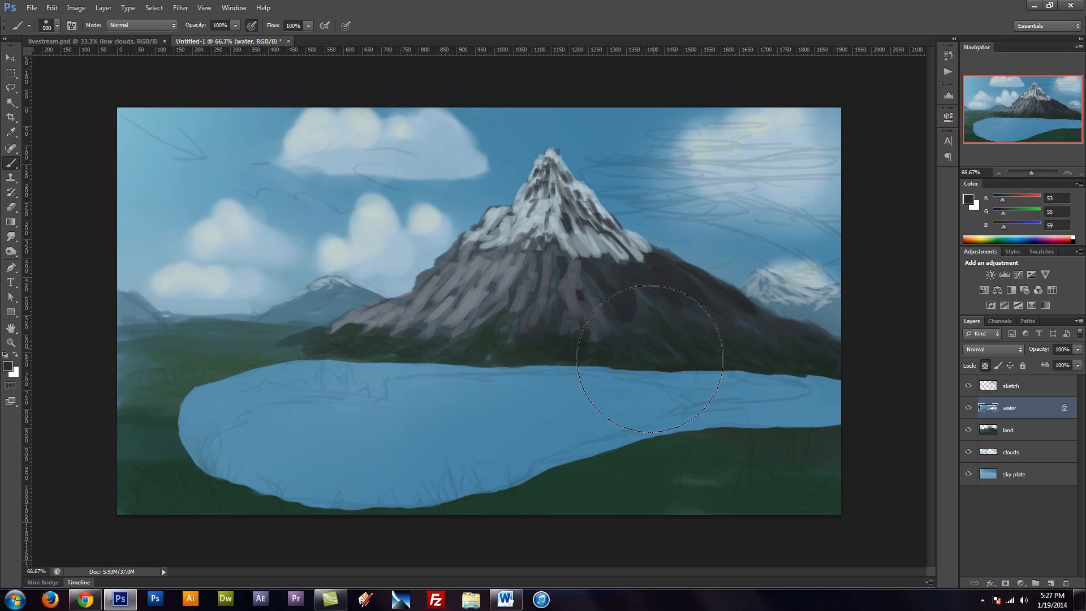
left_click_drag(525, 393, 636, 385)
key("ctrl+z")
key("bracketleft")
key("bracketleft")
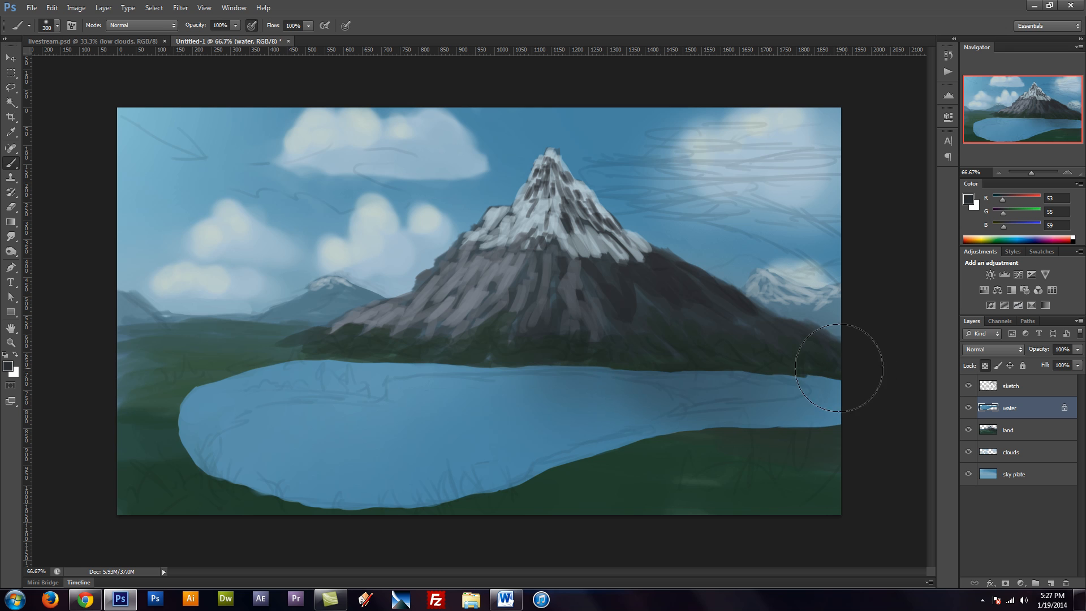
key("bracketright")
key("bracketright")
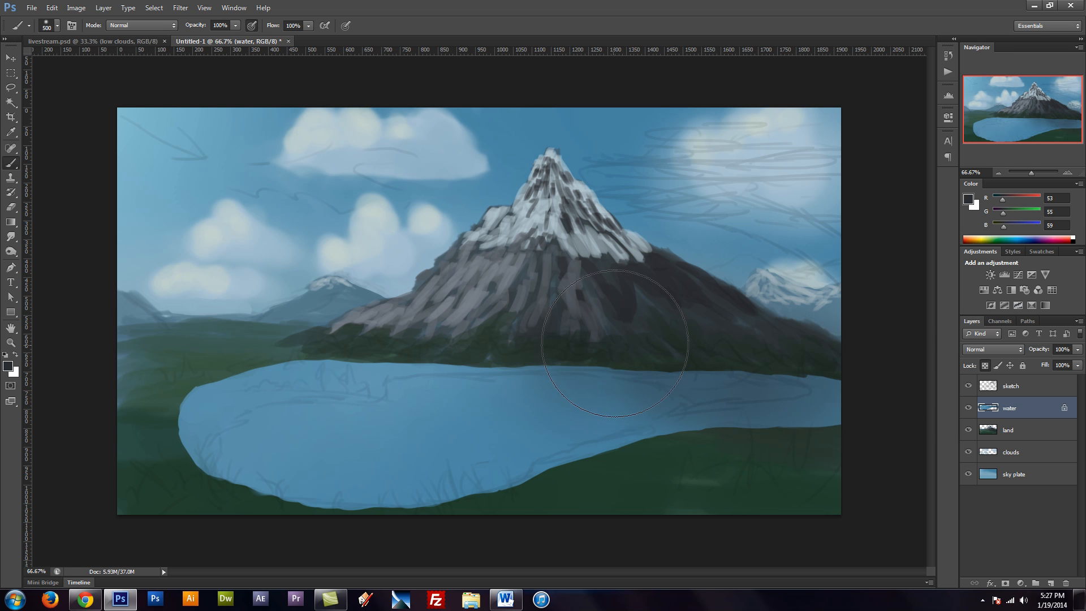
mouse_move(651, 324)
left_mouse_down()
mouse_move(733, 361)
mouse_move(874, 361)
left_mouse_up()
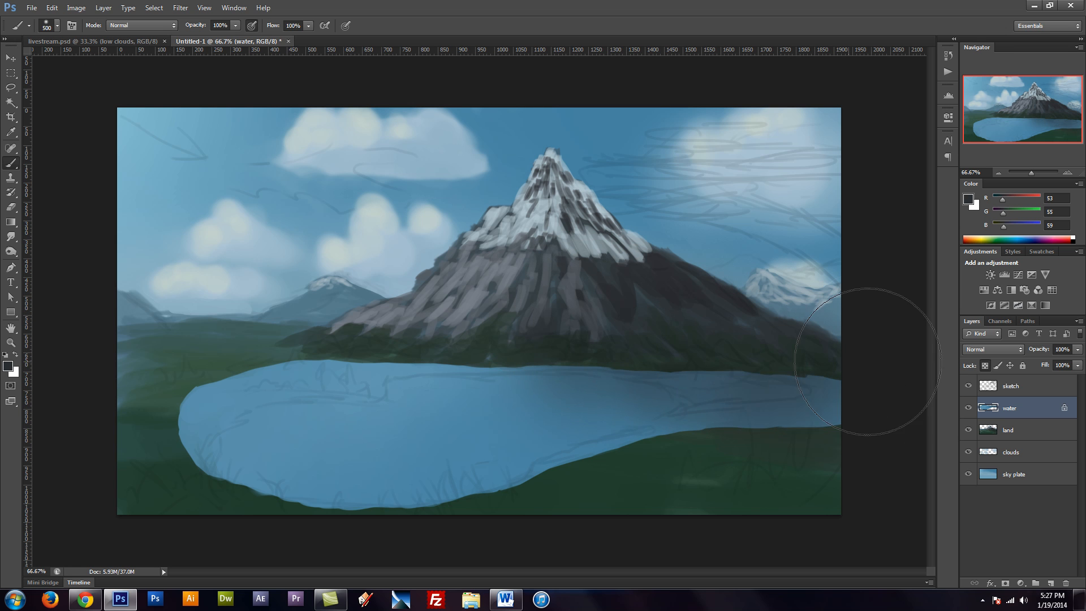
left_click(532, 396, "alt")
left_click_drag(712, 486, 905, 483)
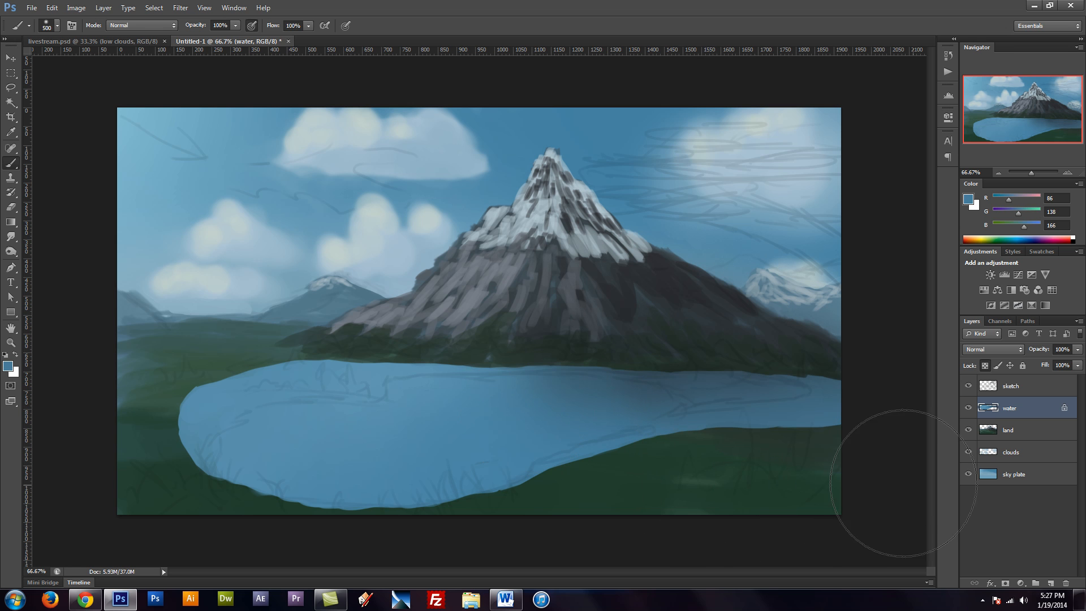
Darken the water along the mountain's shoreline with dark green sampled from the mountain's base, using a 250 px brush
left_click(703, 353, "alt")
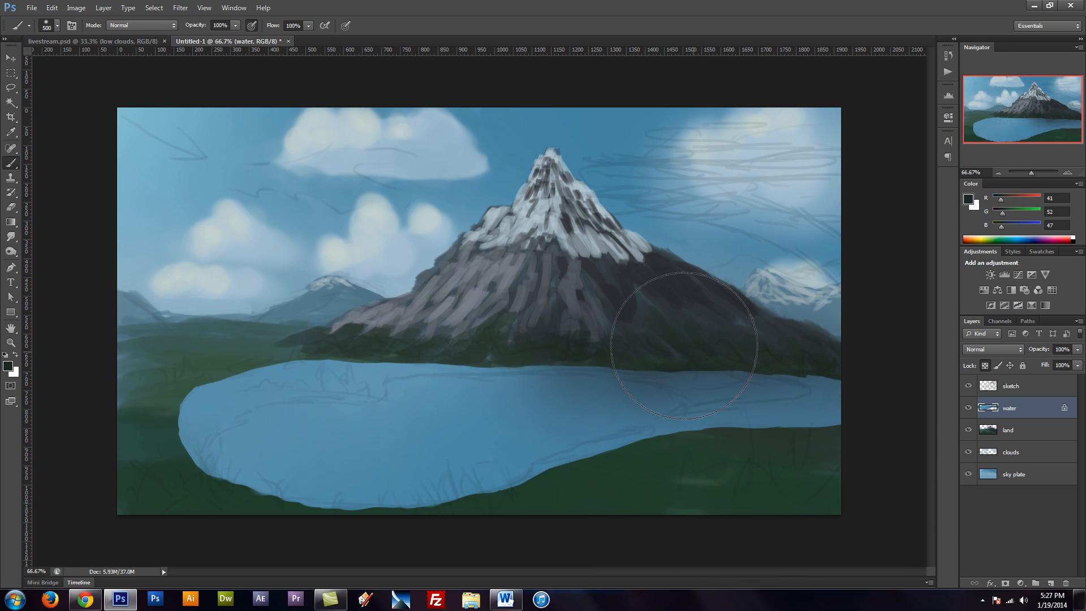
key("bracketleft")
key("bracketleft")
key("bracketleft")
key("bracketleft")
key("bracketleft")
key("bracketleft")
left_click_drag(514, 350, 638, 342)
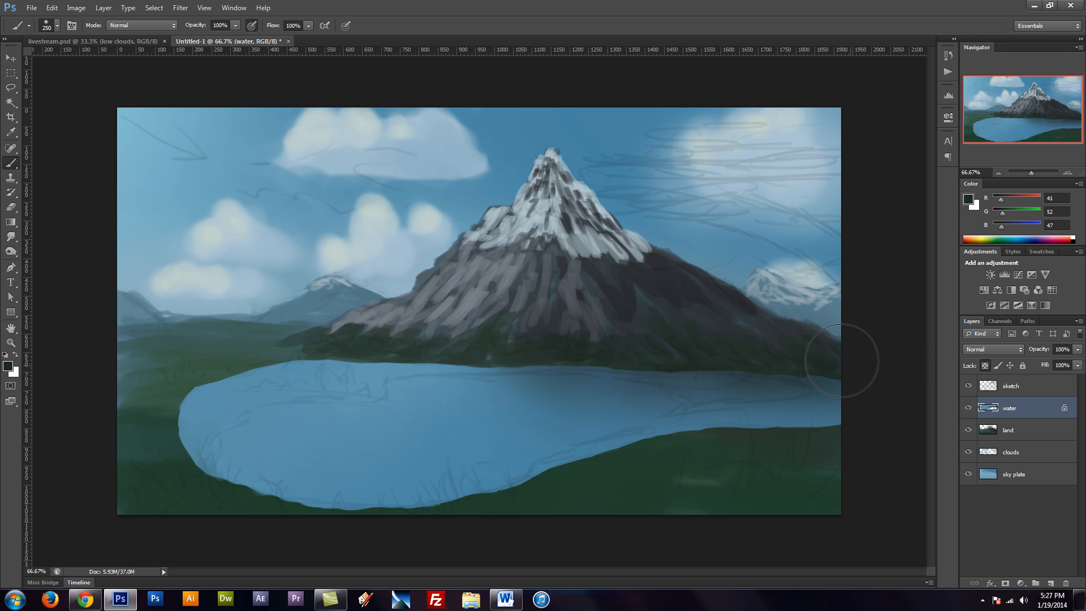
Blend the dark reflection into the lake's right end with blue tones sampled from the water
left_click(789, 419, "alt")
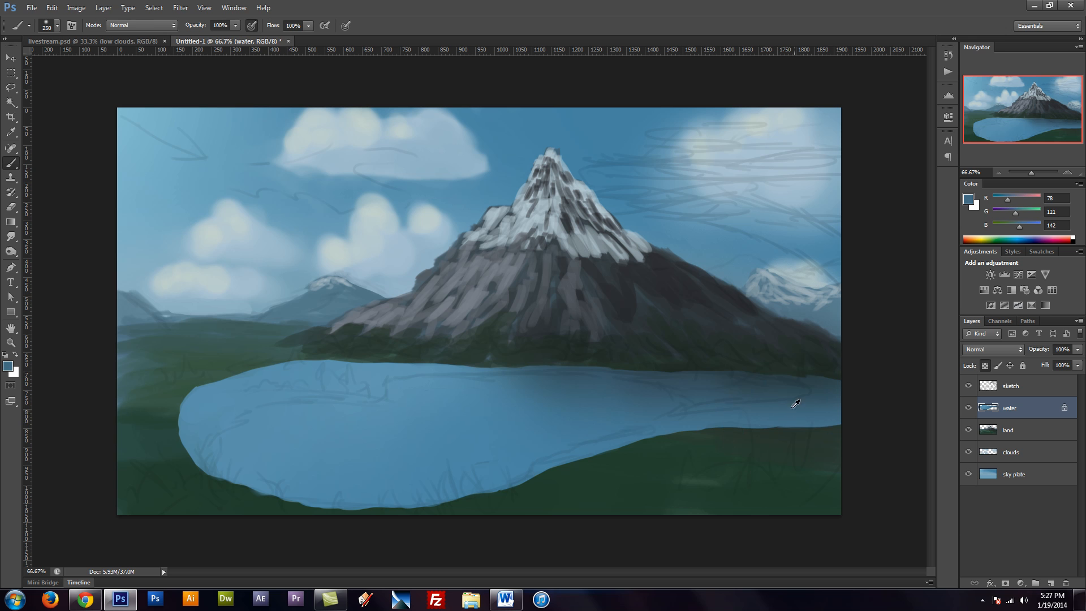
left_click_drag(718, 399, 812, 396)
key("ctrl+z")
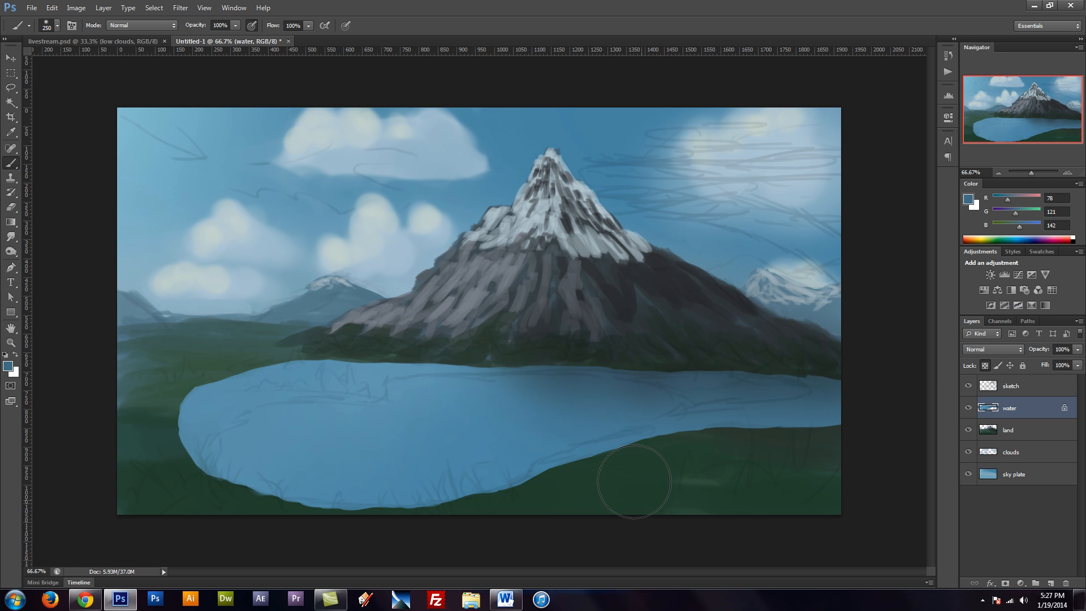
left_click(509, 394, "alt")
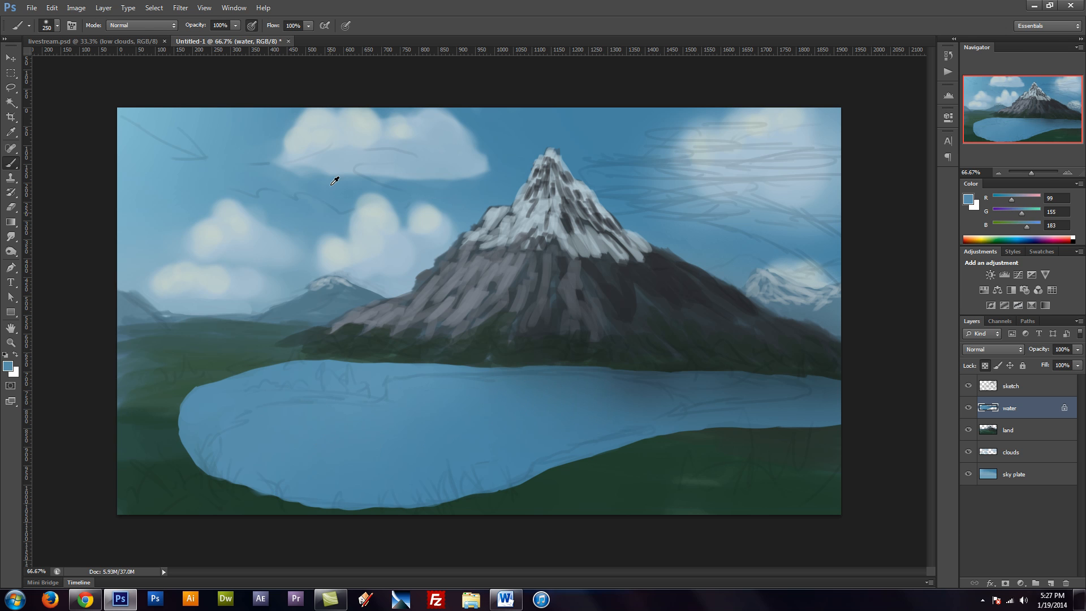
Brighten the lake's left side with light blue sampled from the sky's upper left, using soft brushes up to 600 px
left_click(350, 131, "alt")
left_click(149, 153, "alt")
mouse_move(227, 402)
left_mouse_down()
mouse_move(247, 408)
mouse_move(215, 417)
mouse_move(291, 433)
left_mouse_up()
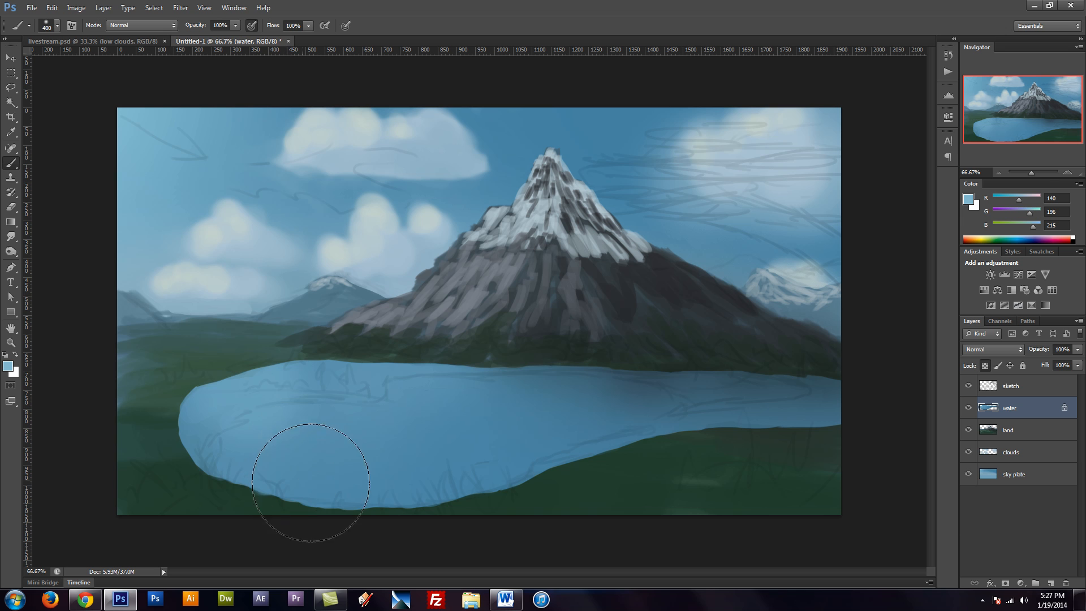
key("bracketright")
key("bracketright")
key("bracketright")
key("bracketright")
key("bracketright")
key("bracketright")
key("bracketright")
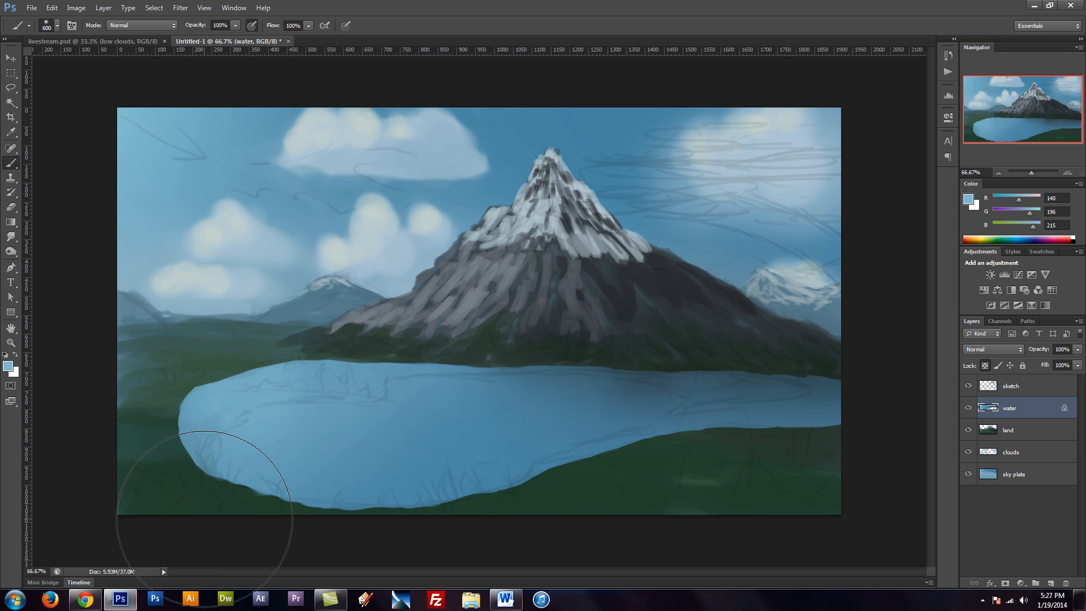
key("bracketleft")
key("bracketleft")
key("bracketleft")
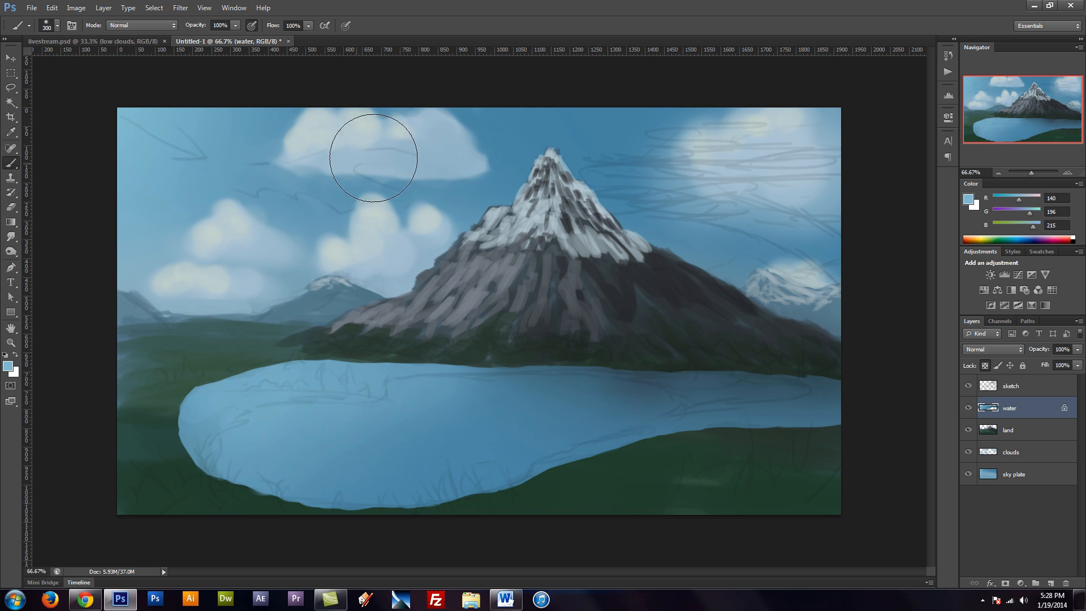
Paint a faint cloud reflection on the lake's left half with pale blue-grey sampled from the upper cloud, replacing the broad strokes with 100 px ones
left_click(368, 132, "alt")
key("bracketleft")
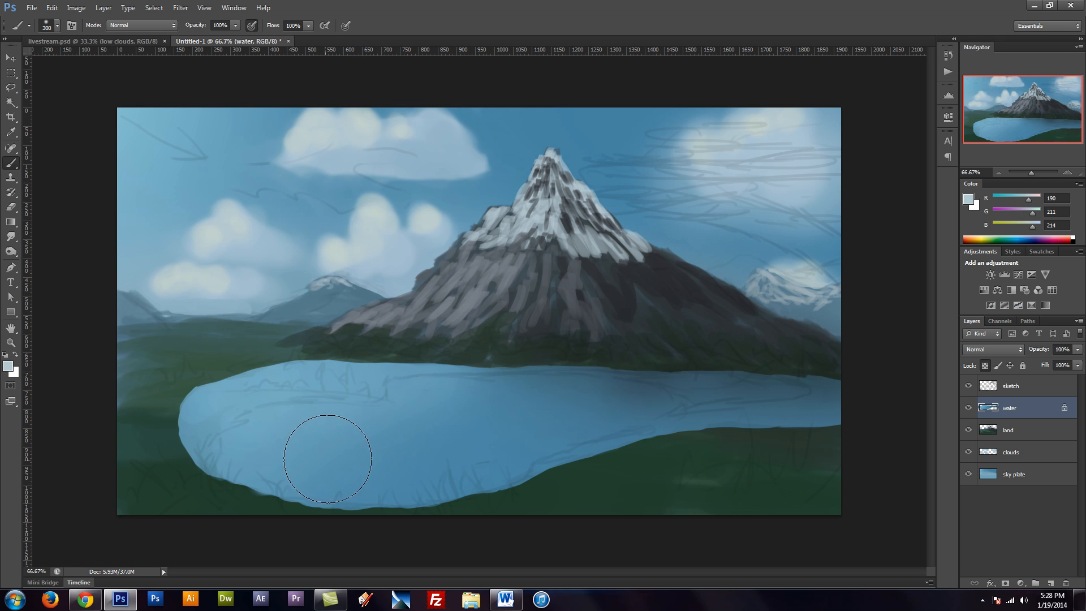
mouse_move(306, 448)
left_mouse_down()
mouse_move(401, 426)
mouse_move(312, 417)
mouse_move(297, 427)
mouse_move(416, 436)
mouse_move(393, 445)
left_mouse_up()
key("bracketleft")
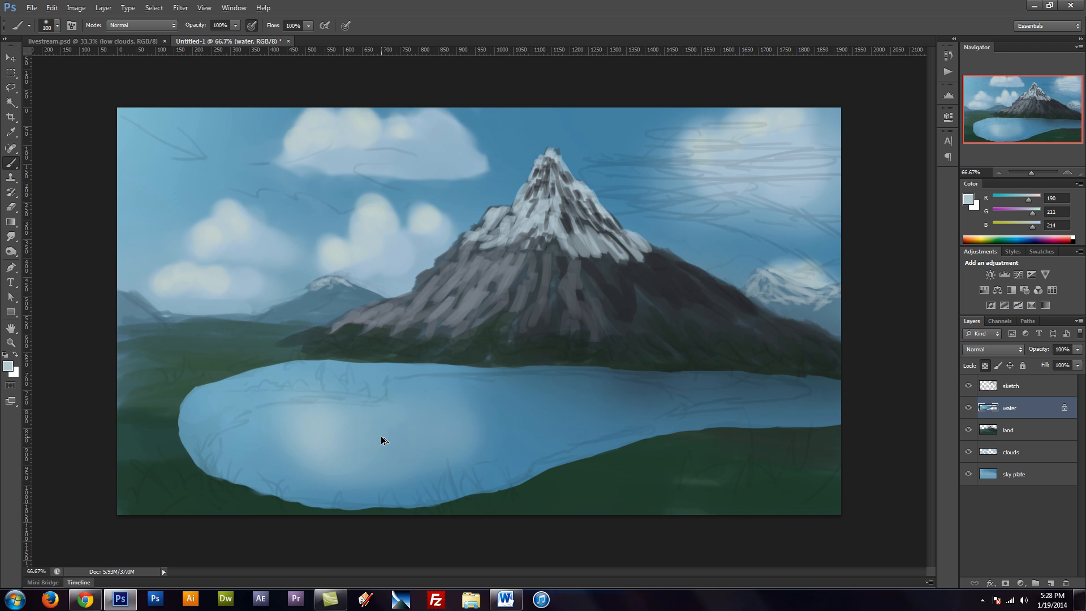
key("ctrl+alt+z")
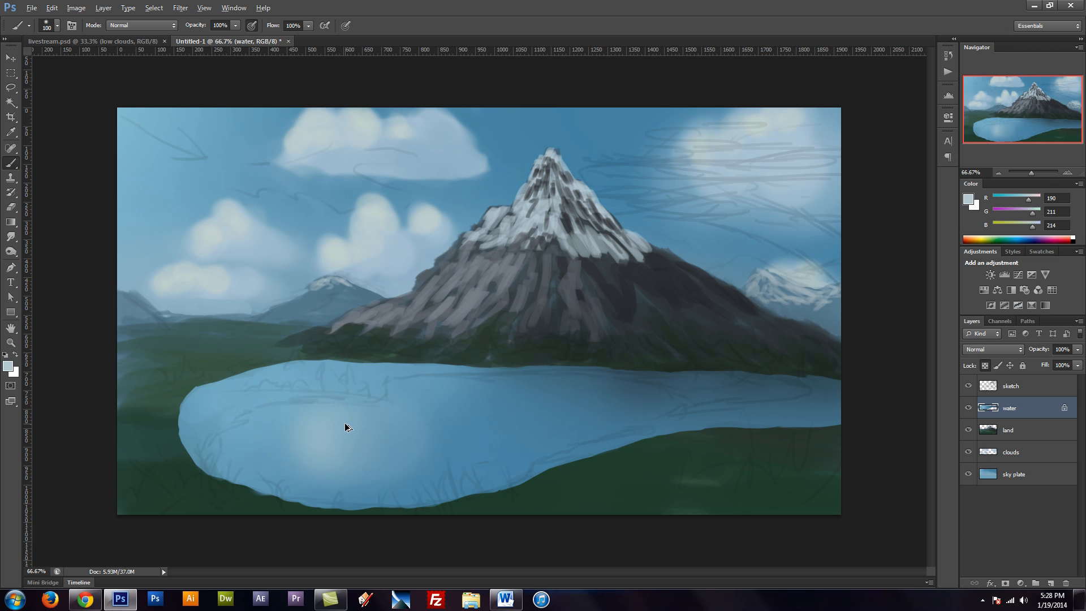
key("ctrl+alt+z")
mouse_move(345, 425)
left_mouse_down()
mouse_move(317, 411)
mouse_move(411, 434)
left_mouse_up()
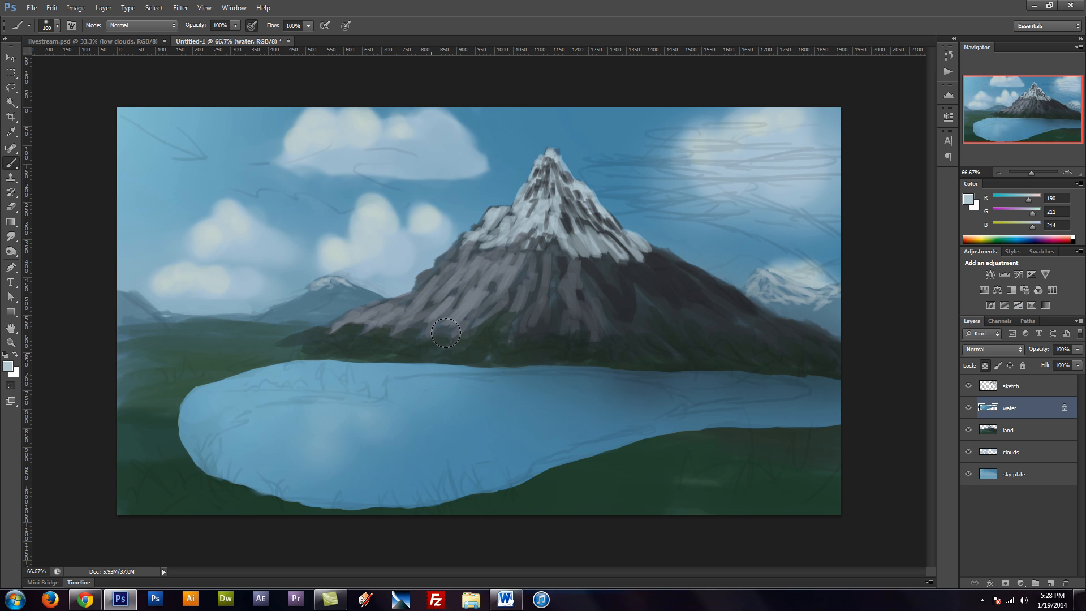
Darken the water along the mountain's left and central shoreline with dark green sampled from its base, using a 125 px soft brush
left_click(413, 349, "alt")
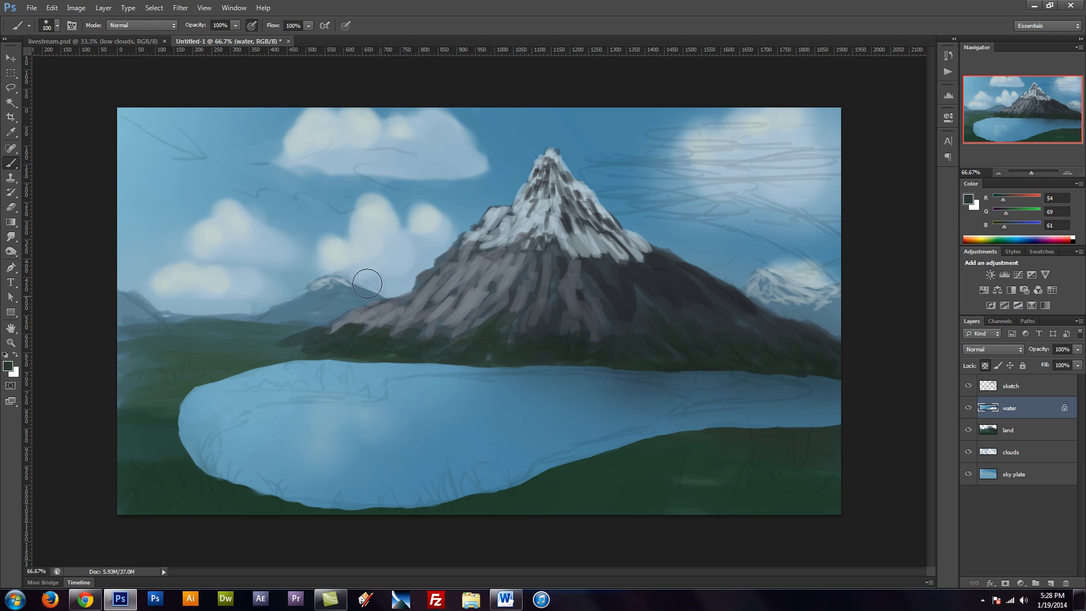
key("bracketright")
key("bracketright")
key("bracketright")
key("bracketleft")
key("bracketleft")
left_click_drag(347, 356, 436, 359)
mouse_move(328, 352)
left_mouse_down()
mouse_move(483, 364)
mouse_move(410, 362)
left_mouse_up()
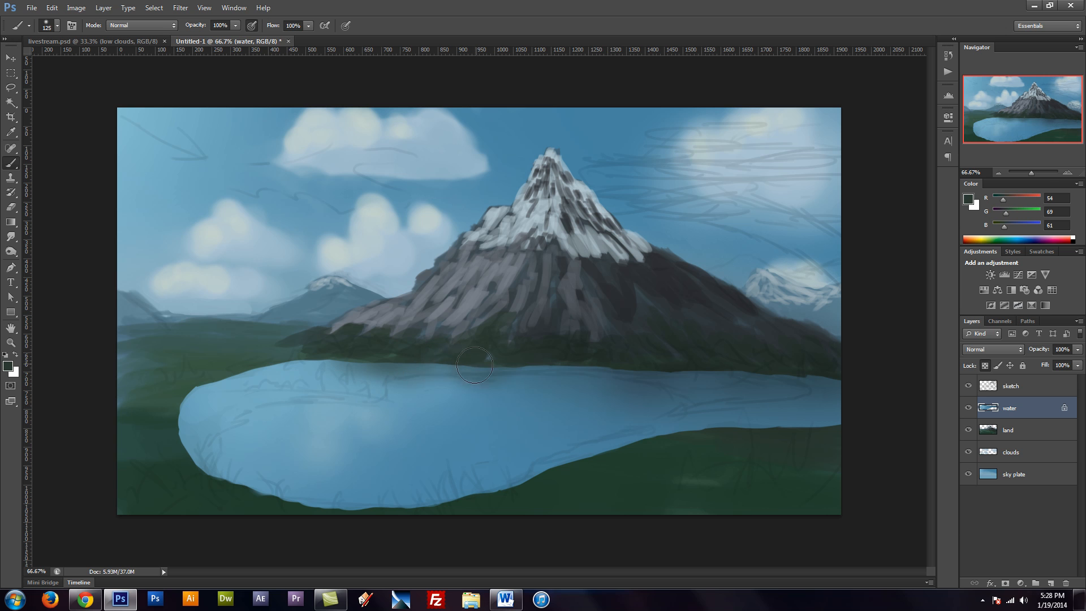
mouse_move(475, 365)
left_mouse_down()
mouse_move(572, 350)
mouse_move(622, 356)
mouse_move(565, 359)
left_mouse_up()
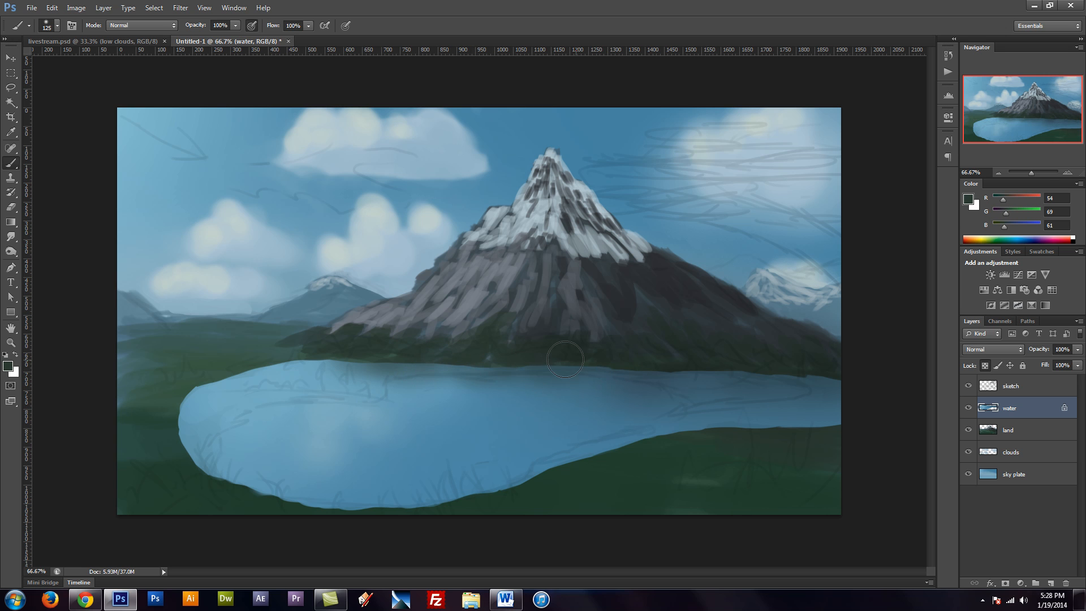
left_click_drag(330, 358, 371, 362)
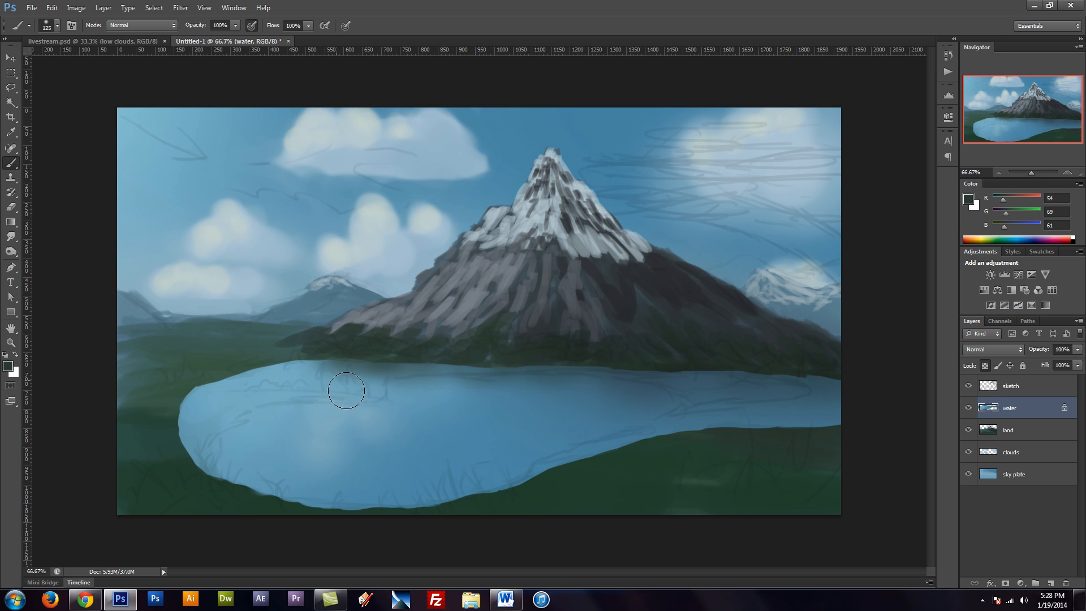
Load the 13 px hard round brush preset and set its tip to 20% roundness and 405% spacing
key("F5")
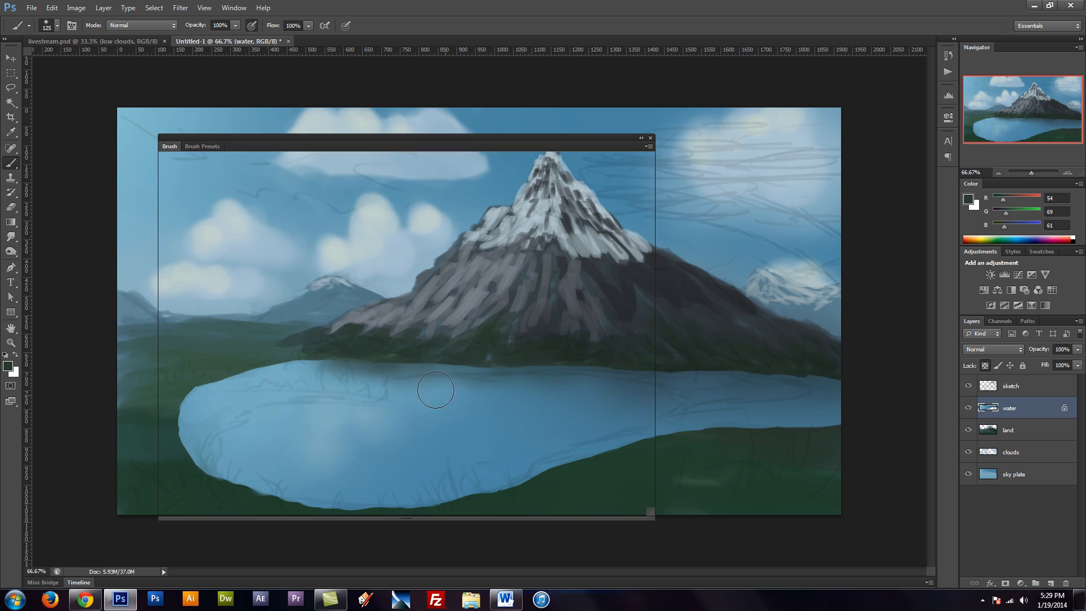
left_click(202, 146)
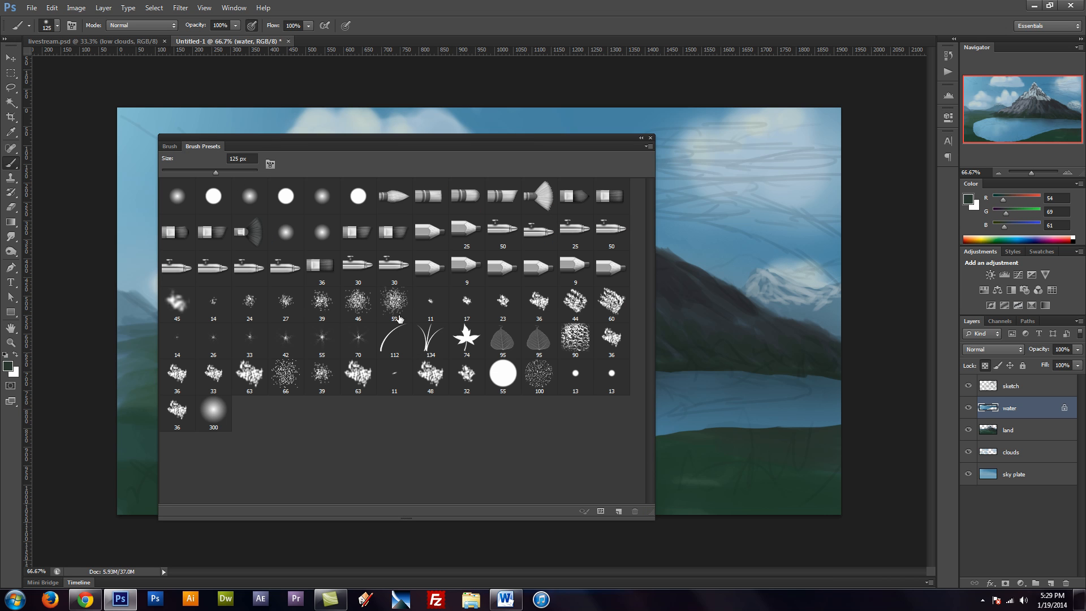
left_click(588, 385)
left_click(173, 146)
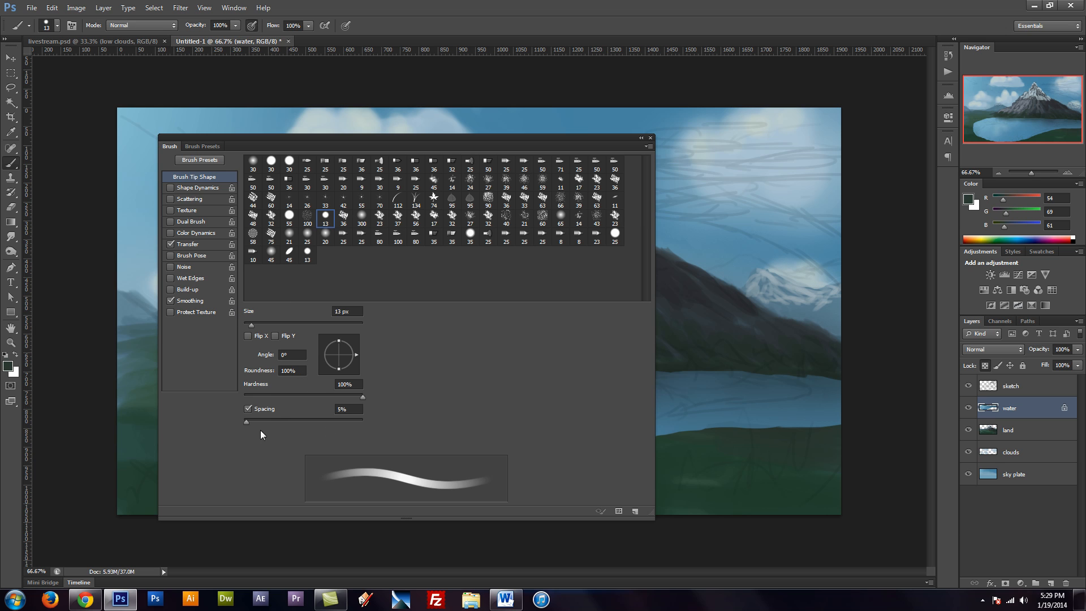
left_click_drag(266, 421, 335, 421)
left_click_drag(339, 341, 342, 351)
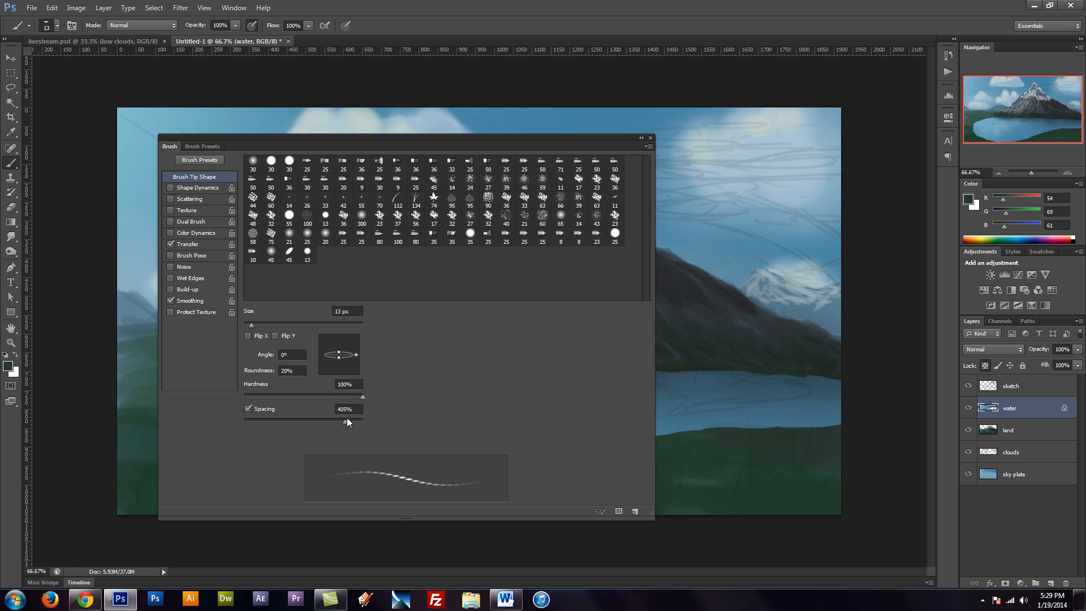
Enable scattering for the flattened brush with 452% scatter and a count of 2
left_click(195, 199)
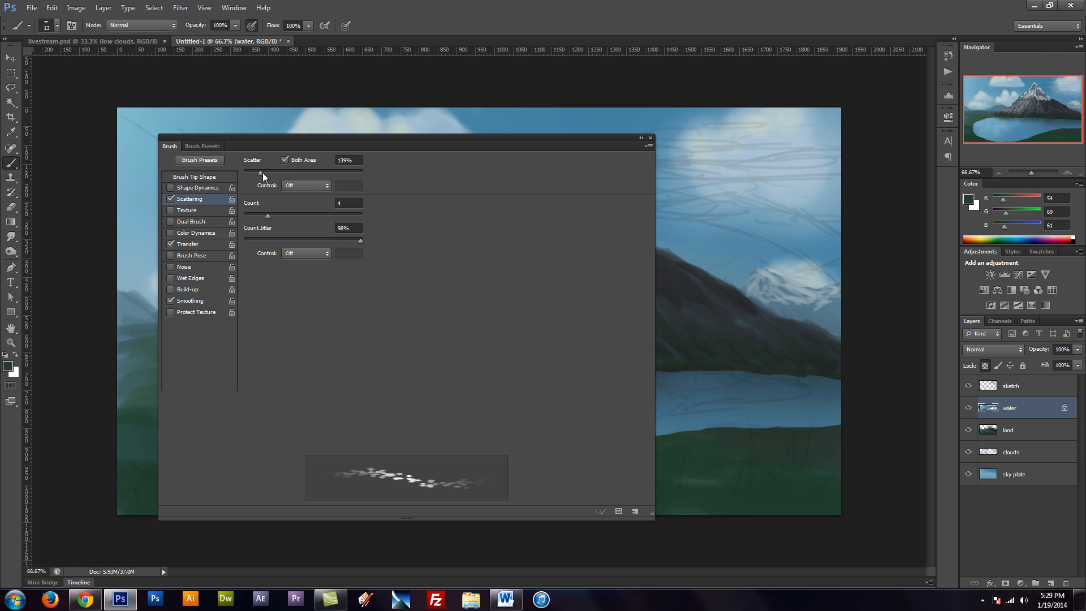
left_click_drag(262, 173, 298, 168)
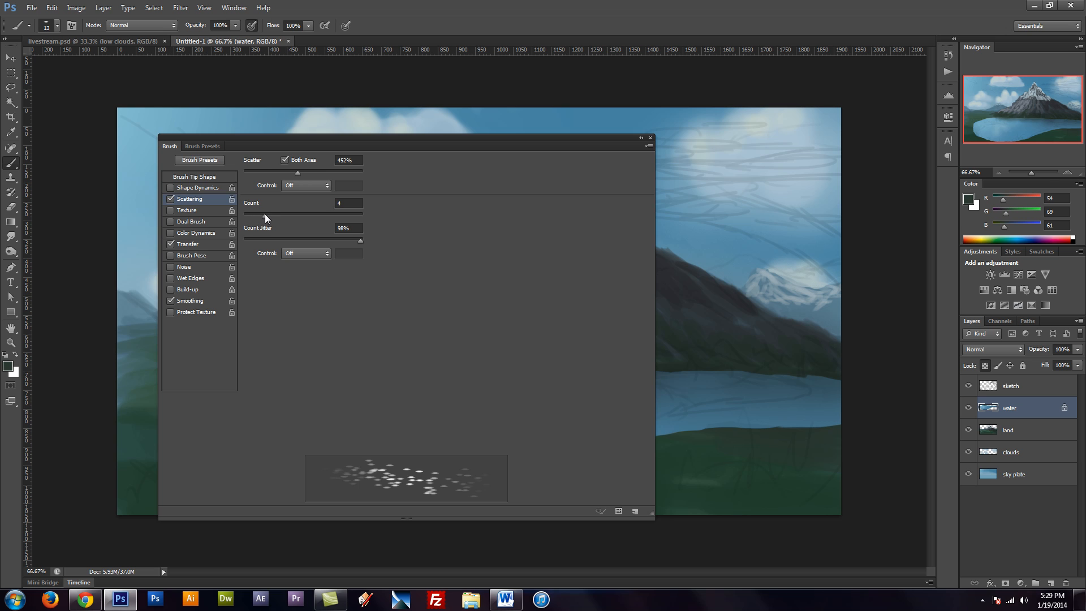
left_click_drag(265, 214, 255, 215)
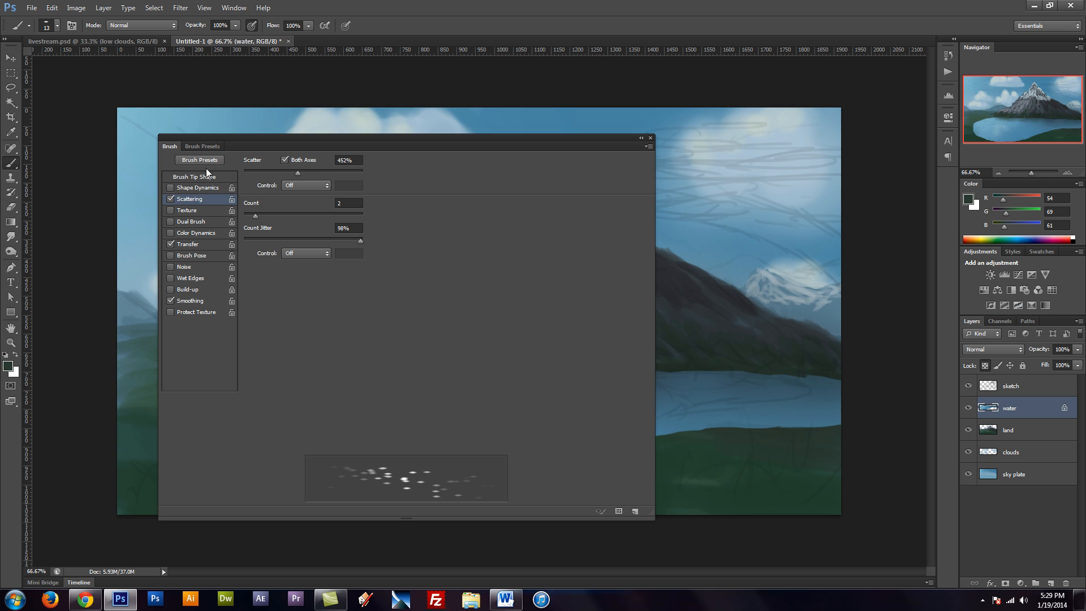
Enable shape dynamics for the ripple brush with 60% size jitter and 22% minimum diameter
left_click(205, 188)
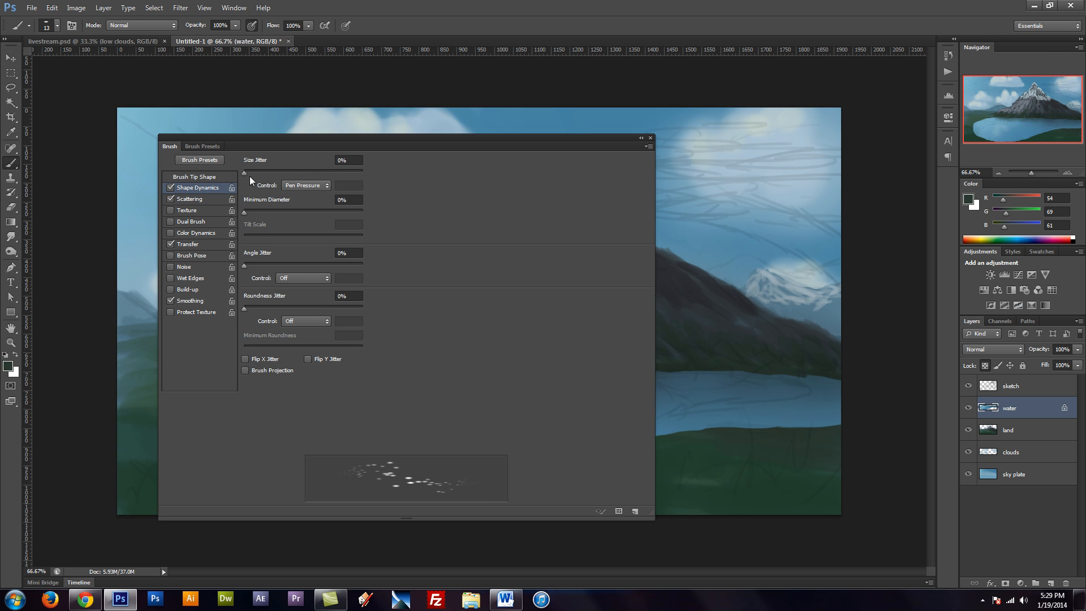
left_click_drag(270, 174, 303, 175)
left_click_drag(250, 211, 271, 208)
key("F5")
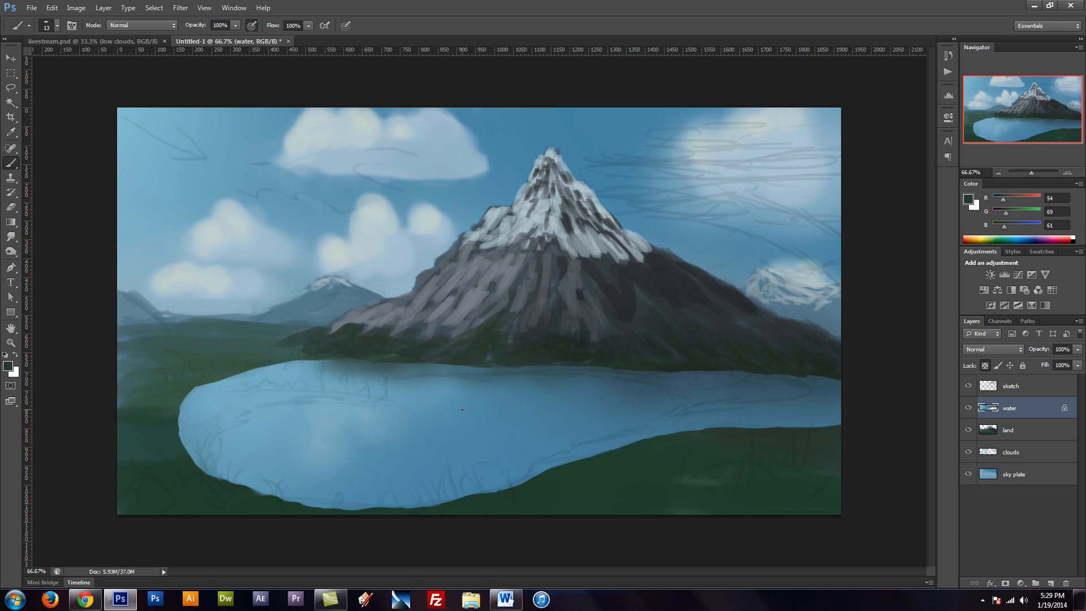
Paint scattered dark ripples across the lake with a darkened water blue (RGB 81, 126, 148)
left_click(467, 408, "alt")
left_click(8, 365)
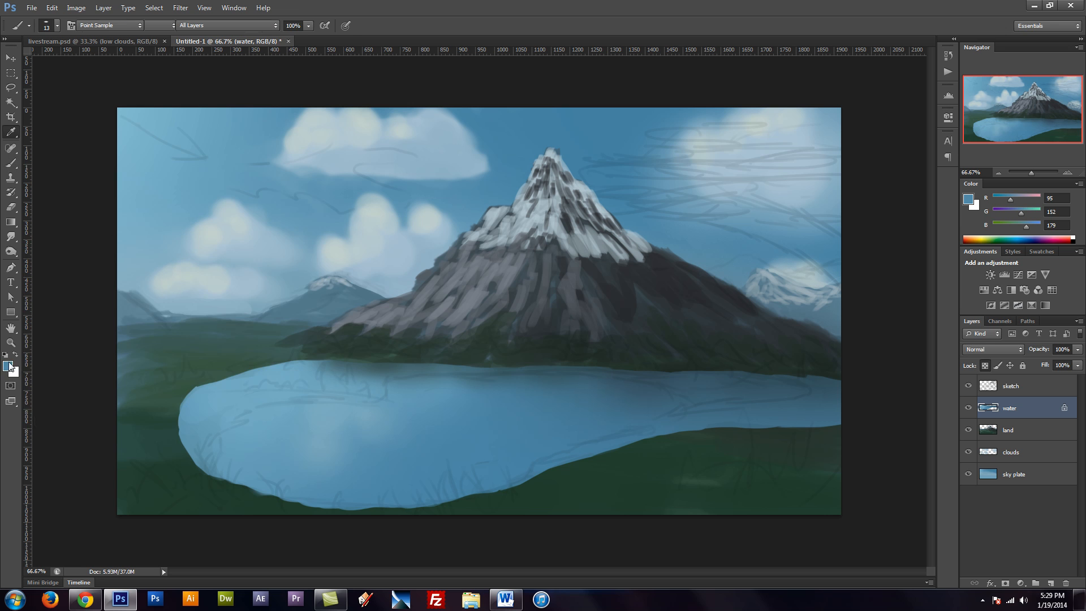
left_click_drag(98, 322, 96, 331)
left_click(283, 263)
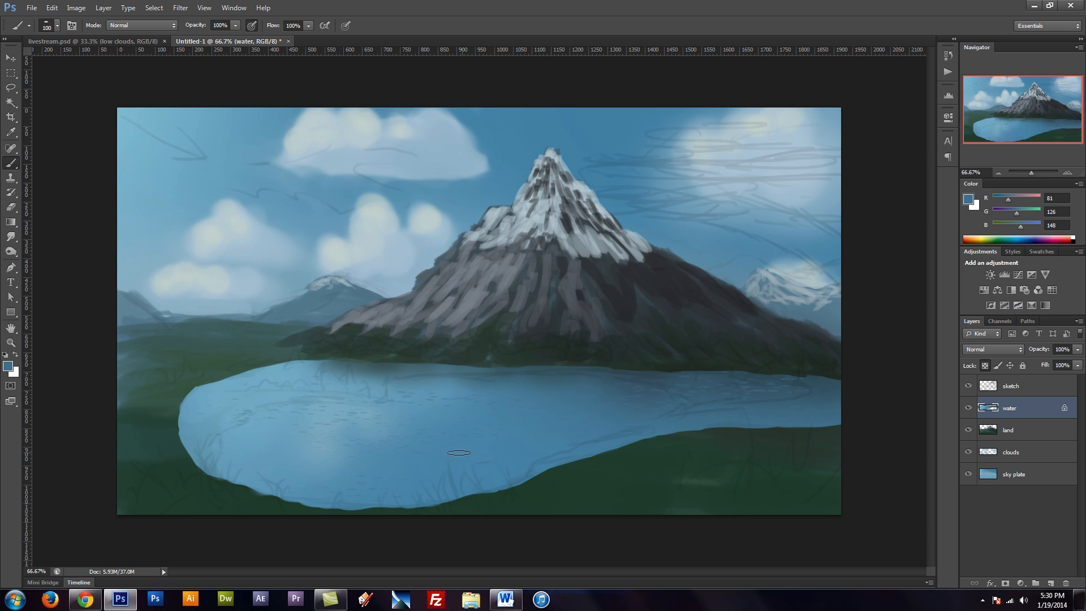
Reduce the ripple brush to 15 px and set the painting colour to light blue #89c2d6
key("bracketright")
key("bracketleft")
key("bracketleft")
key("bracketleft")
key("bracketleft")
key("bracketleft")
key("bracketleft")
key("bracketleft")
key("bracketleft")
left_click(8, 367)
left_click(157, 154)
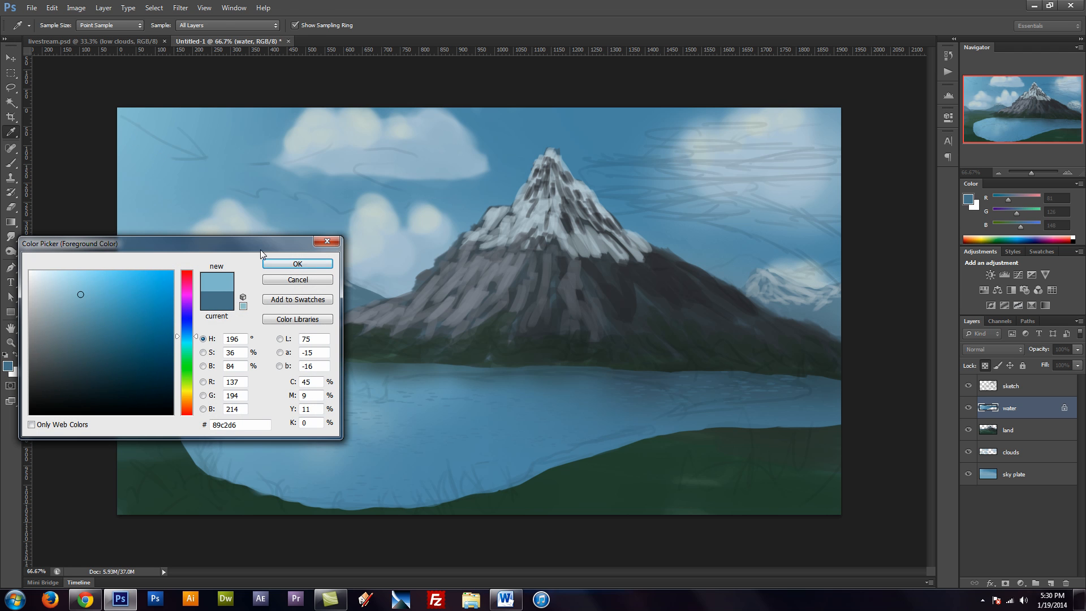
left_click(310, 270)
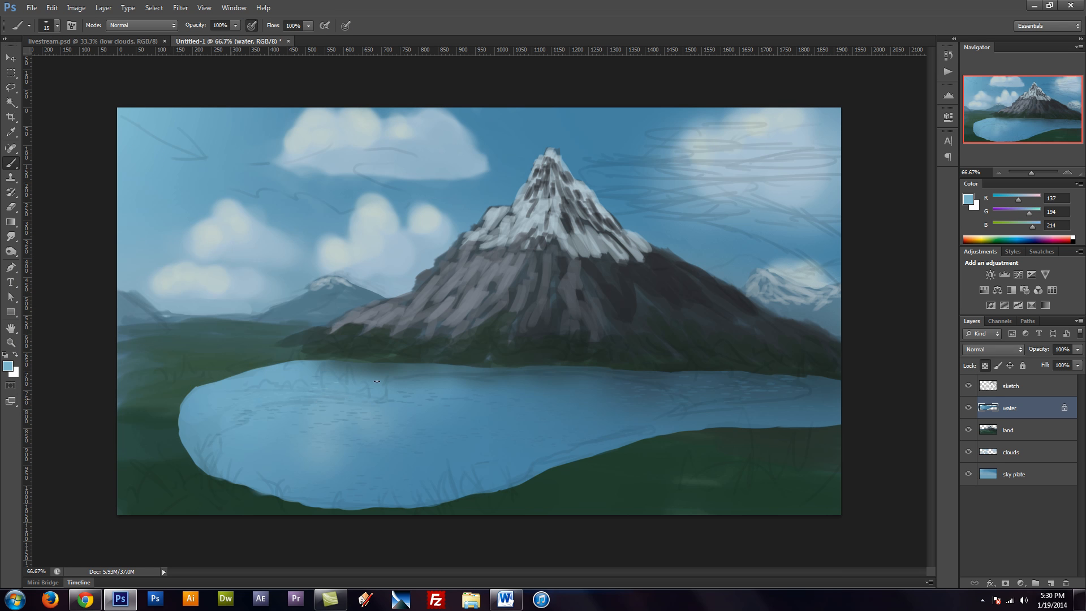
Set the painting colour to pale cream (RGB 241, 238, 215) and dab sparkling highlights over the lake's left half
left_click(9, 368)
left_click(189, 390)
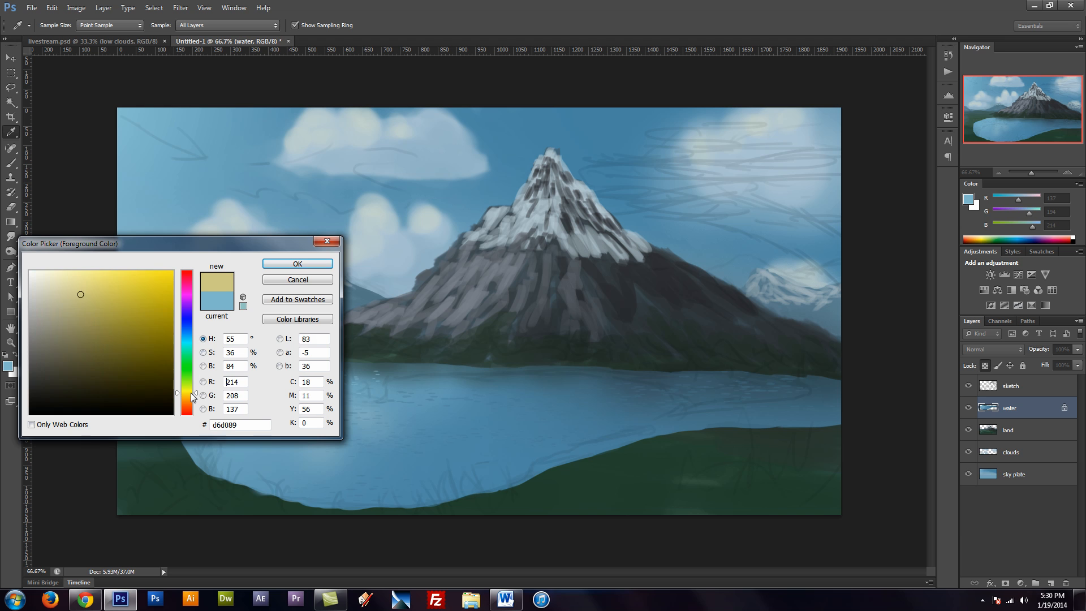
left_click_drag(189, 389, 191, 393)
left_click_drag(104, 289, 45, 278)
left_click(298, 264)
key("b")
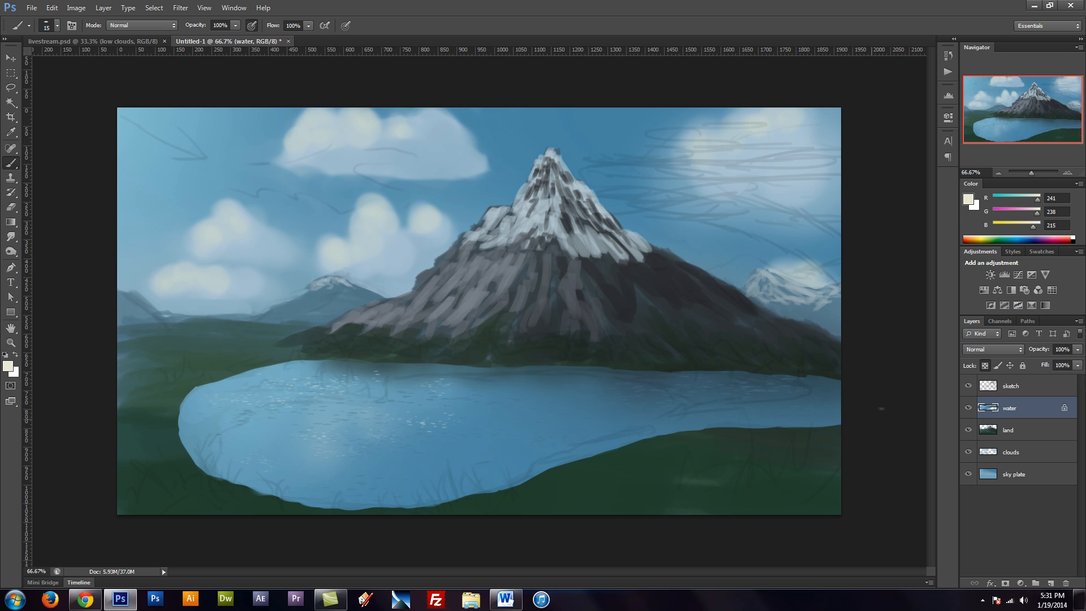
Hide the sketch and load the 36 px textured brush preset for painting on the land layer
left_click(1008, 430)
key("F5")
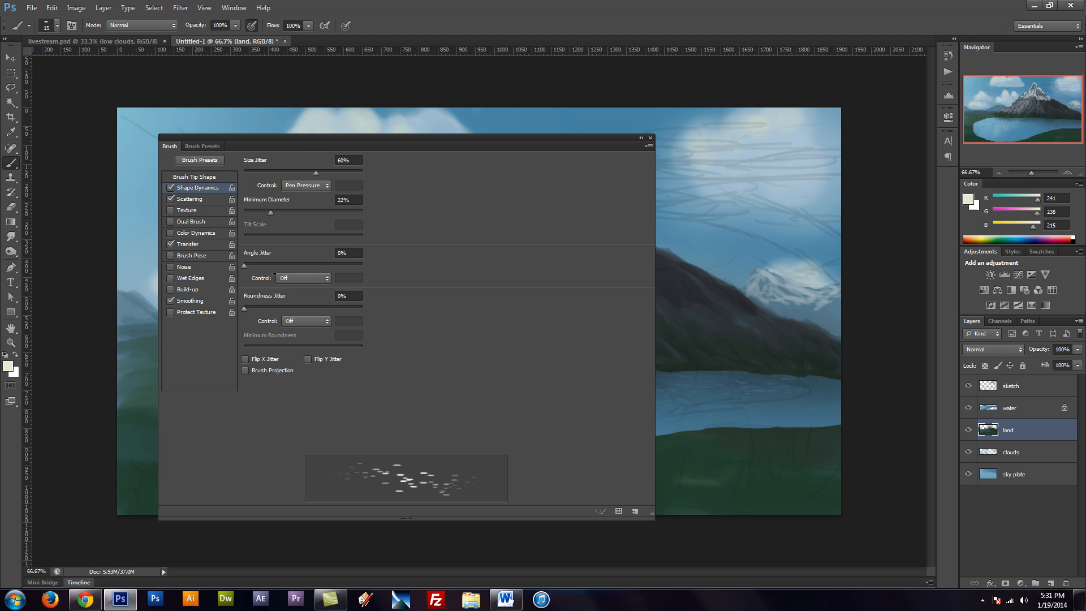
left_click(203, 146)
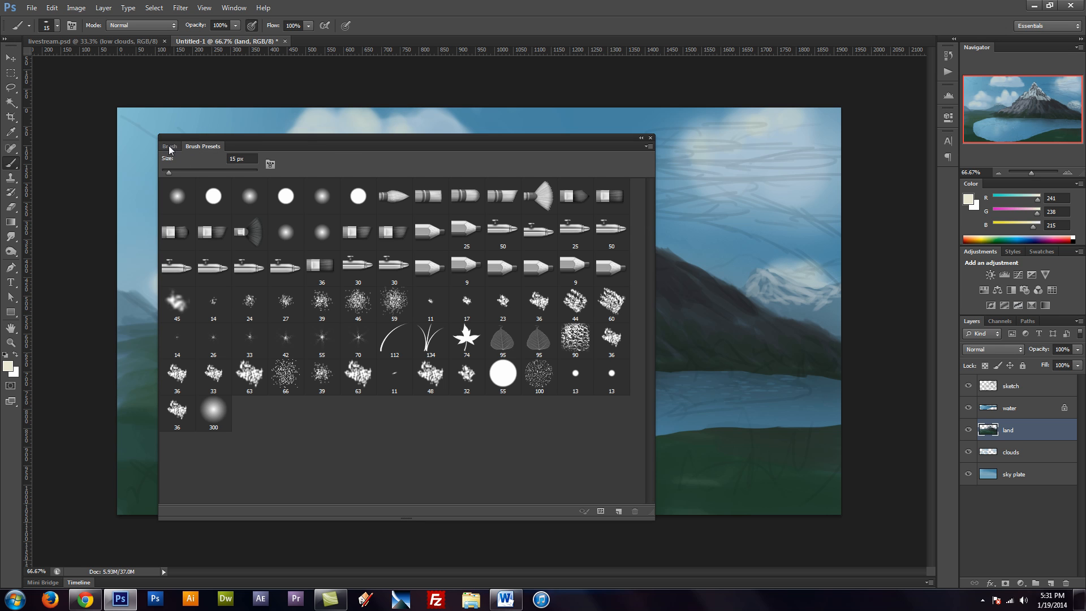
left_click(171, 422)
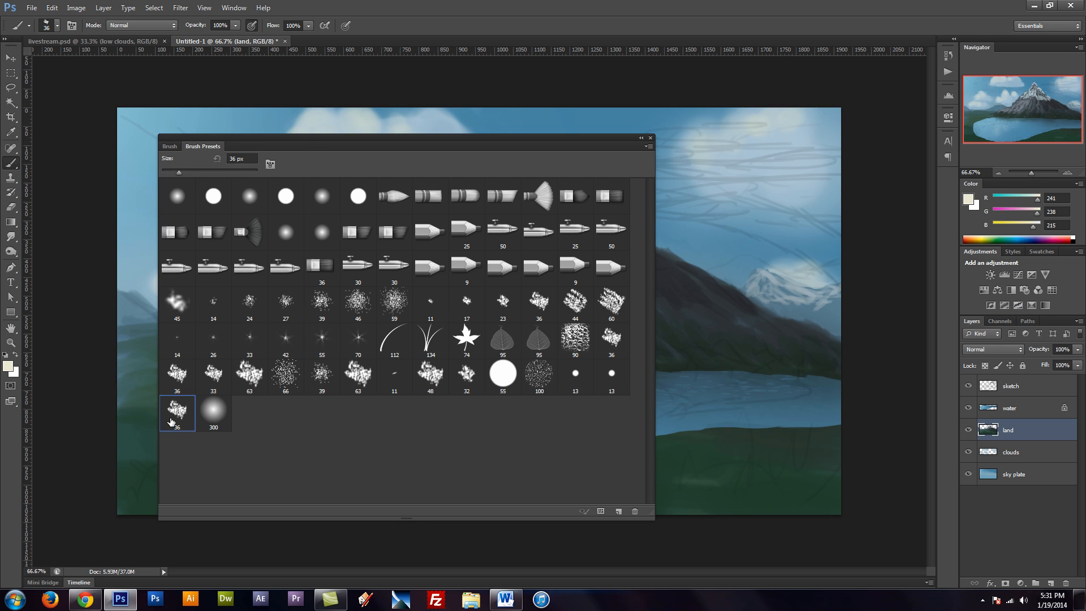
key("F5")
key("F5")
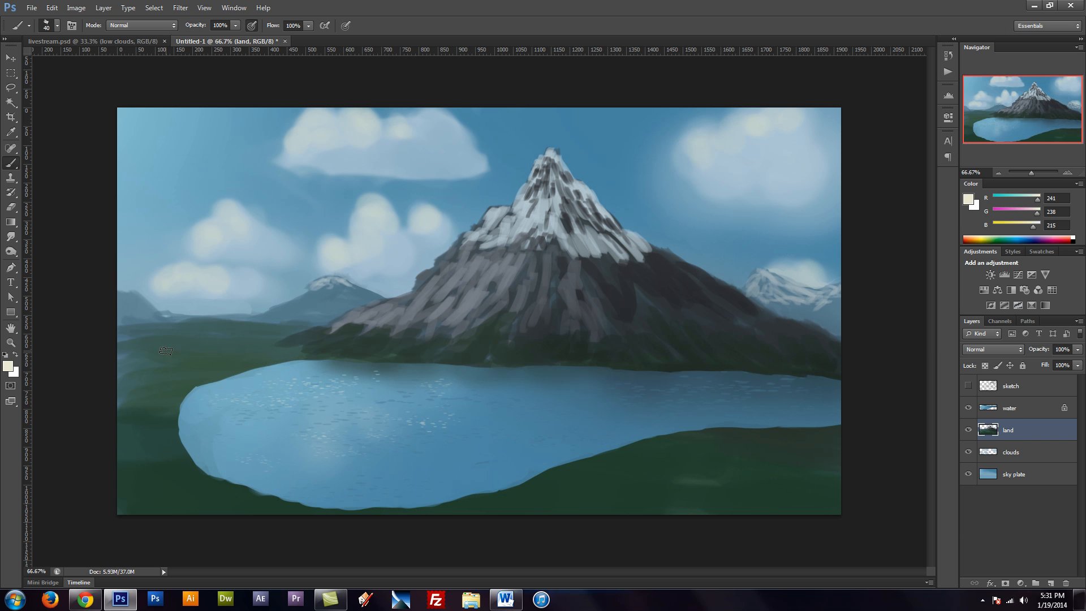
Texture the distant land along the left horizon with sampled grey-greens and hazy blues, using the textured brush at 70 px and 40 px
left_click(194, 343, "alt")
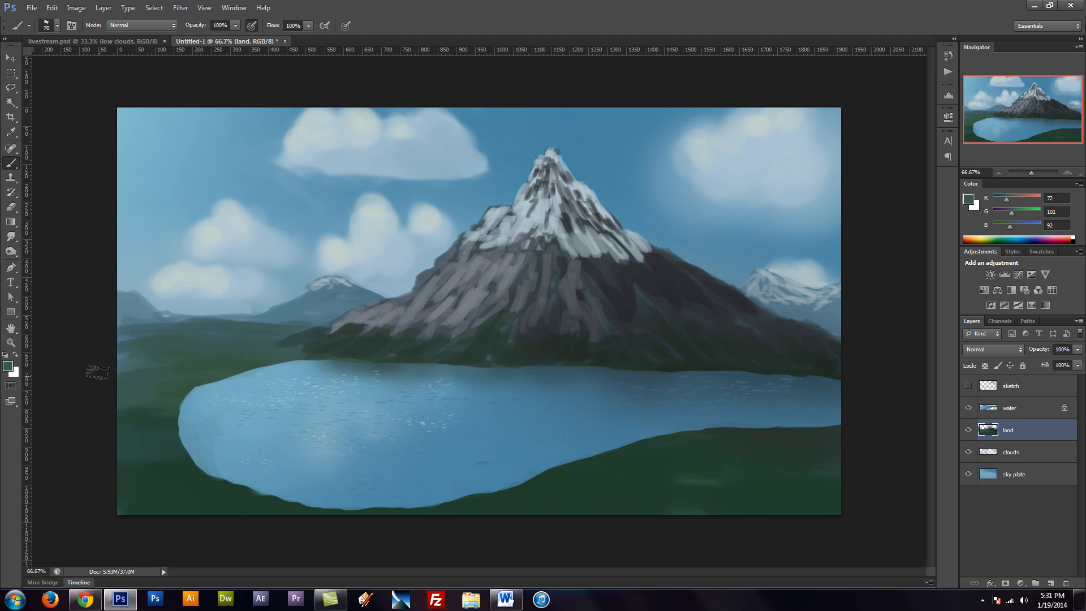
left_click(134, 332, "alt")
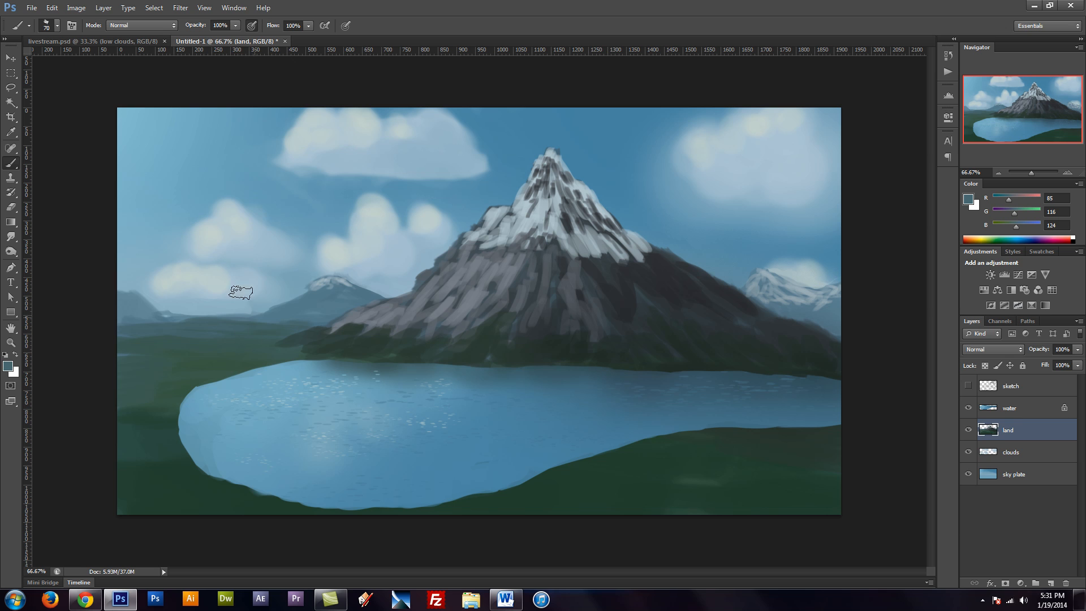
key("bracketleft")
key("bracketleft")
key("bracketleft")
left_click(273, 319, "alt")
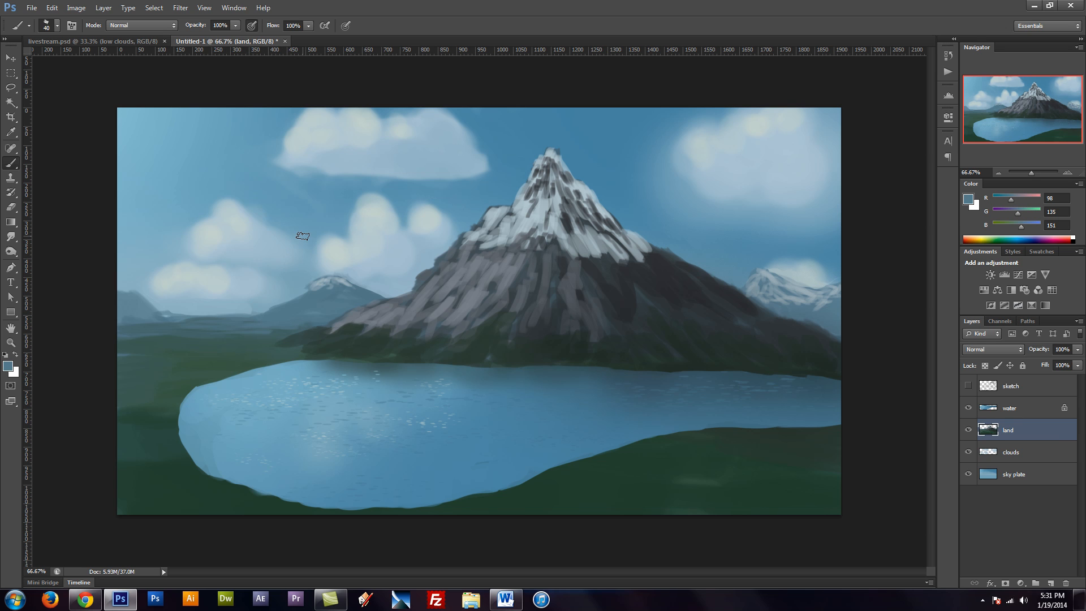
Add a new layer above the water layer and name it "front foliage"
left_click(1038, 405)
left_click(1050, 582)
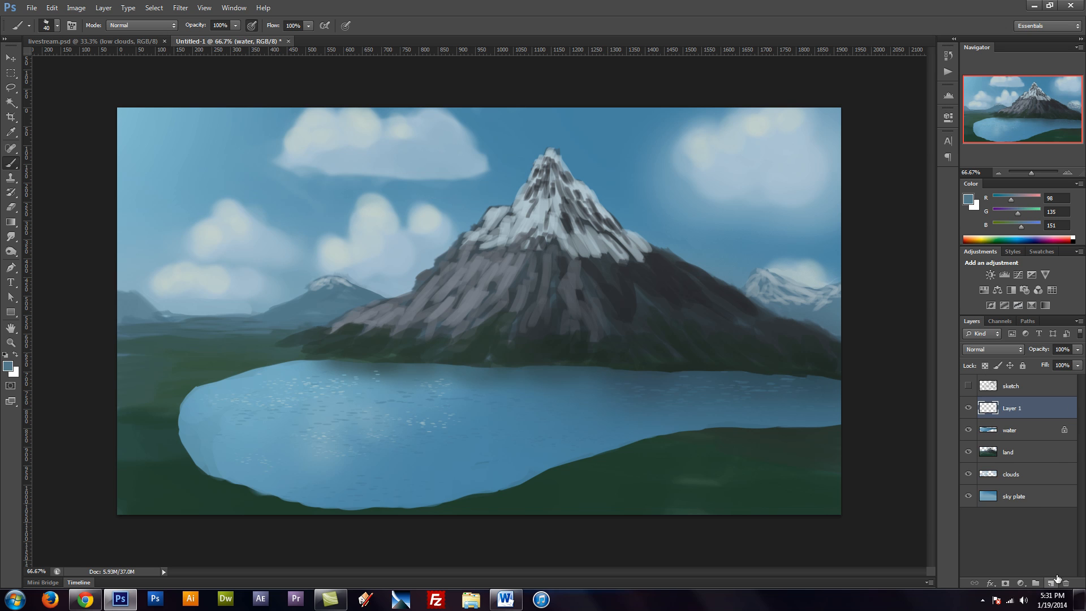
double_click(1016, 409)
type("front foliage")
key("Return")
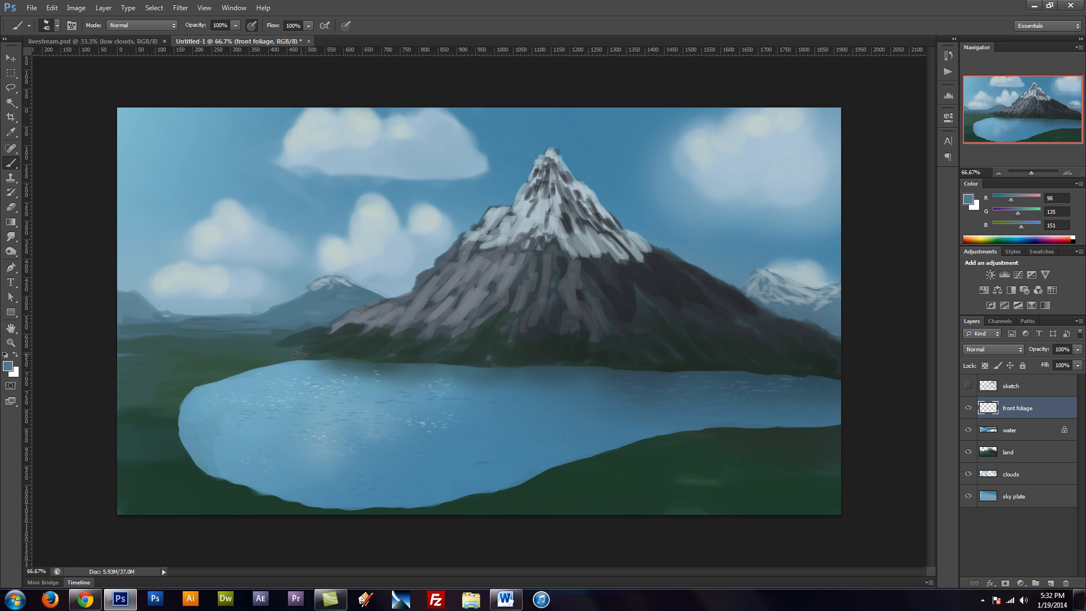
Load the 36 px textured brush preset for painting on the front foliage layer
key("F5")
left_click(194, 147)
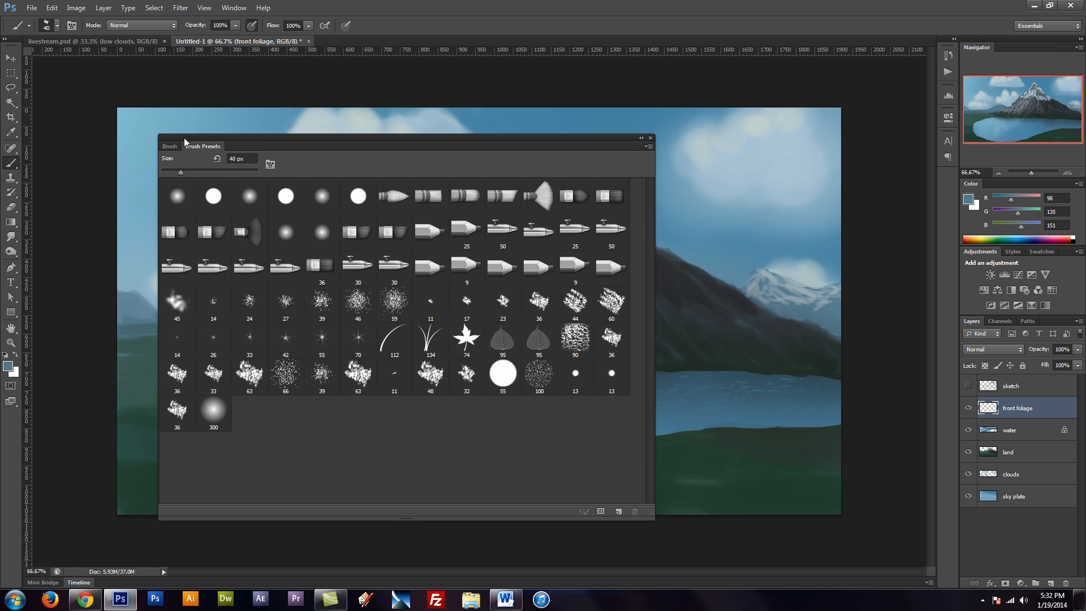
left_click(175, 410)
key("F5")
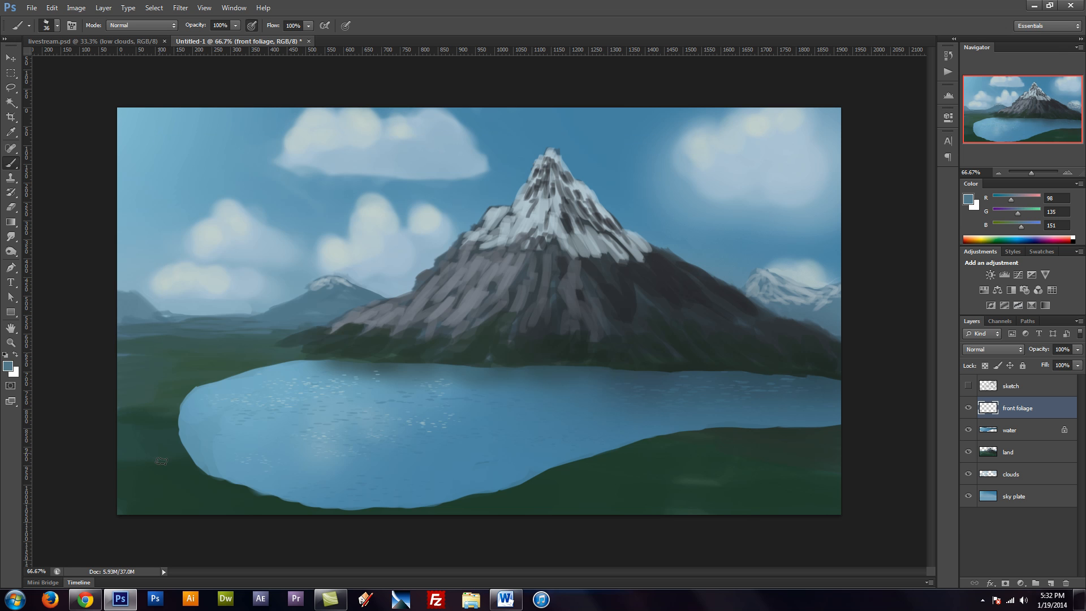
Sample the dark green of the near shore and darken the painting colour to RGB 27, 37, 27
left_click(178, 488, "alt")
left_click(8, 366)
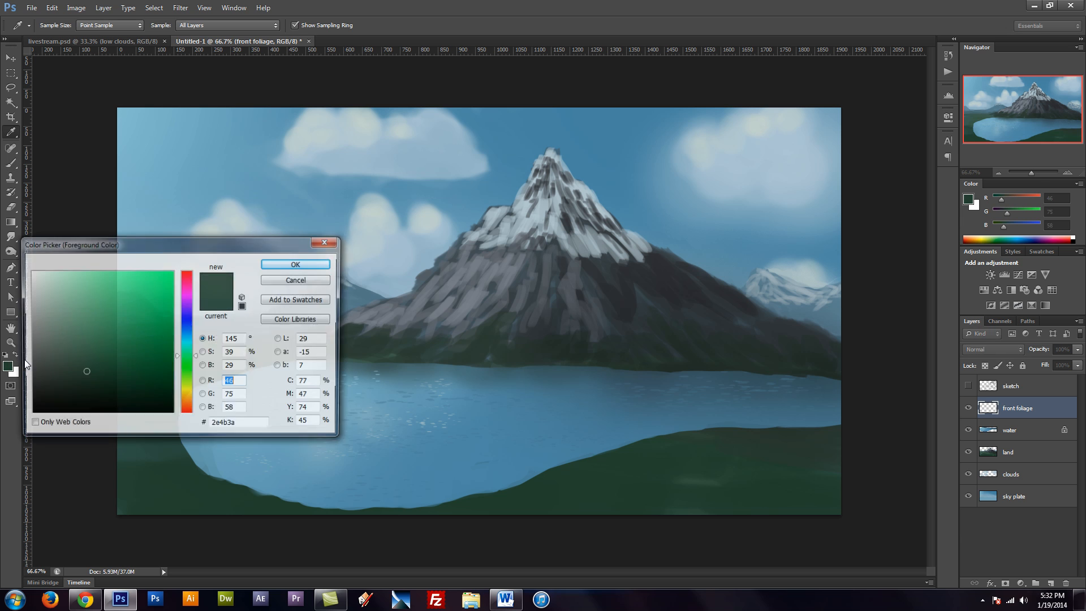
left_click_drag(83, 373, 69, 394)
left_click_drag(188, 358, 192, 366)
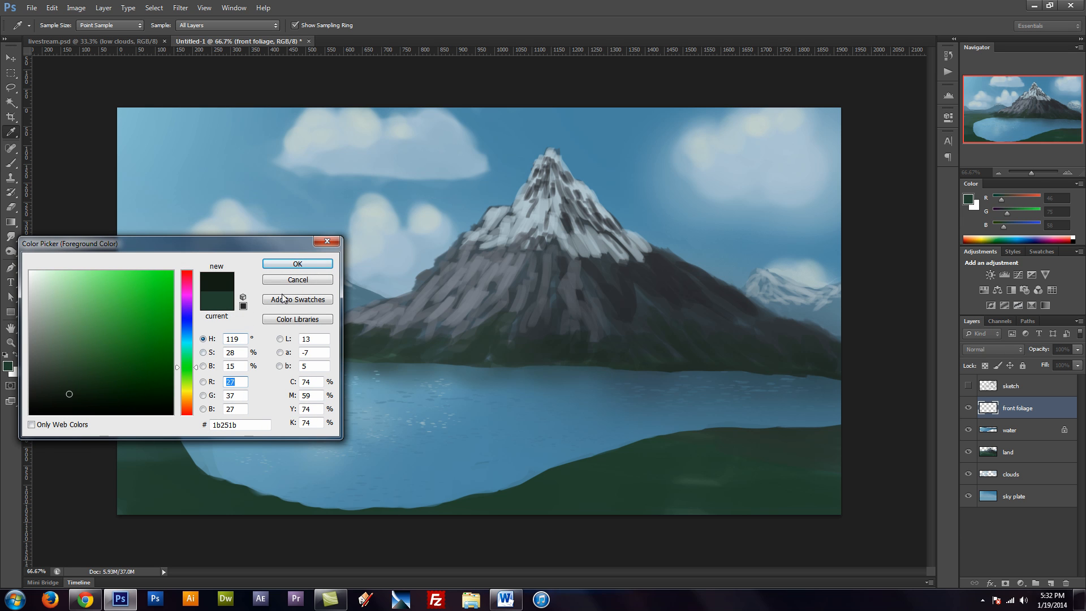
left_click(187, 367)
left_click(297, 263)
key("b")
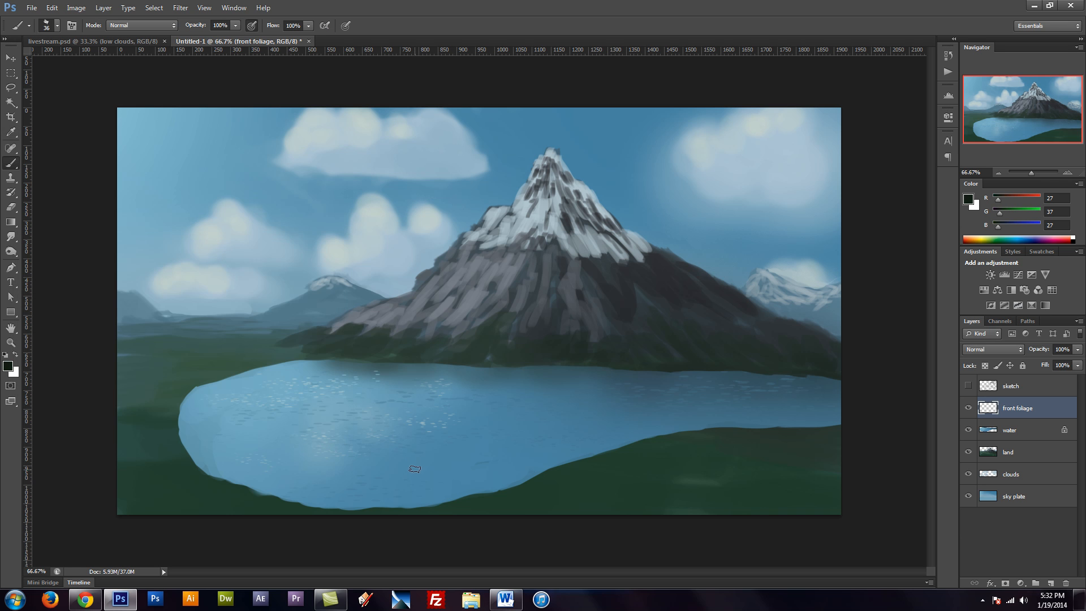
Paint a cluster of tall dark grass blades rising over the lake's lower-left shore, varying the brush size up to 35 px
left_click_drag(256, 506, 248, 446)
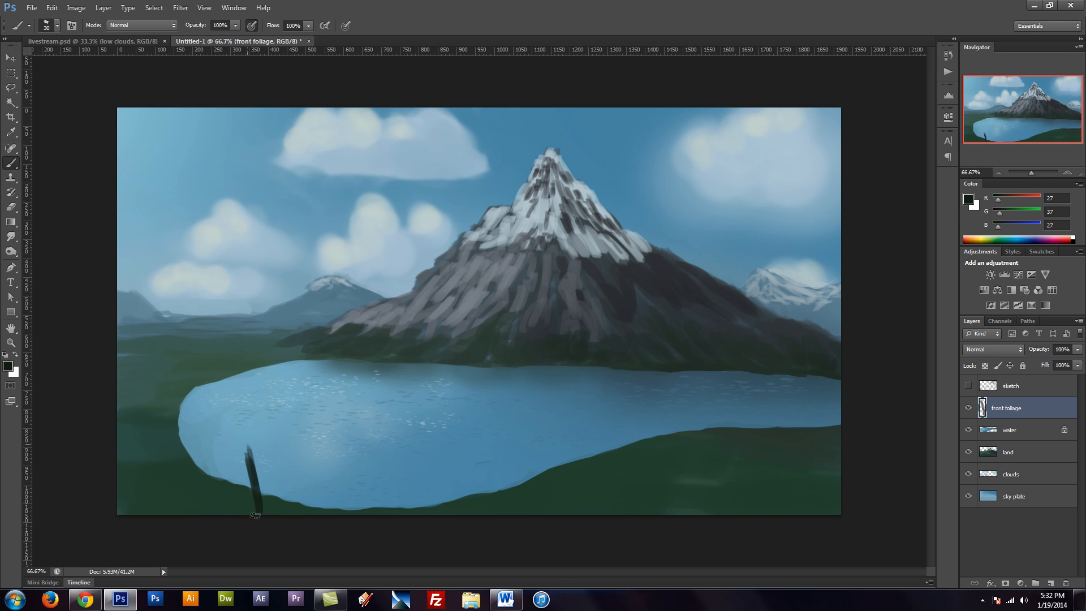
mouse_move(265, 488)
left_mouse_down()
mouse_move(272, 434)
mouse_move(284, 431)
left_mouse_up()
left_click_drag(270, 507, 282, 450)
left_click_drag(273, 499, 288, 468)
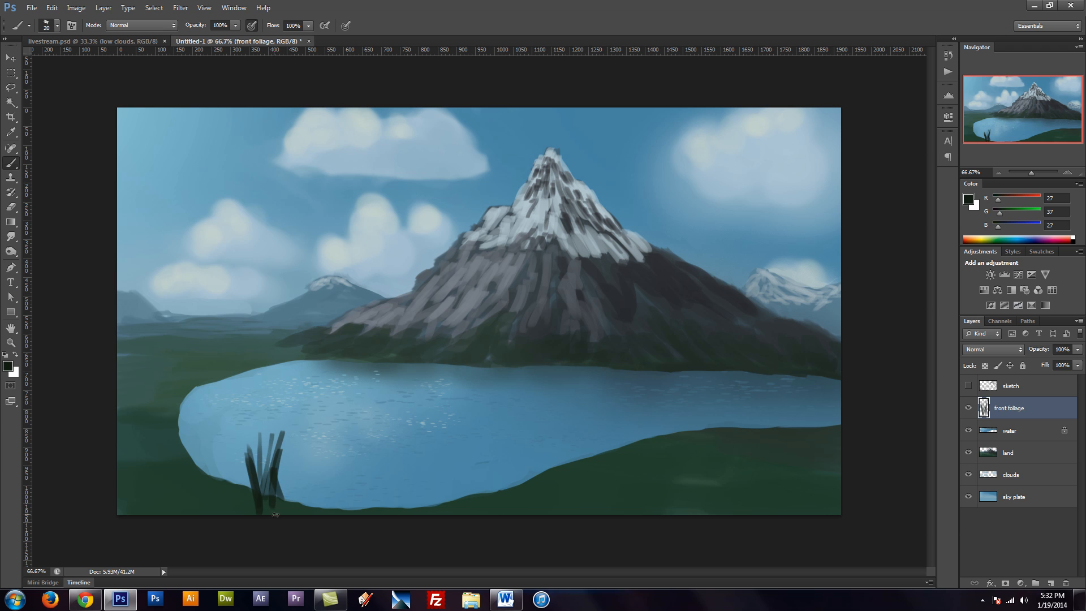
mouse_move(248, 421)
left_mouse_down()
mouse_move(264, 508)
mouse_move(227, 449)
left_mouse_up()
key("]")
key("]")
key("]")
mouse_move(249, 512)
left_mouse_down()
mouse_move(229, 436)
mouse_move(224, 444)
left_mouse_up()
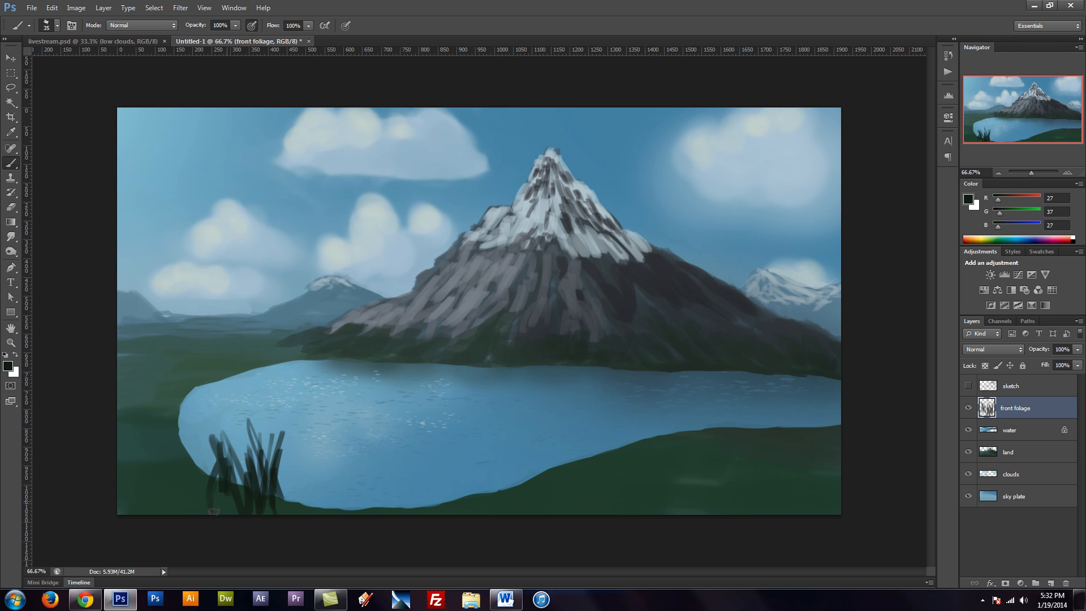
Extend the dark grass blades leftward around the lake's curved left bank
left_click_drag(207, 512, 210, 456)
mouse_move(190, 441)
left_mouse_down()
mouse_move(193, 470)
mouse_move(184, 418)
left_mouse_up()
mouse_move(187, 476)
left_mouse_down()
mouse_move(175, 408)
mouse_move(170, 416)
left_mouse_up()
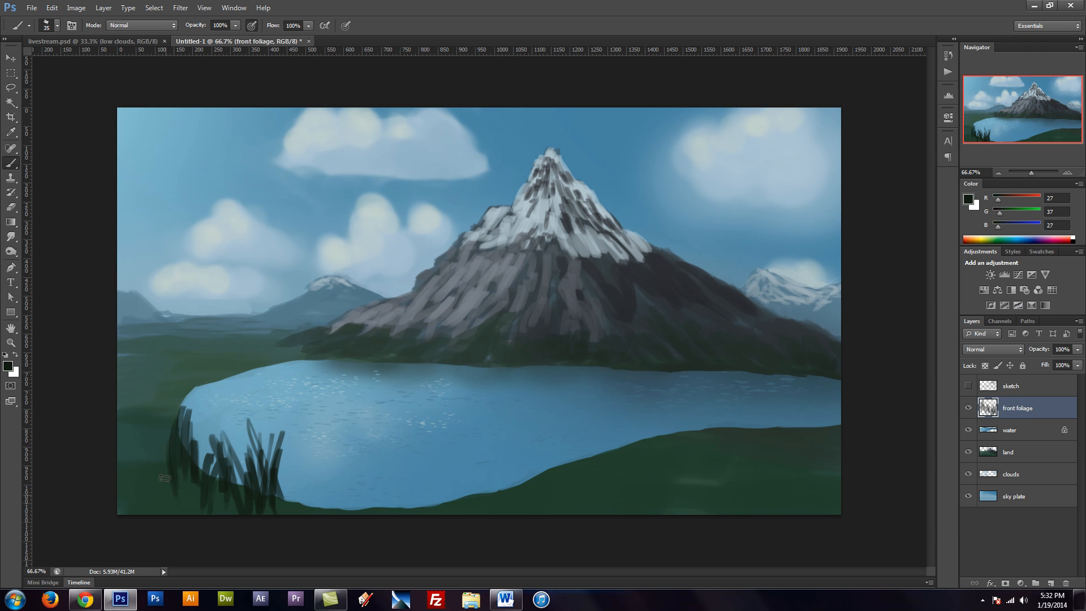
mouse_move(164, 505)
left_mouse_down()
mouse_move(193, 494)
mouse_move(160, 476)
mouse_move(192, 486)
mouse_move(180, 479)
mouse_move(175, 516)
left_mouse_up()
key("[")
key("[")
mouse_move(188, 459)
left_mouse_down()
mouse_move(186, 425)
mouse_move(204, 484)
left_mouse_up()
Continue the dark grass along the lake's bottom shore to where the right bank begins to rise
mouse_move(295, 475)
left_mouse_down()
mouse_move(363, 504)
mouse_move(320, 496)
mouse_move(323, 512)
mouse_move(332, 494)
mouse_move(371, 501)
left_mouse_up()
left_click_drag(384, 495, 398, 501)
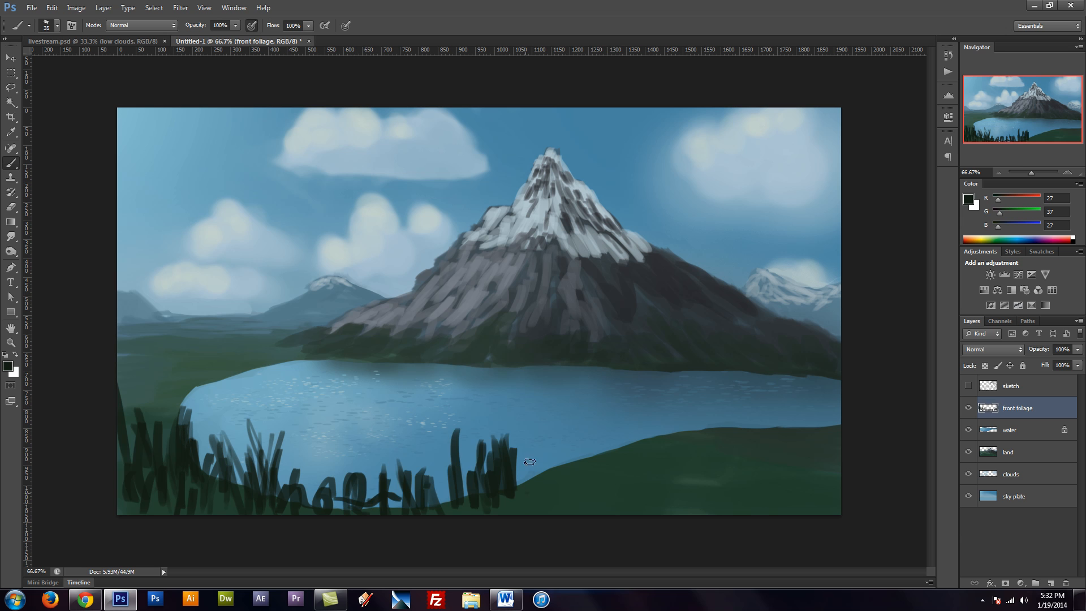
left_click_drag(529, 482, 538, 451)
mouse_move(539, 472)
left_mouse_down()
mouse_move(556, 447)
mouse_move(559, 475)
left_mouse_up()
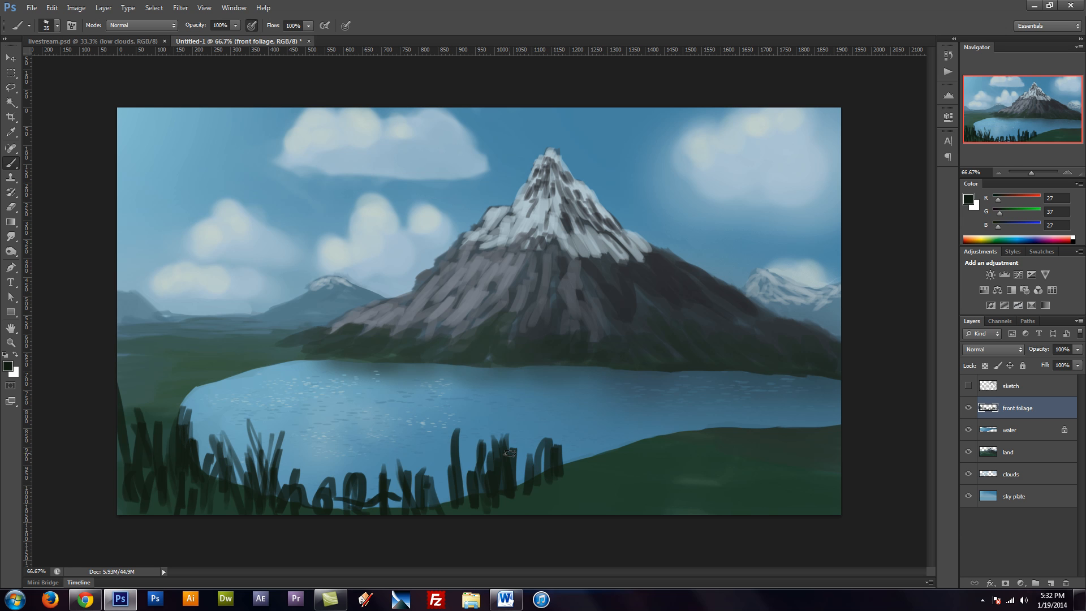
Set the painting colour to a near-black green, RGB 24, 27, 21
left_click(8, 366)
left_click_drag(67, 395, 63, 399)
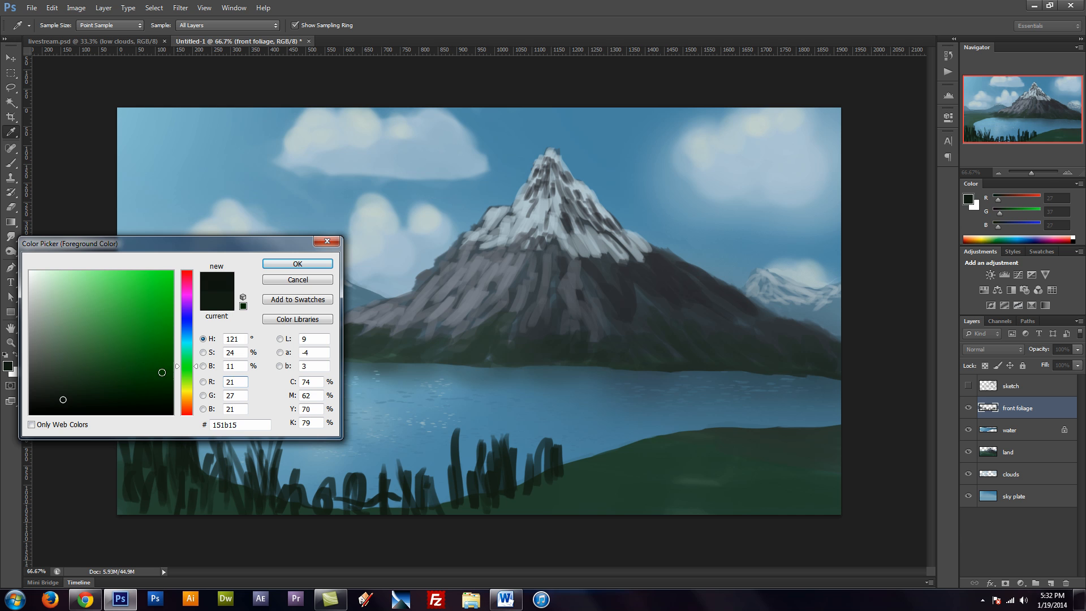
left_click(189, 378)
left_click(297, 264)
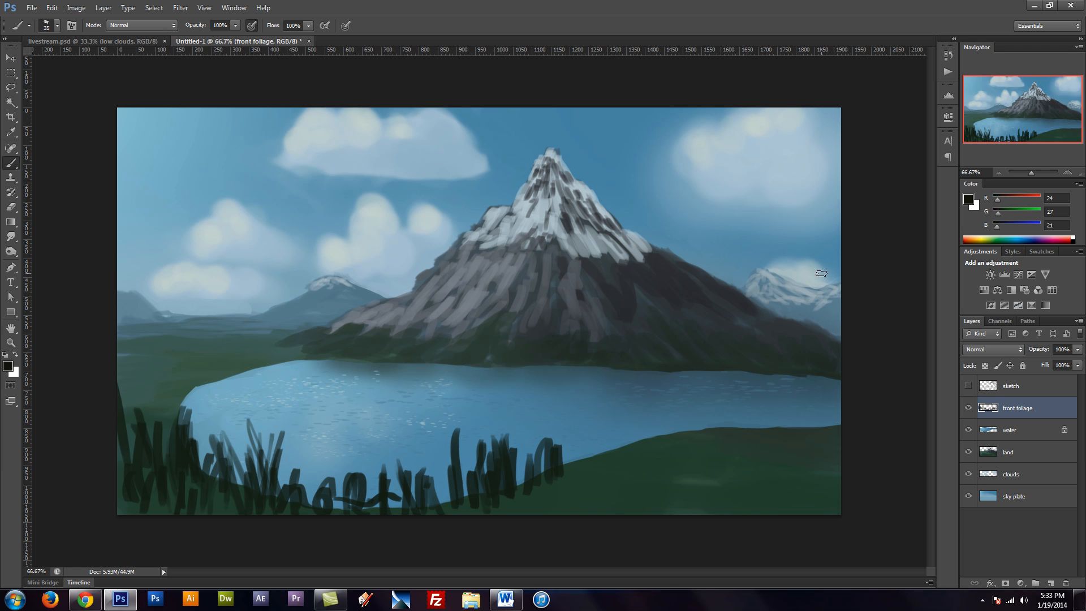
Paint a thick dark tree branch reaching in from the canvas's right edge across the sky, with the brush at 70 px
key("bracketright")
key("bracketright")
key("bracketright")
key("bracketright")
mouse_move(874, 299)
left_mouse_down()
mouse_move(795, 227)
mouse_move(883, 271)
mouse_move(809, 221)
left_mouse_up()
left_click_drag(831, 265, 864, 328)
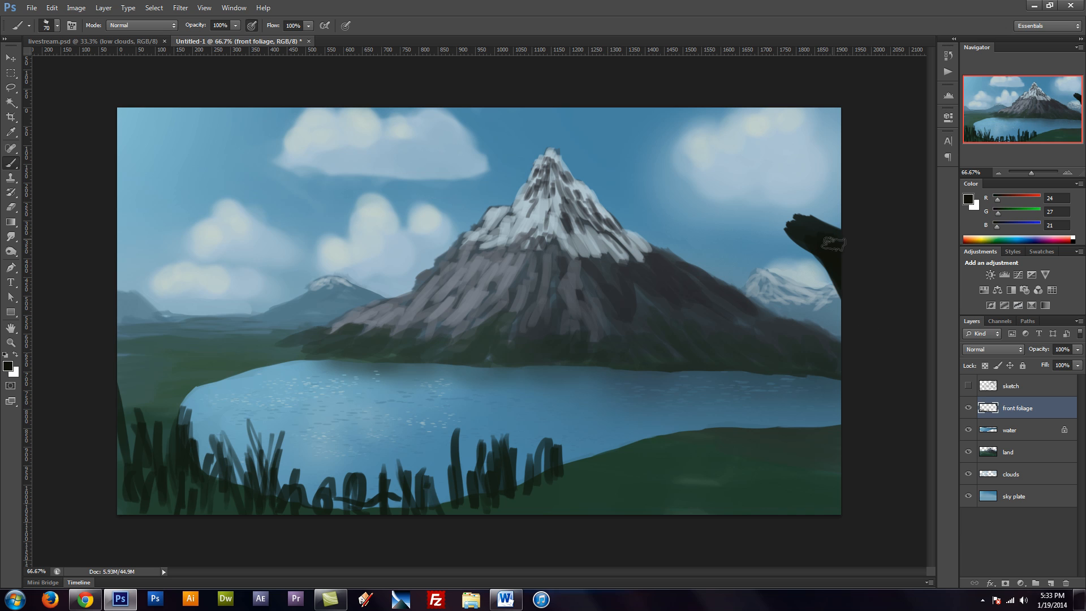
left_click_drag(810, 232, 772, 207)
mouse_move(772, 207)
left_mouse_down()
mouse_move(808, 236)
mouse_move(735, 189)
mouse_move(701, 185)
mouse_move(837, 258)
mouse_move(807, 230)
mouse_move(852, 276)
left_mouse_up()
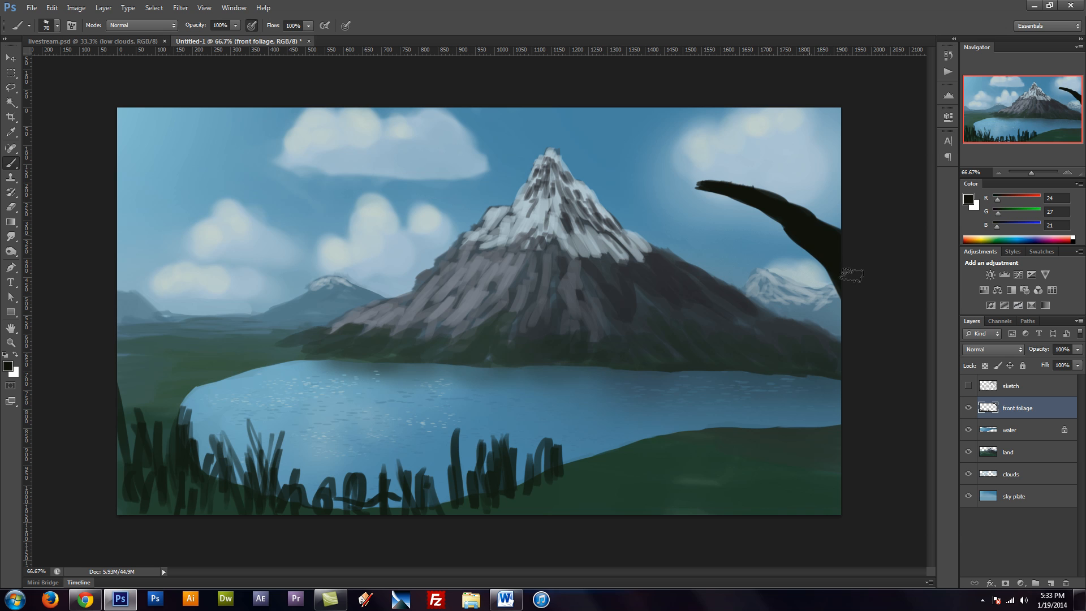
Extend the branch's thin tip slightly leftward with the brush at 45 px
key("bracketleft")
key("bracketleft")
key("bracketleft")
mouse_move(694, 185)
left_mouse_down()
mouse_move(709, 189)
mouse_move(694, 186)
left_mouse_up()
Set the brush's angle jitter to 17% and size jitter to 49%, and enable scattering on both axes at 152%
key("F5")
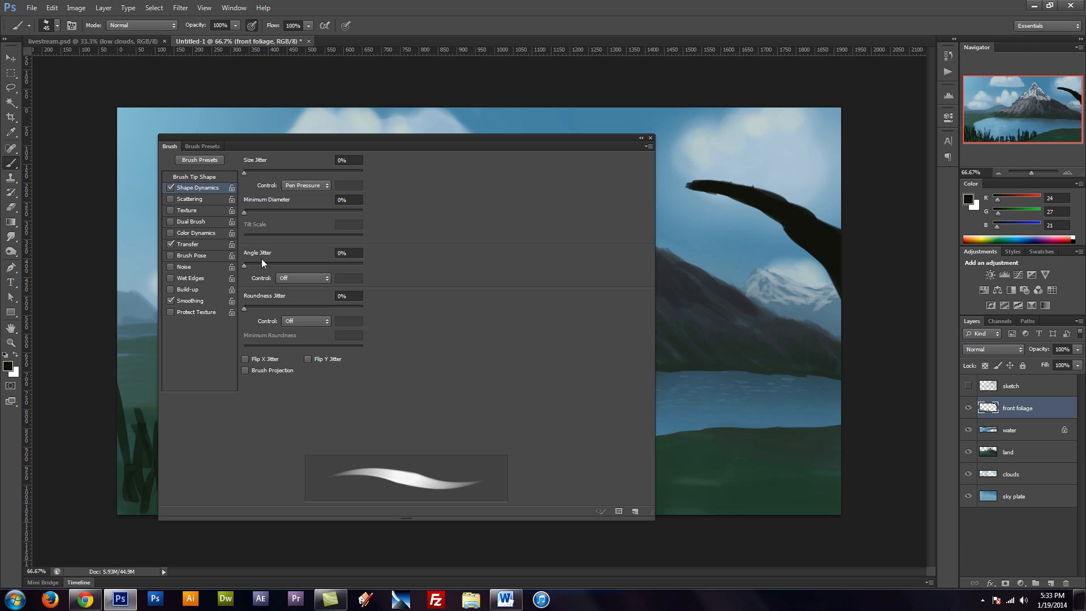
mouse_move(262, 259)
left_mouse_down()
mouse_move(275, 260)
mouse_move(264, 259)
left_mouse_up()
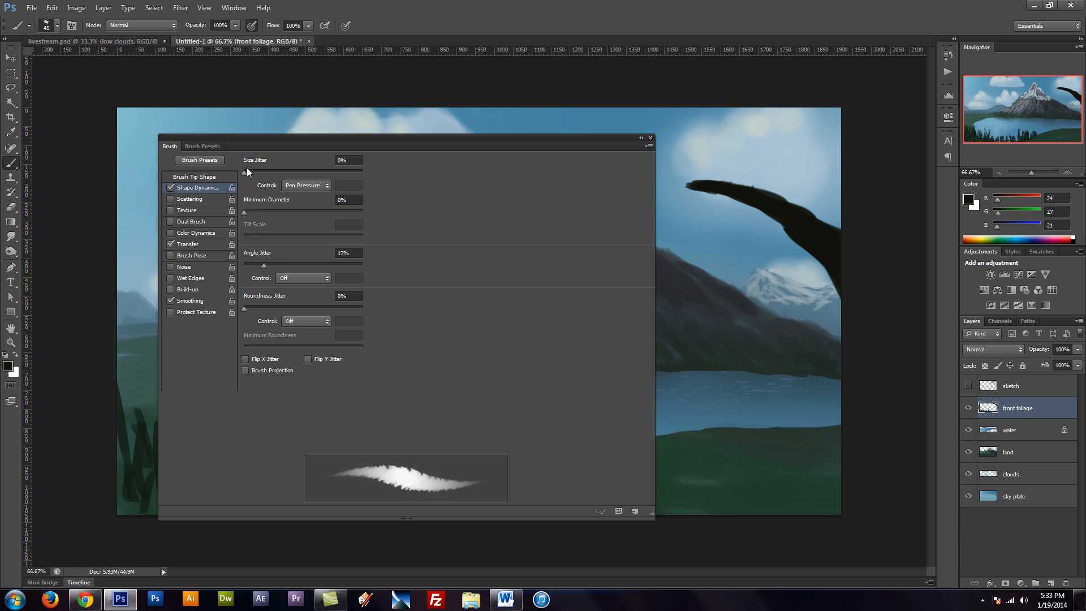
left_click_drag(246, 168, 301, 161)
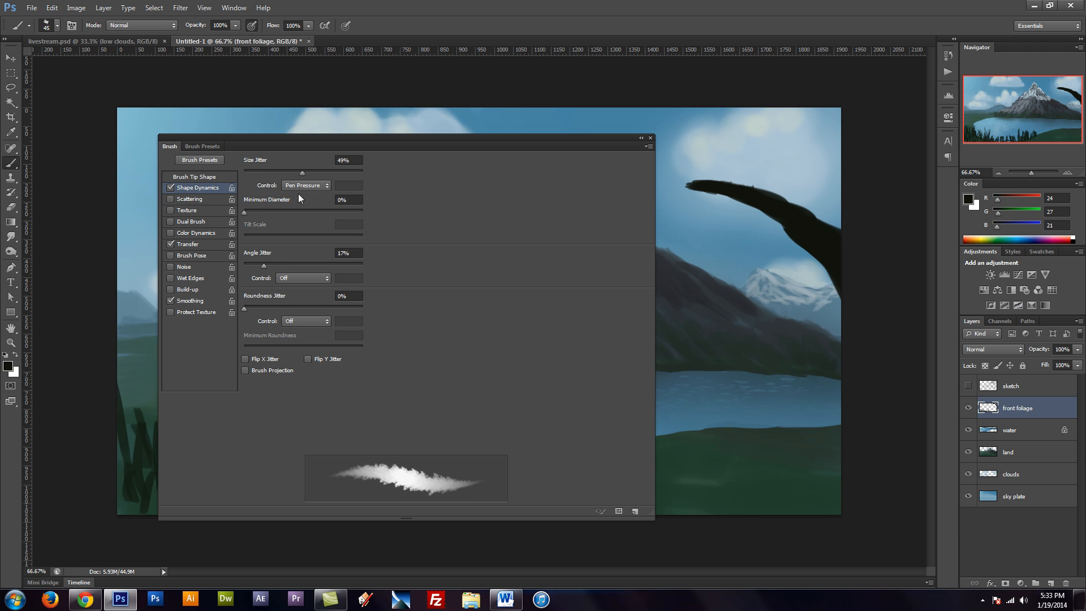
left_click(207, 201)
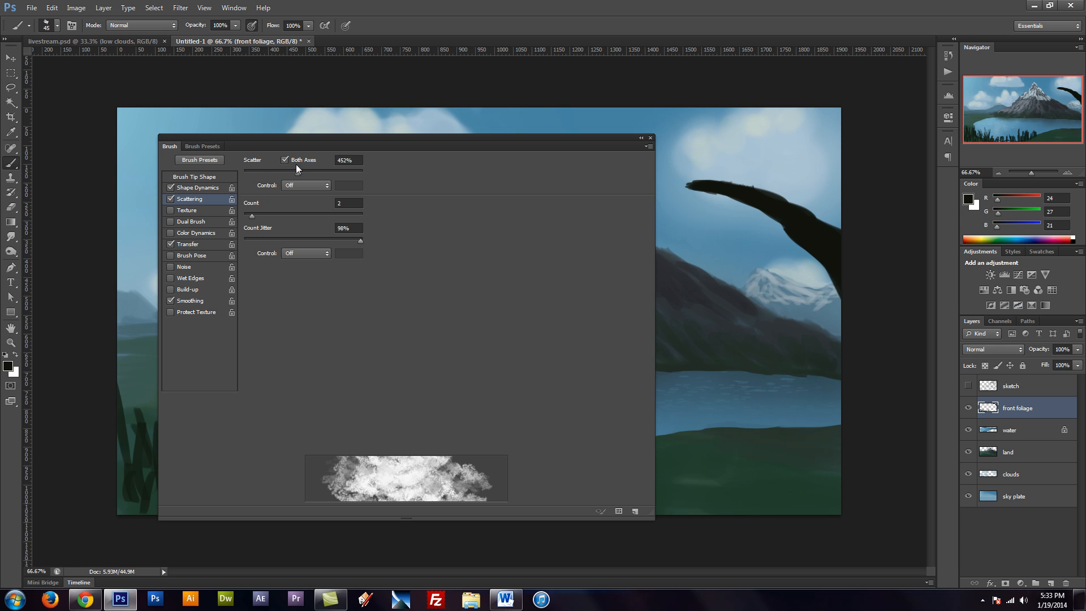
left_click_drag(297, 166, 263, 170)
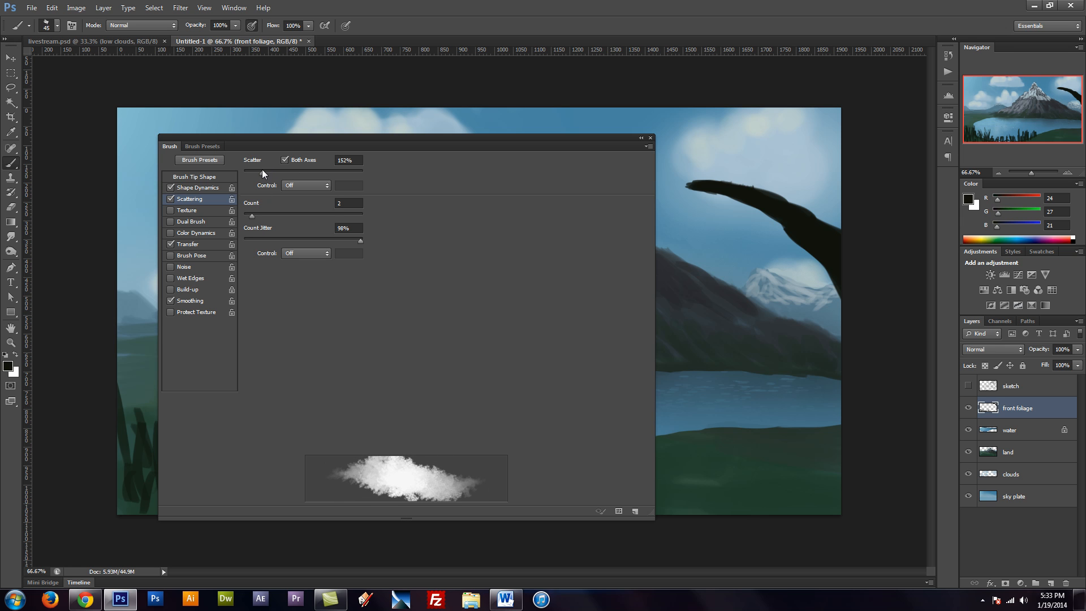
Set the brush tip spacing to 153% and enable Color Dynamics for the leaf brush
left_click(199, 147)
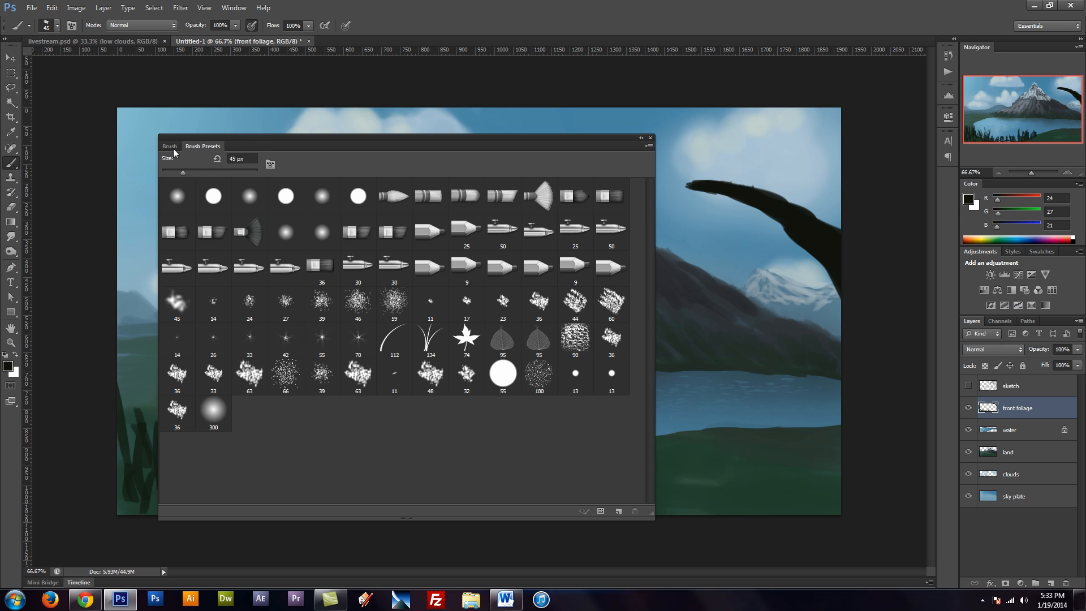
left_click(169, 147)
left_click(183, 177)
mouse_move(287, 419)
left_mouse_down()
mouse_move(331, 415)
mouse_move(320, 416)
left_mouse_up()
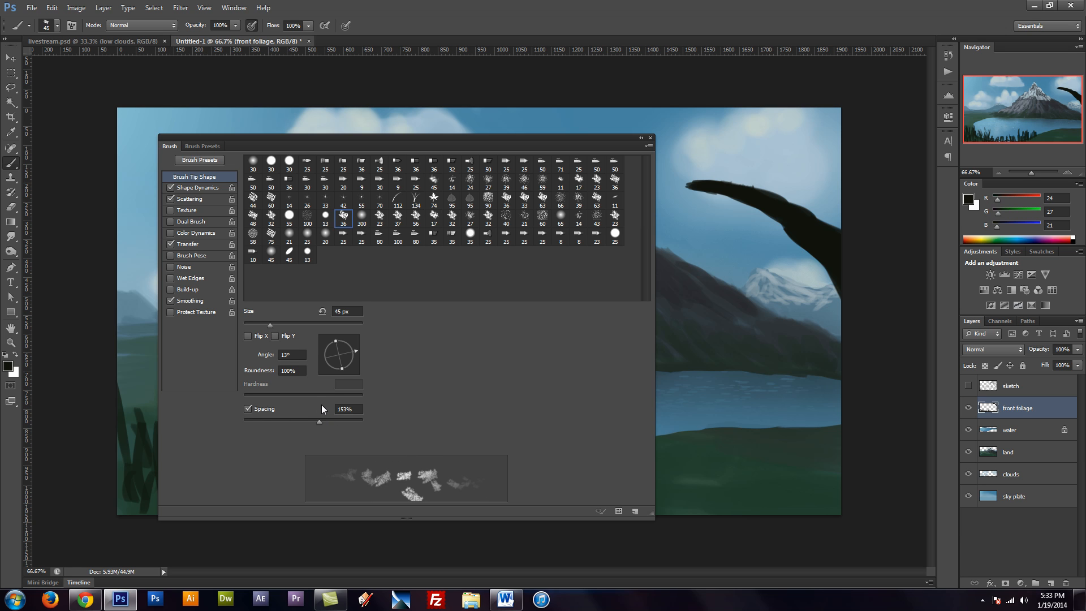
left_click(199, 233)
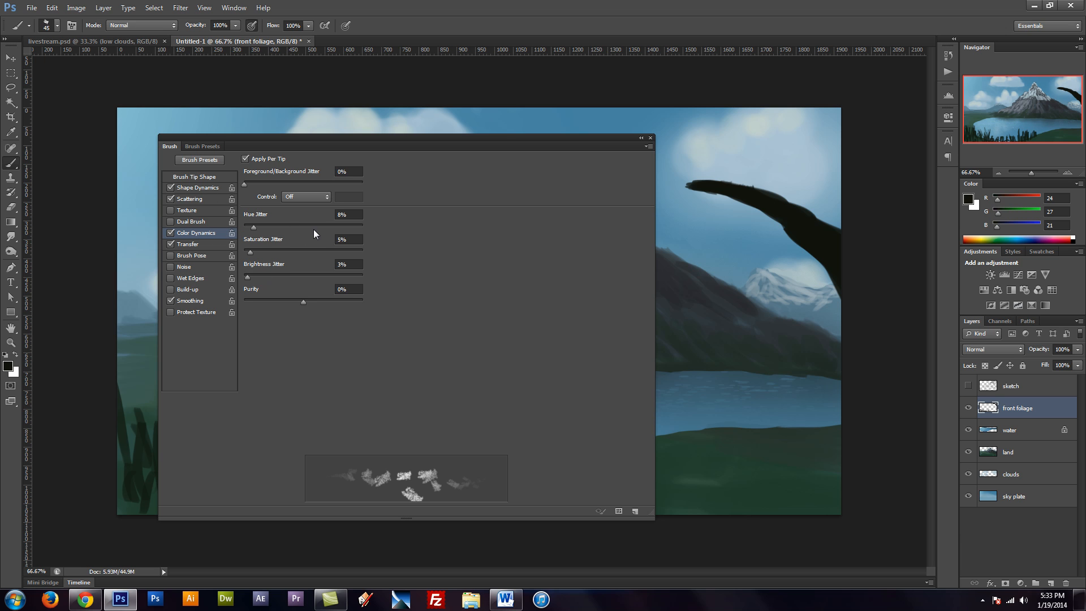
key("F5")
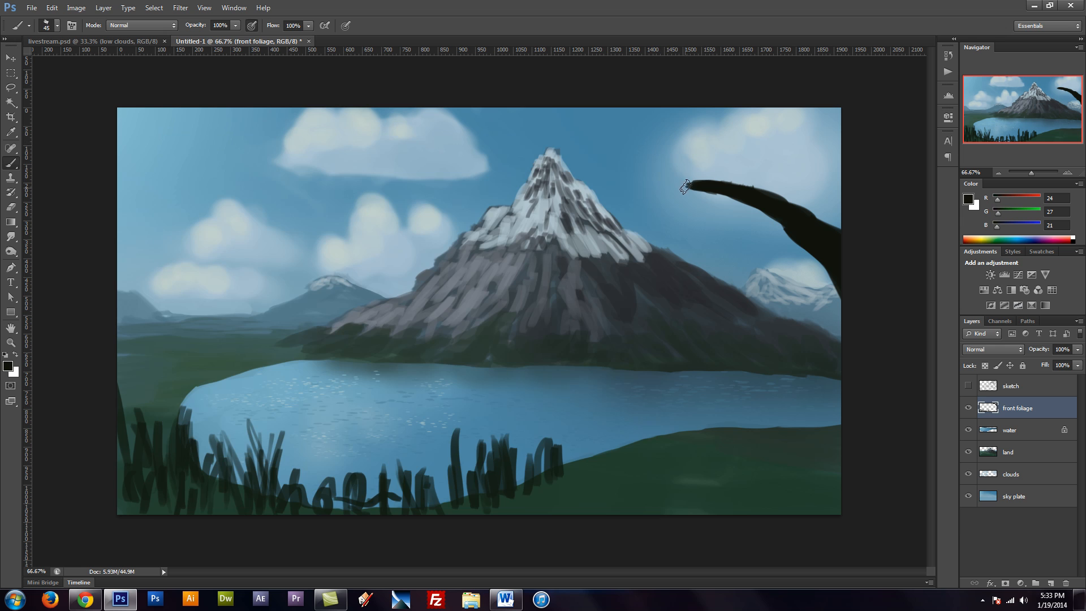
Scatter dark leaf clusters around the branch tip and above the branch with a reduced brush size
key("bracketleft")
key("bracketleft")
left_click_drag(673, 180, 656, 171)
mouse_move(691, 180)
left_mouse_down()
mouse_move(712, 161)
mouse_move(659, 177)
left_mouse_up()
left_click_drag(655, 173, 620, 187)
left_click_drag(740, 186, 755, 188)
mouse_move(651, 186)
left_mouse_down()
mouse_move(758, 159)
mouse_move(661, 187)
mouse_move(662, 170)
mouse_move(736, 144)
mouse_move(809, 175)
left_mouse_up()
mouse_move(736, 164)
left_mouse_down()
mouse_move(843, 169)
mouse_move(835, 144)
left_mouse_up()
mouse_move(712, 122)
left_mouse_down()
mouse_move(749, 134)
mouse_move(625, 175)
mouse_move(736, 170)
left_mouse_up()
left_click_drag(622, 164, 766, 157)
left_click_drag(629, 183, 612, 192)
Fill the canopy above the branch up to the canvas's top edge with dense leaves, enlarging the brush to 70 px
key("bracketleft")
mouse_move(780, 153)
left_mouse_down()
mouse_move(832, 166)
mouse_move(775, 178)
left_mouse_up()
mouse_move(775, 178)
left_mouse_down()
mouse_move(829, 181)
mouse_move(764, 177)
left_mouse_up()
mouse_move(763, 176)
left_mouse_down()
mouse_move(840, 159)
mouse_move(826, 144)
left_mouse_up()
key("bracketright")
key("bracketright")
key("bracketright")
mouse_move(826, 196)
left_mouse_down()
mouse_move(862, 222)
mouse_move(844, 204)
mouse_move(859, 194)
mouse_move(850, 137)
mouse_move(819, 121)
mouse_move(640, 122)
left_mouse_up()
mouse_move(710, 212)
left_mouse_down()
mouse_move(869, 198)
mouse_move(831, 206)
mouse_move(804, 185)
left_mouse_up()
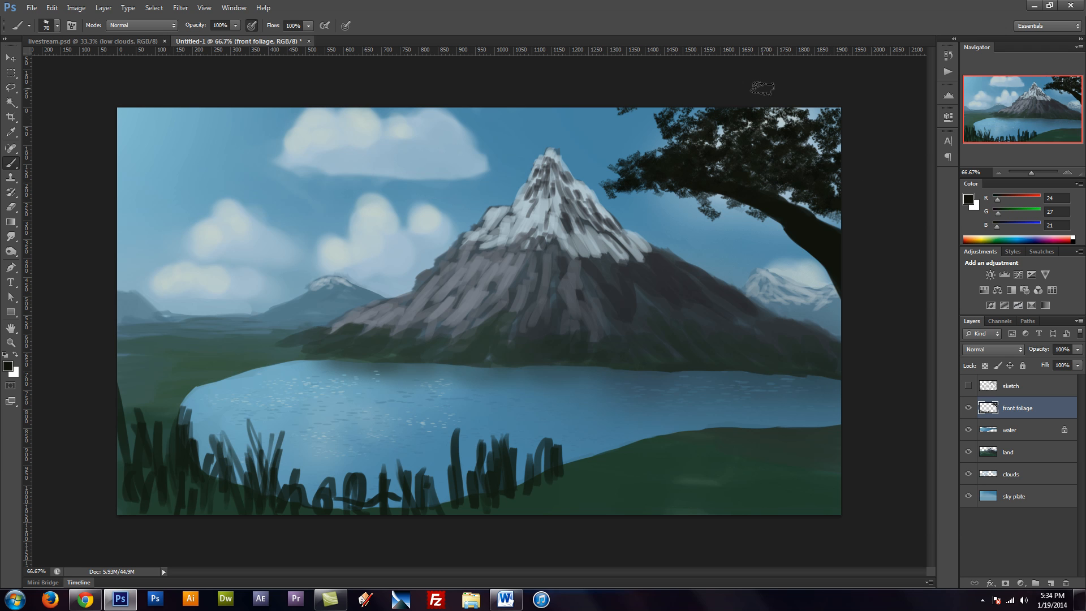
Add finer leaves along the branch and extend its tip toward the mountain peak with the brush at 35 px
key("bracketleft")
key("bracketleft")
key("bracketleft")
key("bracketleft")
left_click_drag(798, 199, 830, 209)
mouse_move(723, 201)
left_mouse_down()
mouse_move(728, 211)
mouse_move(695, 200)
left_mouse_up()
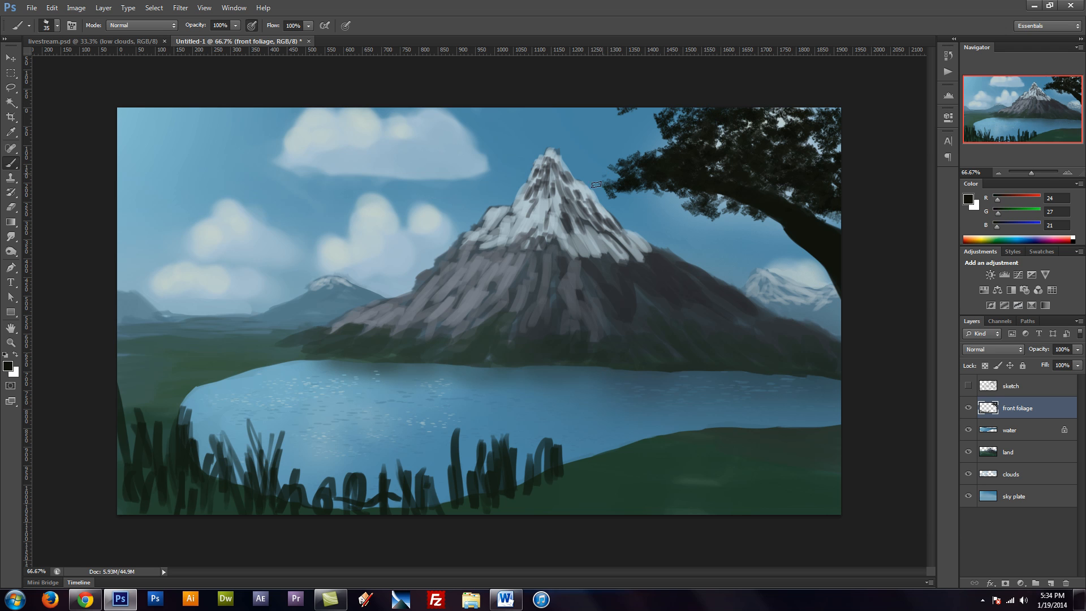
mouse_move(596, 185)
left_mouse_down()
mouse_move(582, 196)
mouse_move(589, 170)
mouse_move(650, 163)
mouse_move(647, 153)
mouse_move(683, 139)
left_mouse_up()
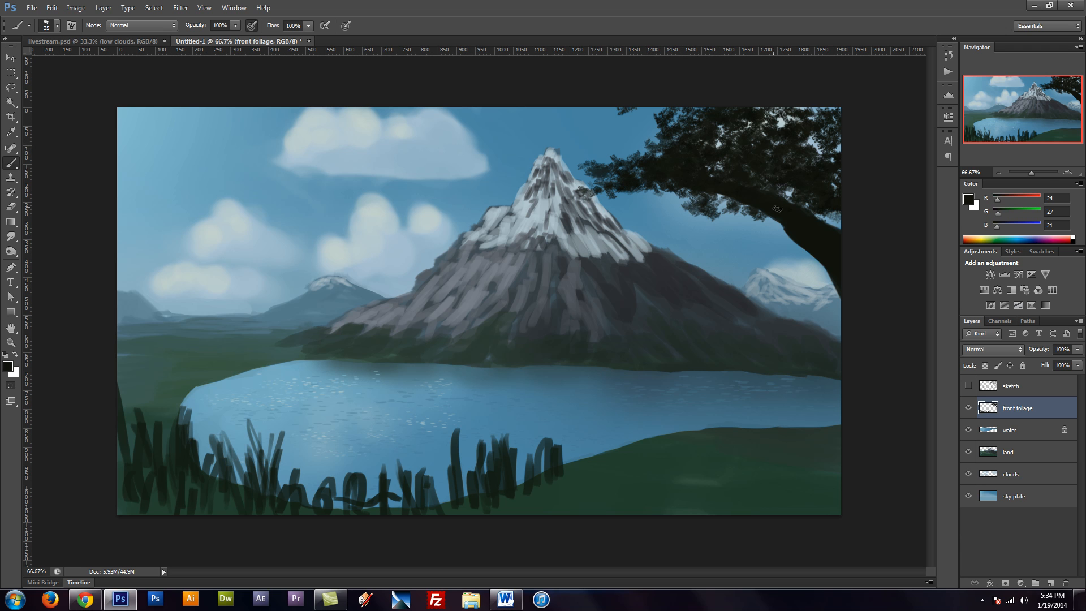
left_click_drag(786, 181, 816, 217)
mouse_move(604, 182)
left_mouse_down()
mouse_move(557, 195)
mouse_move(600, 184)
mouse_move(606, 172)
mouse_move(577, 172)
mouse_move(614, 170)
left_mouse_up()
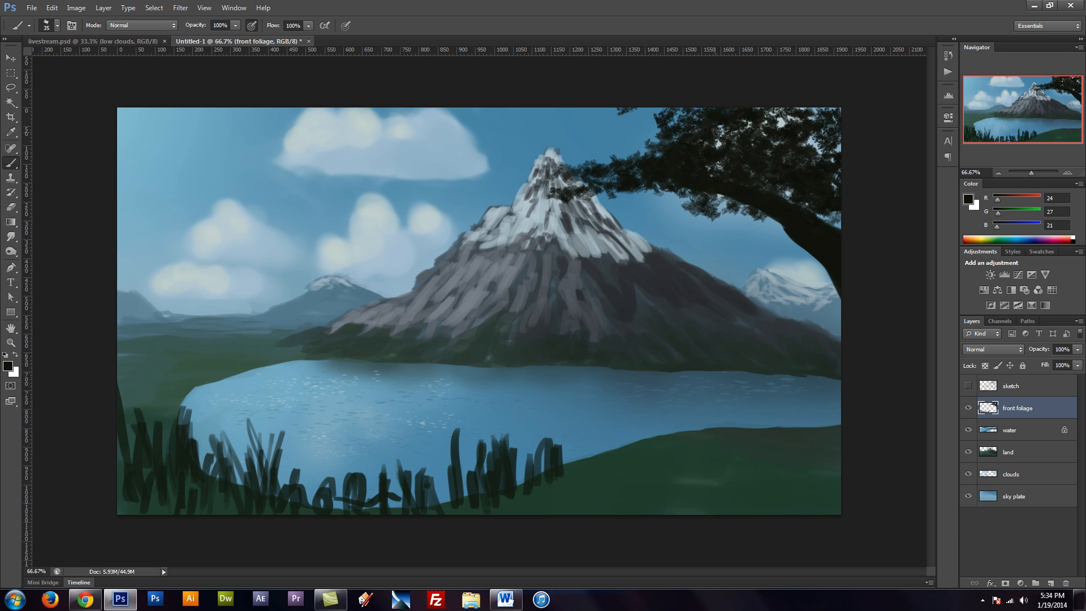
Reload the 36 px textured brush preset without scattering and check its Color Dynamics settings
key("F5")
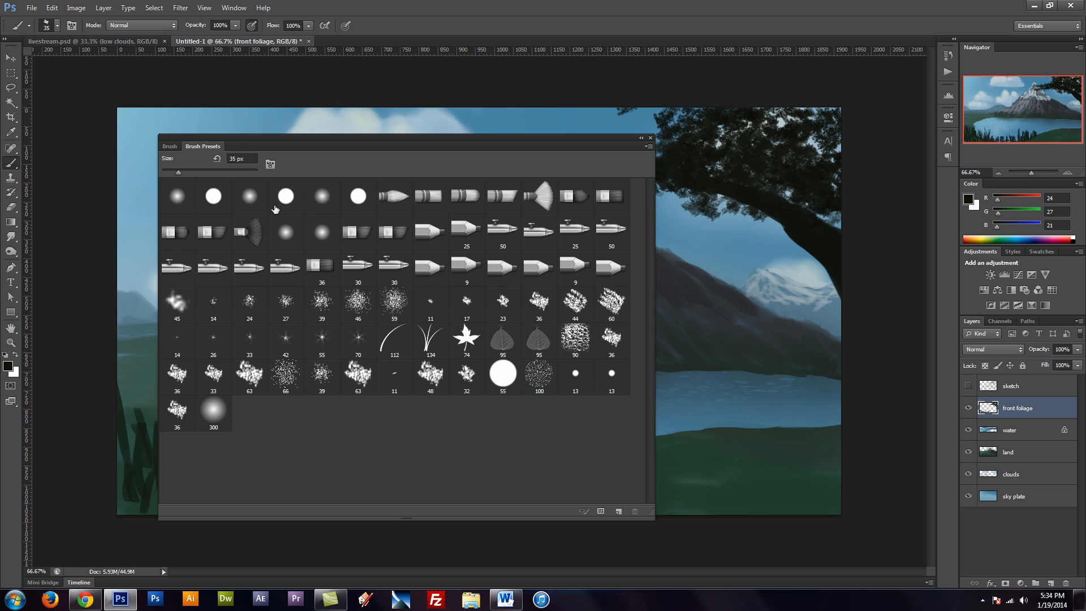
left_click(170, 146)
left_click(202, 146)
left_click(184, 415)
key("F5")
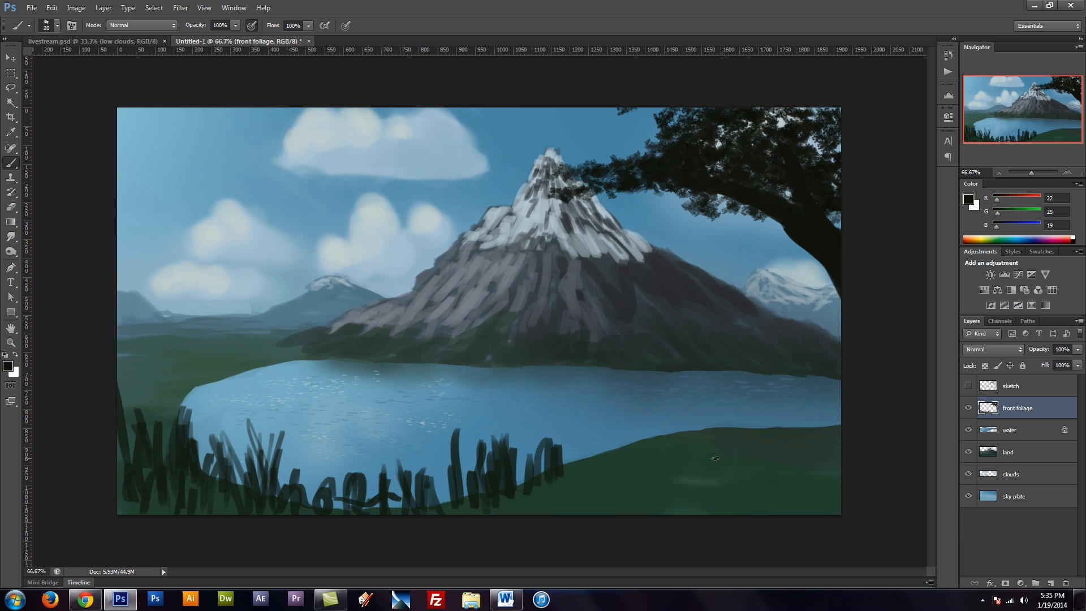
key("F5")
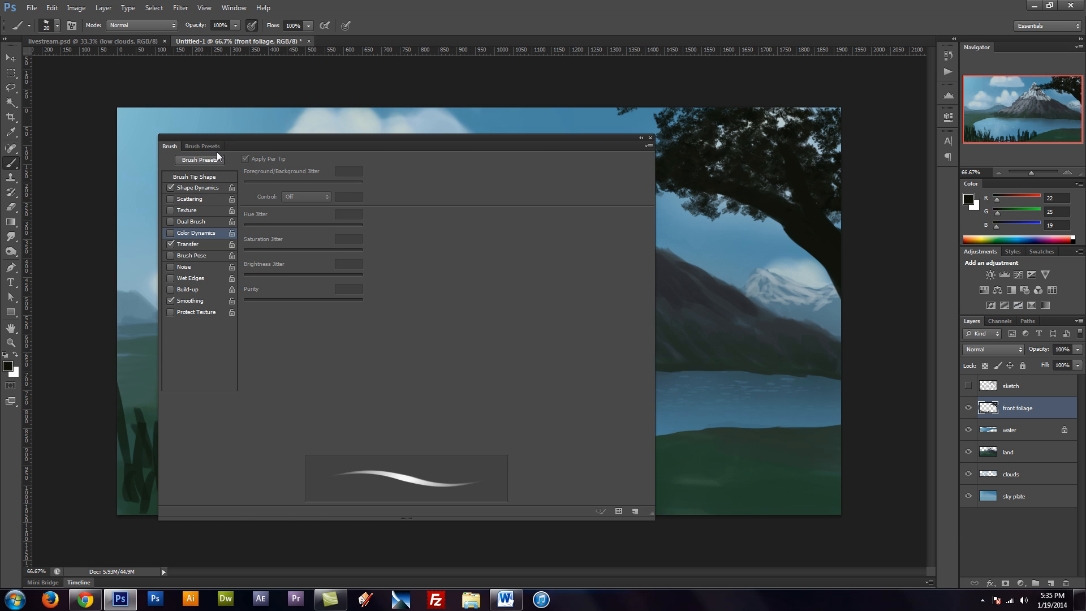
key("F5")
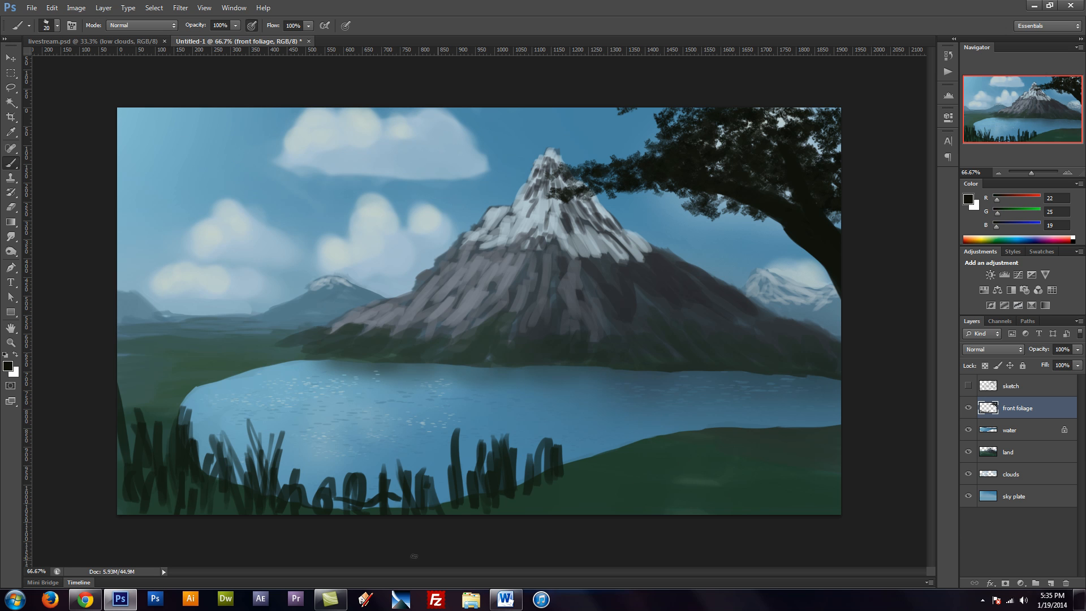
Paint more dark grass blades along the bottom shore and across the lower-right bank, using the brush at 20 px and 40 px
mouse_move(445, 512)
left_mouse_down()
mouse_move(419, 439)
mouse_move(444, 481)
left_mouse_up()
left_click_drag(512, 513, 525, 436)
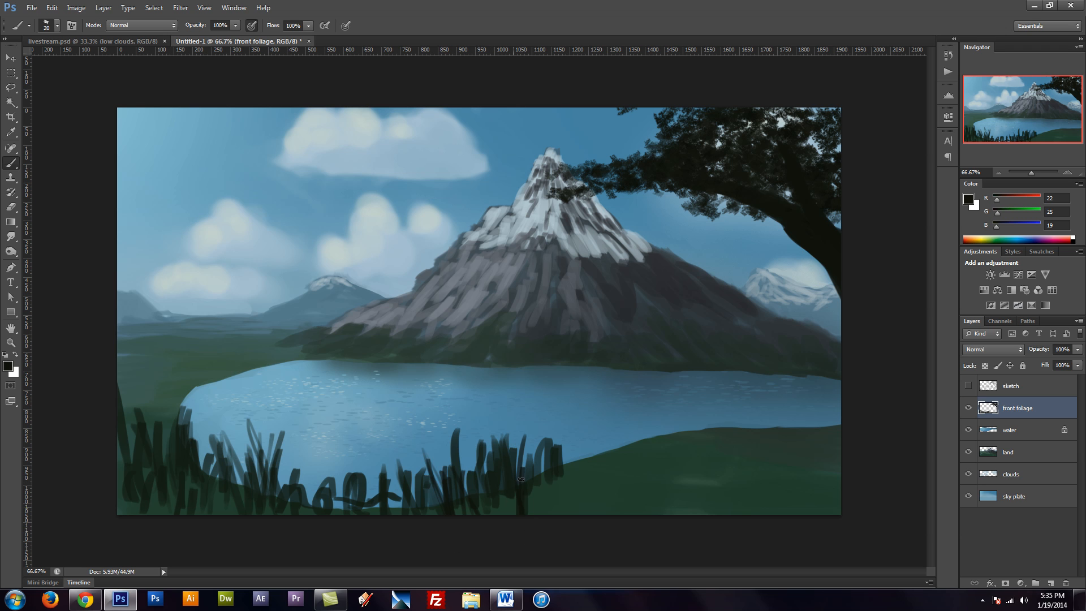
left_click_drag(836, 460, 830, 488)
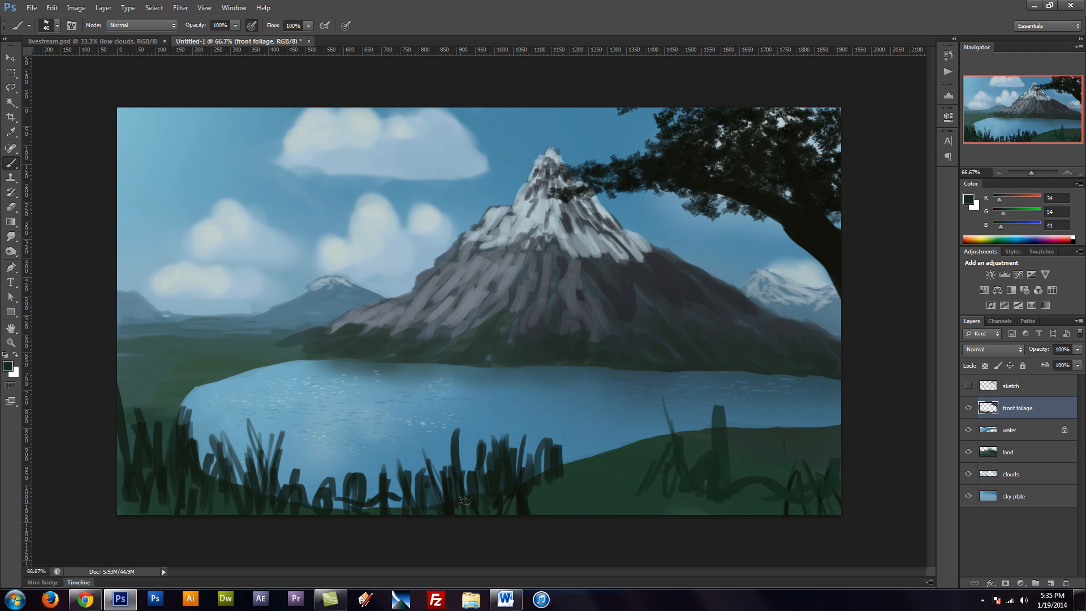
Paint thin olive-green (#43522d) highlight blades among the left shore grass and on the lower-right bank, using the brush at 15 px
left_click(7, 367)
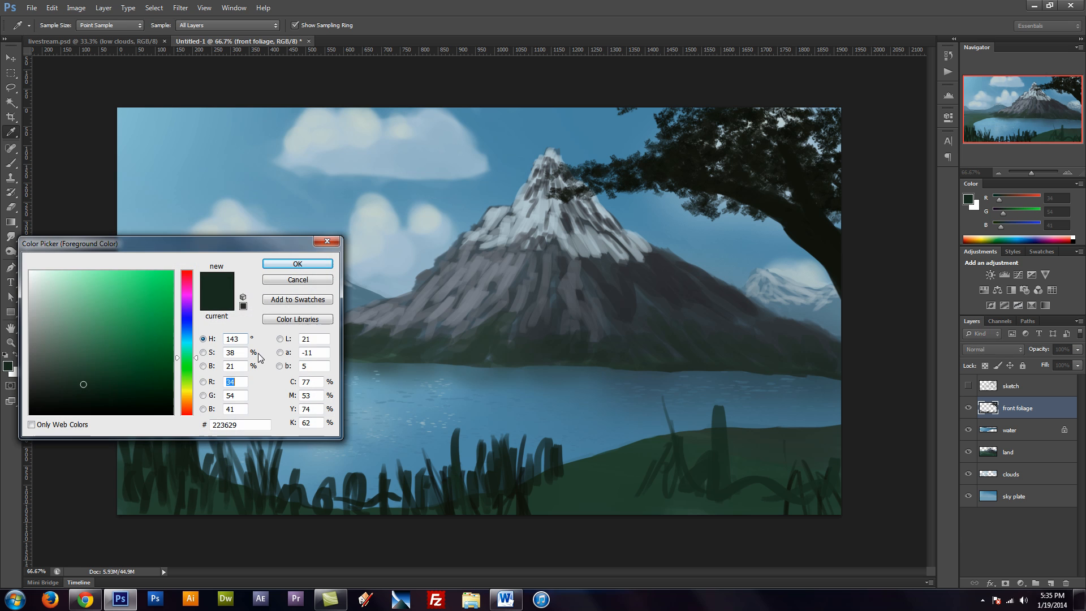
left_click(189, 382)
left_click(94, 369)
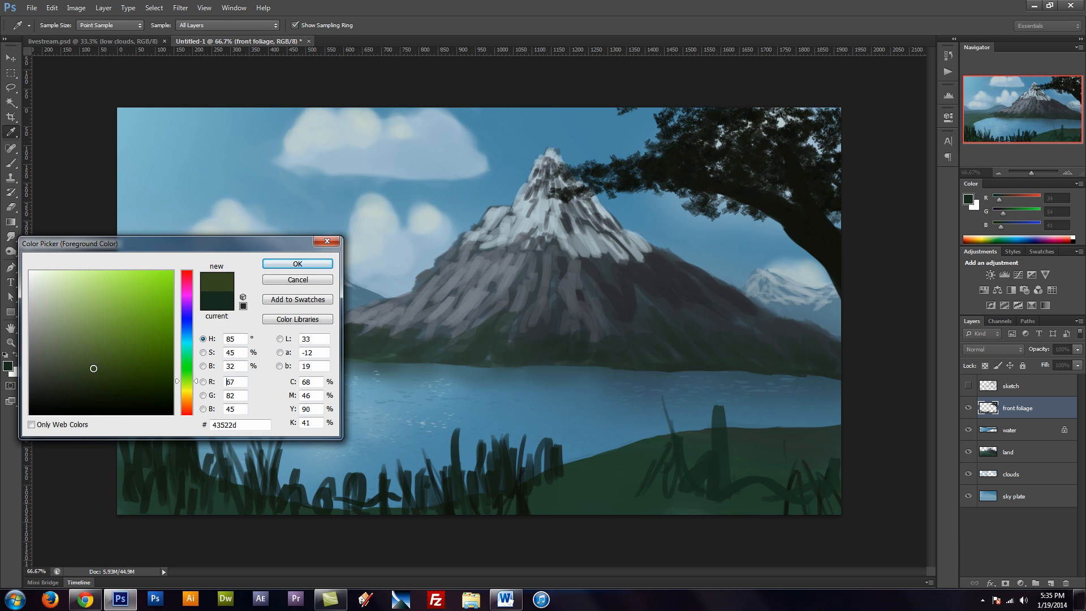
left_click(298, 264)
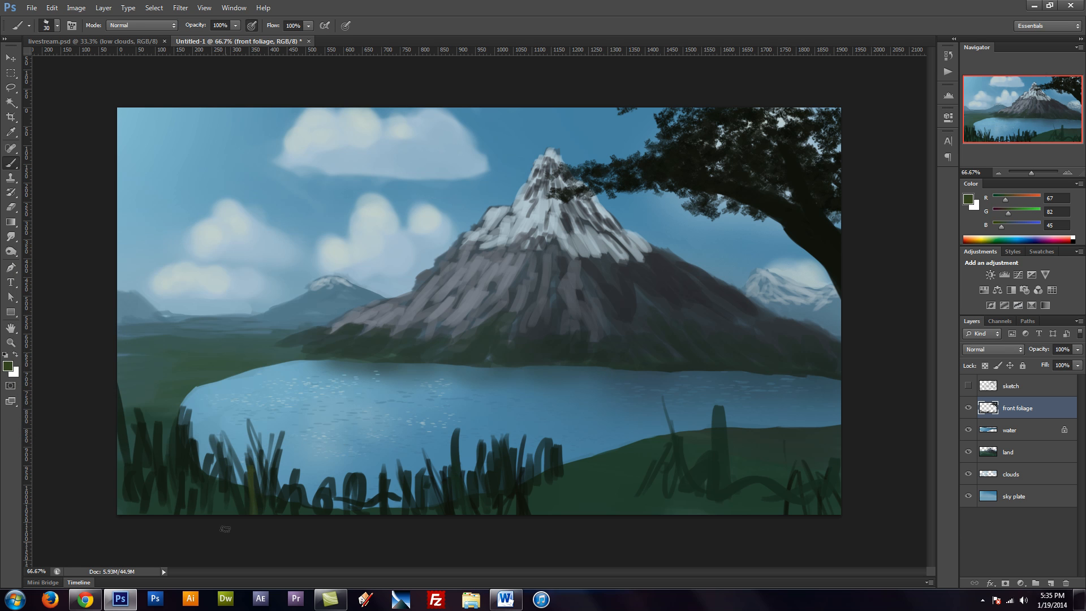
key("bracketleft")
left_click_drag(727, 452, 729, 486)
left_click_drag(193, 490, 191, 510)
left_click_drag(158, 424, 159, 472)
left_click_drag(182, 427, 178, 453)
left_click_drag(171, 453, 178, 491)
Sample the left meadow's green and shift the foreground color to a lighter yellow-green, RGB 115, 145, 88
left_click(164, 341, "alt")
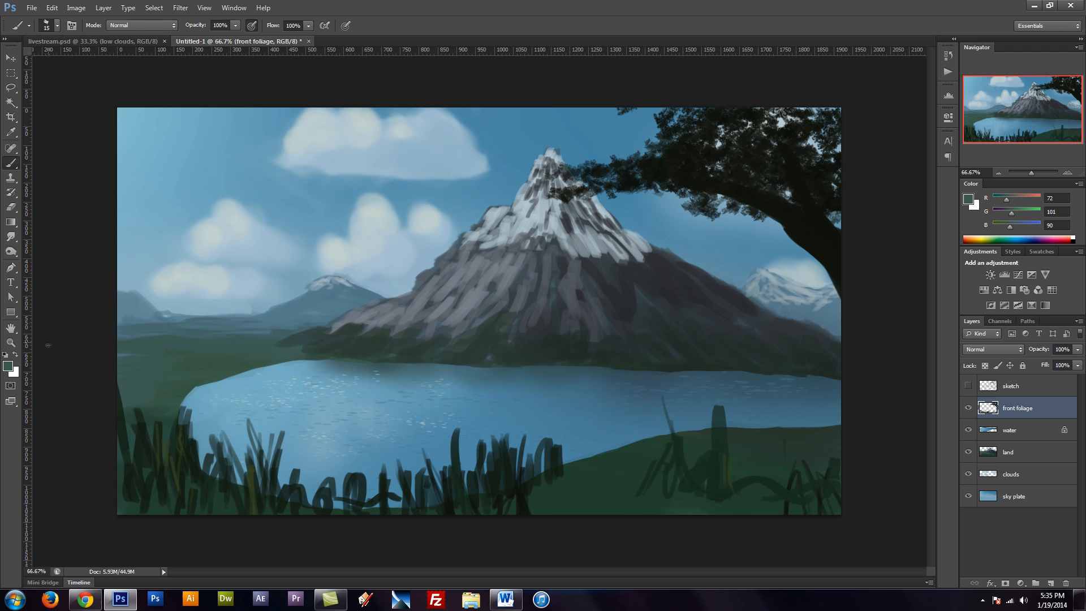
left_click(7, 367)
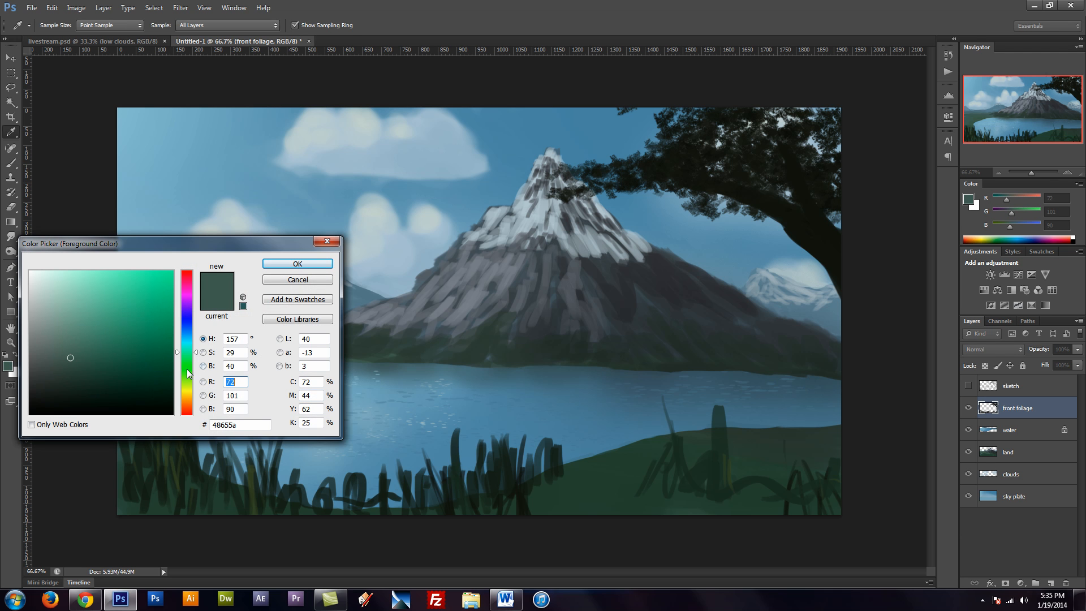
left_click_drag(186, 369, 184, 379)
left_click(80, 343)
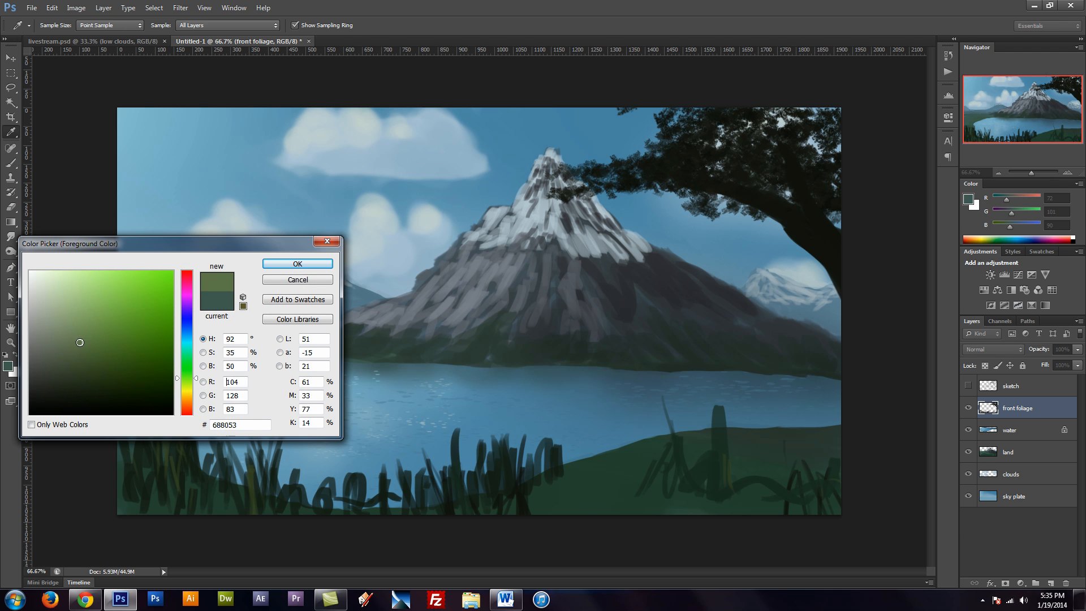
left_click_drag(80, 342, 85, 333)
left_click(283, 263)
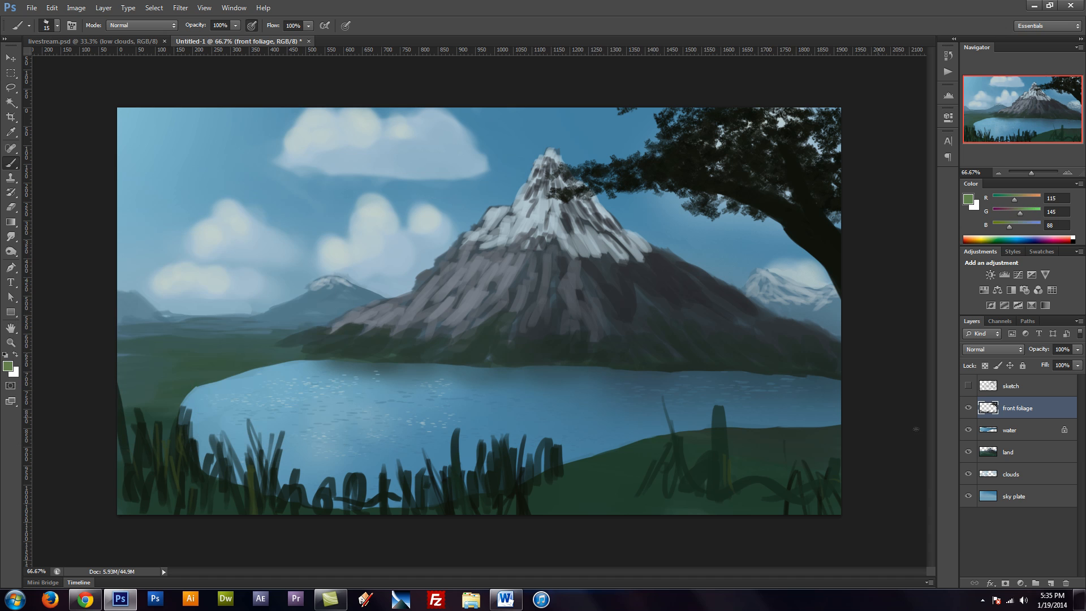
On the land layer, paint lighter green patches over the left meadow and along the mountain's base with the brush at 100 px
left_click(1037, 456)
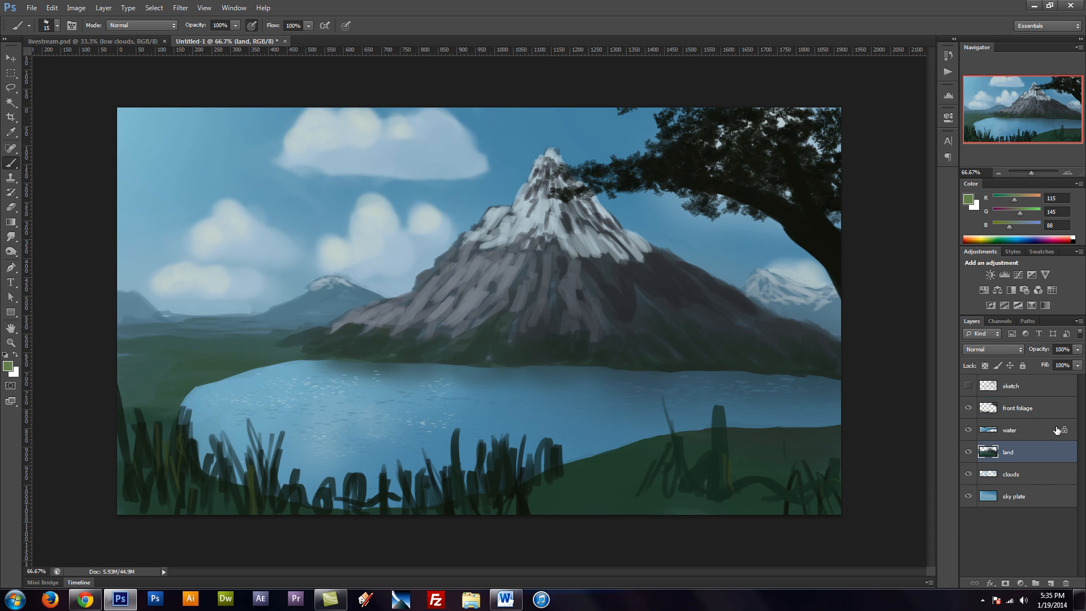
mouse_move(124, 362)
left_mouse_down()
mouse_move(240, 350)
mouse_move(89, 352)
mouse_move(274, 346)
left_mouse_up()
left_click(210, 351, "alt")
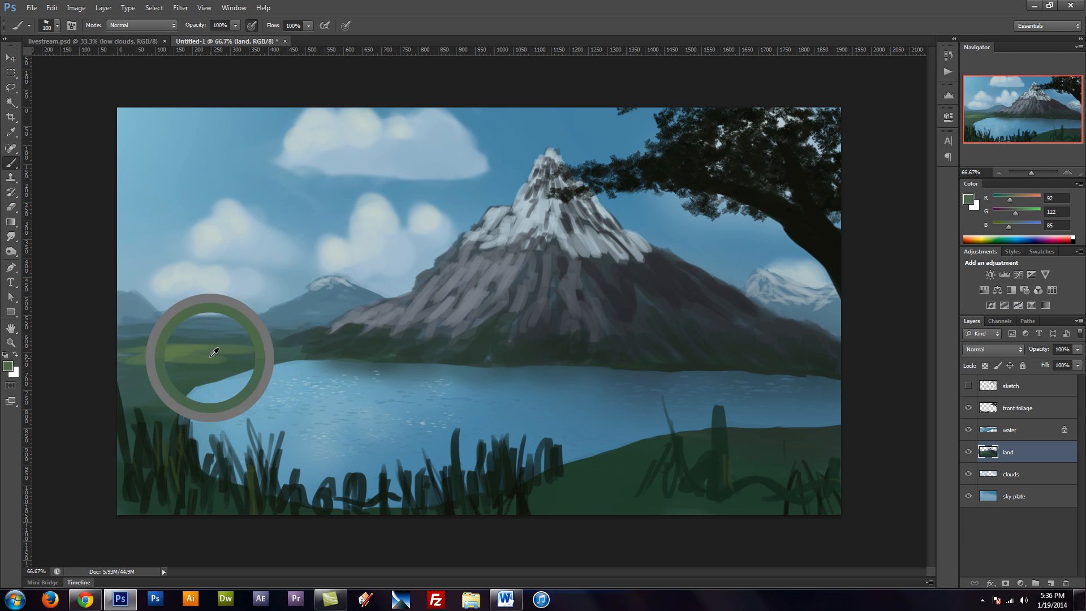
left_click_drag(124, 345, 189, 350)
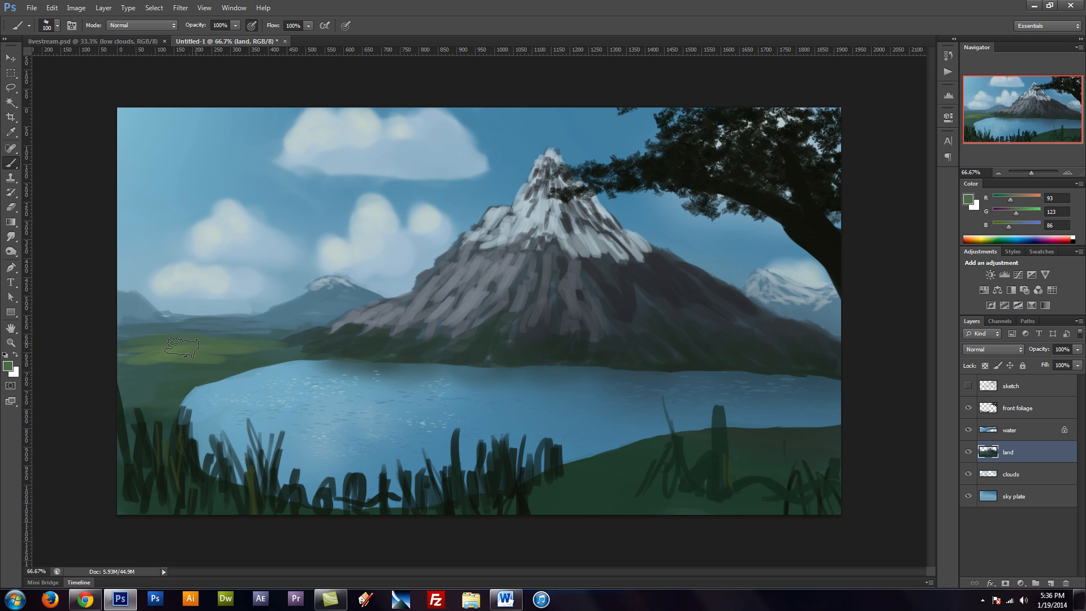
left_click_drag(116, 377, 224, 360)
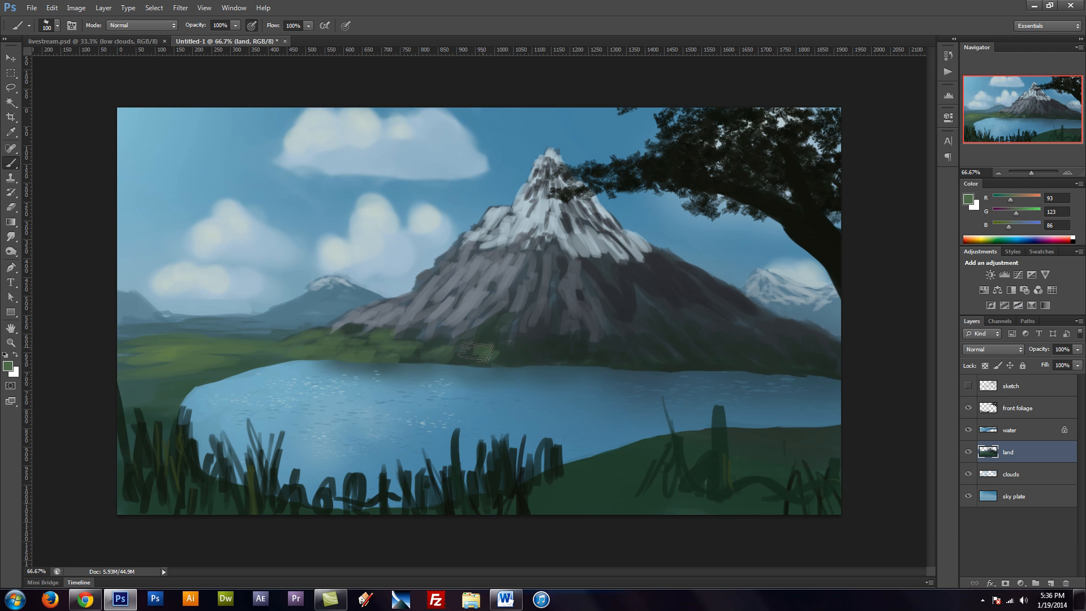
mouse_move(497, 321)
left_mouse_down()
mouse_move(472, 359)
mouse_move(497, 357)
left_mouse_up()
mouse_move(590, 358)
left_mouse_down()
mouse_move(595, 340)
mouse_move(566, 354)
mouse_move(577, 342)
mouse_move(581, 358)
left_mouse_up()
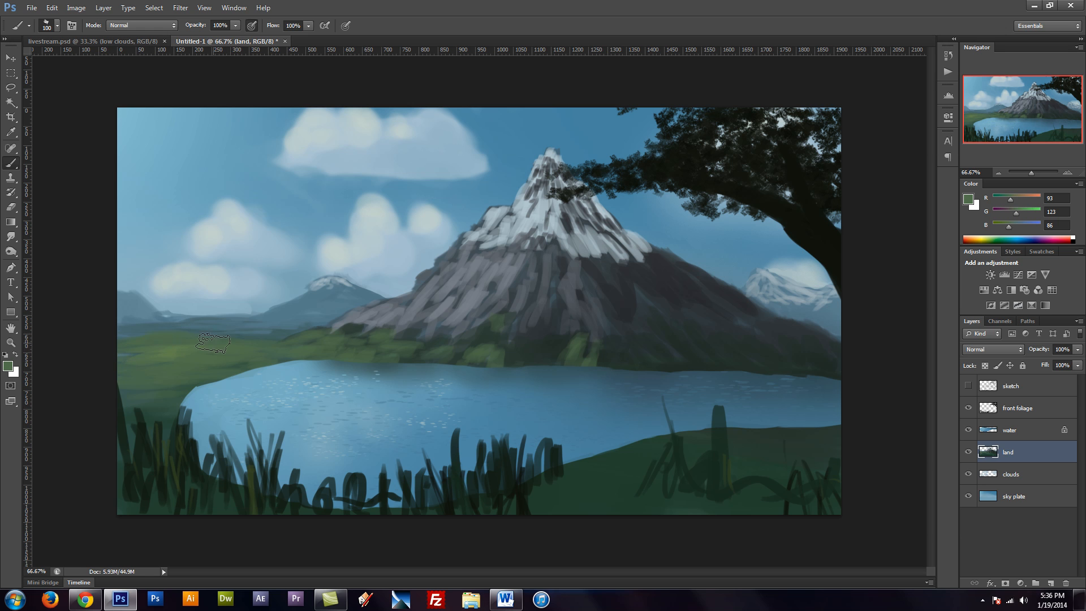
left_click(264, 336, "alt")
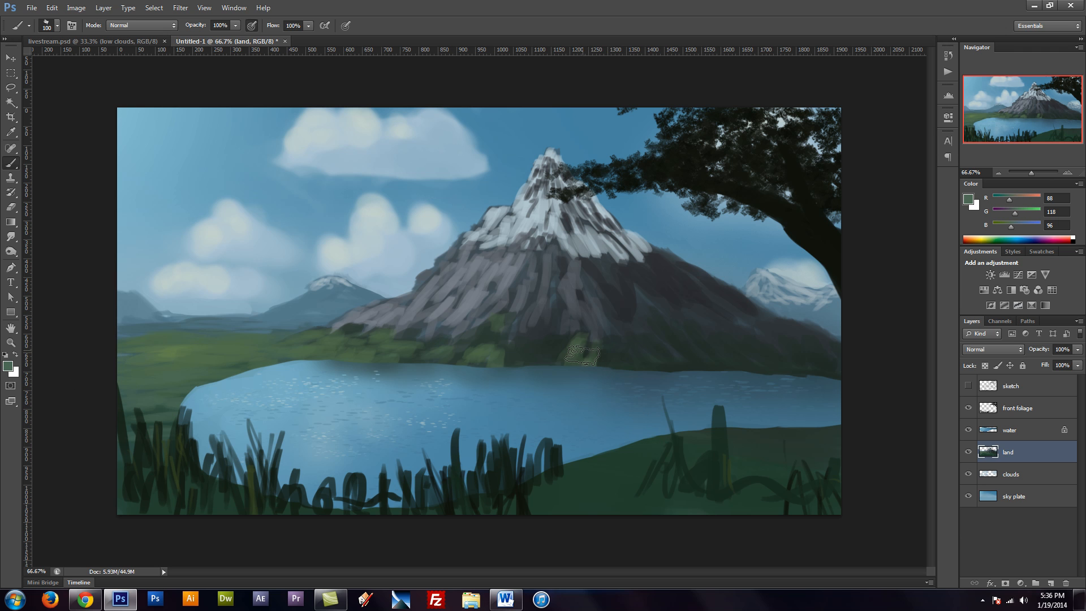
Enlarge the brush to 700 px
key("bracketright")
key("bracketright")
key("bracketright")
key("bracketright")
key("bracketright")
key("bracketright")
key("bracketright")
key("bracketright")
key("bracketright")
key("bracketright")
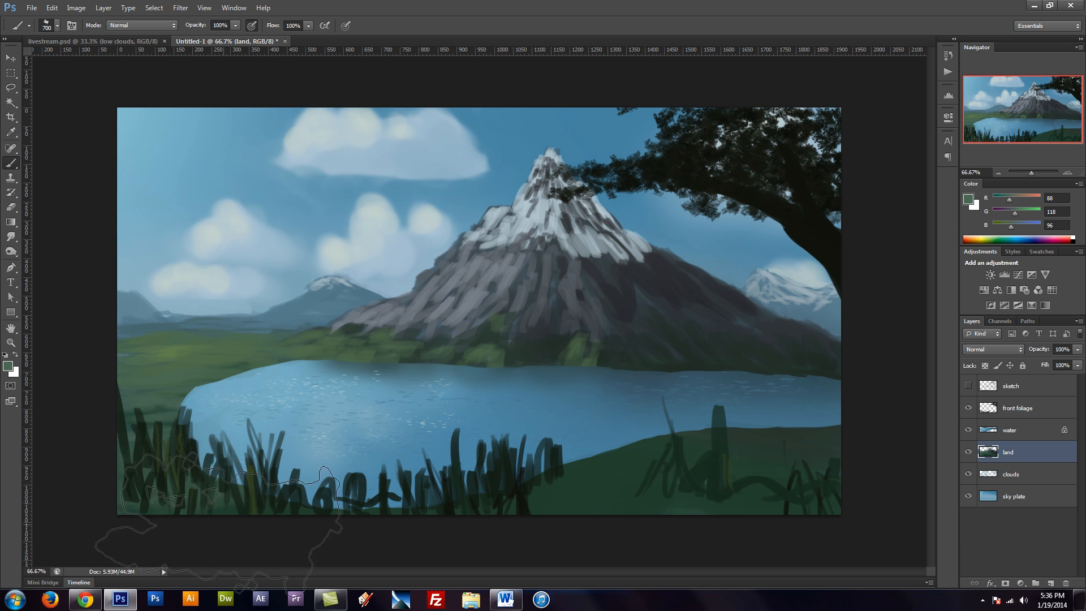
Shade the left meadow near the lake with dark green #384c3e at 175 px, blending with greens sampled from the surrounding land
left_click(246, 364, "alt")
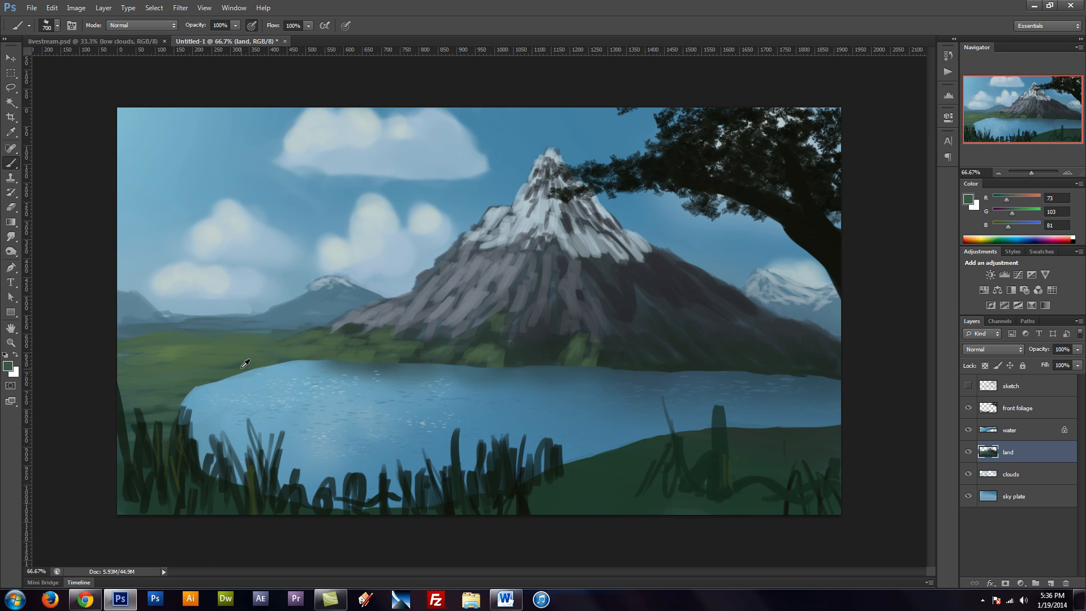
left_click(244, 360, "alt")
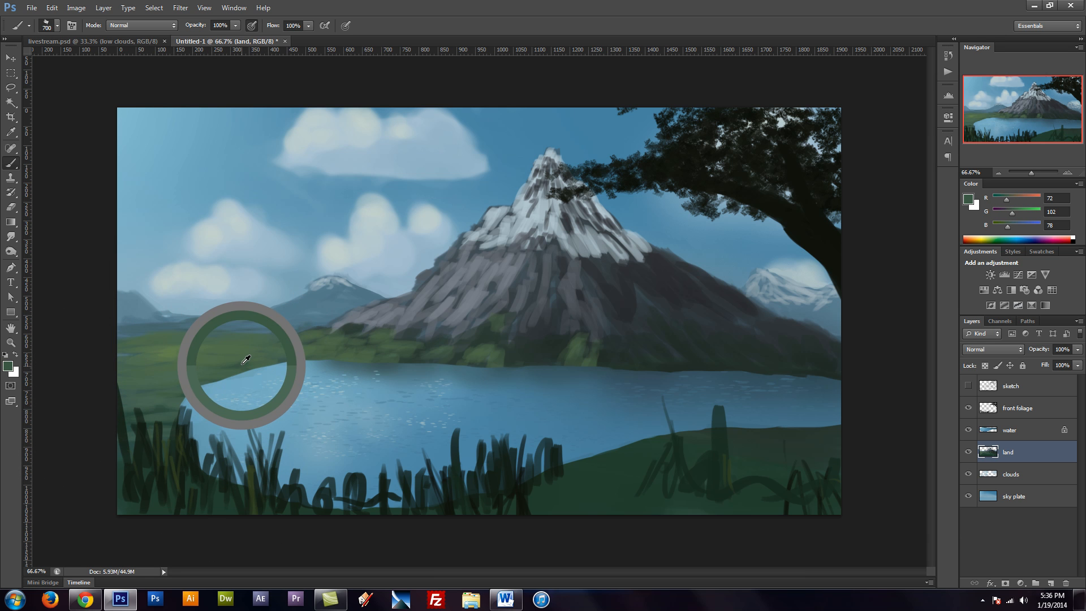
left_click(9, 368)
left_click(68, 371)
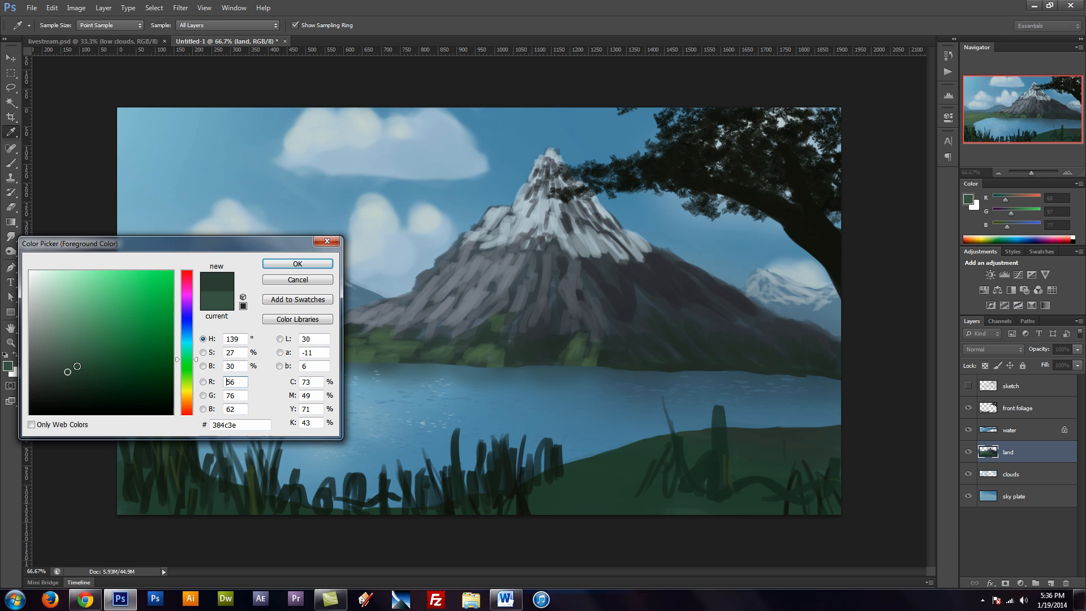
left_click(292, 263)
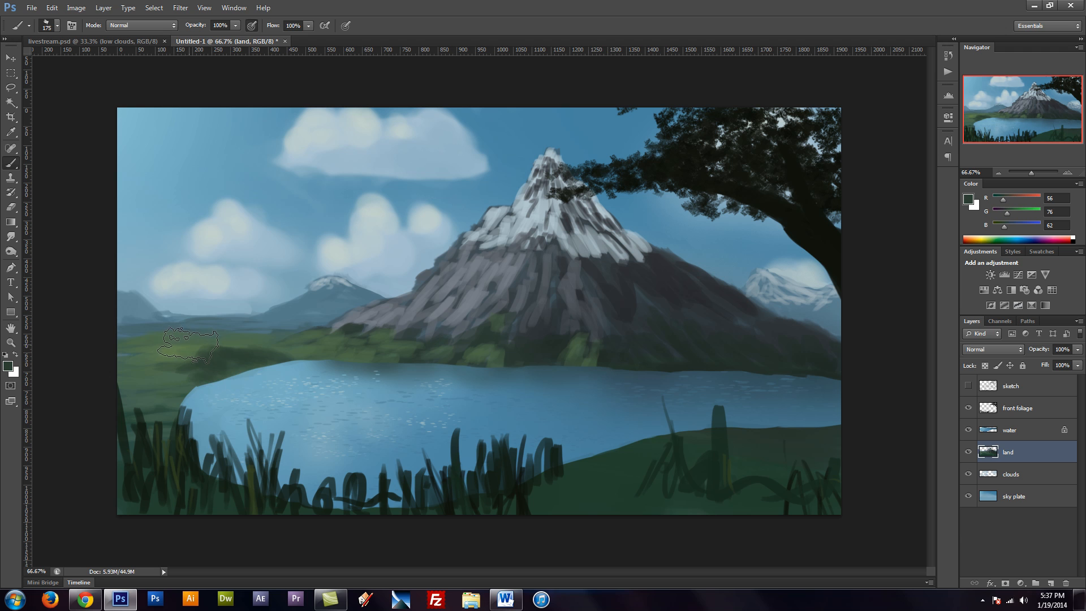
left_click(185, 357, "alt")
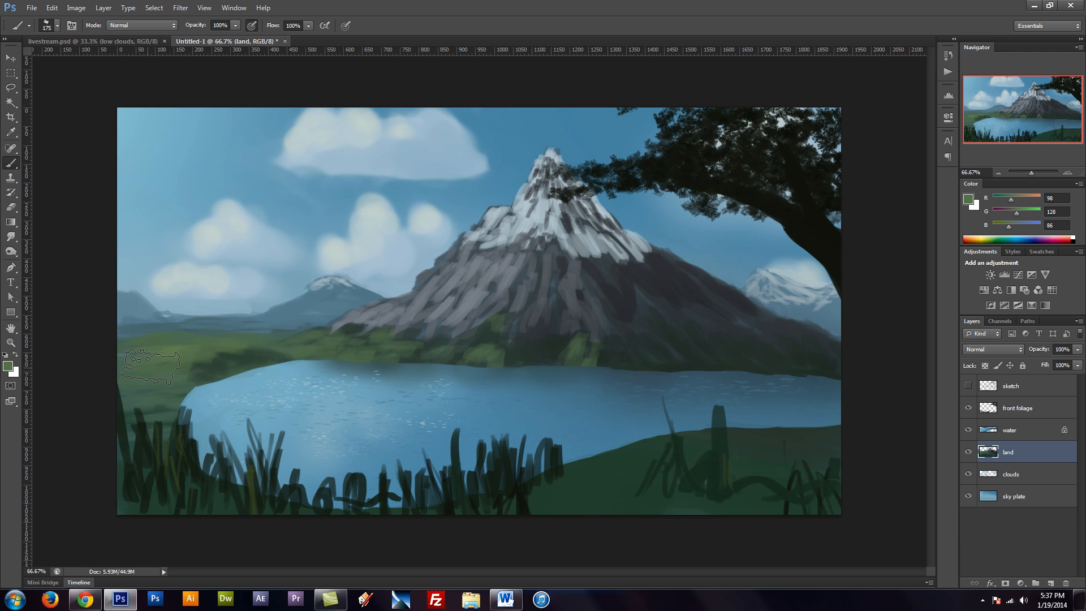
left_click(192, 391, "alt")
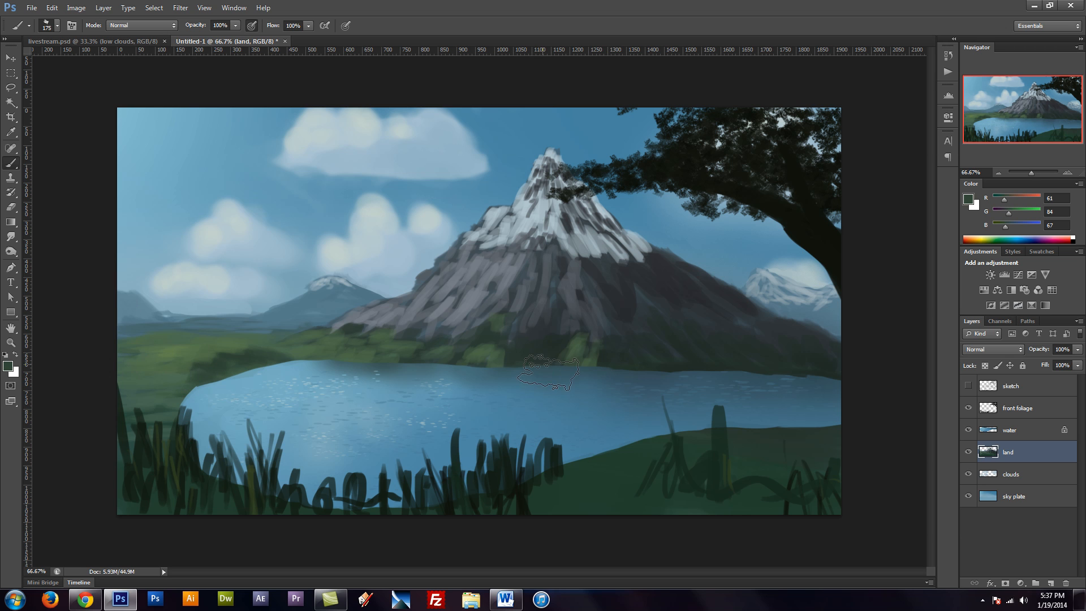
Darken the shoreline along the left shore and right bank with a muted dark tone, RGB 48, 50, 42
left_click(604, 456, "alt")
left_click(804, 432, "alt")
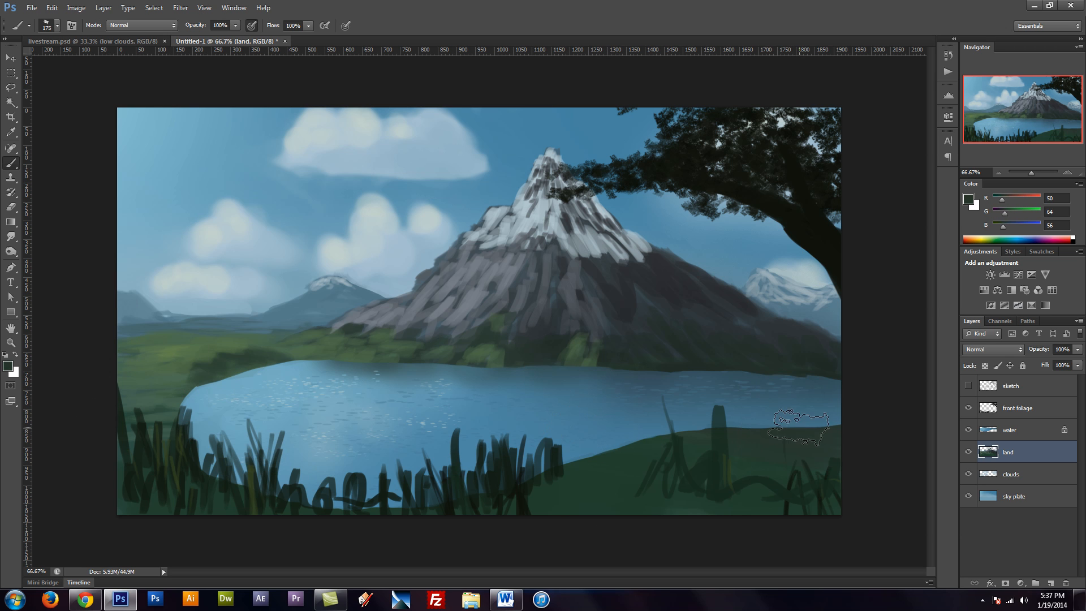
left_click(8, 366)
left_click_drag(190, 358, 185, 325)
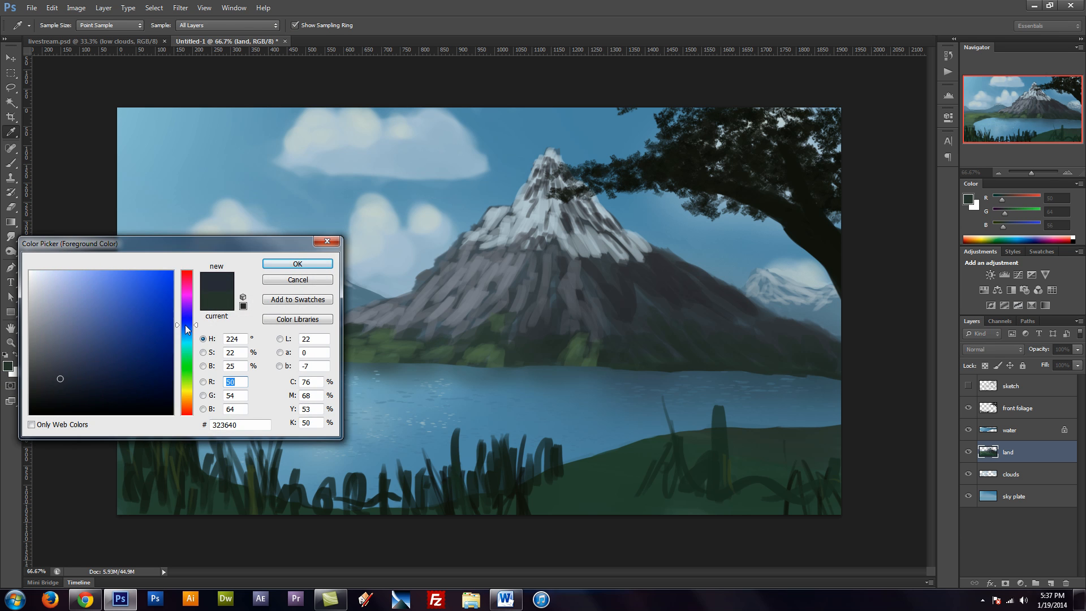
left_click(297, 264)
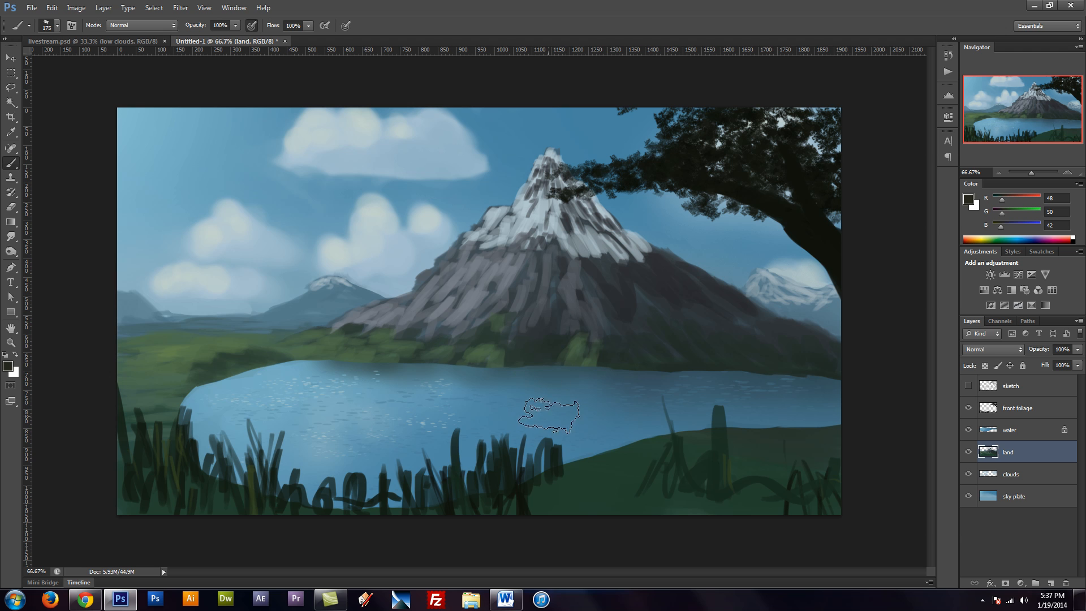
mouse_move(564, 452)
left_mouse_down()
mouse_move(611, 444)
mouse_move(600, 457)
mouse_move(618, 439)
mouse_move(600, 442)
left_mouse_up()
left_click(652, 443, "alt")
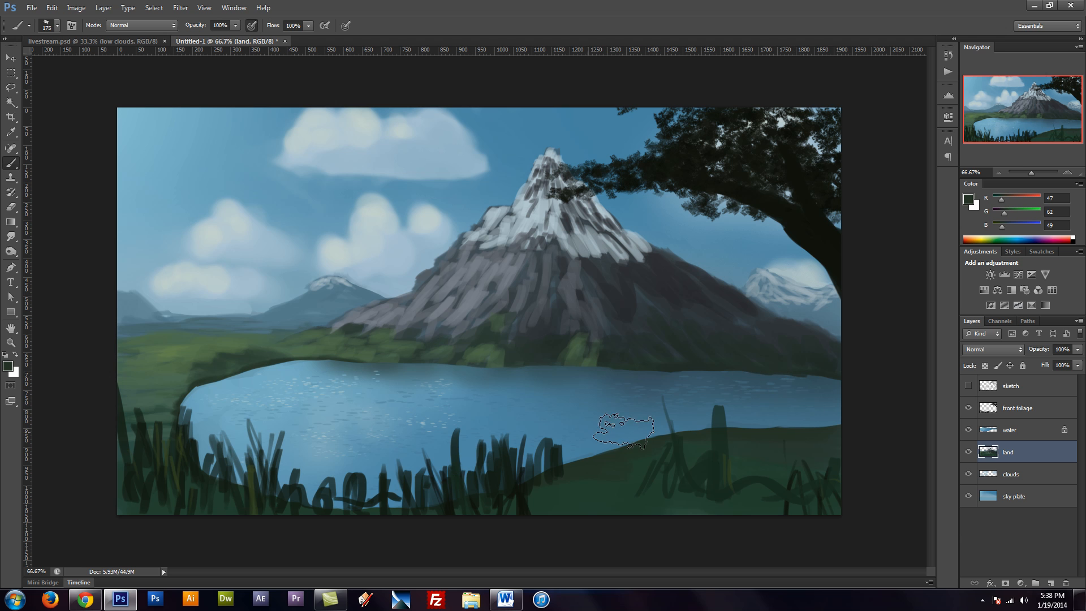
Deepen the right bank's water edge with a darker green, RGB 41, 49, 43, enlarging the brush to 200 px
left_click_drag(491, 492, 549, 479)
left_click(595, 466, "alt")
left_click(10, 369)
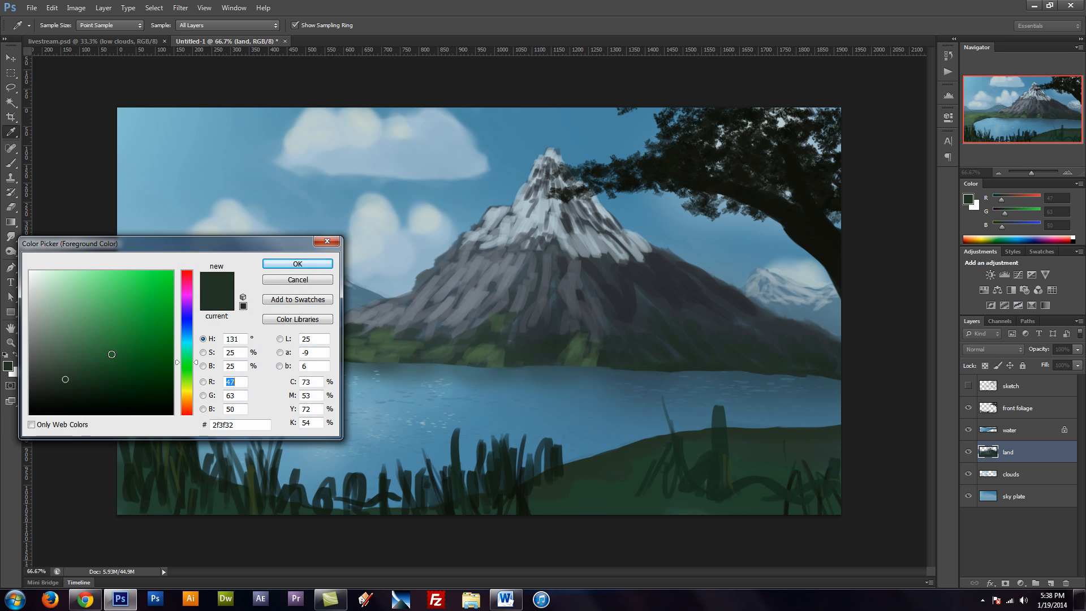
left_click_drag(59, 374, 52, 387)
left_click(296, 265)
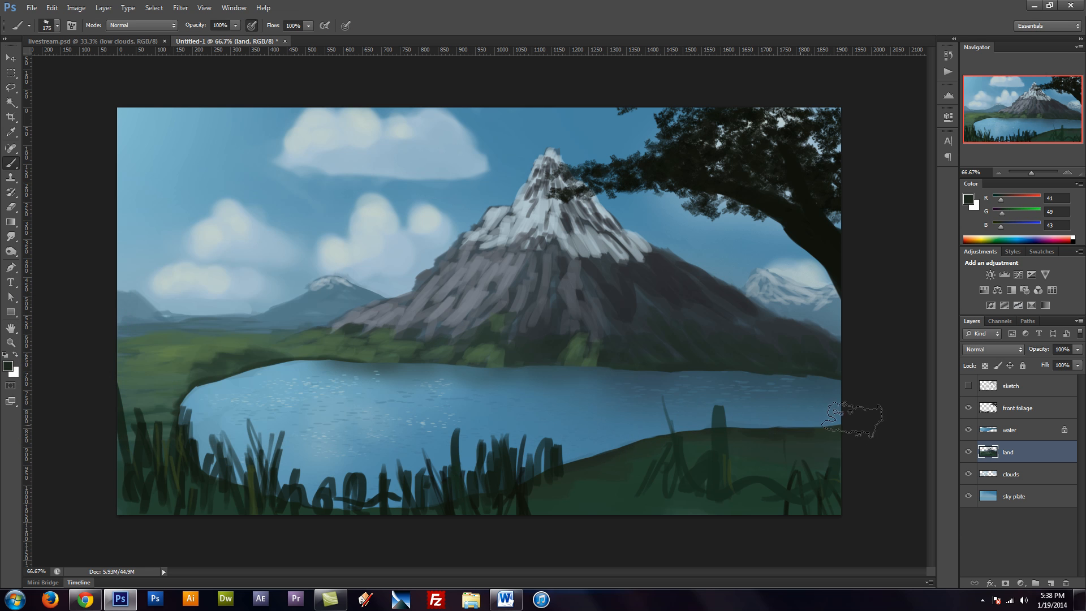
left_click_drag(503, 478, 544, 483)
key("]")
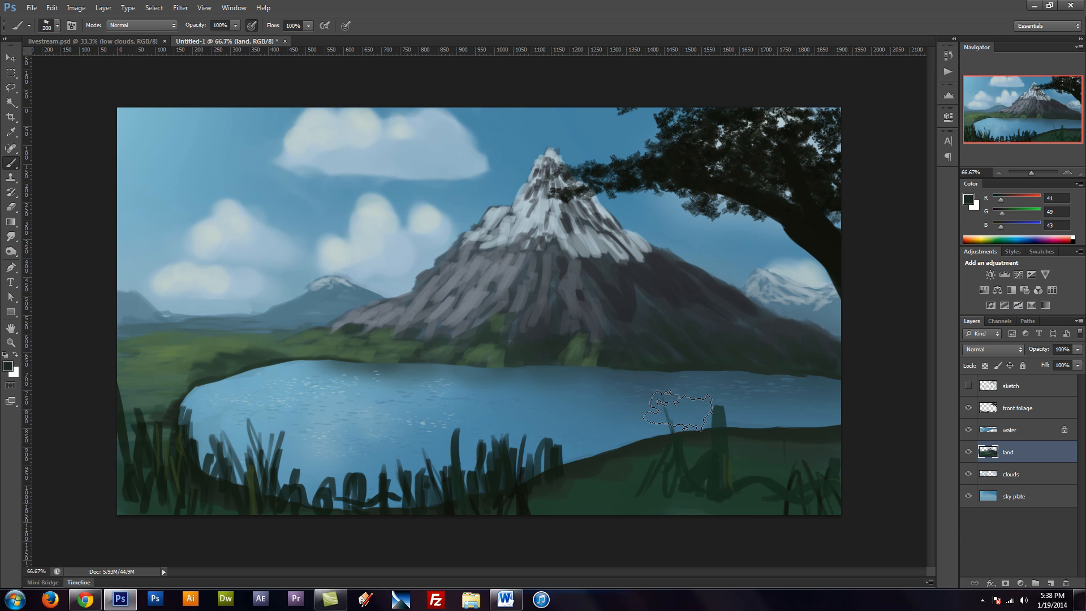
Return to the front foliage layer and reload the 36 px textured brush preset
left_click(1024, 408)
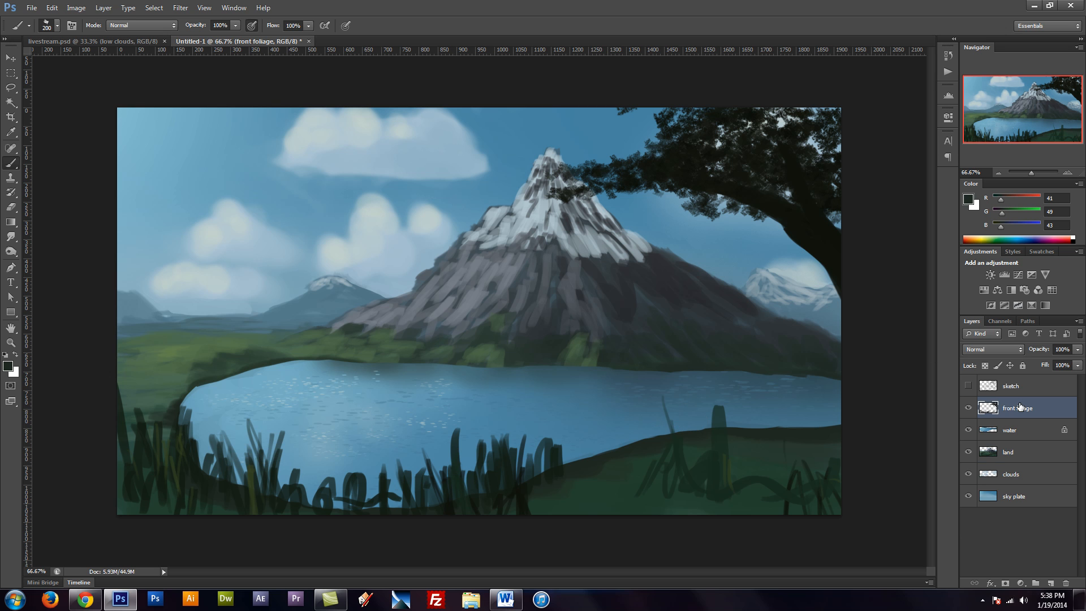
key("F5")
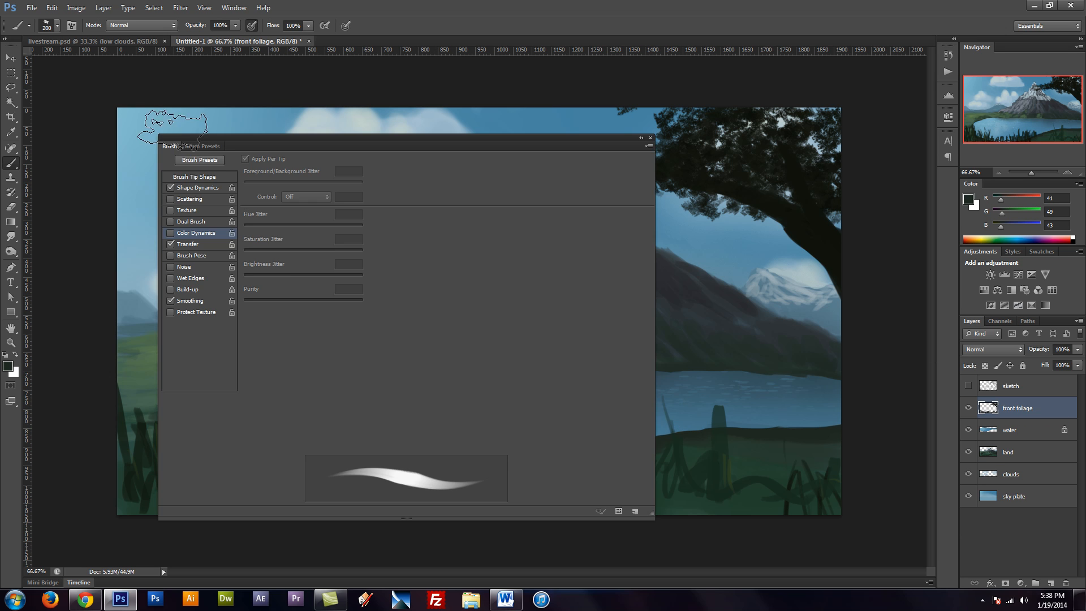
left_click(198, 147)
left_click(177, 410)
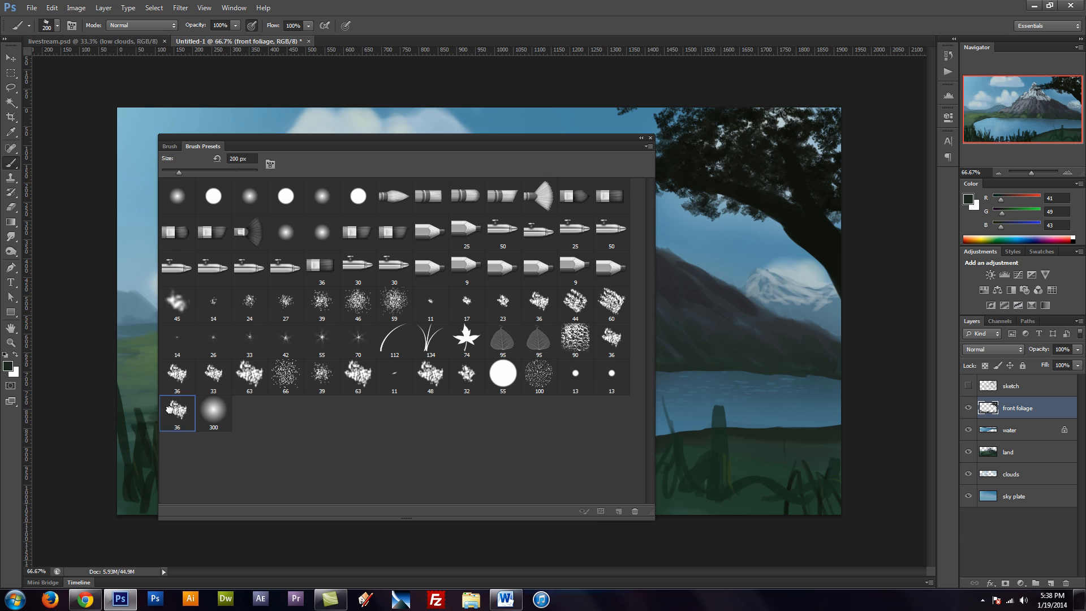
key("F5")
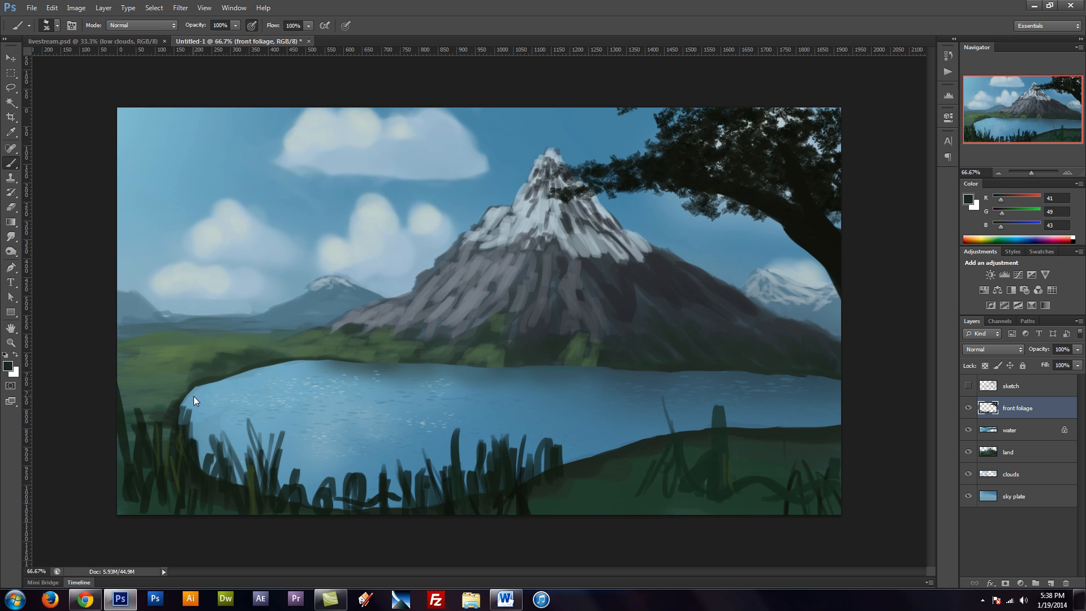
Paint near-black grass blades where the right bank meets the bottom shore and in the lower-left clump, using the brush at 45 px
left_click(525, 498, "alt")
mouse_move(575, 484)
left_mouse_down()
mouse_move(535, 494)
mouse_move(510, 481)
left_mouse_up()
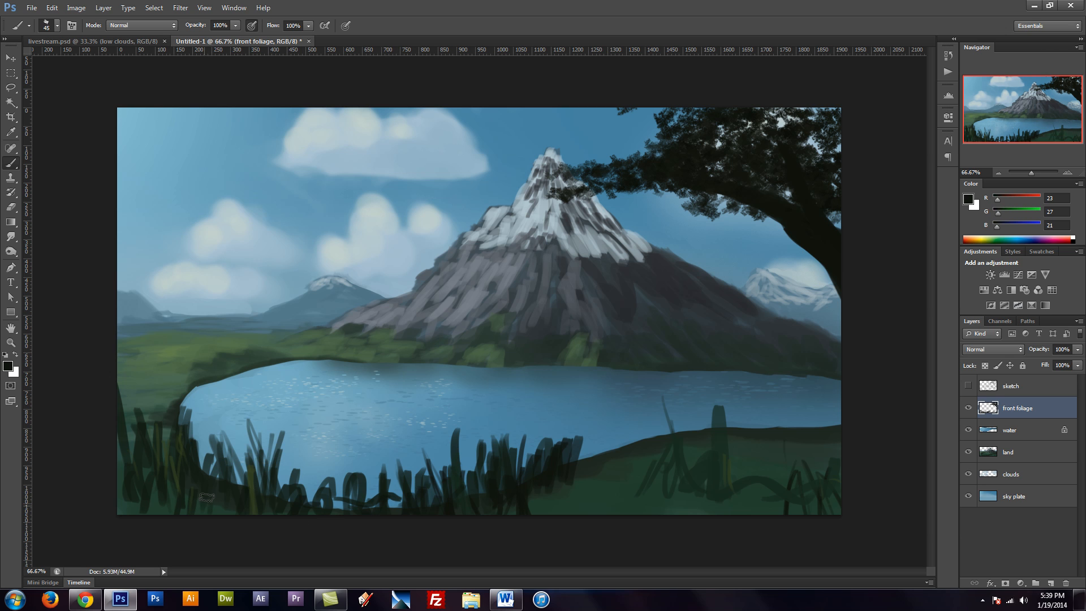
mouse_move(179, 484)
left_mouse_down()
mouse_move(162, 444)
mouse_move(153, 467)
left_mouse_up()
left_click_drag(132, 474, 131, 494)
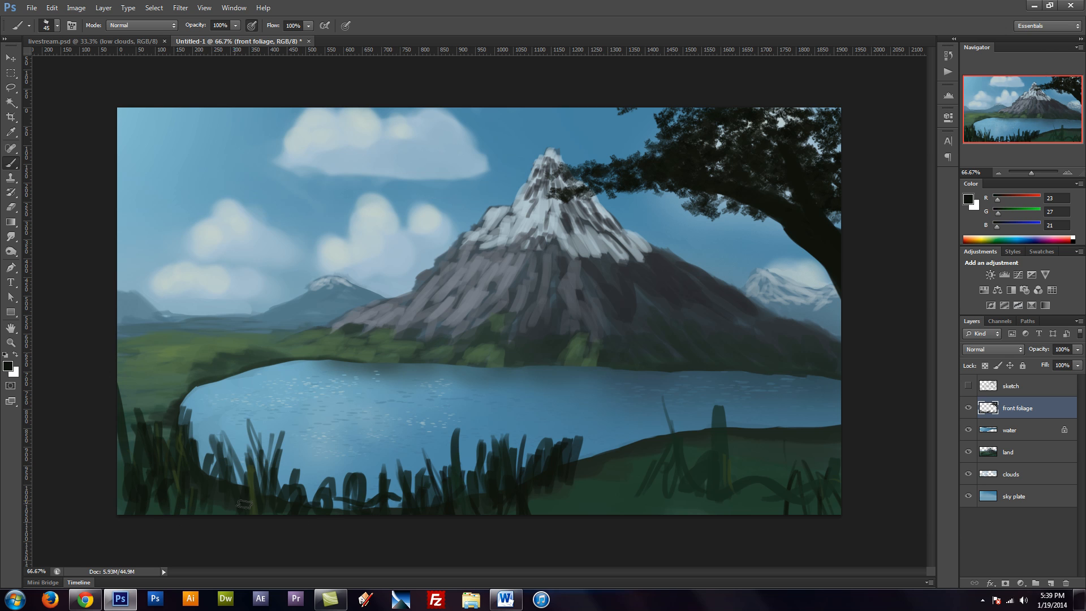
key("x")
left_click(1012, 449)
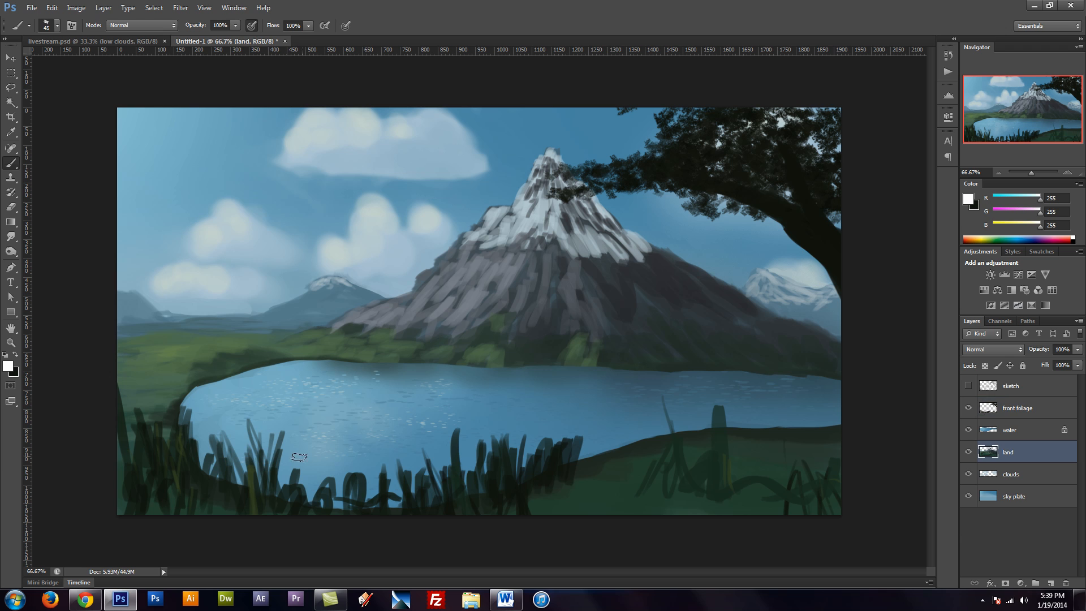
left_click(225, 494, "alt")
left_click(218, 487, "alt")
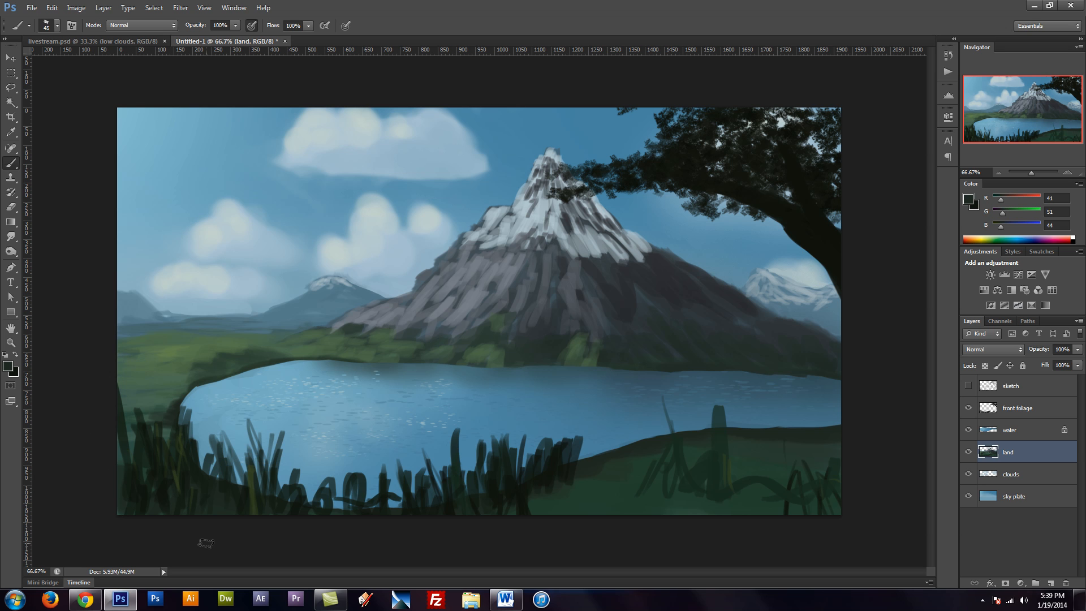
left_click(1026, 407)
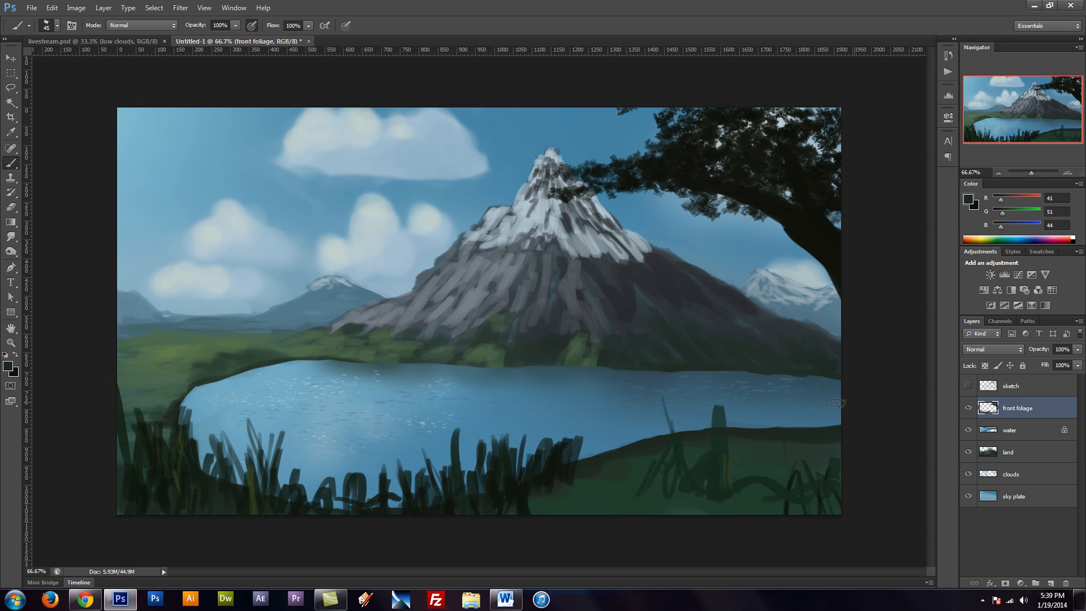
Paint near-black grass blades, RGB 24, 30, 24, along the right bank's water edge on the front foliage layer with the brush at 30 px
left_click(549, 473, "alt")
mouse_move(839, 442)
left_mouse_down()
mouse_move(821, 412)
mouse_move(830, 433)
mouse_move(779, 423)
mouse_move(792, 408)
mouse_move(806, 418)
mouse_move(798, 439)
mouse_move(748, 442)
mouse_move(777, 452)
left_mouse_up()
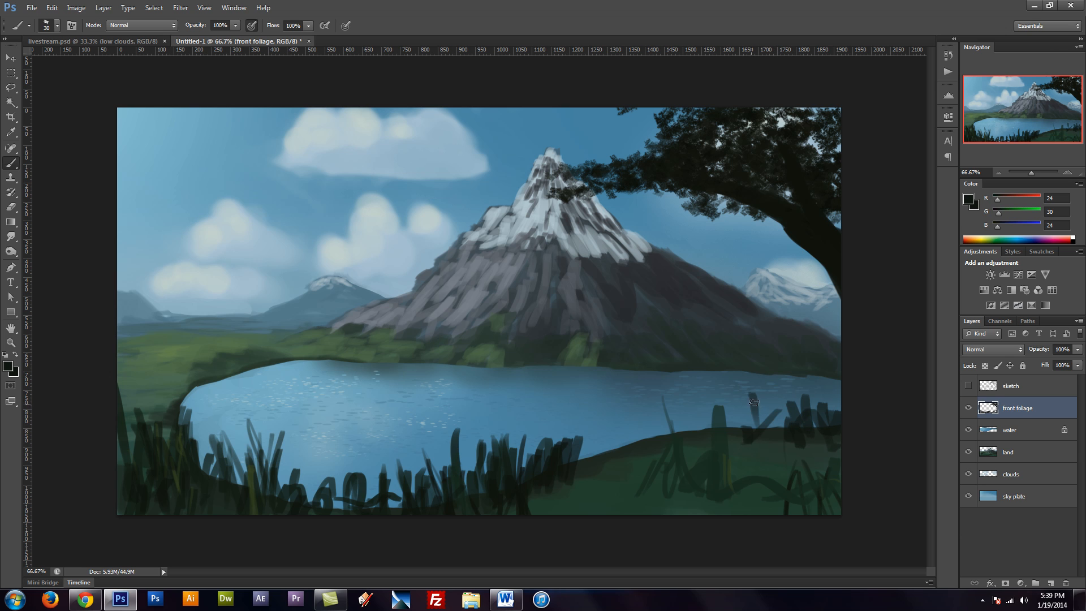
mouse_move(754, 402)
left_mouse_down()
mouse_move(779, 438)
mouse_move(778, 426)
mouse_move(778, 450)
mouse_move(773, 439)
mouse_move(745, 478)
mouse_move(756, 439)
mouse_move(732, 410)
mouse_move(748, 418)
mouse_move(751, 441)
mouse_move(691, 455)
mouse_move(685, 437)
mouse_move(702, 456)
mouse_move(733, 422)
left_mouse_up()
mouse_move(613, 426)
left_mouse_down()
mouse_move(588, 439)
mouse_move(581, 484)
mouse_move(628, 456)
mouse_move(642, 416)
left_mouse_up()
mouse_move(642, 456)
left_mouse_down()
mouse_move(662, 418)
mouse_move(684, 410)
left_mouse_up()
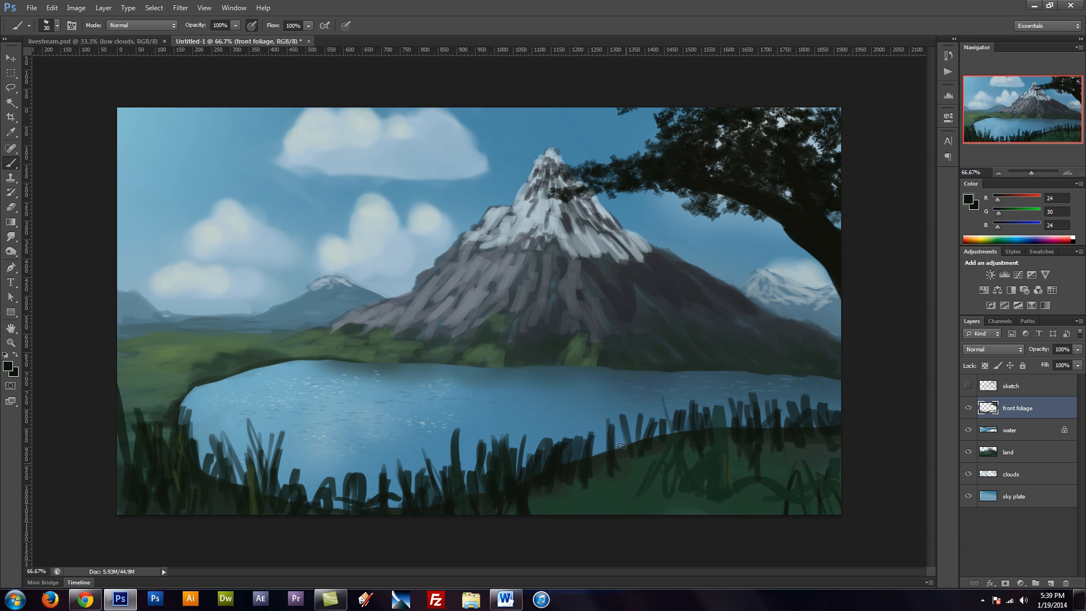
Thicken the grass below the right bank's edge with more dark blades, joining it to the bottom-center clump
mouse_move(573, 511)
left_mouse_down()
mouse_move(601, 489)
mouse_move(603, 462)
mouse_move(611, 490)
mouse_move(563, 528)
mouse_move(678, 427)
mouse_move(528, 514)
mouse_move(570, 452)
mouse_move(618, 432)
left_mouse_up()
mouse_move(613, 469)
left_mouse_down()
mouse_move(608, 509)
mouse_move(571, 499)
mouse_move(617, 481)
mouse_move(620, 492)
left_mouse_up()
left_click_drag(656, 424, 642, 453)
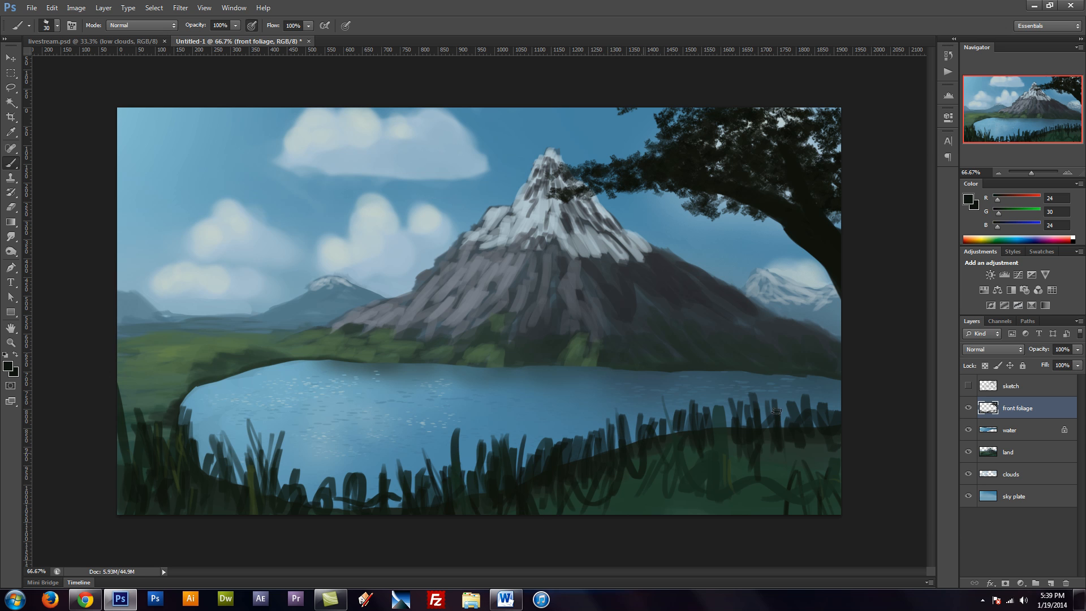
mouse_move(789, 424)
left_mouse_down()
mouse_move(792, 472)
mouse_move(809, 464)
left_mouse_up()
Give the current brush size jitter and 39% angle jitter in Shape Dynamics, and enable Scattering at 152%
key("F5")
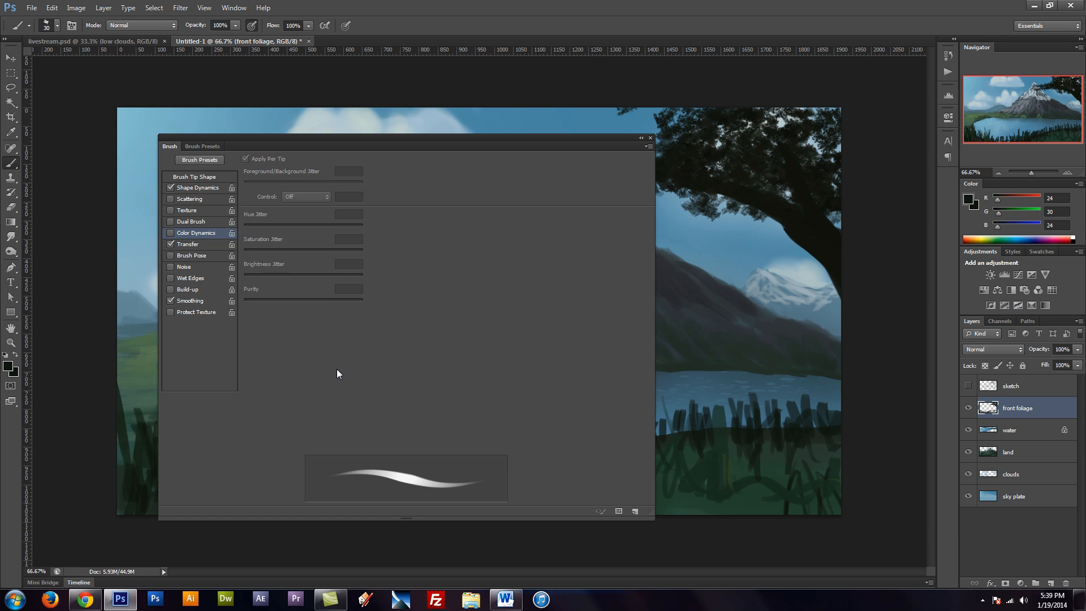
left_click(192, 147)
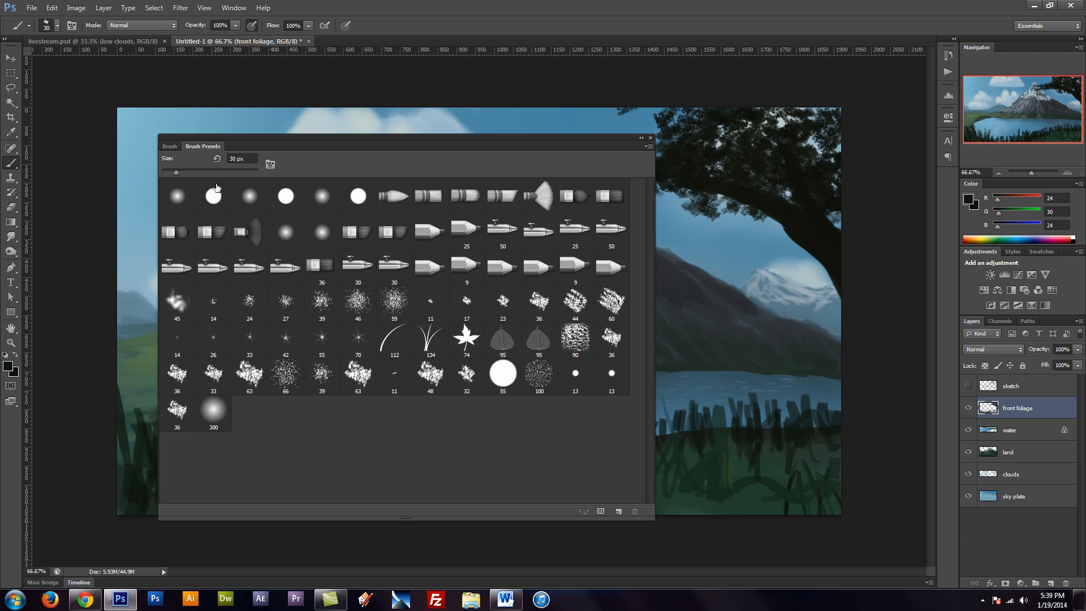
left_click(171, 146)
left_click(199, 187)
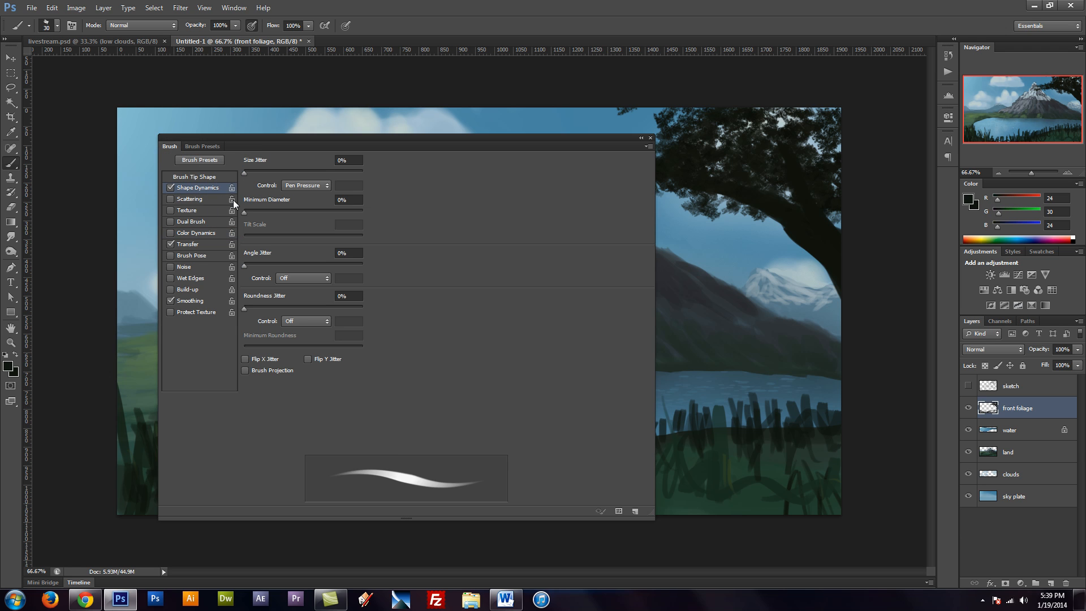
left_click_drag(253, 263, 296, 267)
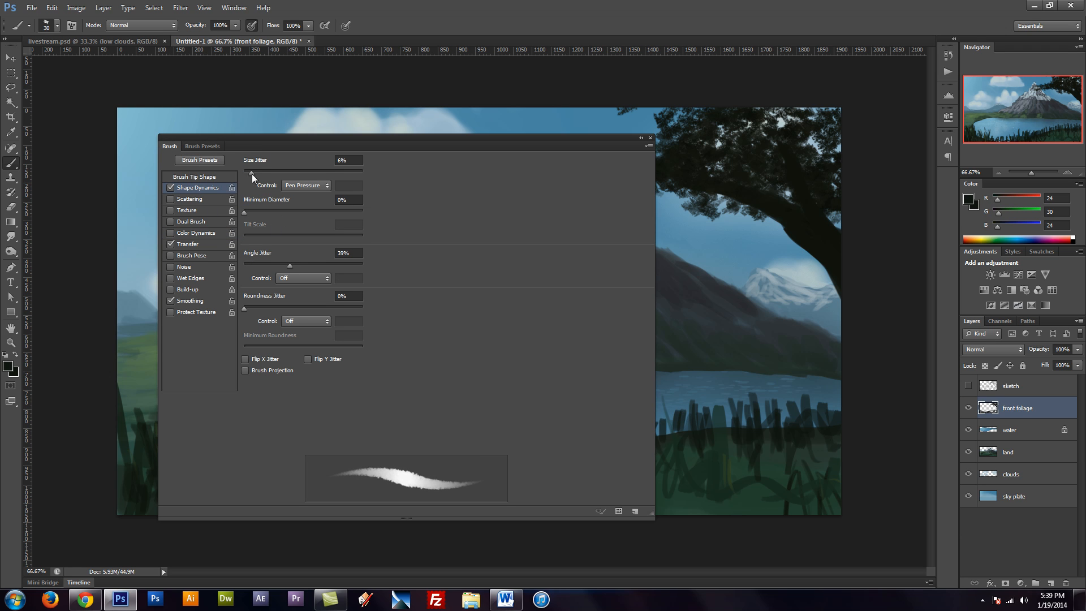
left_click_drag(253, 174, 322, 172)
left_click(192, 200)
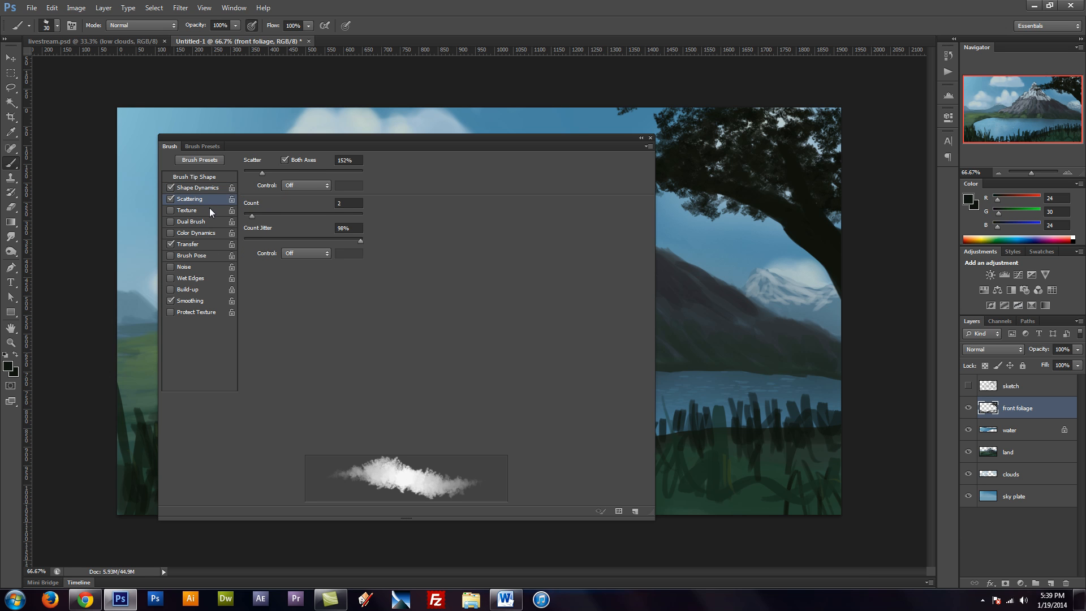
Set the brush spacing to 146% and enable Color Dynamics
left_click(198, 176)
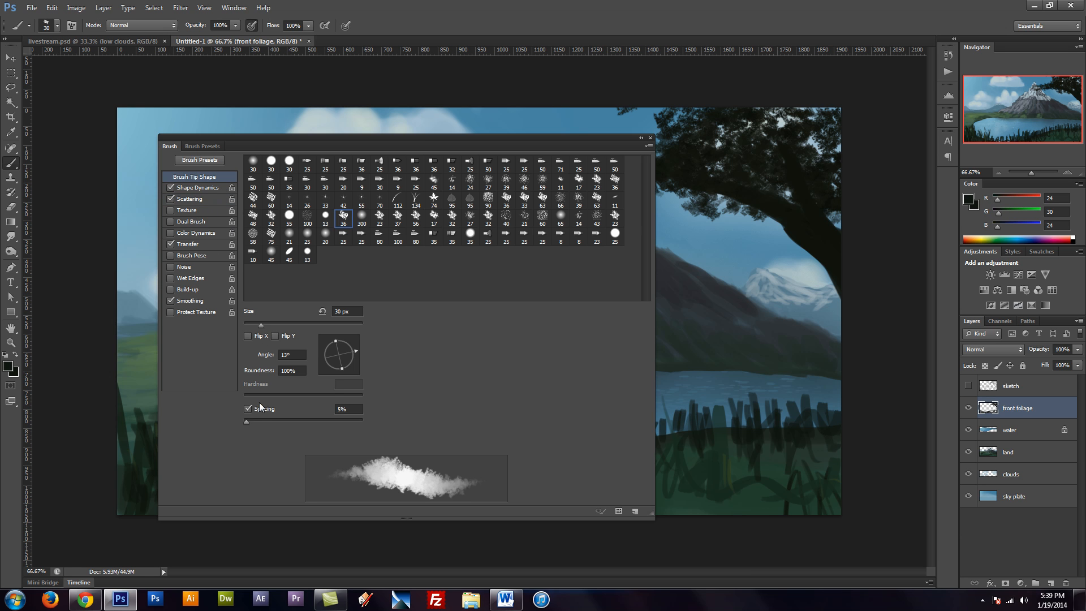
left_click_drag(262, 419, 317, 419)
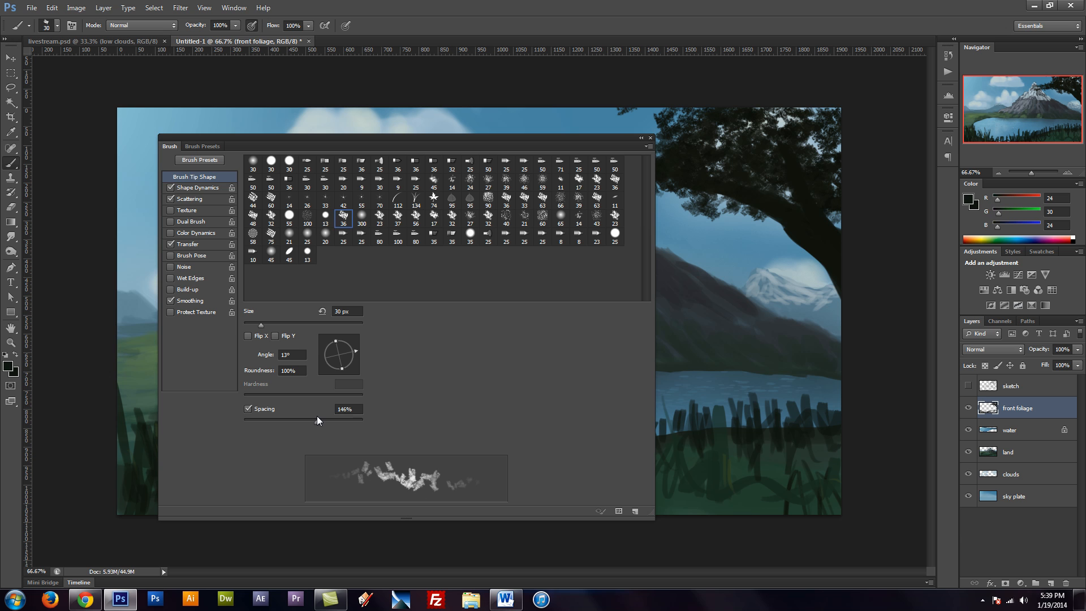
left_click(207, 232)
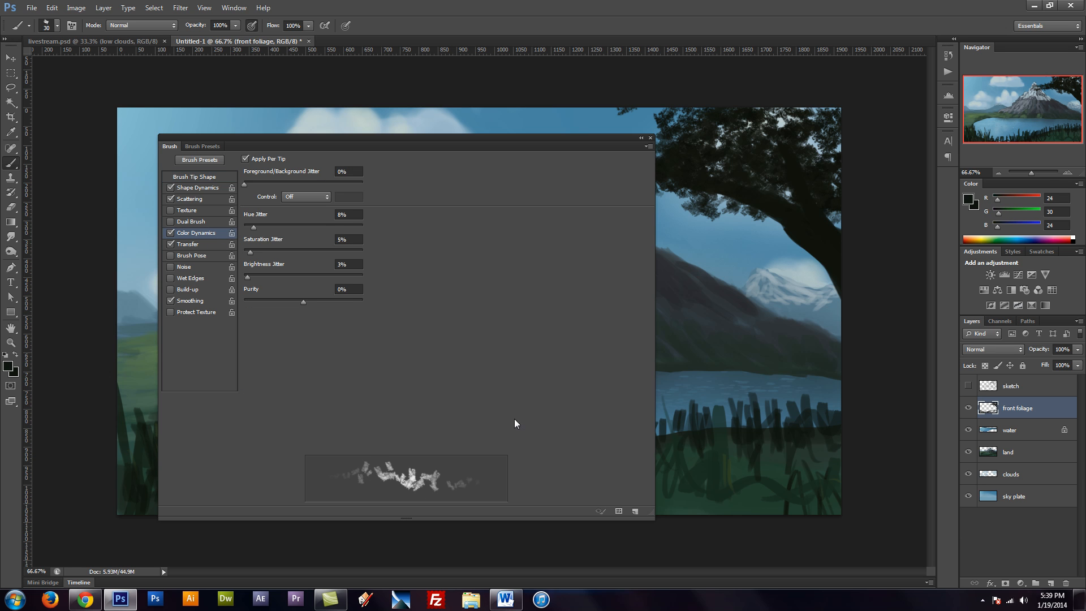
Save the customized brush as a new preset named Chalk 36 pixels 2, capturing its size
left_click(636, 512)
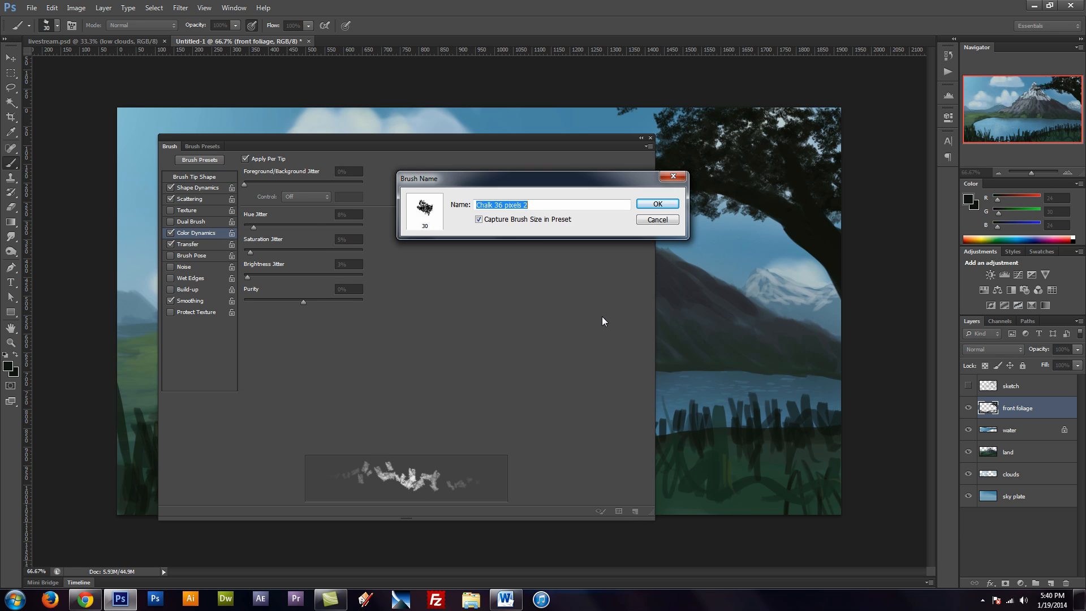
left_click(657, 205)
key("F5")
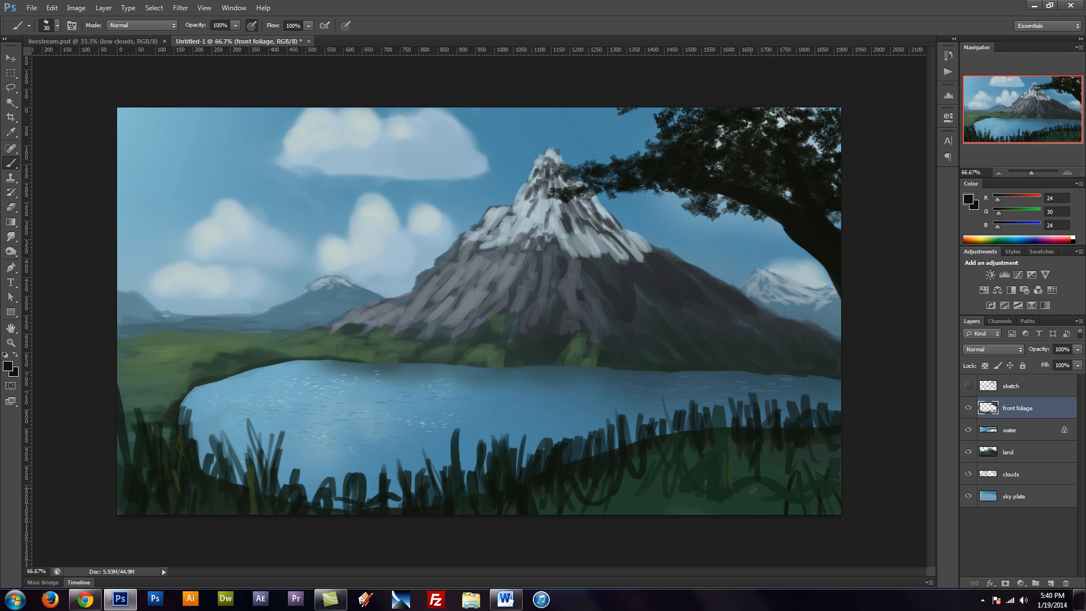
Paint a dark leafy bush in the painting's lower-right corner with the scattered brush enlarged to 45 px
mouse_move(755, 494)
left_mouse_down()
mouse_move(783, 487)
mouse_move(813, 503)
mouse_move(755, 495)
mouse_move(775, 497)
mouse_move(765, 479)
mouse_move(784, 473)
mouse_move(816, 495)
mouse_move(750, 503)
mouse_move(767, 493)
mouse_move(765, 508)
mouse_move(839, 523)
mouse_move(833, 509)
mouse_move(765, 484)
mouse_move(838, 493)
mouse_move(688, 522)
mouse_move(815, 473)
mouse_move(846, 497)
mouse_move(827, 509)
mouse_move(727, 509)
left_mouse_up()
key("bracketright")
key("bracketright")
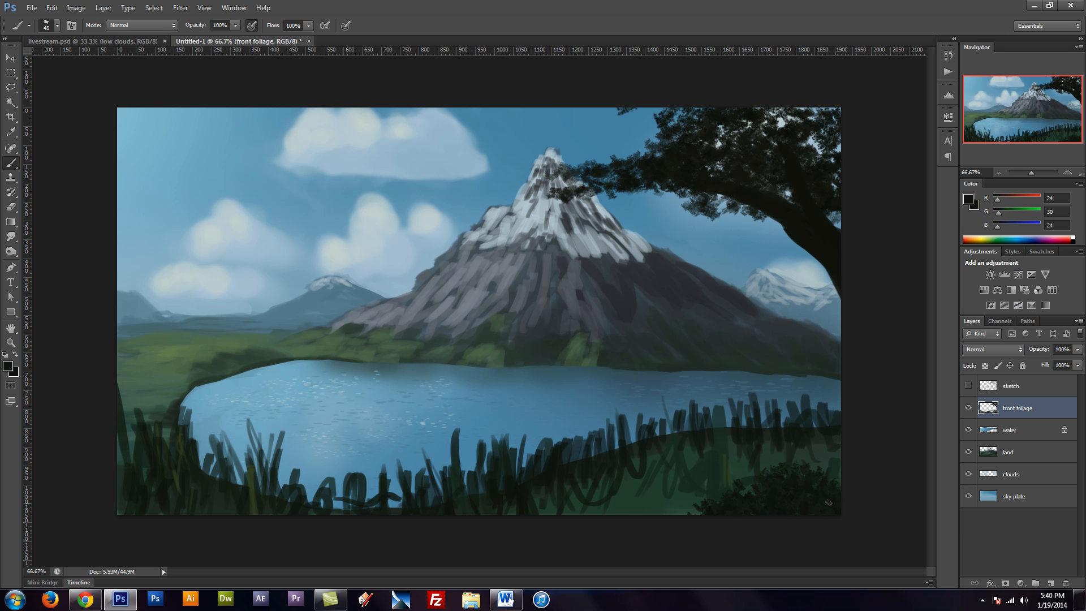
left_click_drag(699, 515, 681, 514)
Sample a green from the far meadow and brighten it to RGB 142, 184, 121 as the foreground color
left_click(602, 448, "alt")
left_click(154, 347, "alt")
left_click(8, 366)
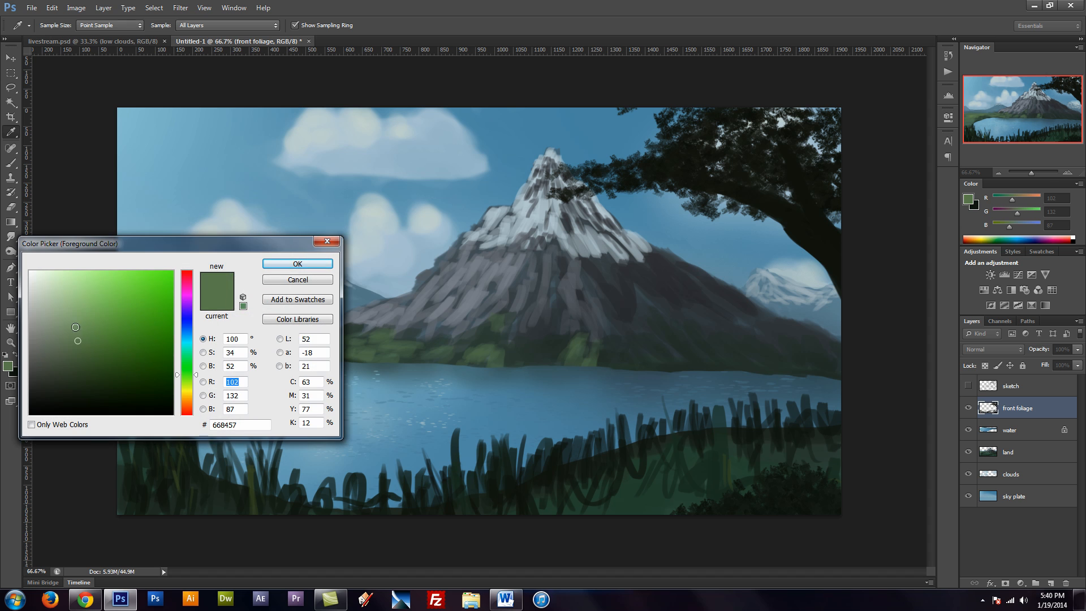
left_click_drag(78, 340, 78, 311)
left_click(302, 267)
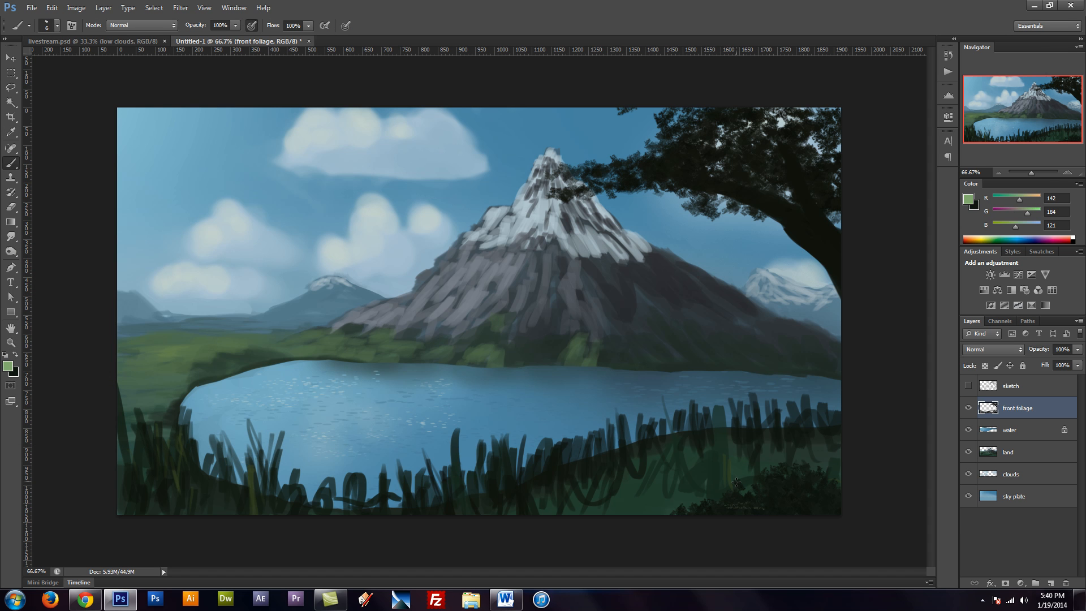
Widen the scattered brush's spacing to 545%
key("F5")
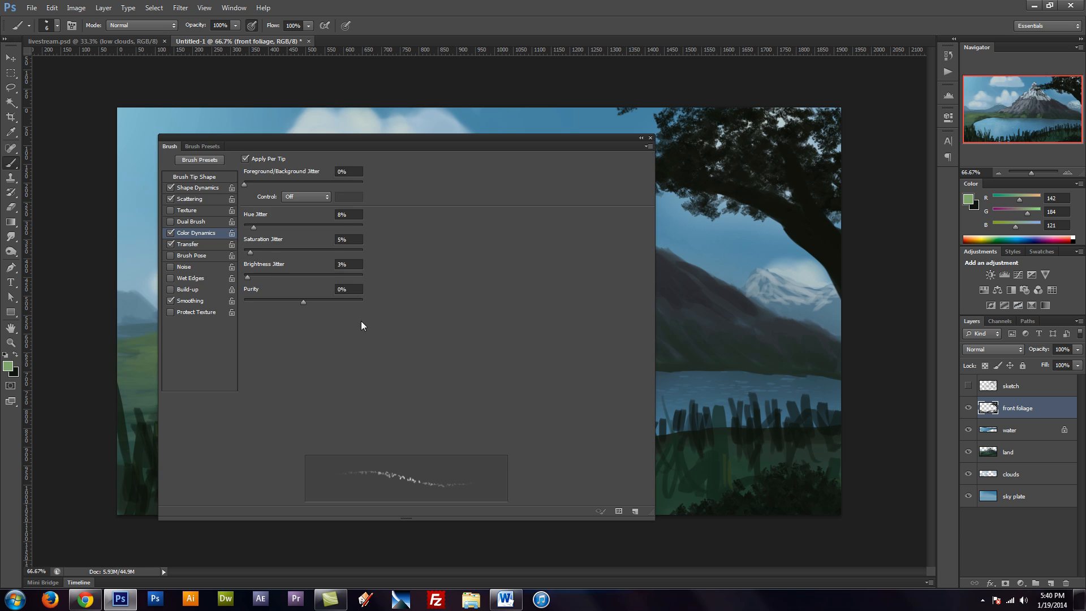
left_click(194, 176)
left_click_drag(311, 420, 350, 418)
Load the 36 px textured chalk brush preset
key("F5")
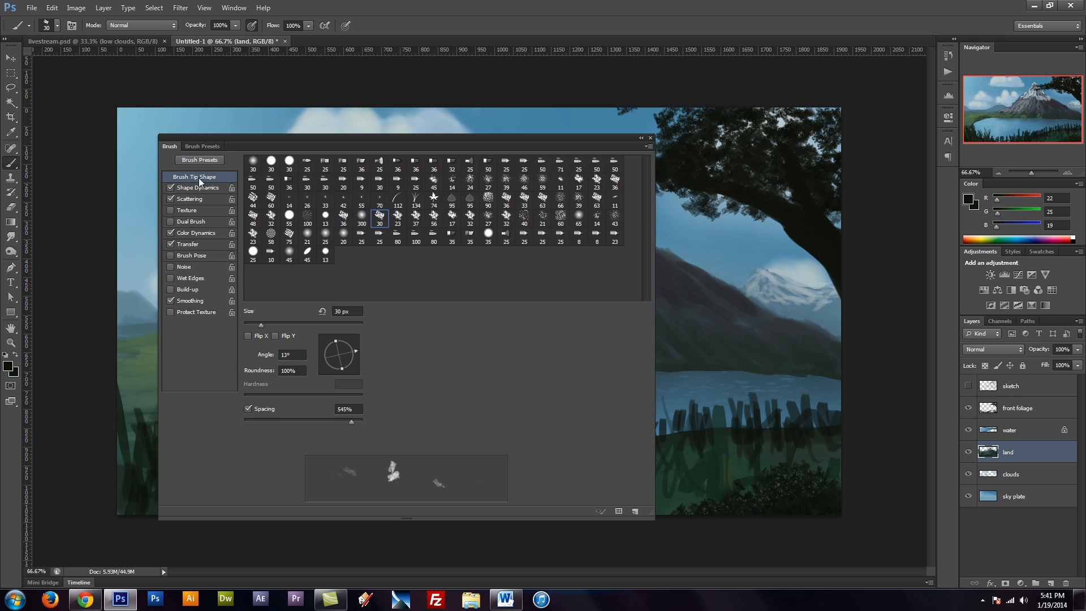
left_click(210, 145)
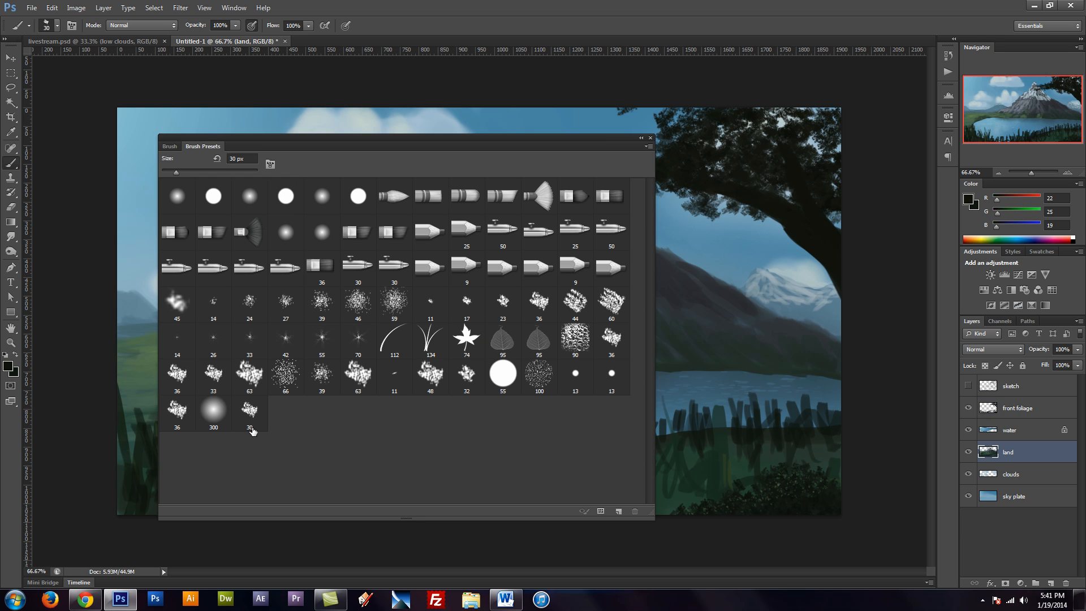
left_click(177, 410)
key("F5")
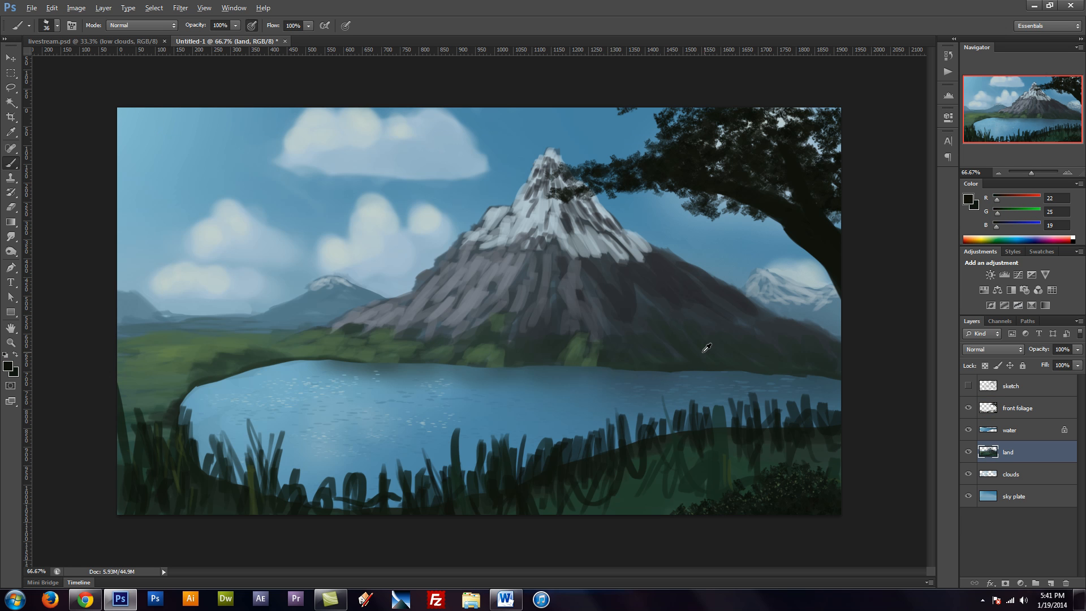
Paint dark grey rock strokes, RGB 52, 53, 57, on the mountain's right slope and lower center of the land layer, using 25 to 40 px brush sizes
left_click(670, 292, "alt")
key("bracketleft")
key("bracketleft")
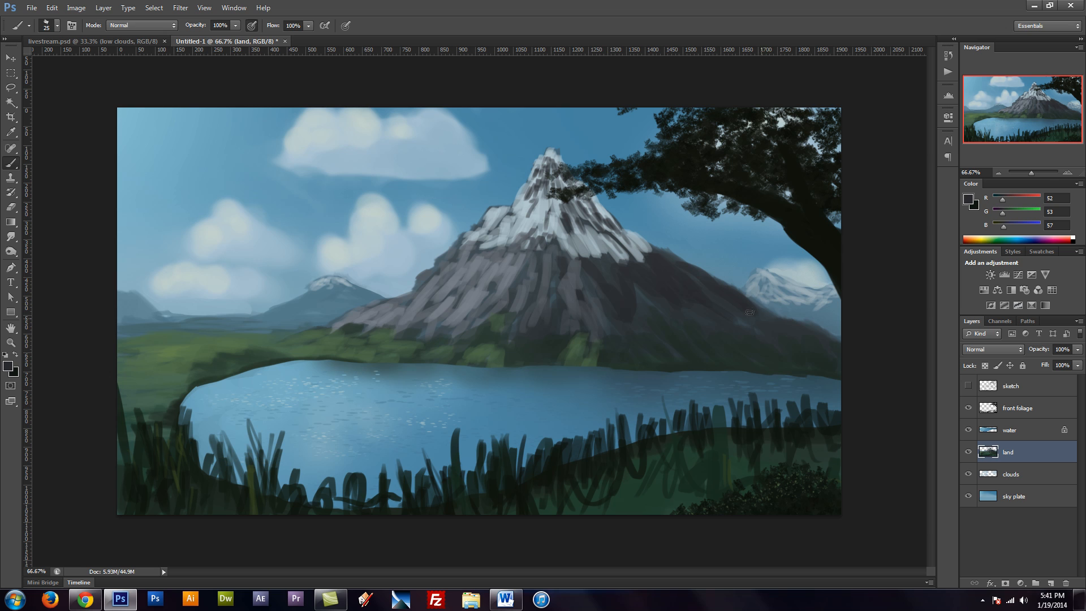
left_click_drag(754, 308, 812, 327)
key("bracketright")
key("bracketright")
key("bracketright")
left_click_drag(593, 287, 596, 326)
key("bracketleft")
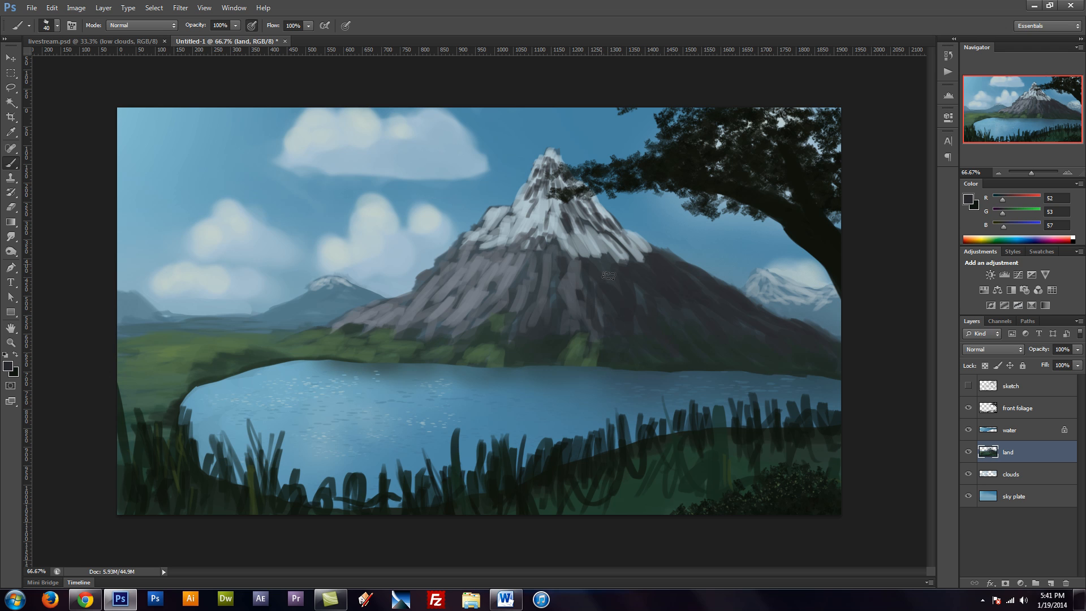
Streak the mountain's left rock face with dark grey RGB 65, 71, 76 and lighter grey RGB 119, 125, 133, with the brush at 25 px
left_click_drag(534, 256, 505, 308)
left_click(528, 265, "alt")
mouse_move(531, 261)
left_mouse_down()
mouse_move(518, 269)
mouse_move(512, 311)
mouse_move(457, 302)
left_mouse_up()
mouse_move(472, 289)
left_mouse_down()
mouse_move(460, 308)
mouse_move(472, 287)
mouse_move(474, 309)
mouse_move(453, 341)
mouse_move(494, 311)
mouse_move(464, 330)
left_mouse_up()
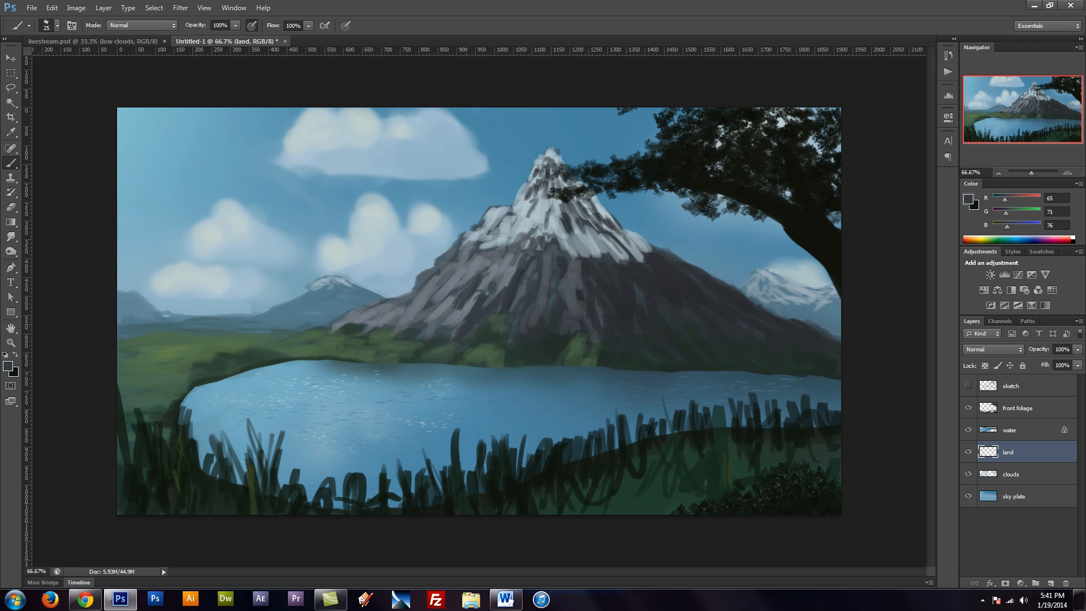
left_click(492, 291, "alt")
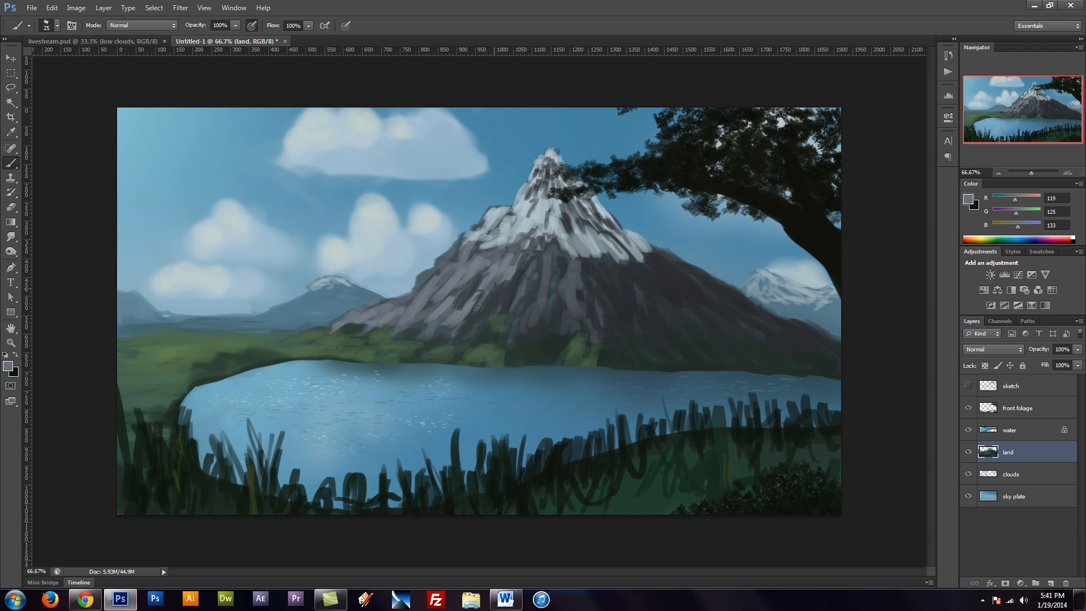
mouse_move(491, 292)
left_mouse_down()
mouse_move(430, 327)
mouse_move(449, 336)
left_mouse_up()
Detail the mountain's central rock face with dark grey RGB 66, 72, 77 and pick the snow-edge grey RGB 131, 145, 150
left_click(493, 294, "alt")
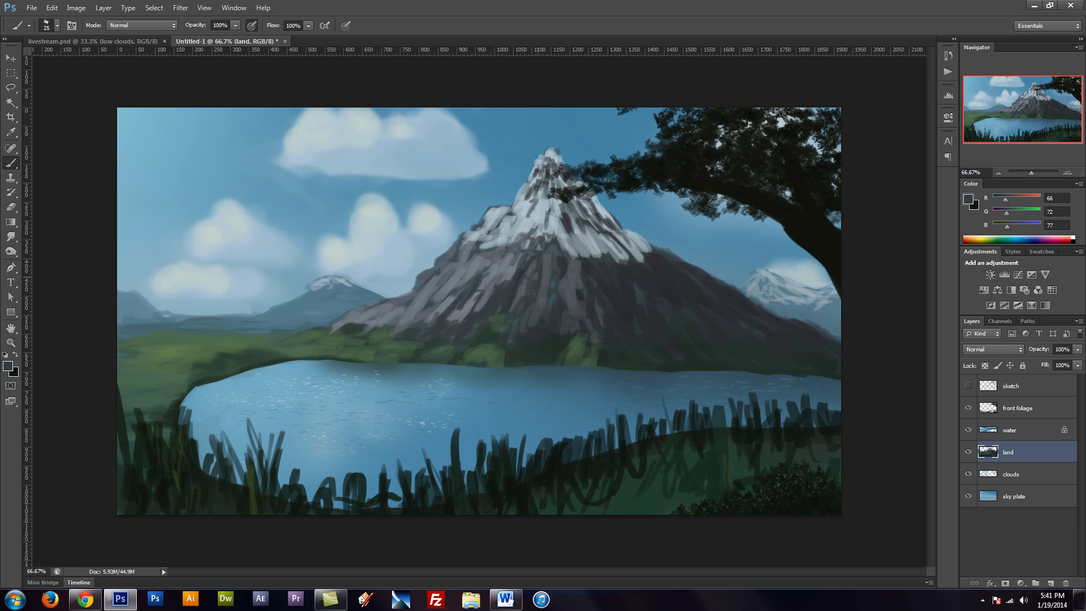
left_click_drag(558, 295, 552, 300)
left_click(592, 289, "alt")
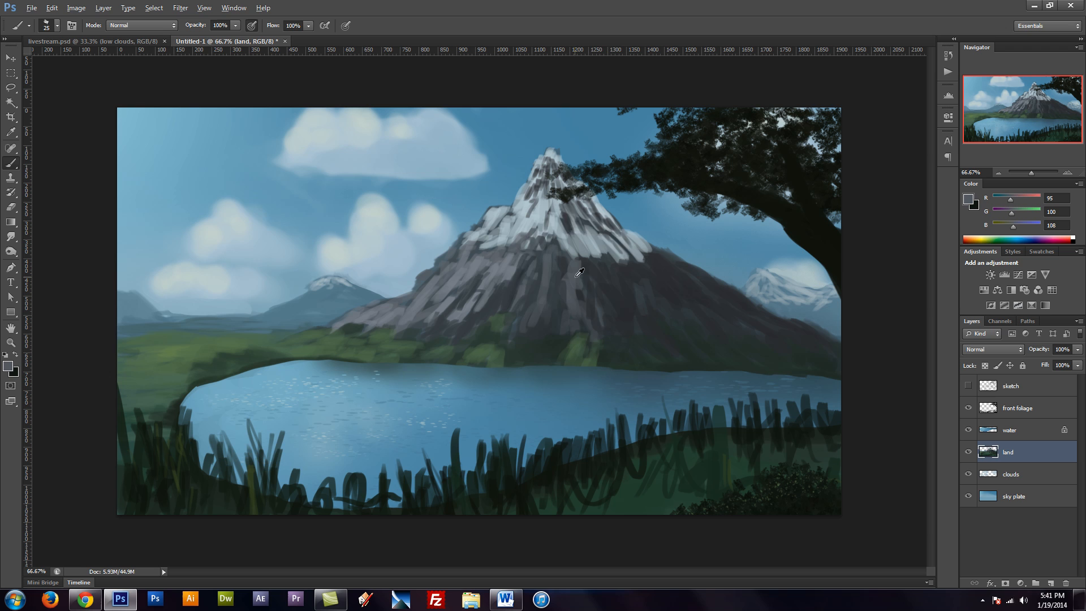
left_click(583, 240, "alt")
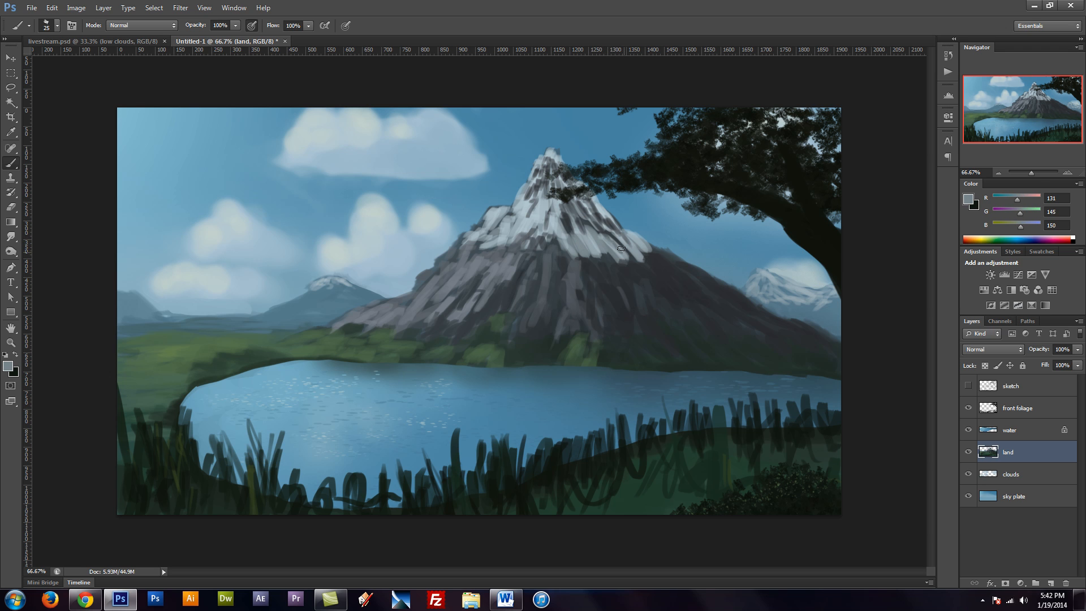